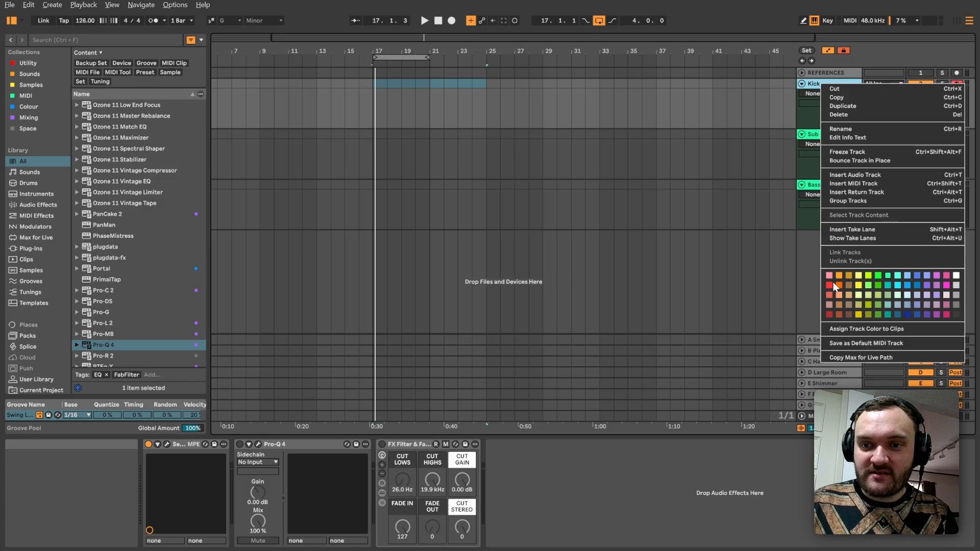
# Step: Color the Kick track red, the Sub track light orange and the Bass track darker orange
pyautogui.click(830, 285)
pyautogui.rightClick(822, 134)
pyautogui.click(841, 327)
pyautogui.rightClick(822, 186)
pyautogui.click(841, 387)
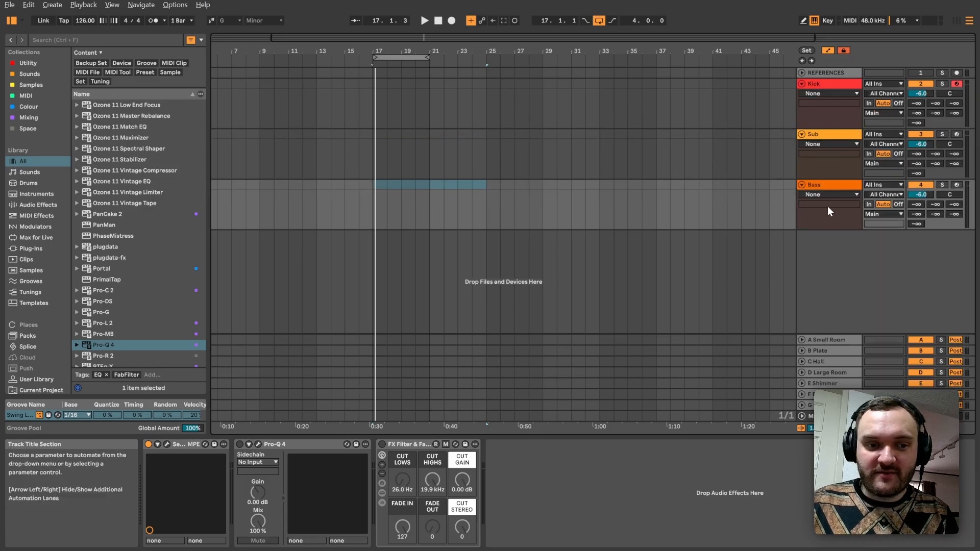
# Step: Insert an empty four-bar MIDI clip on the Kick track from bar 17 to bar 21
pyautogui.moveTo(378, 84); pyautogui.dragTo(424, 87)
pyautogui.rightClick(425, 87)
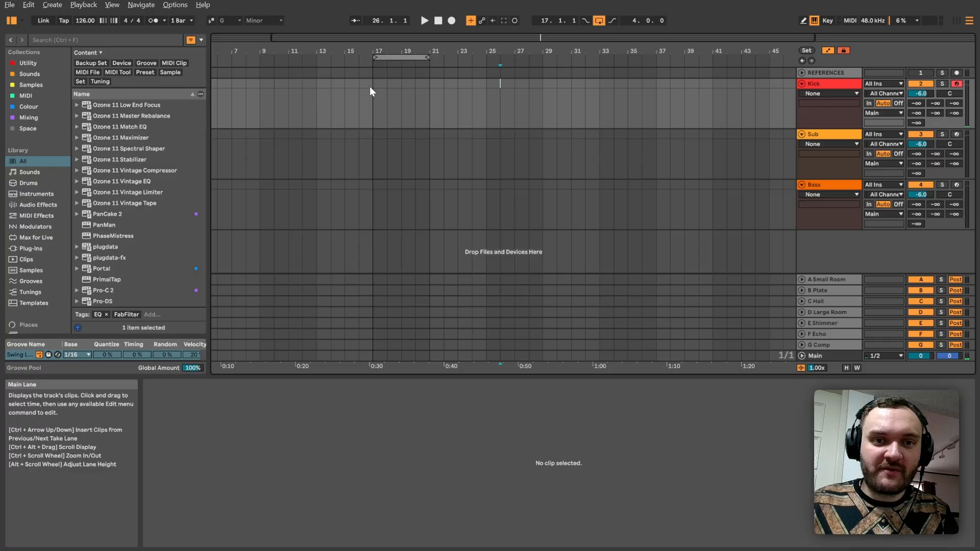
pyautogui.moveTo(376, 85); pyautogui.dragTo(418, 85)
pyautogui.rightClick(423, 84)
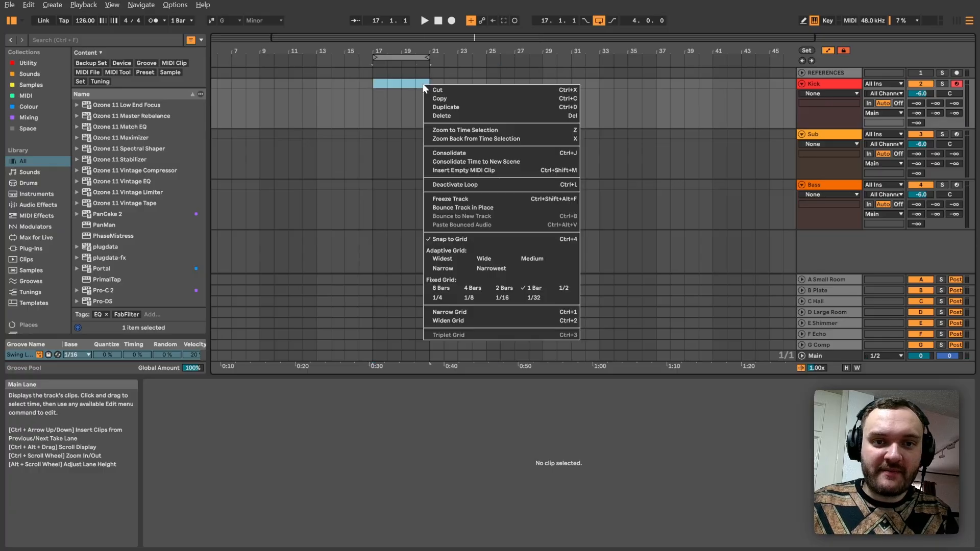
pyautogui.click(463, 170)
# Step: Set the Kick clip's note grid to 1/4 and fill all four bars with C3 quarter notes
pyautogui.rightClick(280, 509)
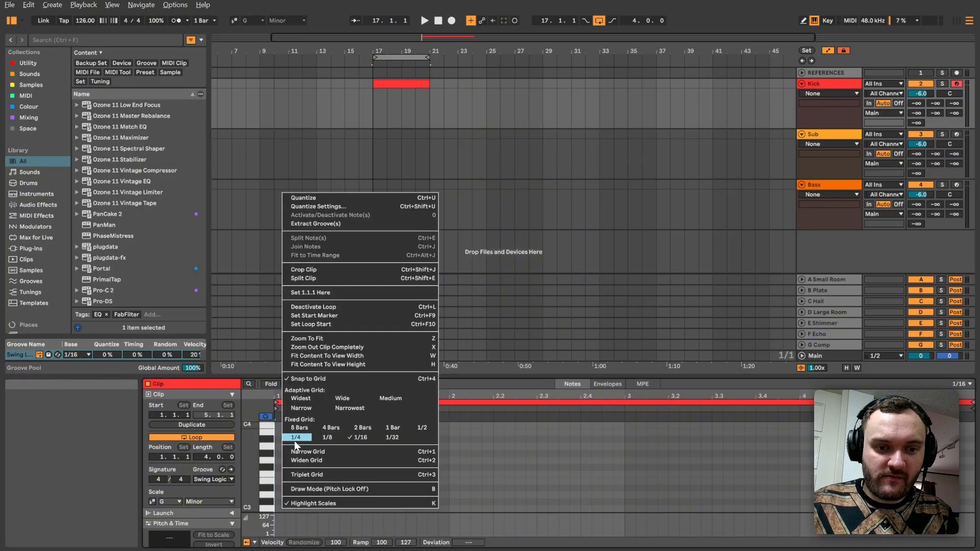
pyautogui.click(296, 438)
pyautogui.doubleClick(289, 509)
pyautogui.hotkey('ctrl', 'd')
pyautogui.hotkey('ctrl', 'd')
pyautogui.hotkey('ctrl', 'd')
pyautogui.hotkey('ctrl', 'a')
pyautogui.hotkey('ctrl', 'd')
pyautogui.hotkey('ctrl', 'd')
pyautogui.hotkey('ctrl', 'd')
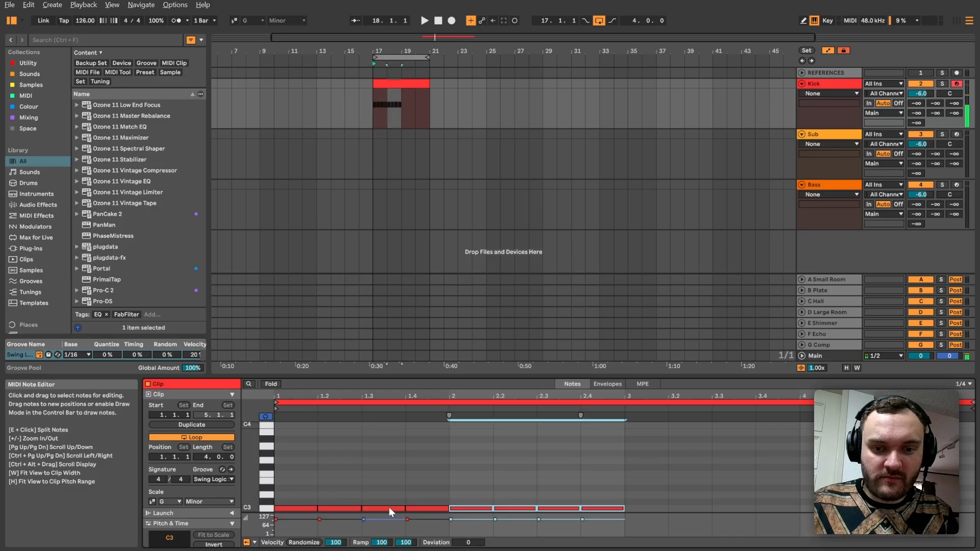
# Step: Find Simpler in the browser and load it as the instrument on the Kick track
pyautogui.doubleClick(822, 83)
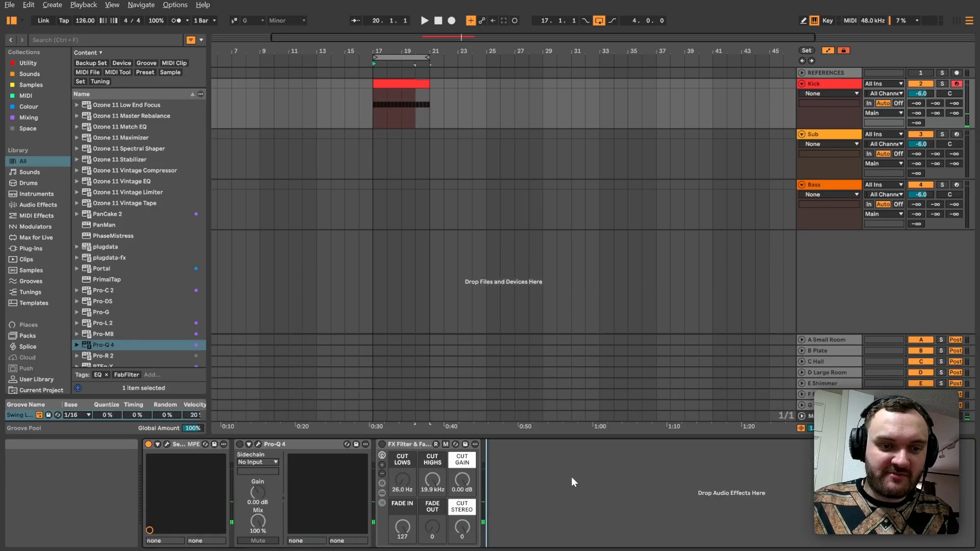
pyautogui.hotkey('ctrl', 'f')
pyautogui.write('sim')
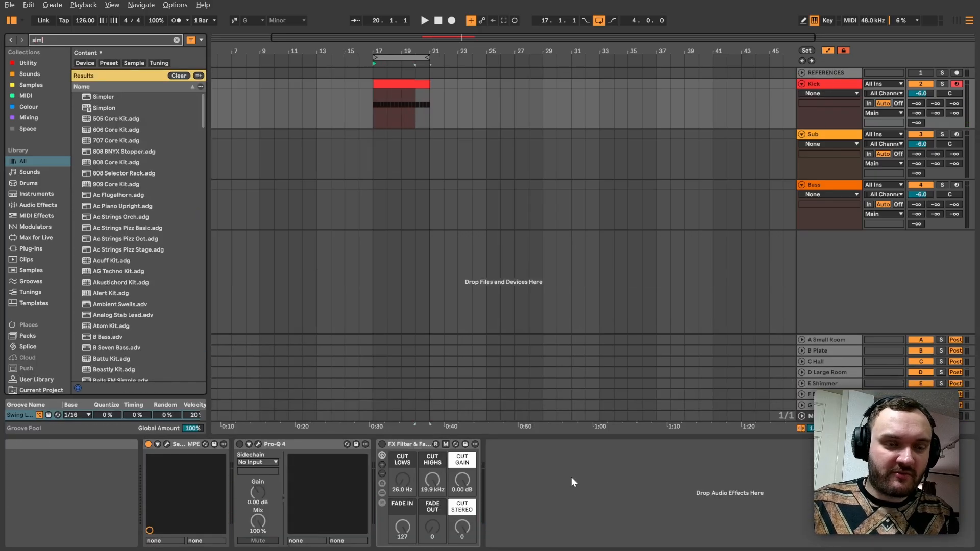
pyautogui.doubleClick(121, 98)
# Step: Search the Splice samples for "melodic techno" and filter the results by the melodic techno genre tag
pyautogui.scroll(-2, 31, 275)
pyautogui.click(28, 323)
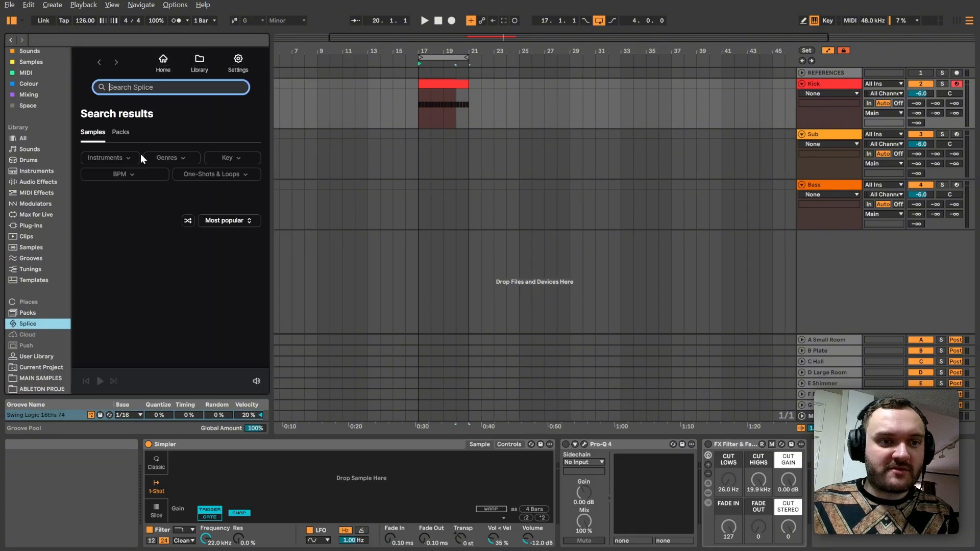
pyautogui.click(153, 88)
pyautogui.write('melodic')
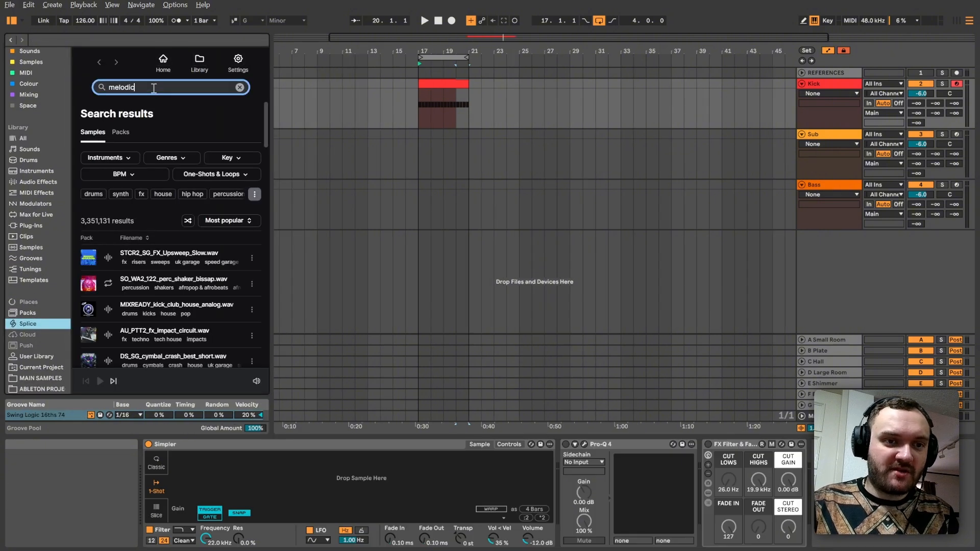
pyautogui.write(' techno')
pyautogui.press('Return')
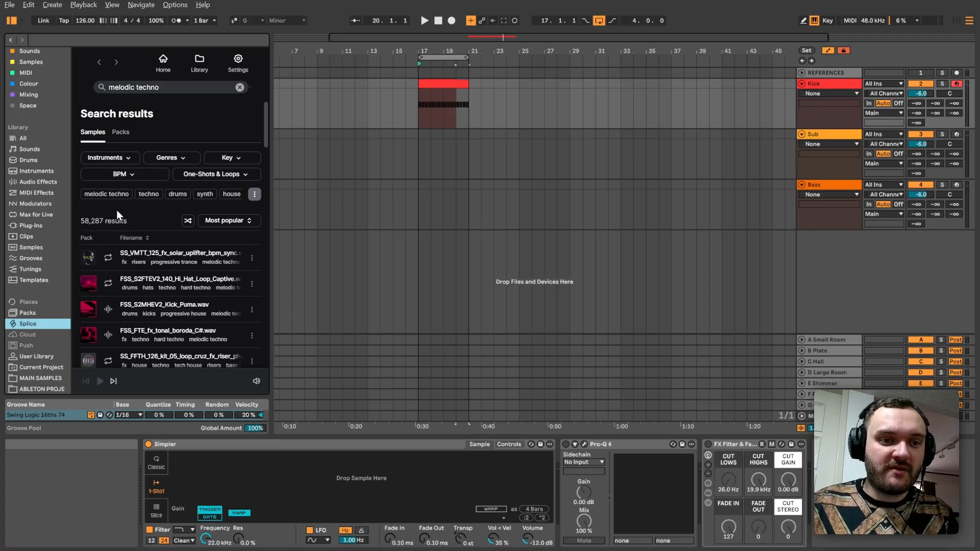
pyautogui.click(111, 195)
# Step: Search for "kick" within the melodic techno samples
pyautogui.click(161, 90)
pyautogui.hotkey('ctrl', 'a')
pyautogui.write('kick')
pyautogui.press('Return')
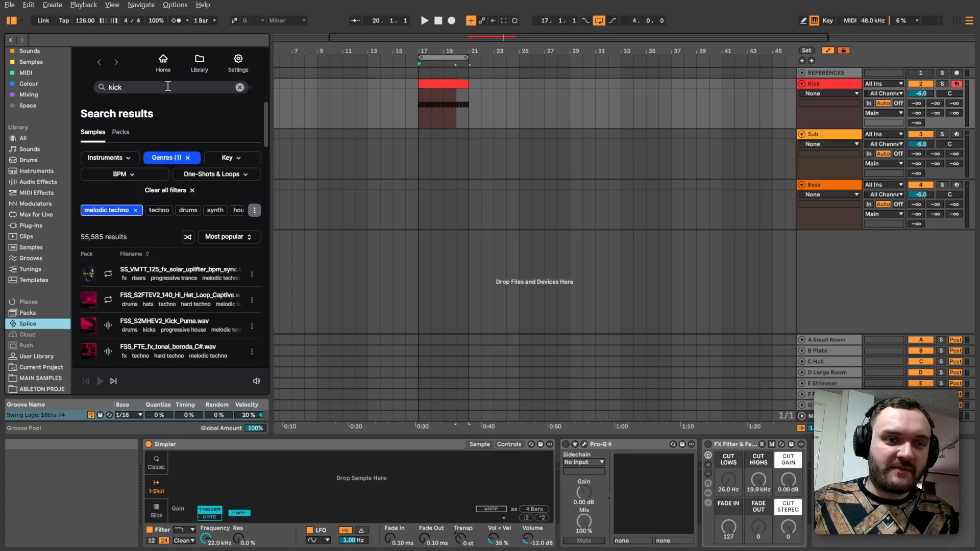
# Step: Audition the kick samples in the Splice results one after another to compare their sound
pyautogui.press('Down')
pyautogui.press('Down')
pyautogui.press('Down')
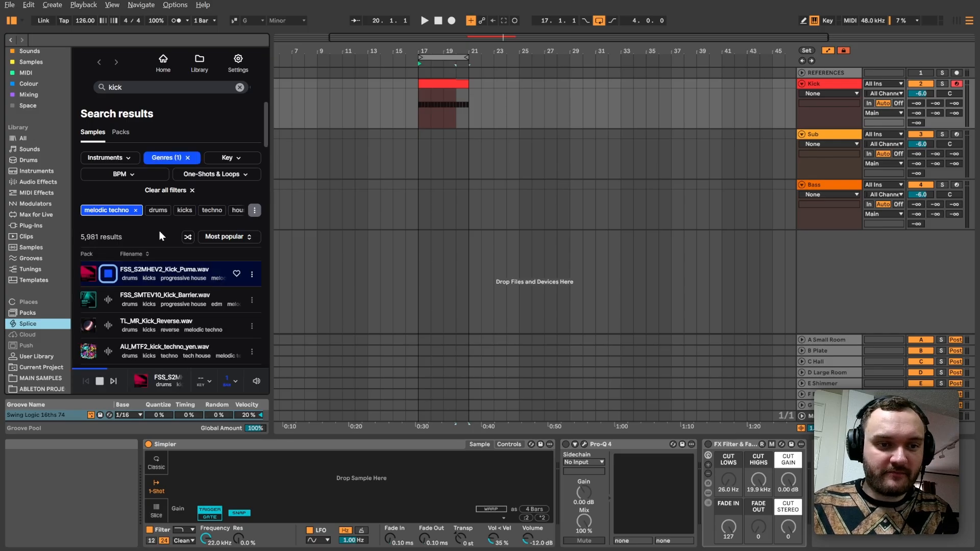
pyautogui.scroll(-3, 159, 232)
pyautogui.press('Down')
pyautogui.press('Down')
pyautogui.press('Down')
pyautogui.press('Down')
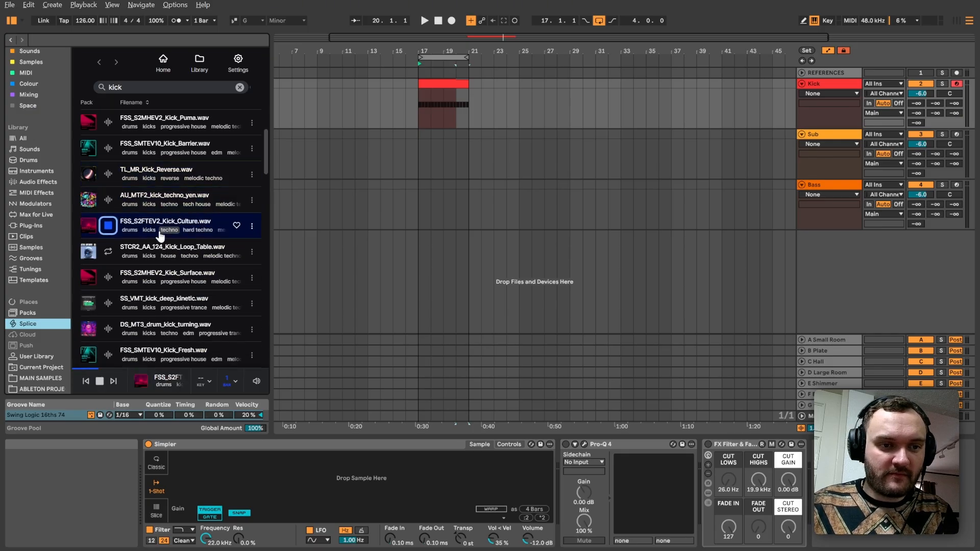
pyautogui.press('Down')
pyautogui.scroll(-3, 158, 233)
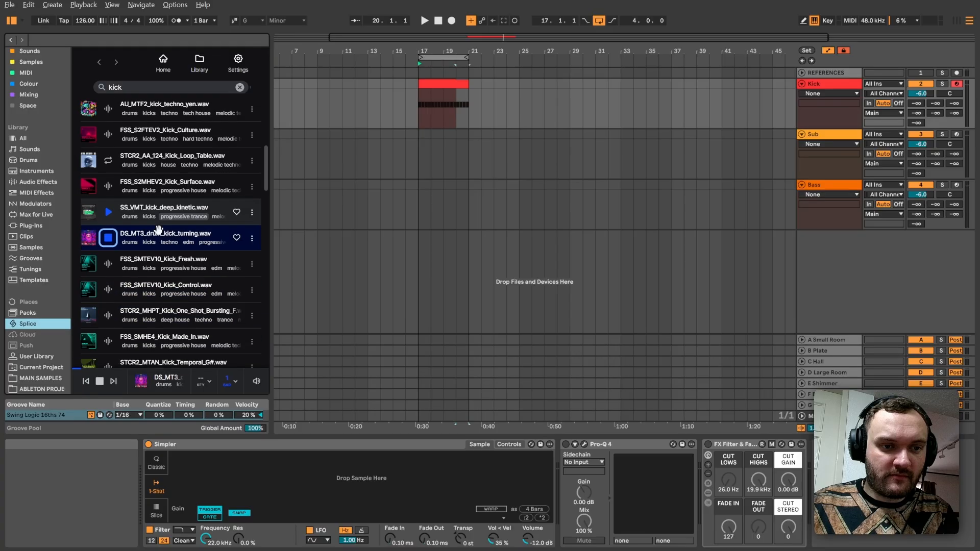
pyautogui.press('Up')
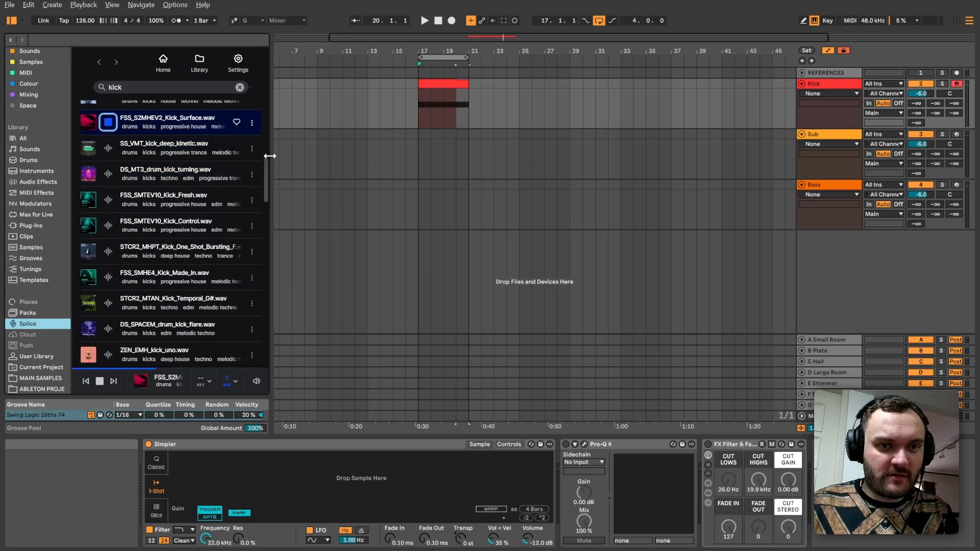
pyautogui.press('space')
pyautogui.press('space')
# Step: Load FSS_S2MHEV2_Kick_Surface.wav into the Kick track's Simpler and set it to 1-Shot mode
pyautogui.moveTo(148, 289); pyautogui.dragTo(181, 331)
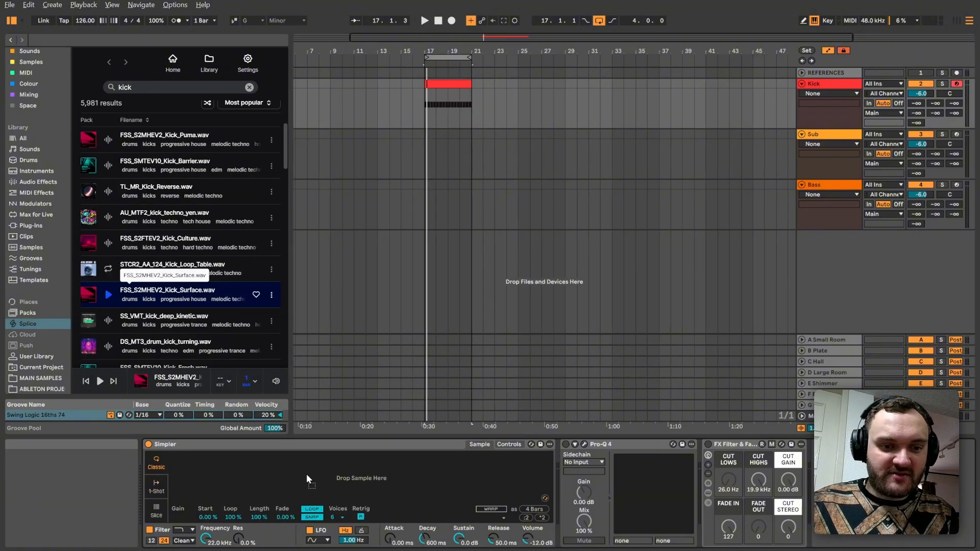
pyautogui.moveTo(306, 474); pyautogui.dragTo(307, 474)
pyautogui.click(157, 486)
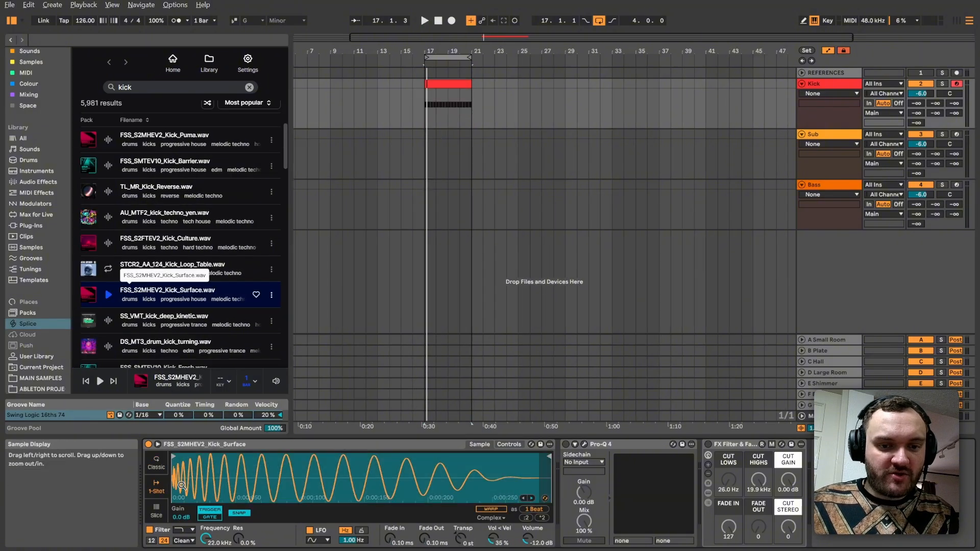
# Step: Open the ShaperBox 3 scope on the Main track and play the loop to examine the kick's waveform
pyautogui.hotkey('ctrl', 'alt', 'p')
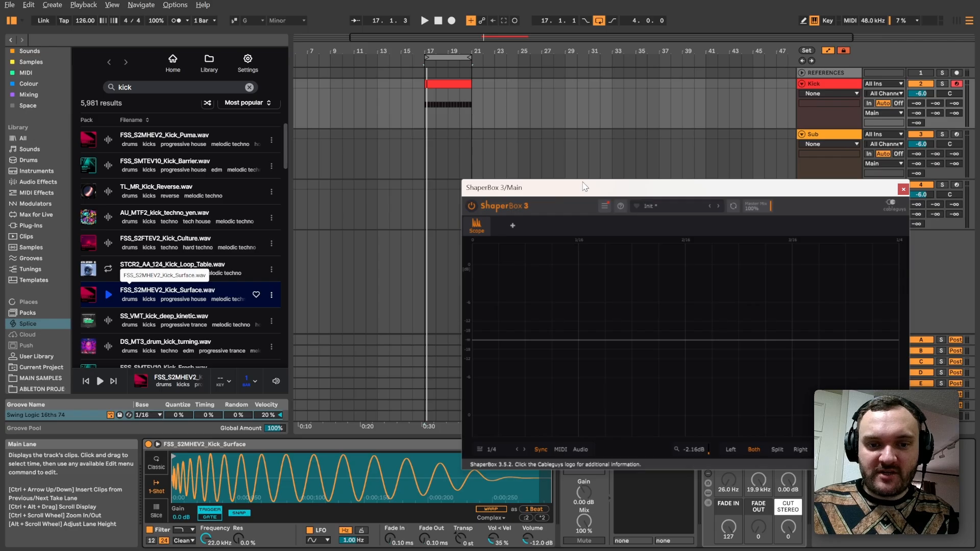
pyautogui.moveTo(585, 187); pyautogui.dragTo(590, 111)
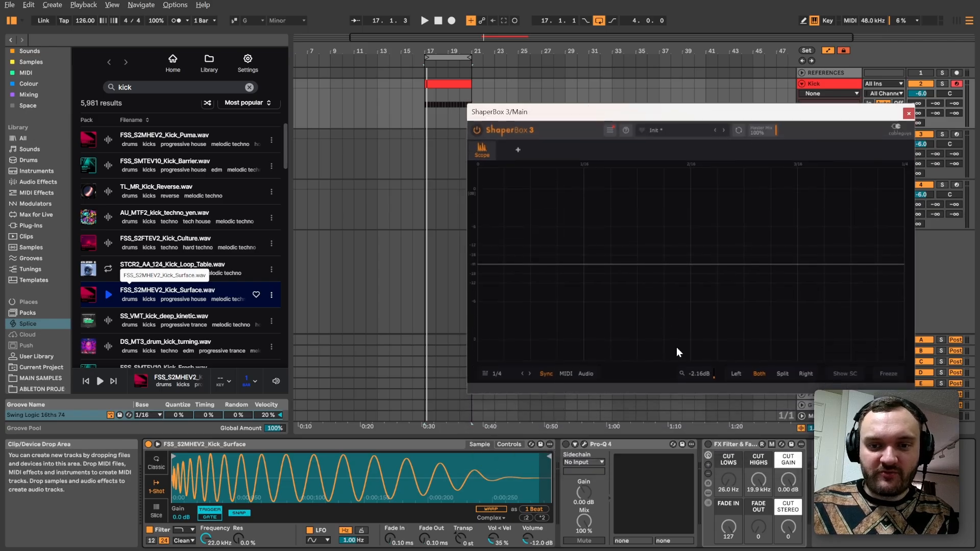
pyautogui.press('space')
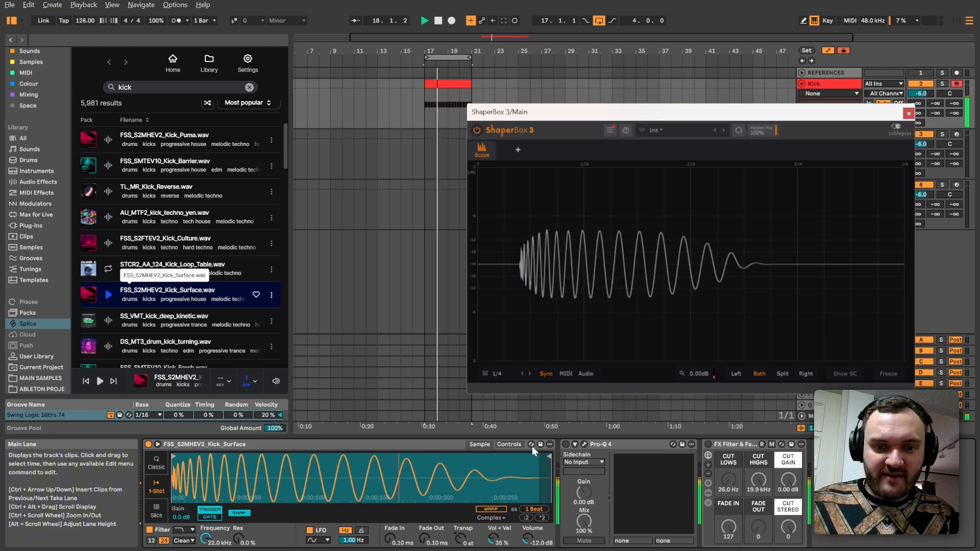
pyautogui.press('space')
# Step: Shorten the kick sample's end in Simpler and set Fade Out to 81.2 ms, checking the tail on the scope
pyautogui.moveTo(549, 458); pyautogui.dragTo(494, 461)
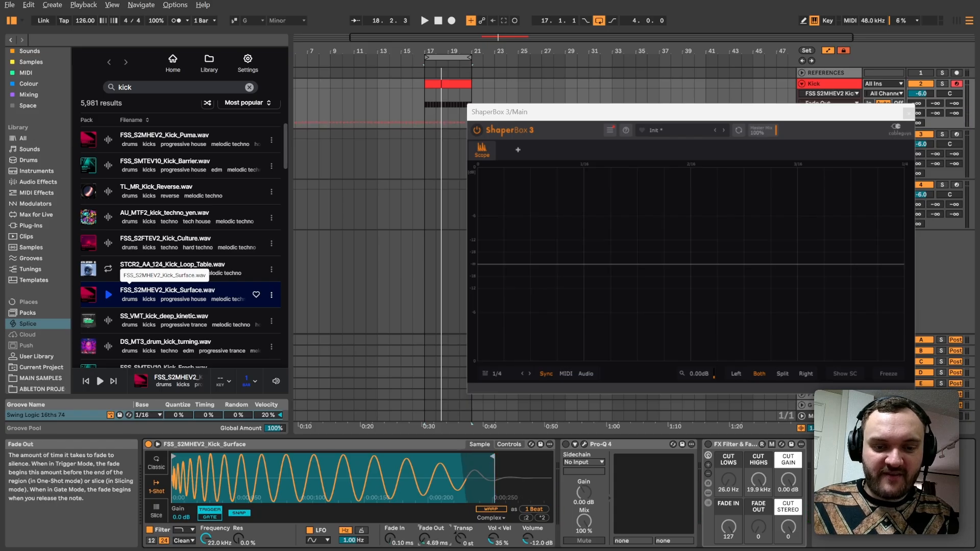
pyautogui.moveTo(424, 539); pyautogui.dragTo(424, 523)
pyautogui.press('space')
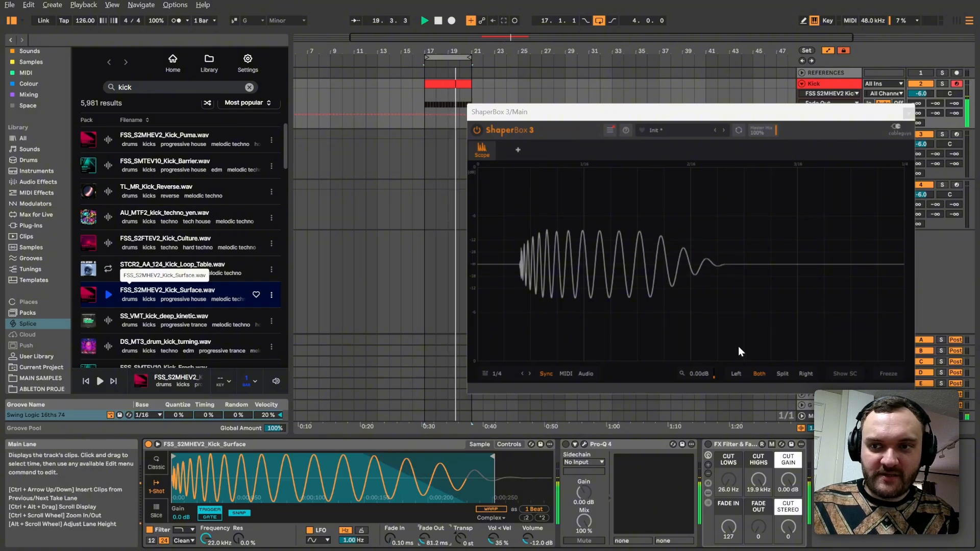
# Step: Raise the Kick's Simpler output volume to -6 dB while checking the track's peak level in the mixer
pyautogui.press('Tab')
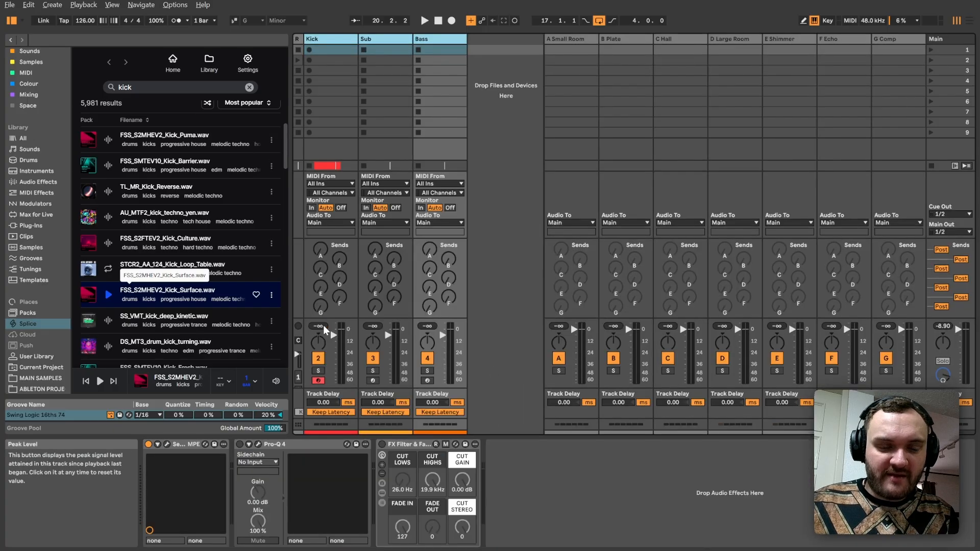
pyautogui.click(339, 38)
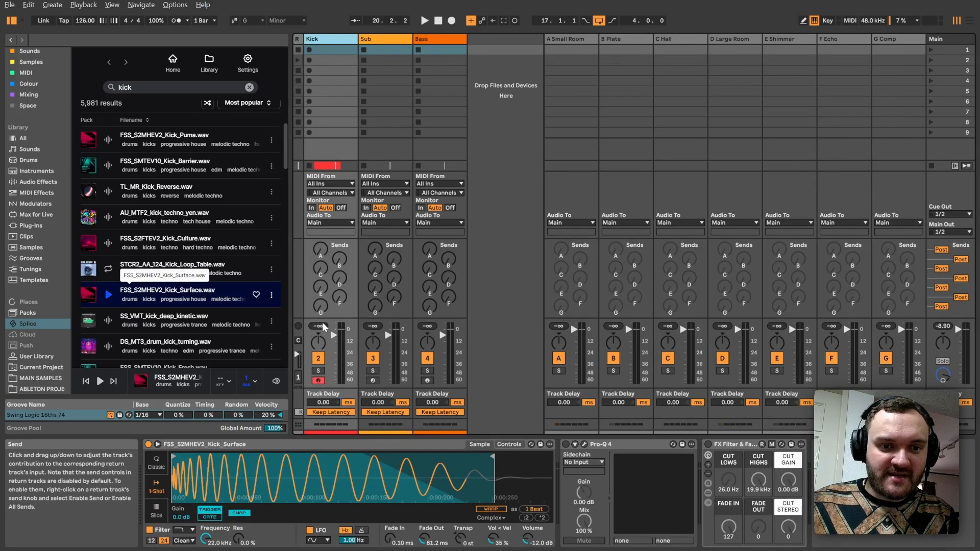
pyautogui.press('Tab')
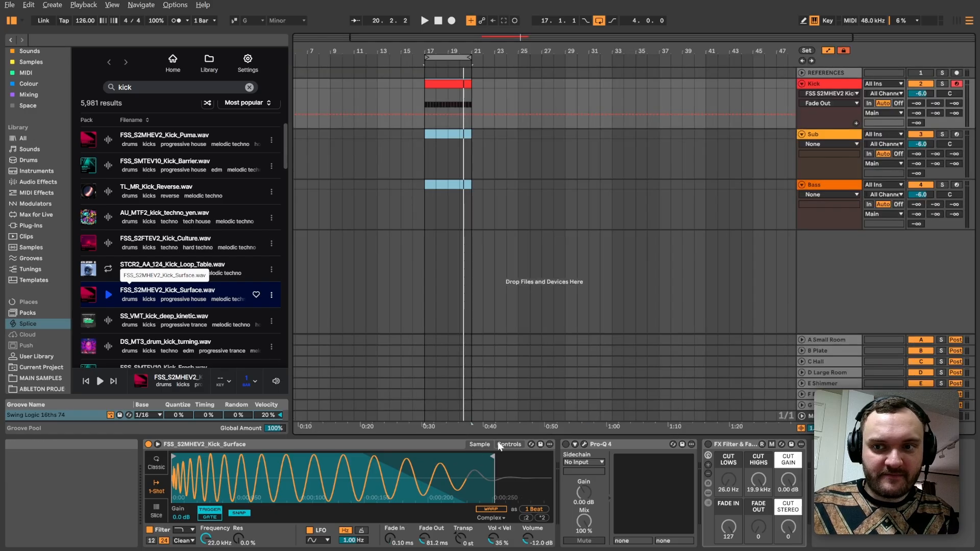
pyautogui.press('space')
pyautogui.press('Tab')
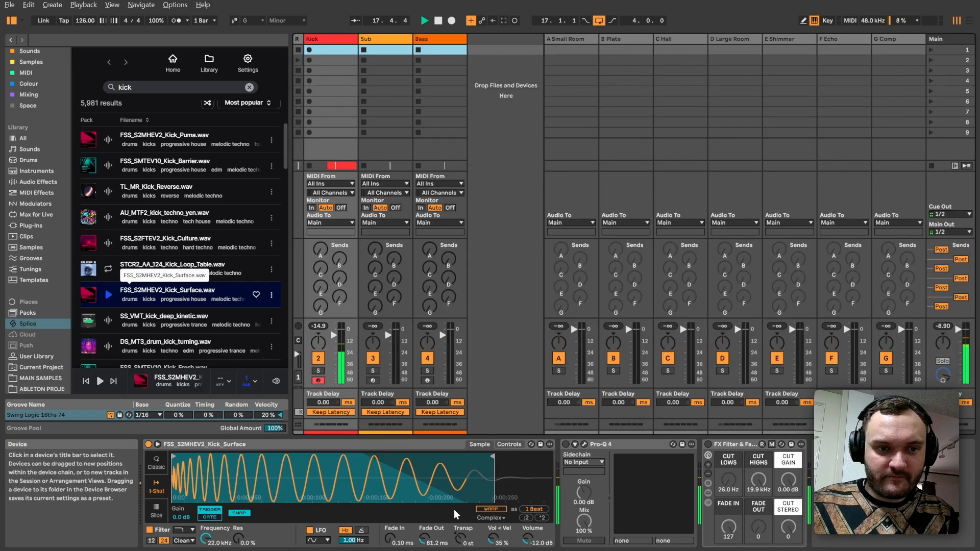
pyautogui.moveTo(530, 547); pyautogui.dragTo(530, 534)
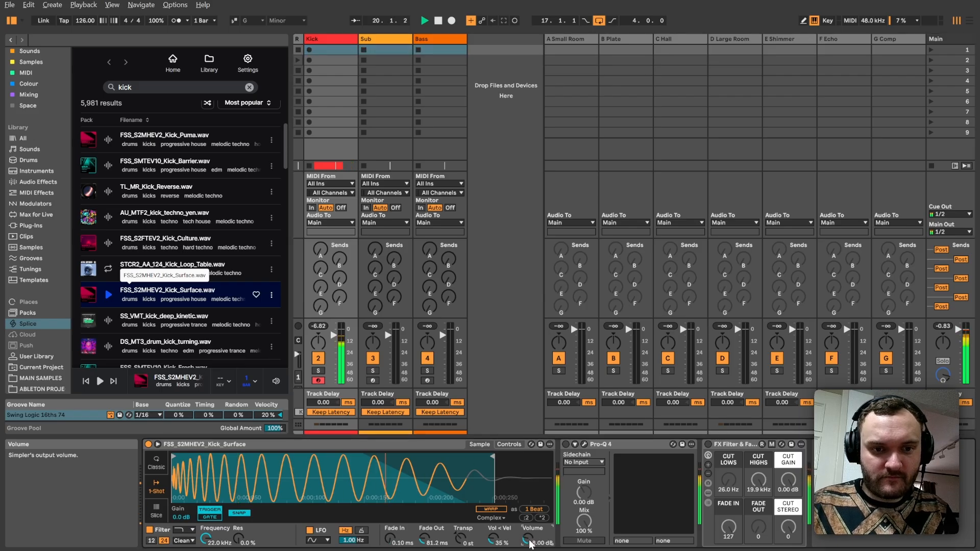
pyautogui.click(324, 327)
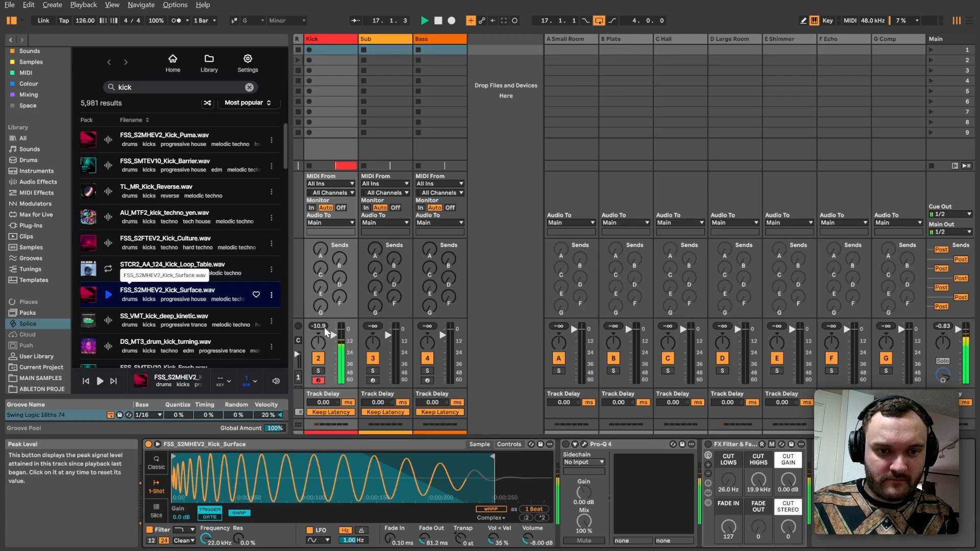
pyautogui.press('space')
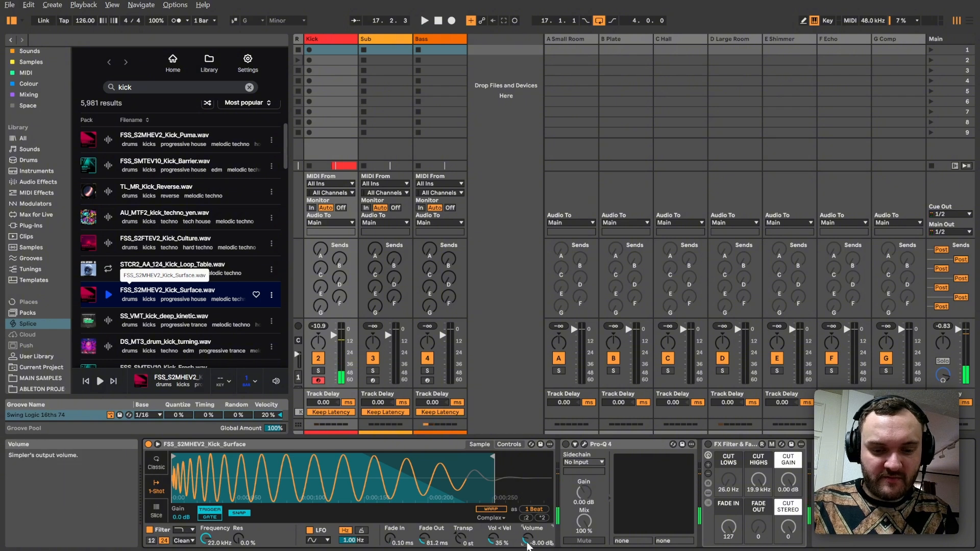
pyautogui.press('space')
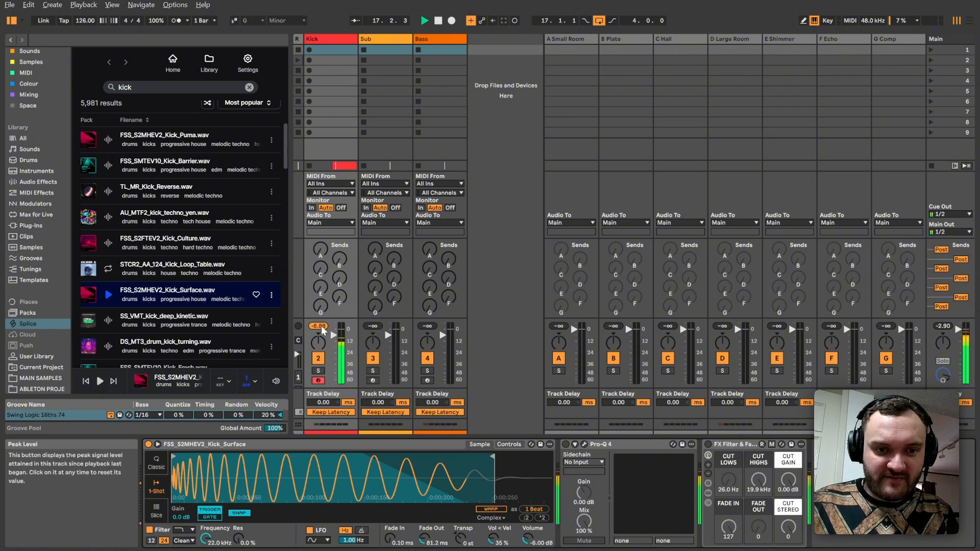
# Step: Raise the Kick track's volume to about -5 dB and play the loop to check its peak level
pyautogui.press('Tab')
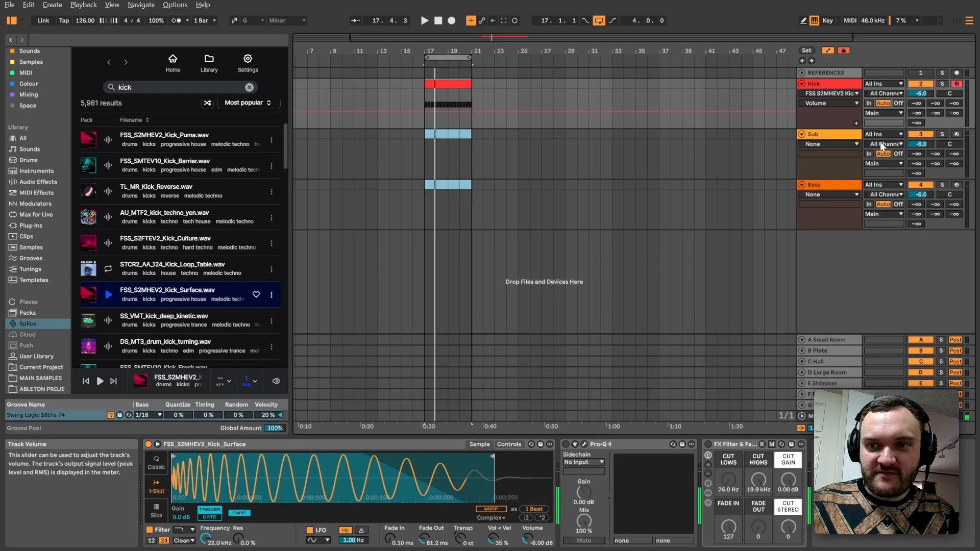
pyautogui.click(924, 96)
pyautogui.press('Tab')
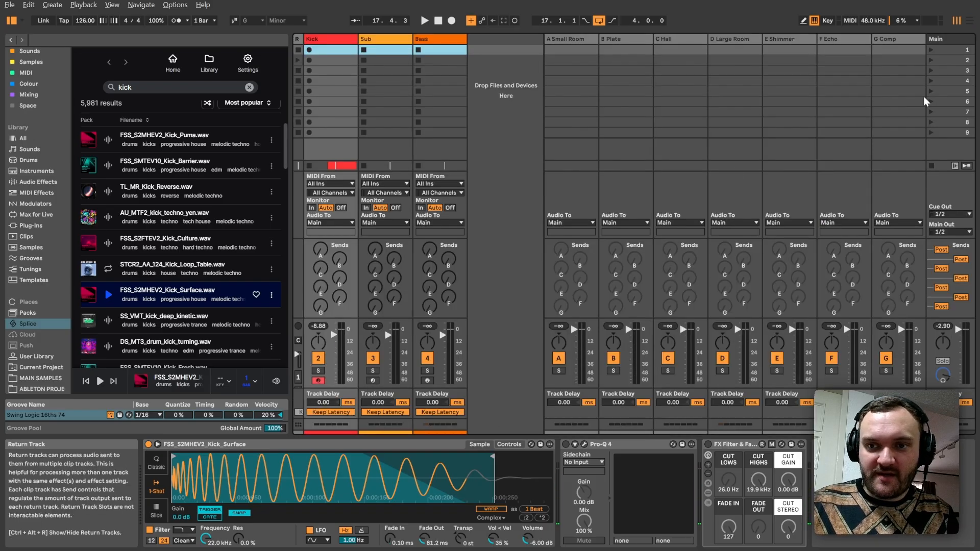
pyautogui.press('Tab')
pyautogui.click(919, 95)
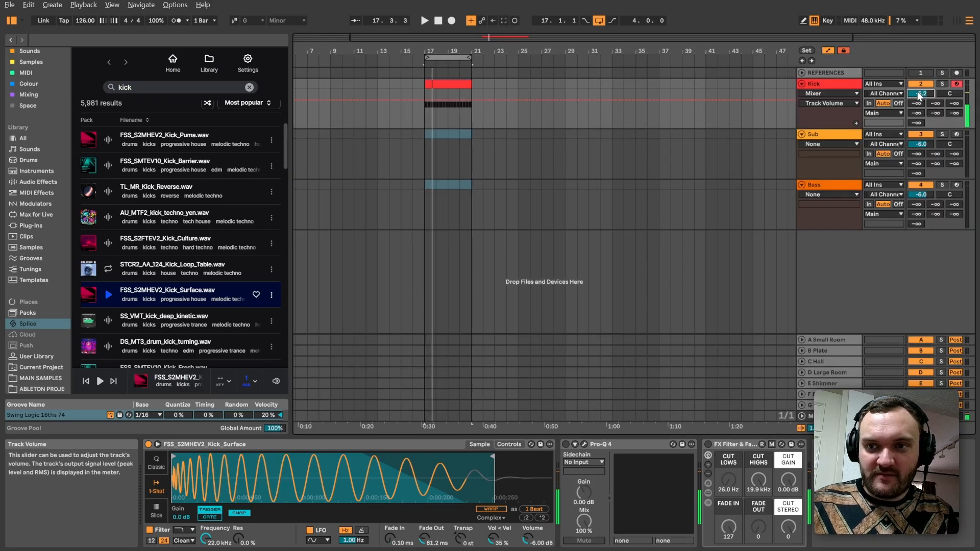
pyautogui.press('Tab')
pyautogui.press('space')
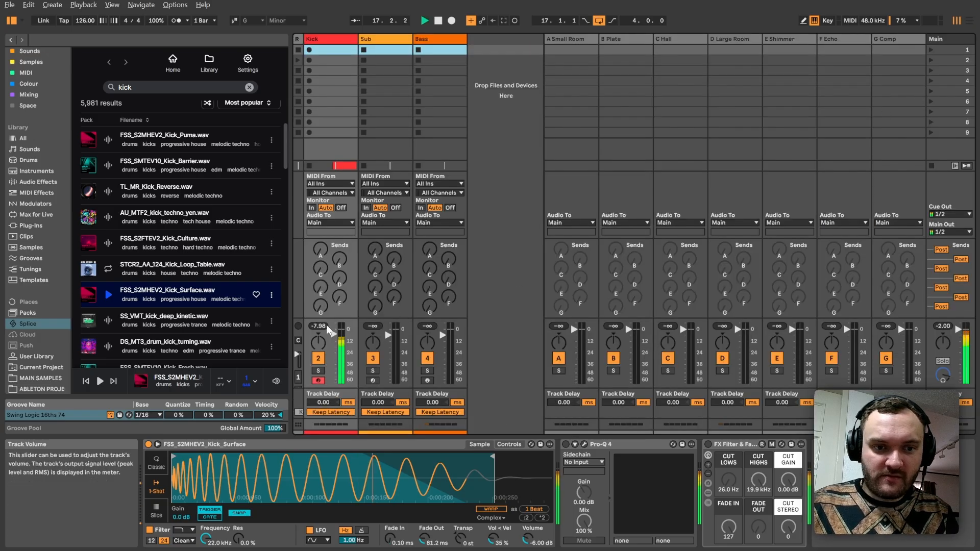
pyautogui.press('space')
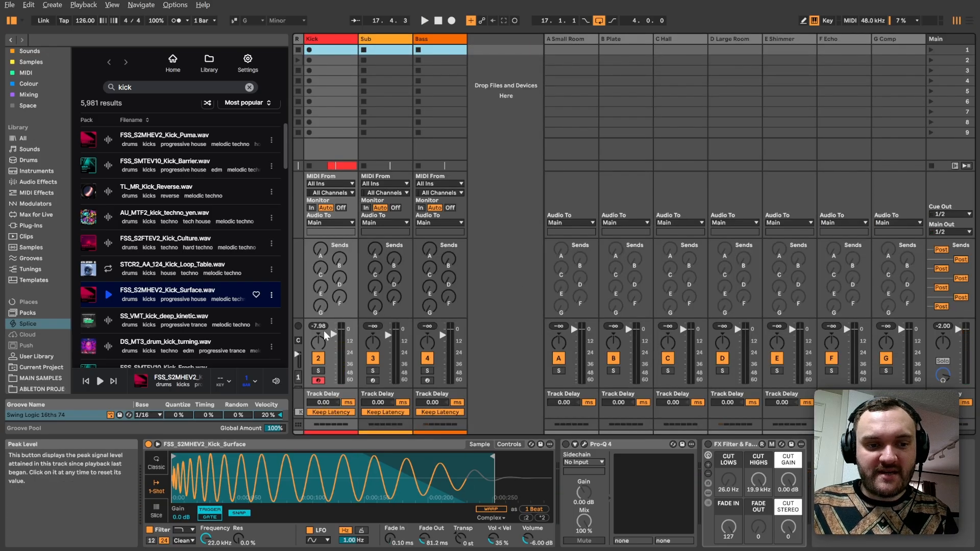
# Step: Insert a four-bar MIDI clip on the Sub track in the arrangement and draw a row of repeated low notes on one pitch
pyautogui.press('Tab')
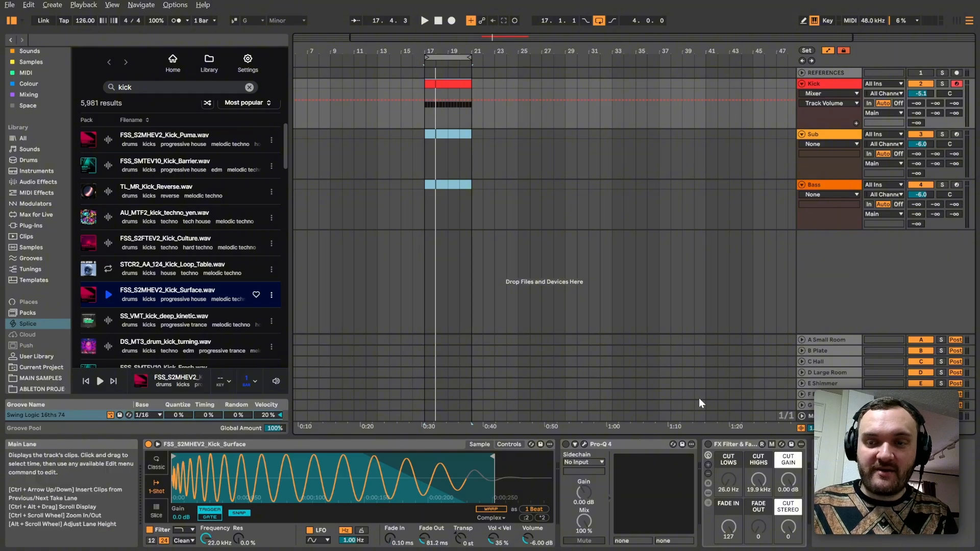
pyautogui.click(464, 136)
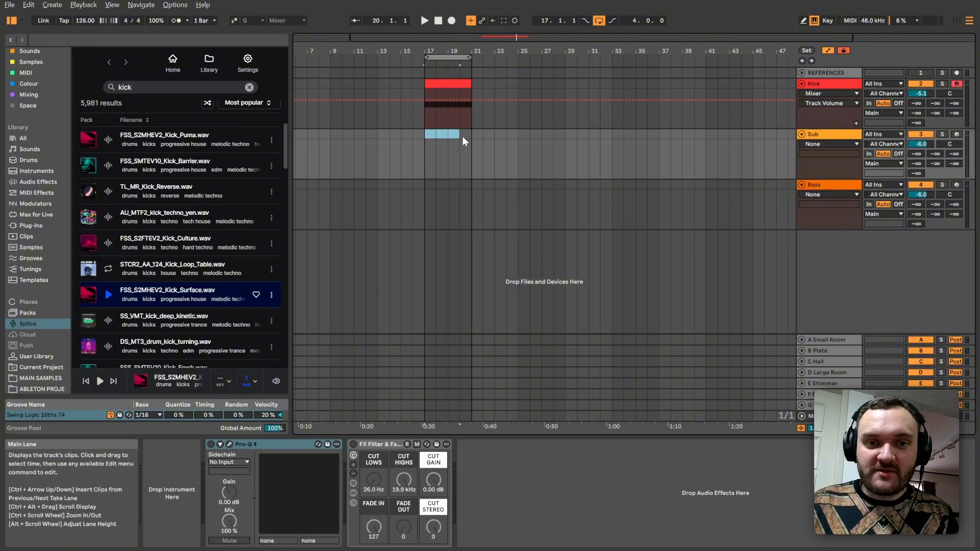
pyautogui.rightClick(464, 136)
pyautogui.click(498, 222)
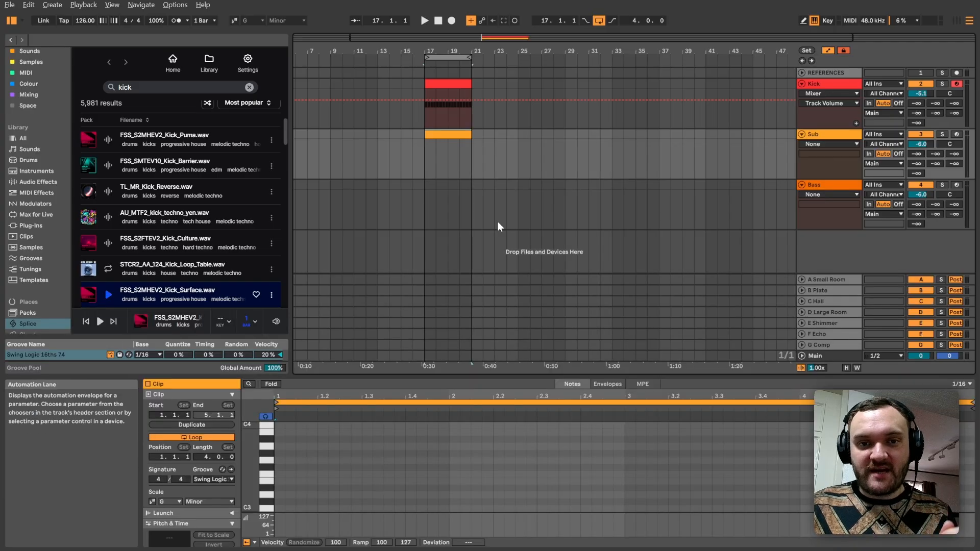
pyautogui.scroll(-5, 286, 498)
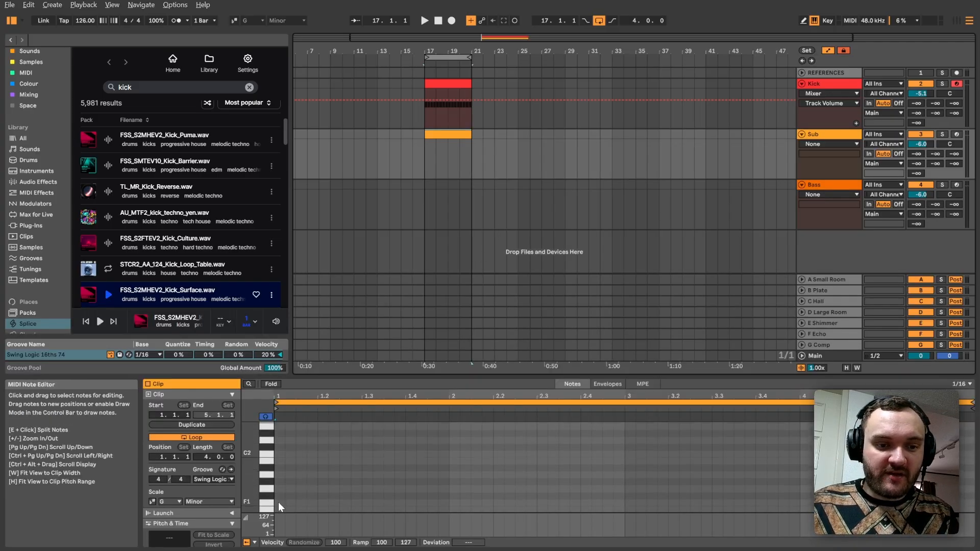
pyautogui.moveTo(279, 503); pyautogui.dragTo(784, 503)
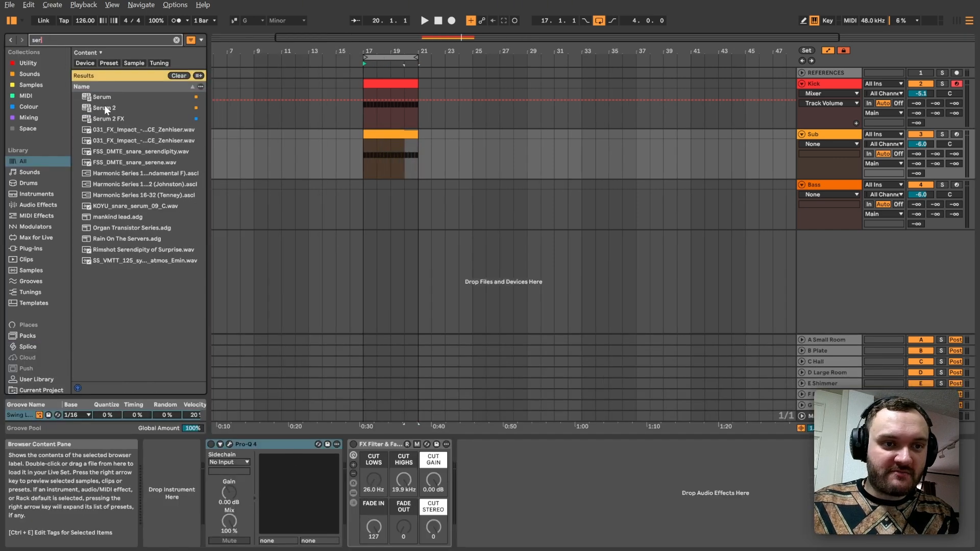
# Step: Load Serum 2 on the Sub track, turn off oscillator A and enable the Sub oscillator with its sine wave
pyautogui.doubleClick(104, 107)
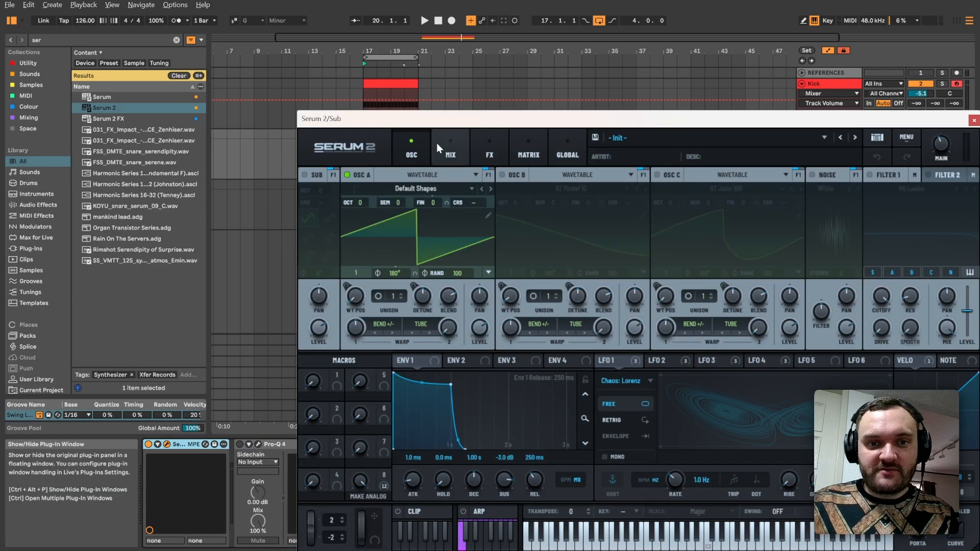
pyautogui.moveTo(445, 124); pyautogui.dragTo(281, 80)
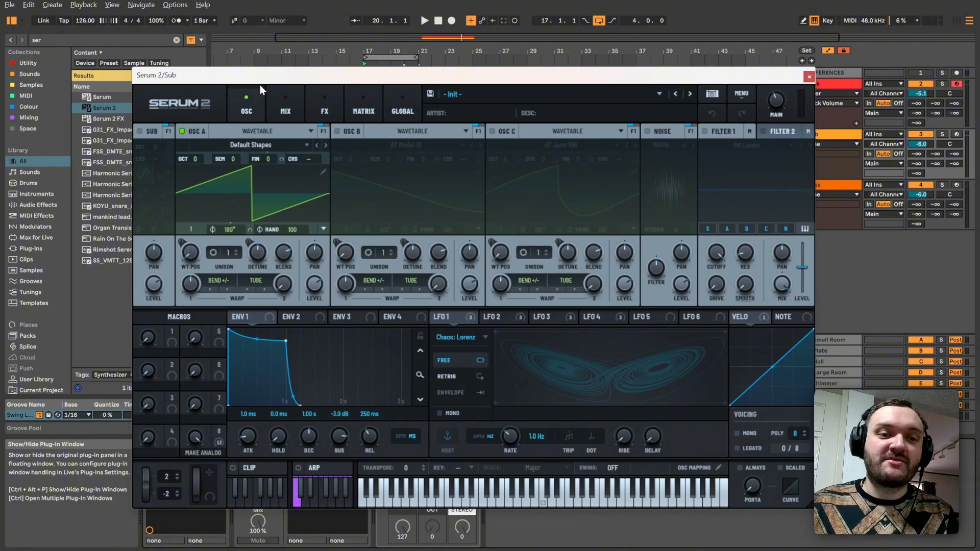
pyautogui.click(182, 131)
pyautogui.click(139, 131)
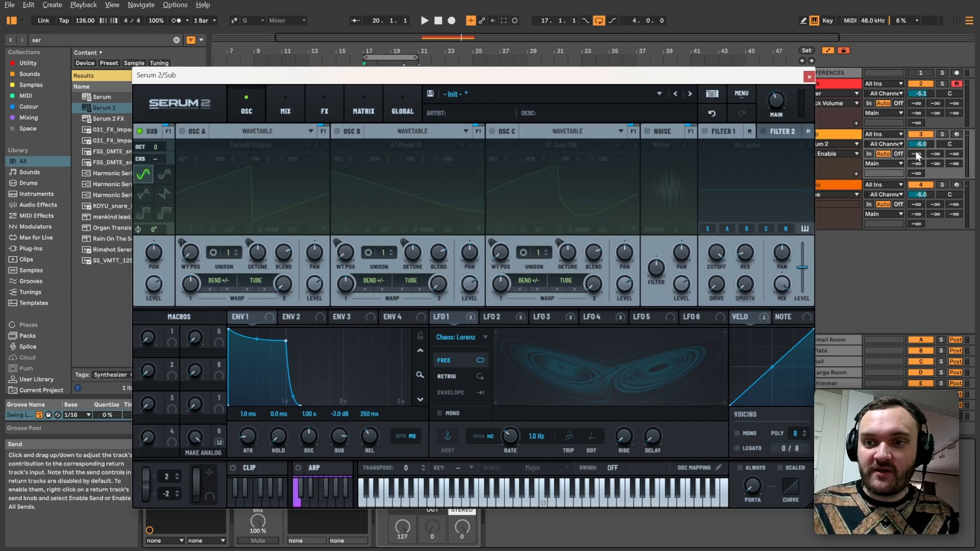
# Step: Solo the Sub track and play the loop while checking its fundamental frequency in SPAN on the Main track
pyautogui.click(942, 134)
pyautogui.press('space')
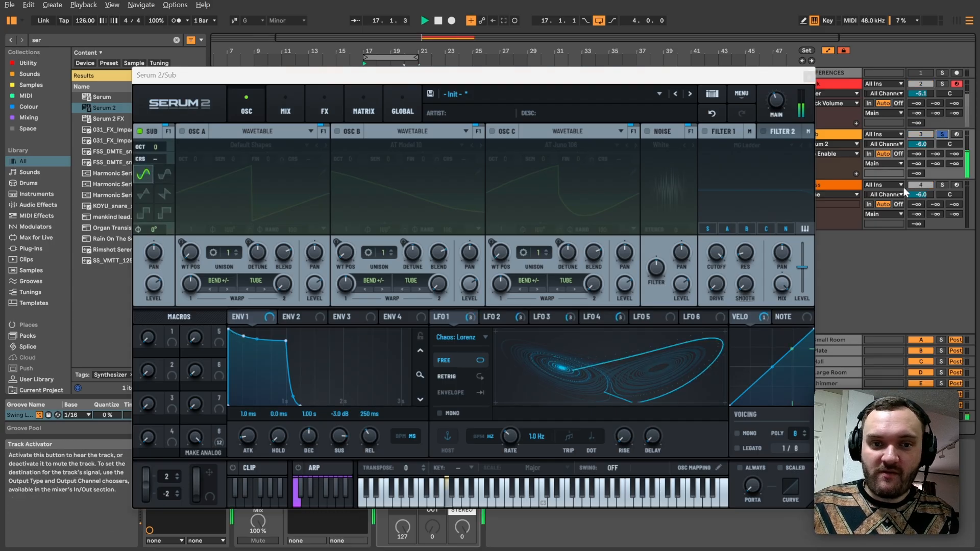
pyautogui.hotkey('ctrl', 'alt', 'p')
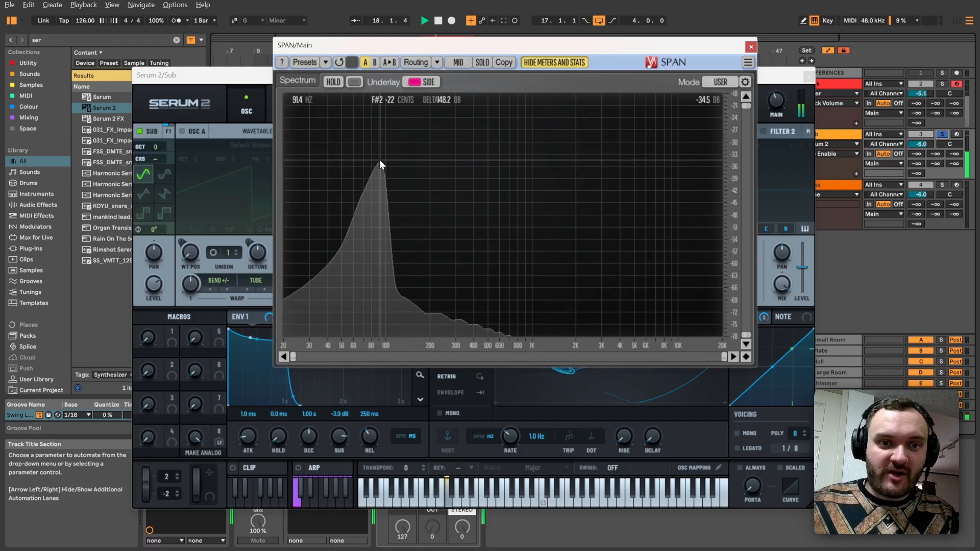
pyautogui.press('space')
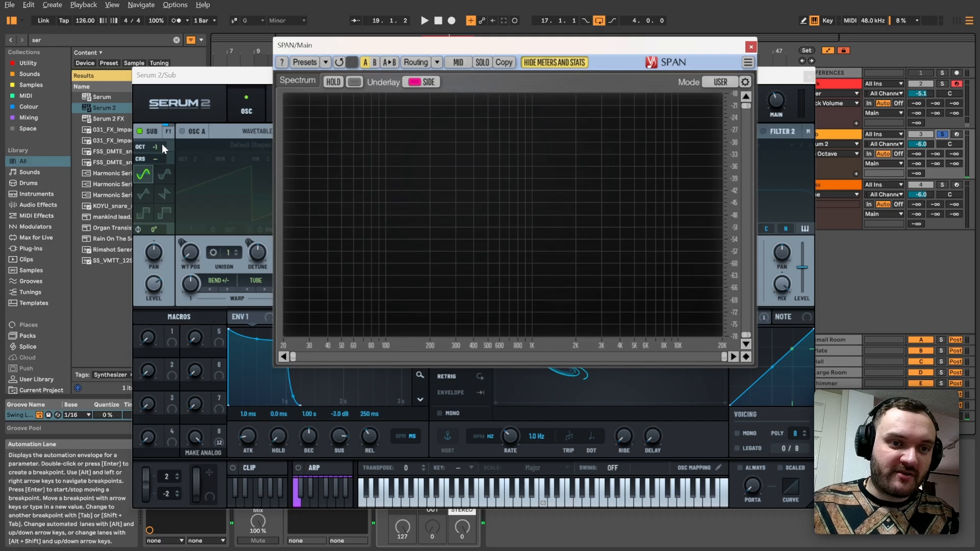
# Step: Set Serum 2's Sub oscillator octave to -1 and play the loop to recheck its frequency in SPAN
pyautogui.scroll(-1, 162, 144)
pyautogui.press('space')
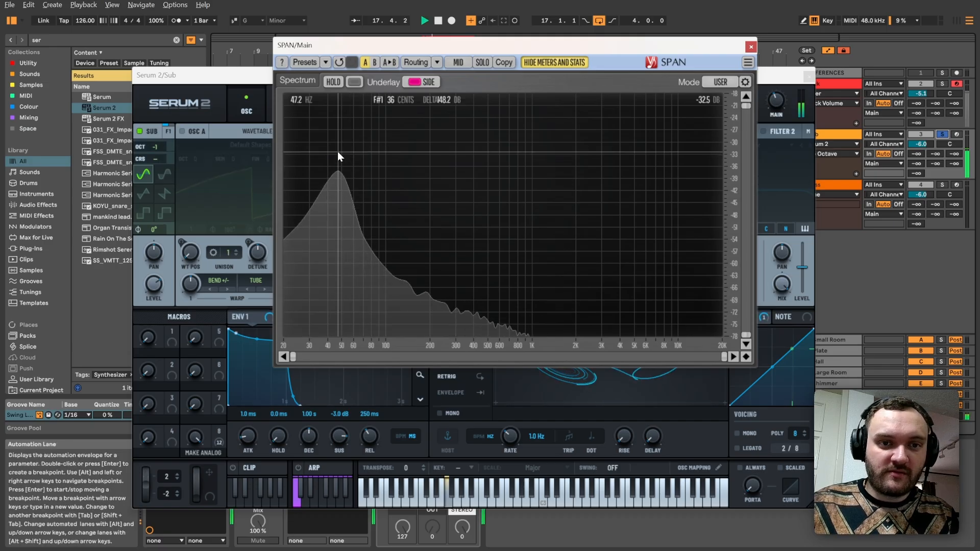
pyautogui.click(339, 404)
pyautogui.press('space')
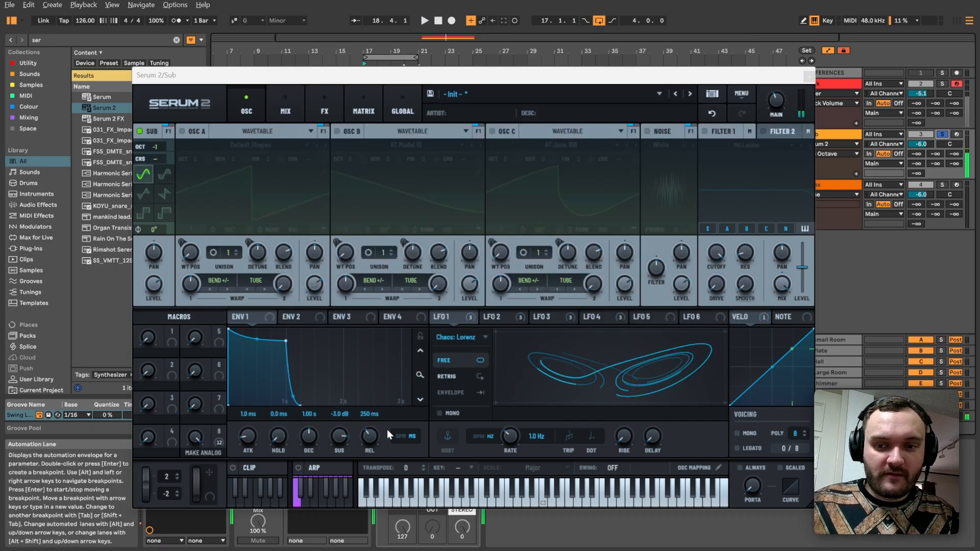
# Step: Compare the sub's waveform on the ShaperBox 3 scope with Serum 2's Mono voicing on and off
pyautogui.click(738, 435)
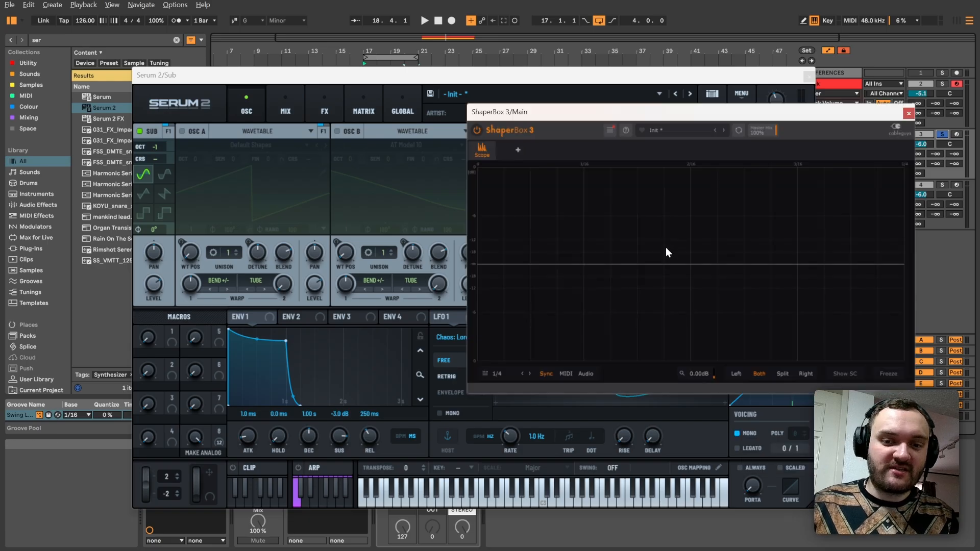
pyautogui.press('space')
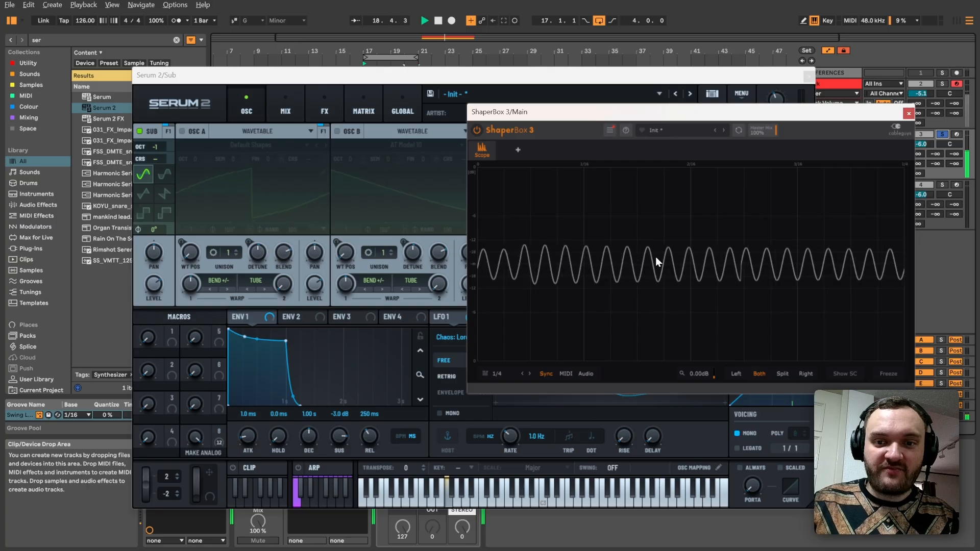
pyautogui.press('space')
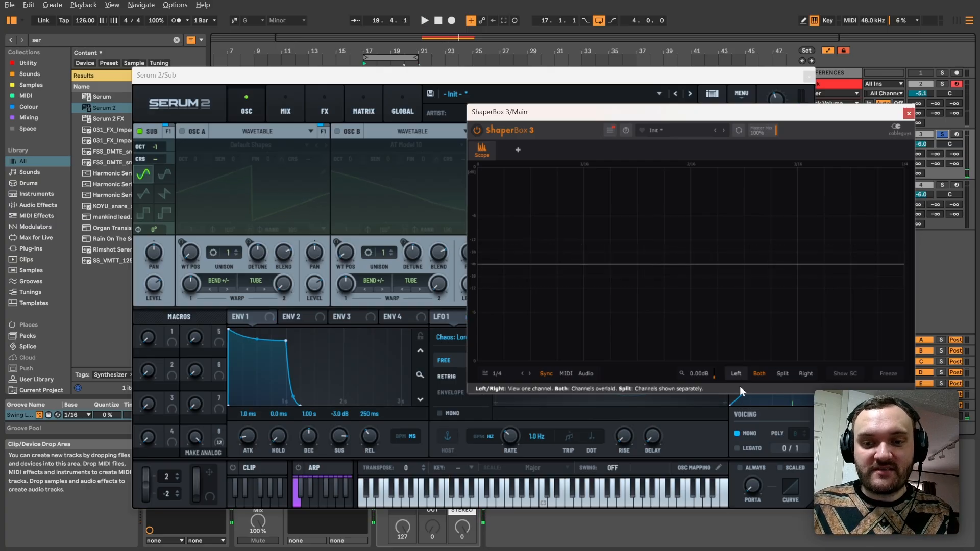
pyautogui.click(741, 433)
pyautogui.press('space')
pyautogui.click(838, 259)
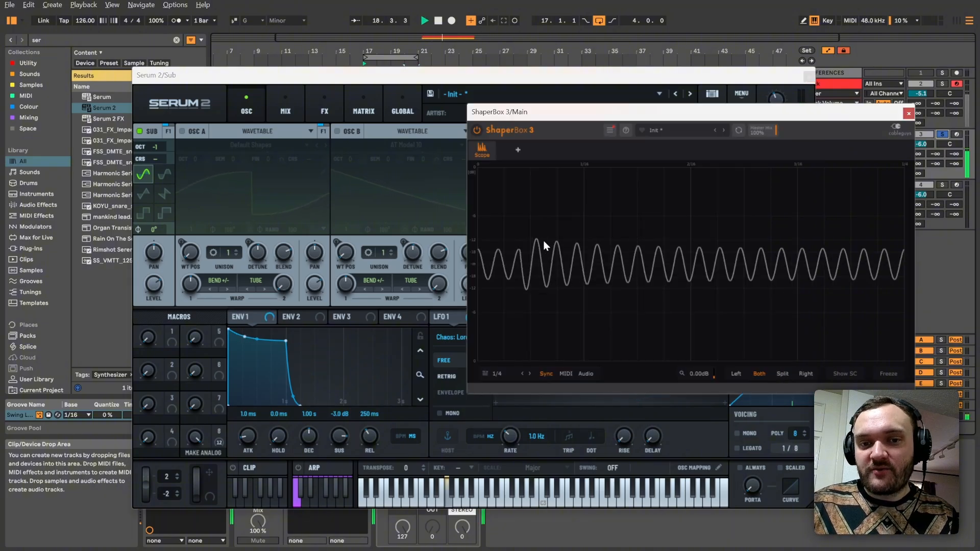
pyautogui.press('space')
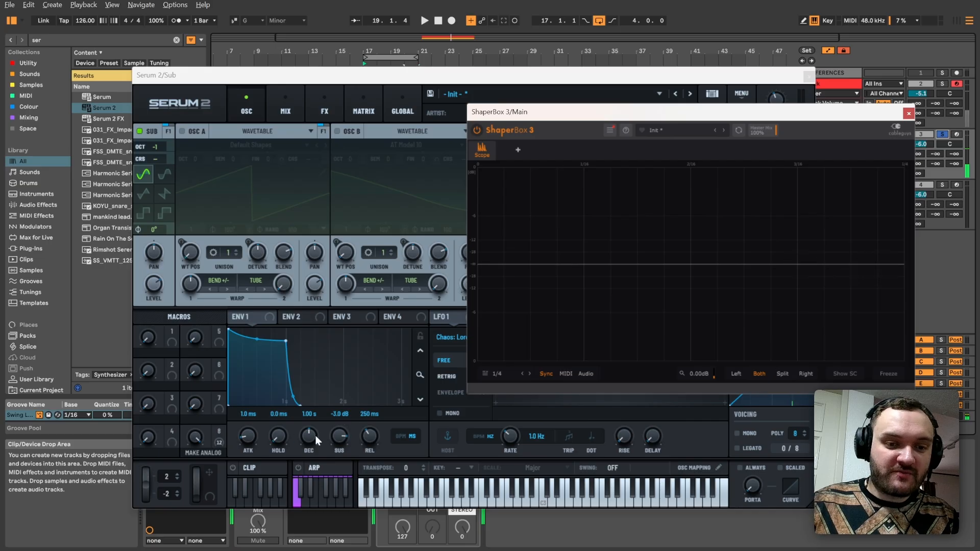
# Step: Set Env 1's sustain in Serum 2 to 0.0 dB and arrange the Serum 2 and ShaperBox 3 windows to see both
pyautogui.doubleClick(342, 435)
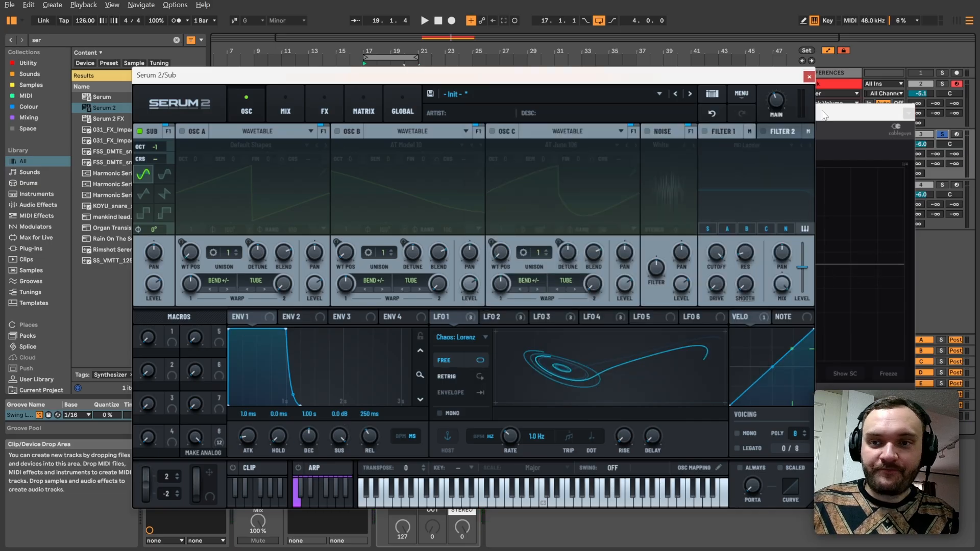
pyautogui.moveTo(822, 111); pyautogui.dragTo(875, 184)
pyautogui.moveTo(476, 77); pyautogui.dragTo(365, 10)
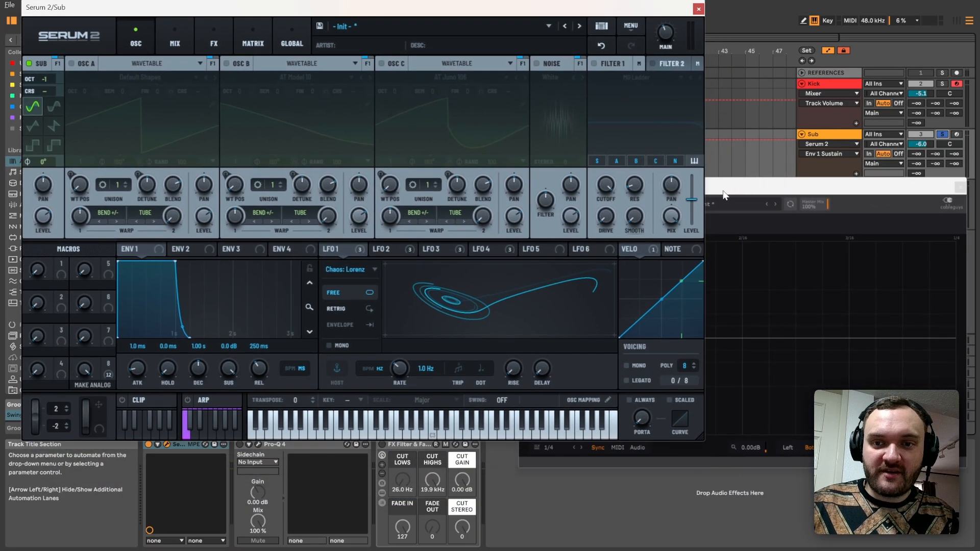
pyautogui.moveTo(724, 194); pyautogui.dragTo(793, 188)
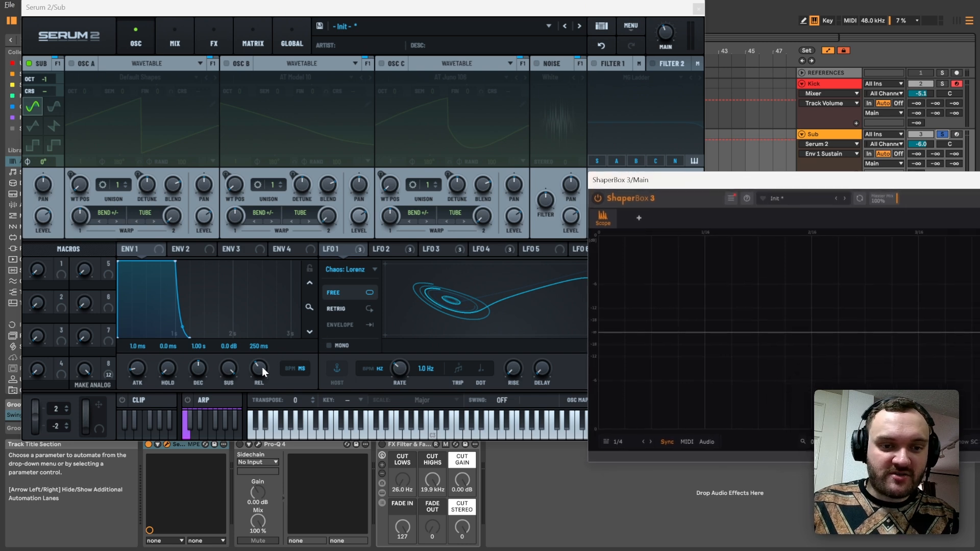
# Step: Set Env 1's release to 12 ms and attack to 6.5 ms while checking the note transitions on the magnified scope
pyautogui.moveTo(262, 366); pyautogui.dragTo(260, 376)
pyautogui.click(750, 177)
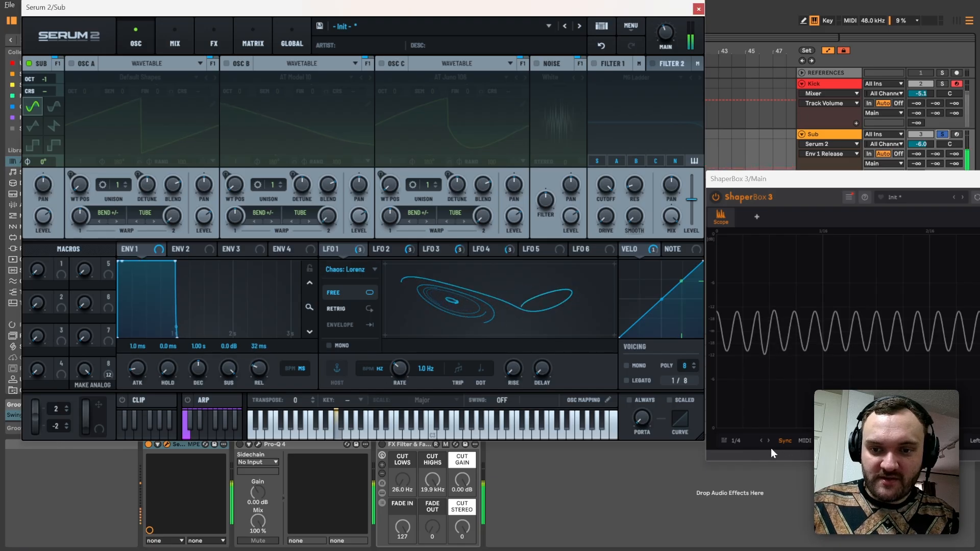
pyautogui.moveTo(712, 337); pyautogui.dragTo(712, 297)
pyautogui.moveTo(252, 371); pyautogui.dragTo(256, 368)
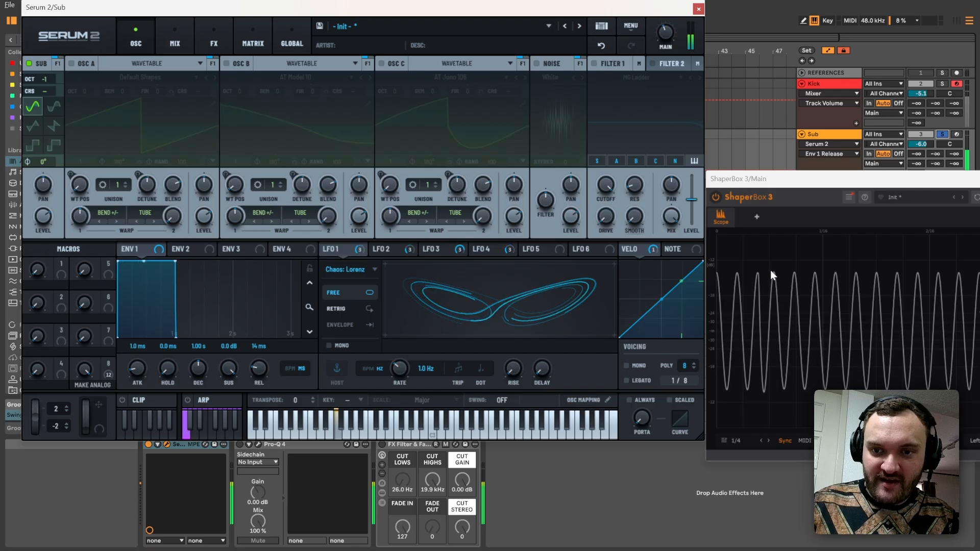
pyautogui.moveTo(265, 364); pyautogui.dragTo(268, 358)
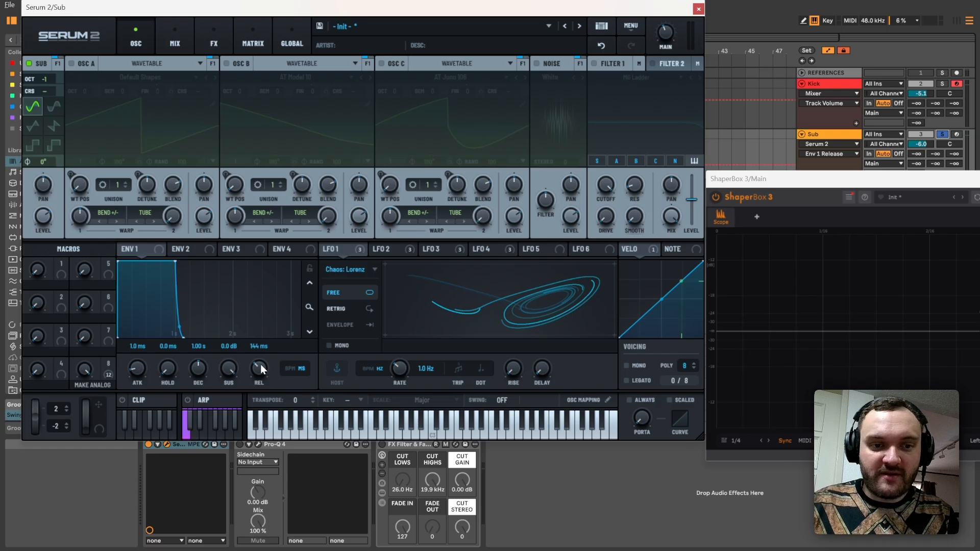
pyautogui.moveTo(261, 364); pyautogui.dragTo(257, 388)
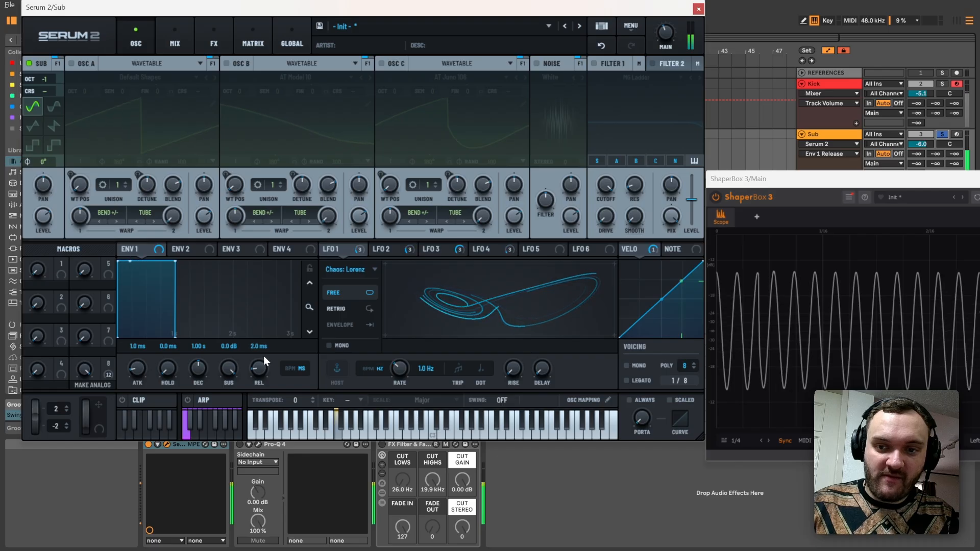
pyautogui.moveTo(264, 357); pyautogui.dragTo(266, 350)
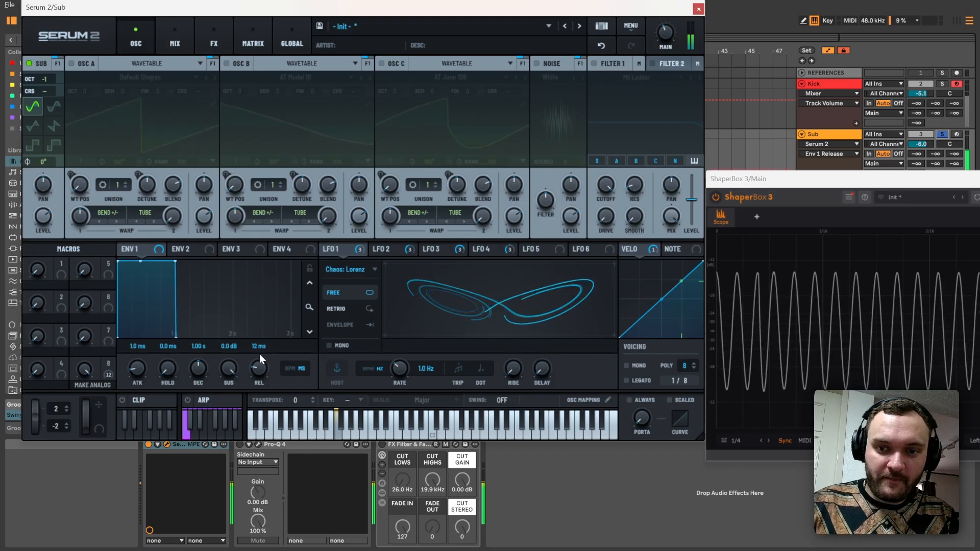
pyautogui.moveTo(145, 372); pyautogui.dragTo(146, 365)
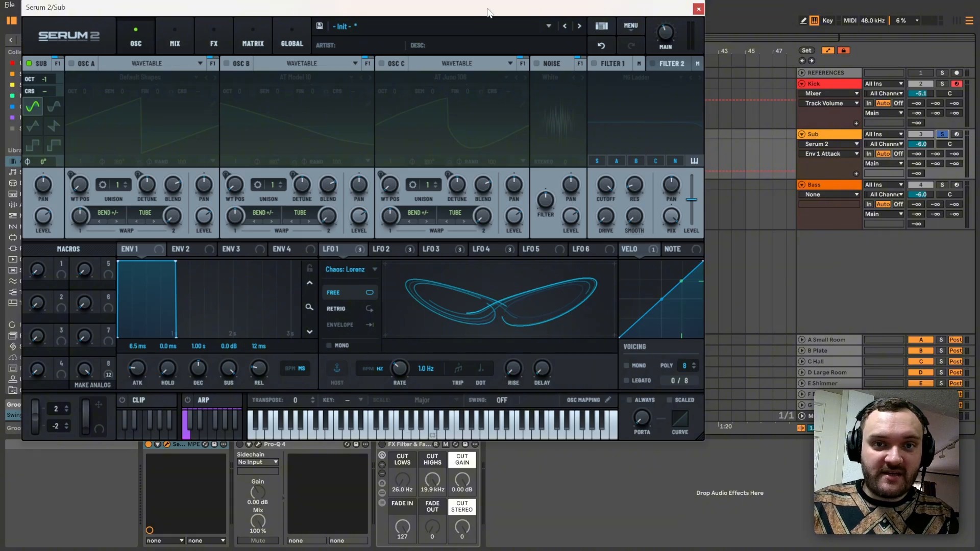
# Step: Group Serum 2 into an Instrument Rack and expose its Sub Phase parameter on the device with Configure
pyautogui.moveTo(488, 9); pyautogui.dragTo(681, 37)
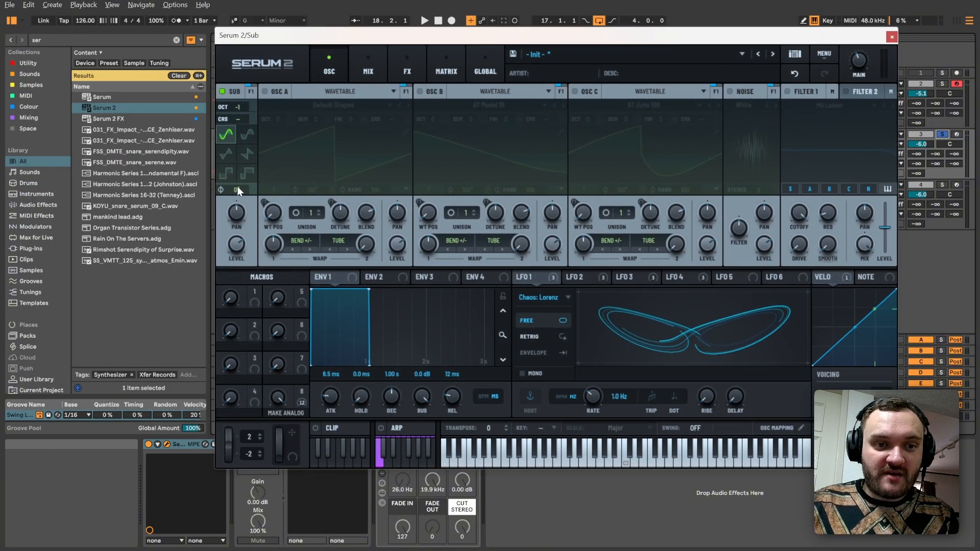
pyautogui.moveTo(389, 35); pyautogui.dragTo(597, 39)
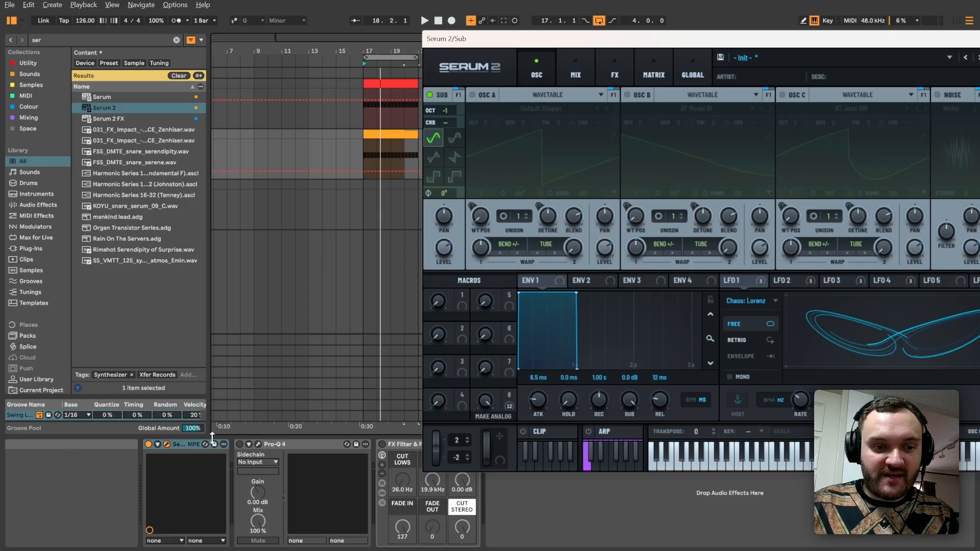
pyautogui.click(182, 445)
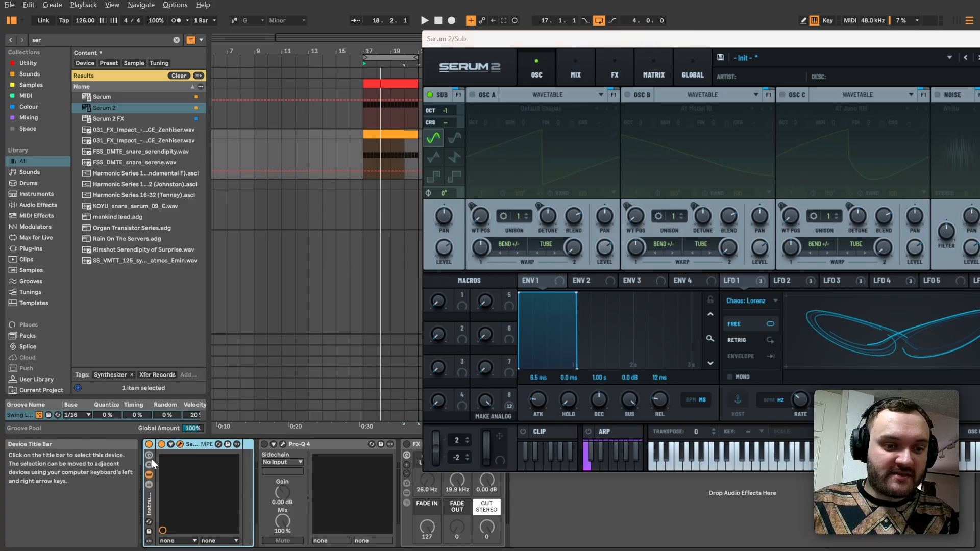
pyautogui.hotkey('ctrl', 'g')
pyautogui.click(293, 445)
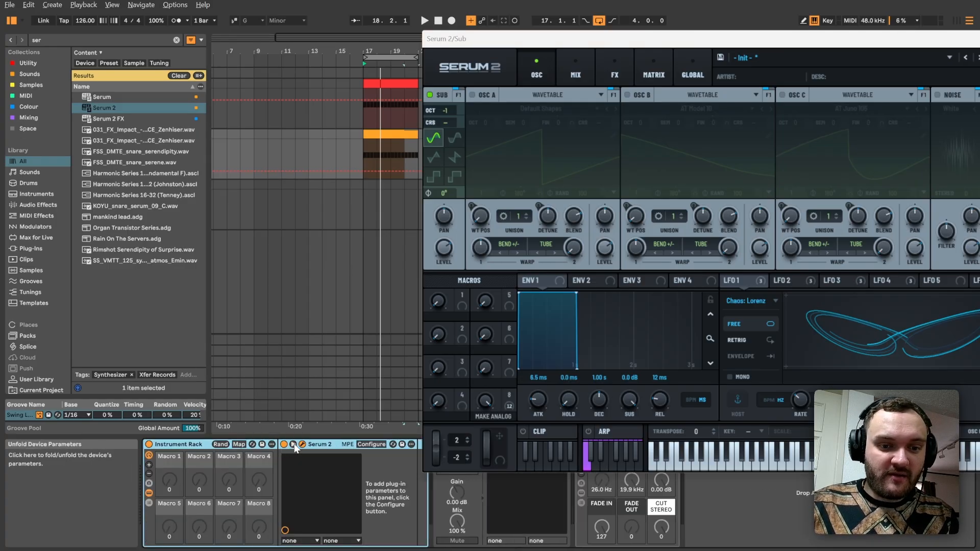
pyautogui.click(372, 445)
pyautogui.click(442, 193)
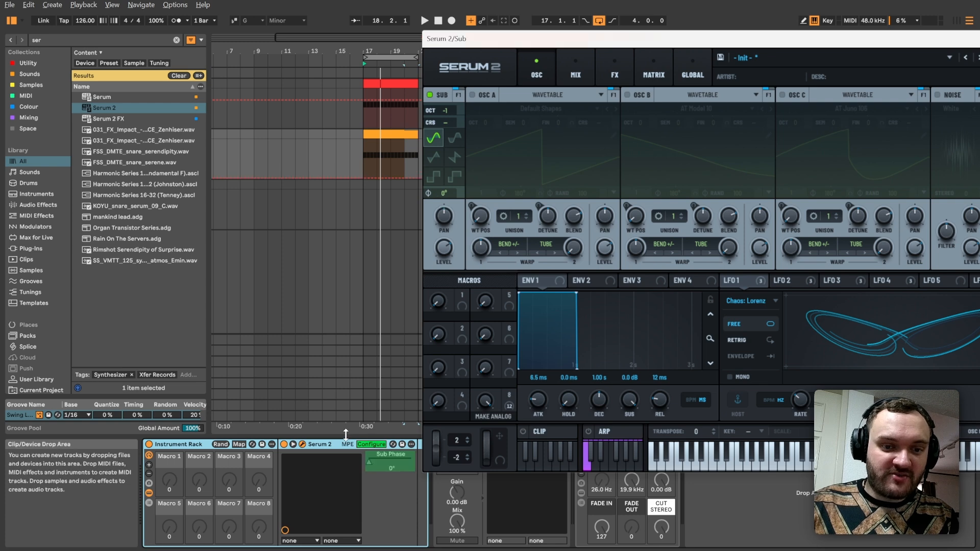
pyautogui.click(363, 443)
# Step: Map Serum 2's Sub Phase parameter to the Instrument Rack's first macro
pyautogui.click(239, 444)
pyautogui.click(371, 462)
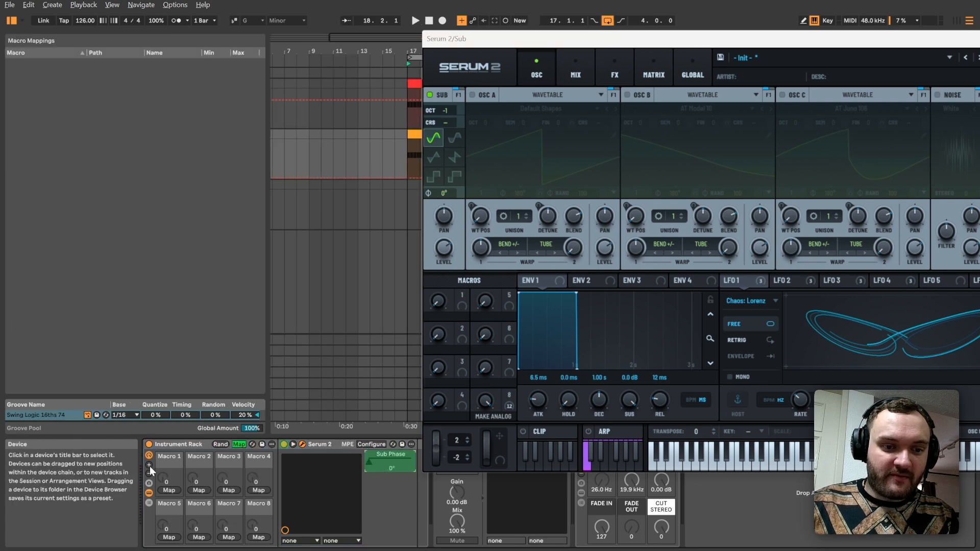
pyautogui.click(169, 490)
pyautogui.click(238, 444)
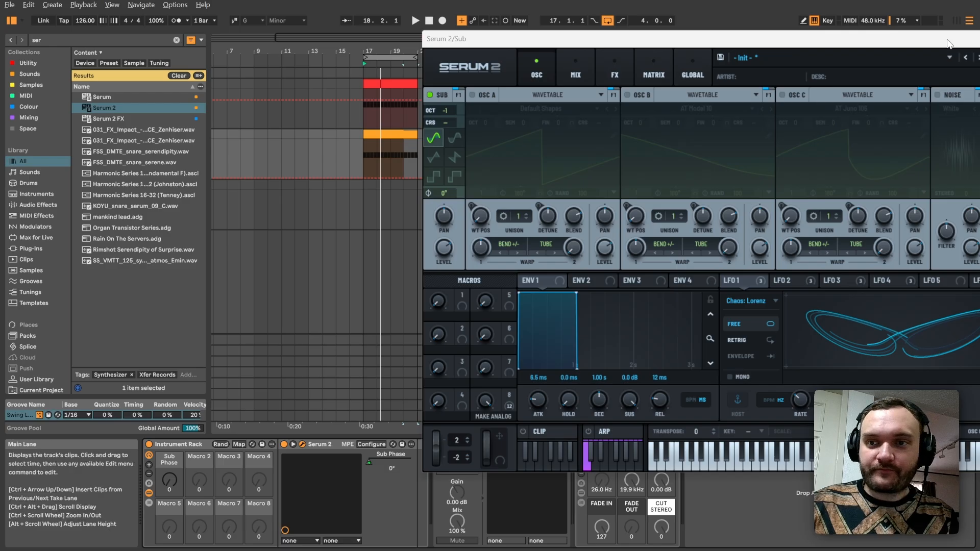
# Step: Add ShaperBox 3 after the Sub track's Instrument Rack and set its sidechain source to Kick
pyautogui.hotkey('ctrl', 'f')
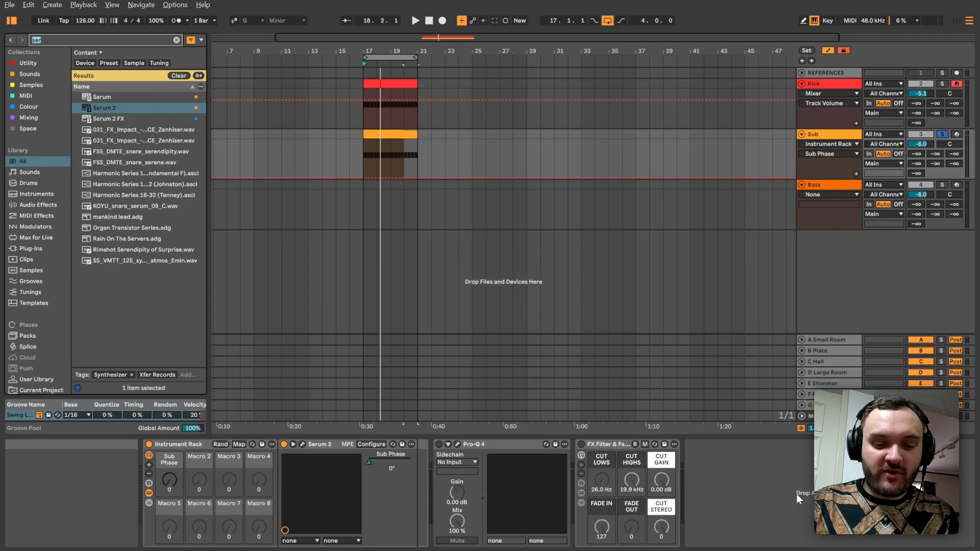
pyautogui.write('shape')
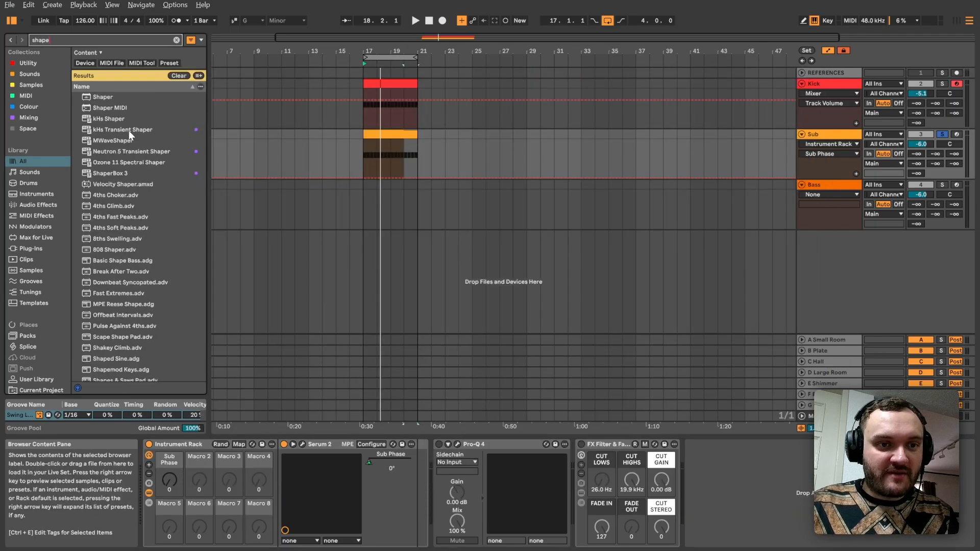
pyautogui.moveTo(117, 175); pyautogui.dragTo(442, 489)
pyautogui.click(461, 461)
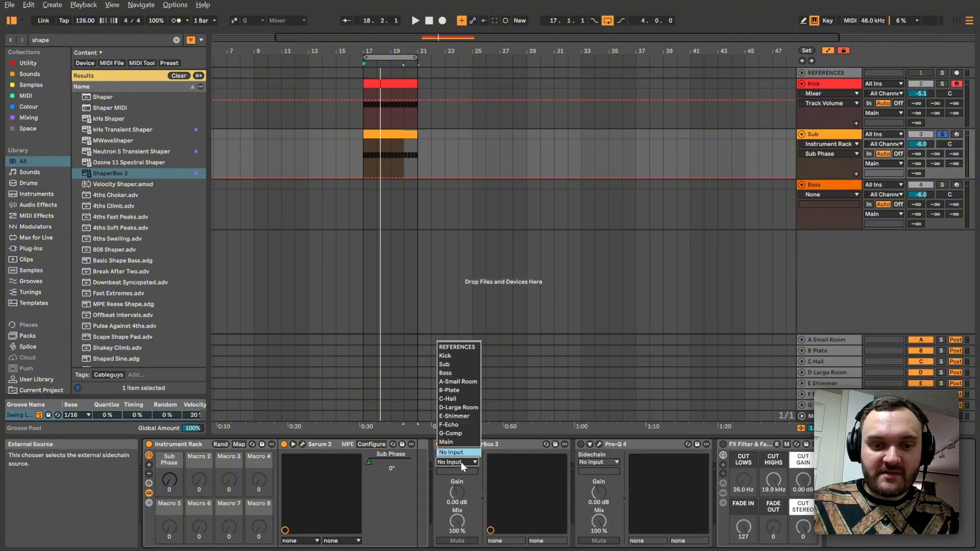
pyautogui.click(461, 356)
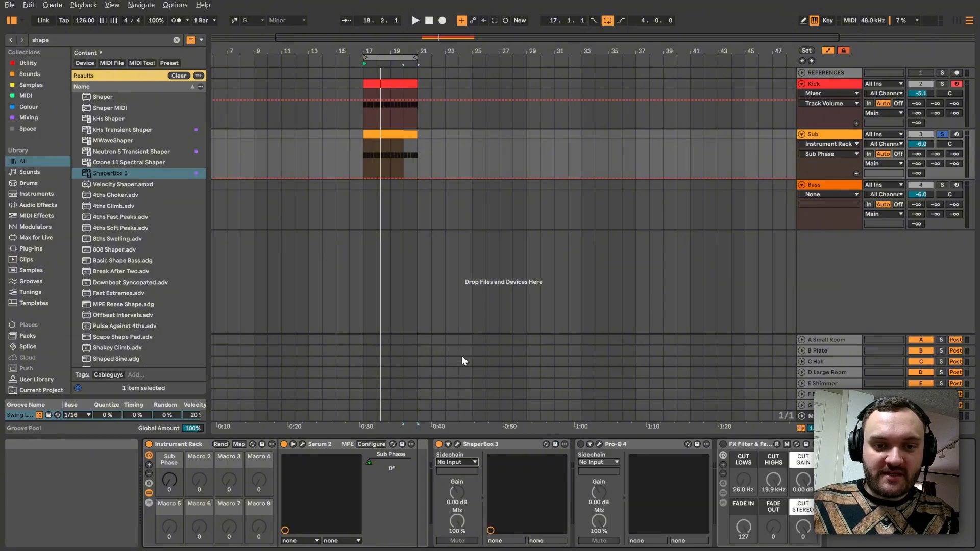
# Step: Group the Kick track's sampler into an Instrument Rack and create a second, empty chain in it
pyautogui.click(825, 84)
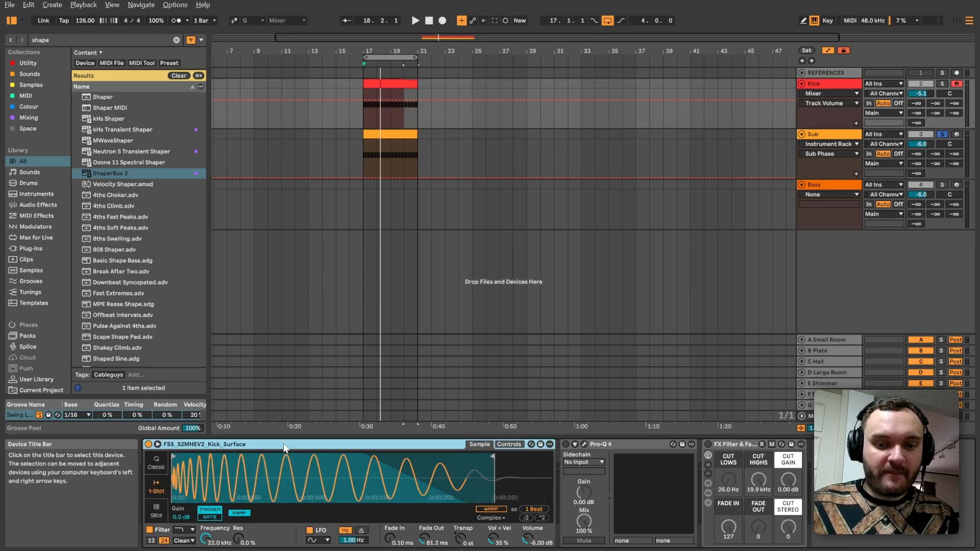
pyautogui.hotkey('ctrl', 'g')
pyautogui.click(151, 485)
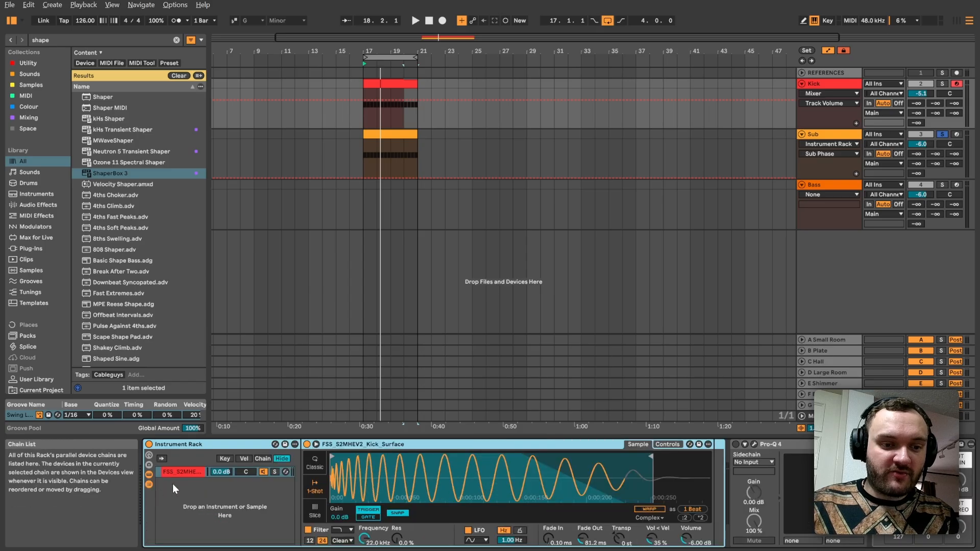
pyautogui.click(173, 489)
pyautogui.rightClick(176, 489)
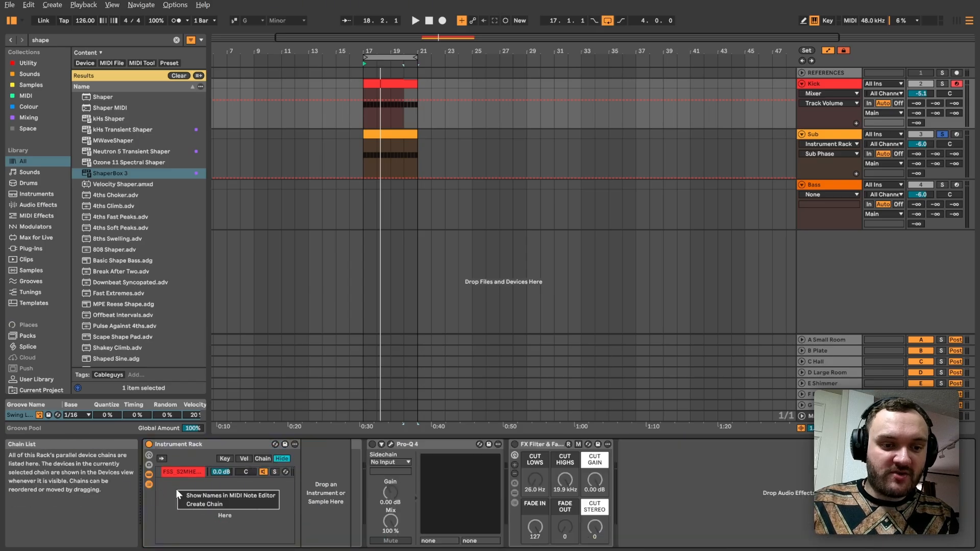
pyautogui.click(194, 504)
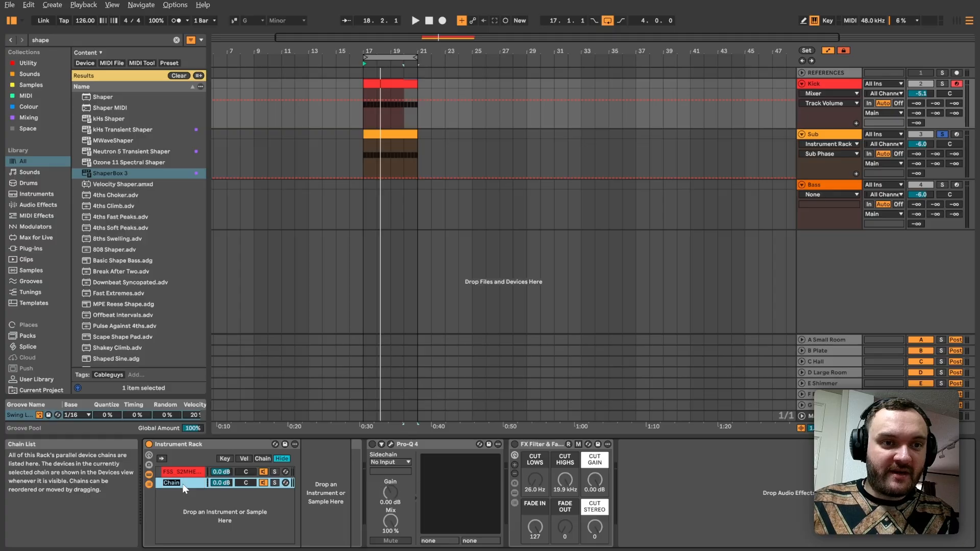
# Step: Load an External Instrument into the new kick rack chain, name the chain SUB and colour it orange
pyautogui.write('ex')
pyautogui.hotkey('ctrl', 'f')
pyautogui.write('ext')
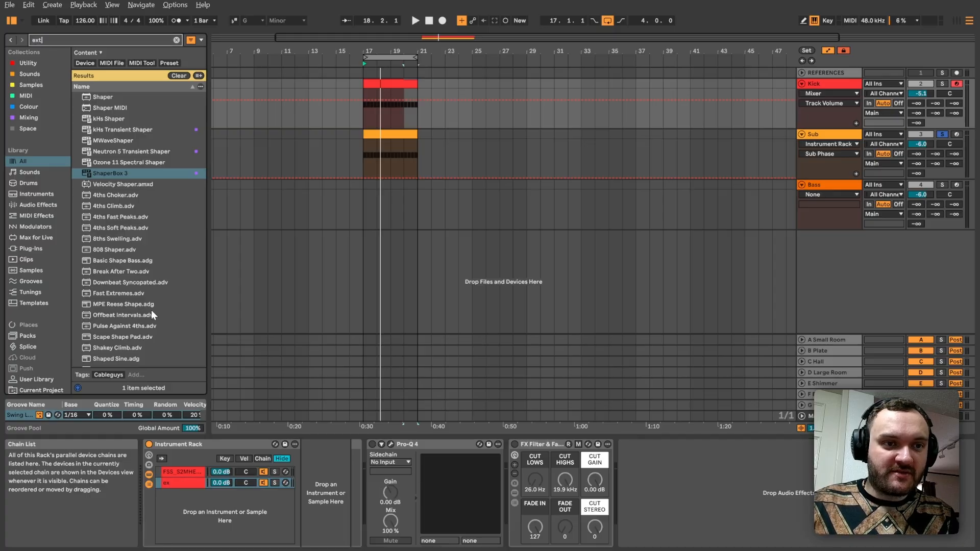
pyautogui.moveTo(116, 110); pyautogui.dragTo(180, 486)
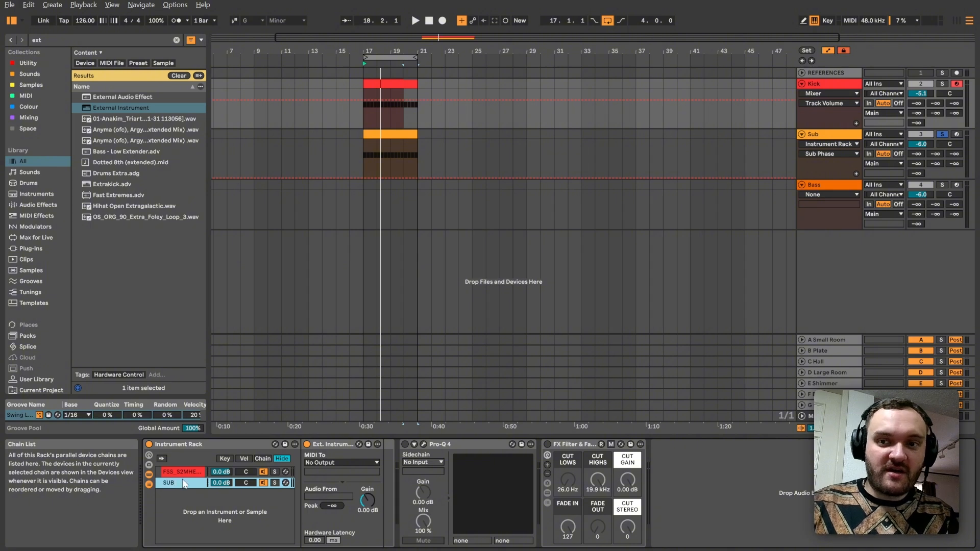
pyautogui.rightClick(183, 483)
pyautogui.click(200, 420)
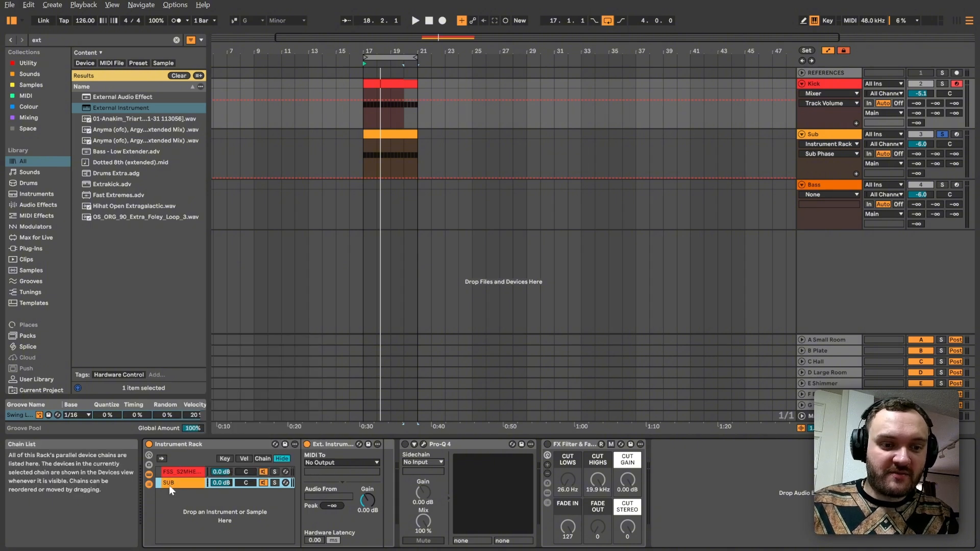
pyautogui.doubleClick(169, 485)
pyautogui.press('Return')
# Step: Route the External Instrument's MIDI output to 1-ShaperBox 3 on the Sub track
pyautogui.click(315, 463)
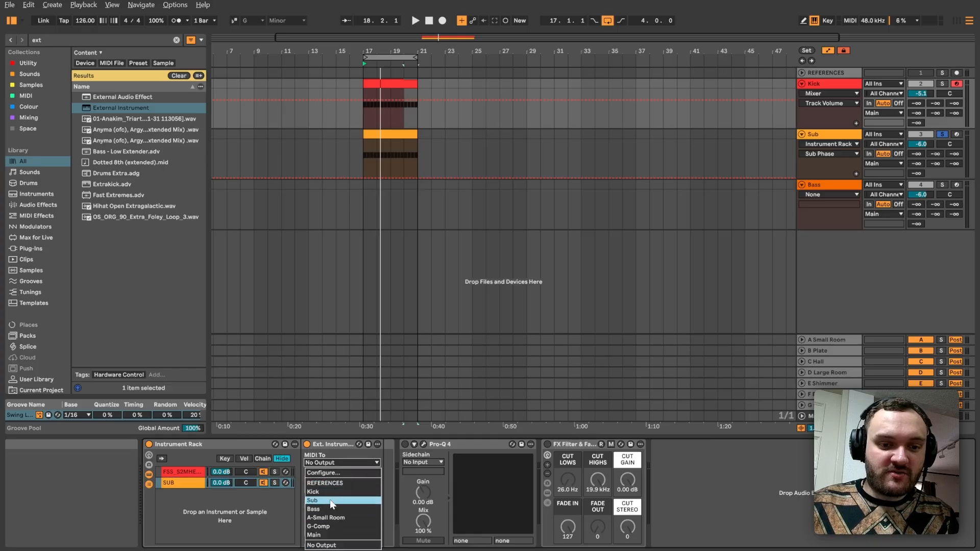
pyautogui.click(330, 501)
pyautogui.click(327, 472)
pyautogui.click(330, 483)
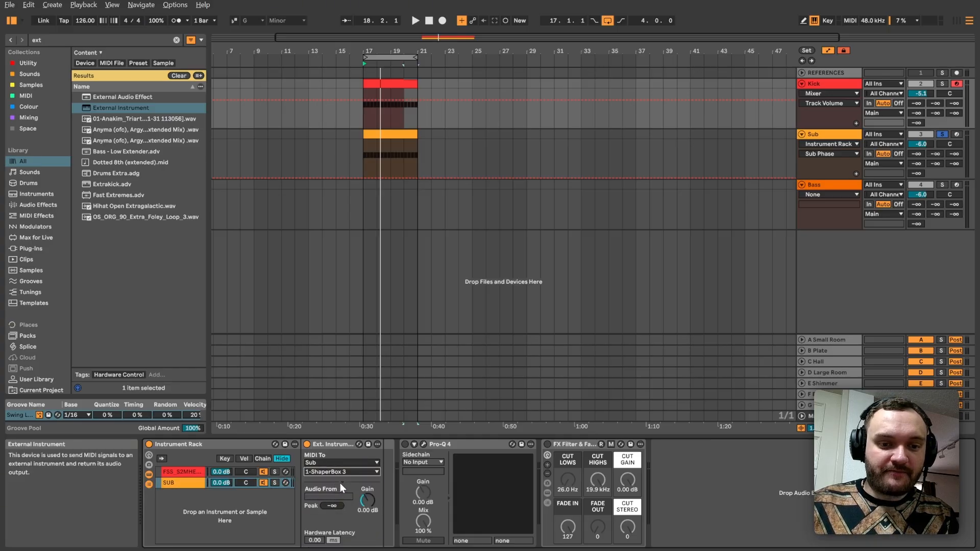
# Step: Add a Volume shaper in the Sub track's ShaperBox 3 and set its LFO to MIDI triggering
pyautogui.click(825, 168)
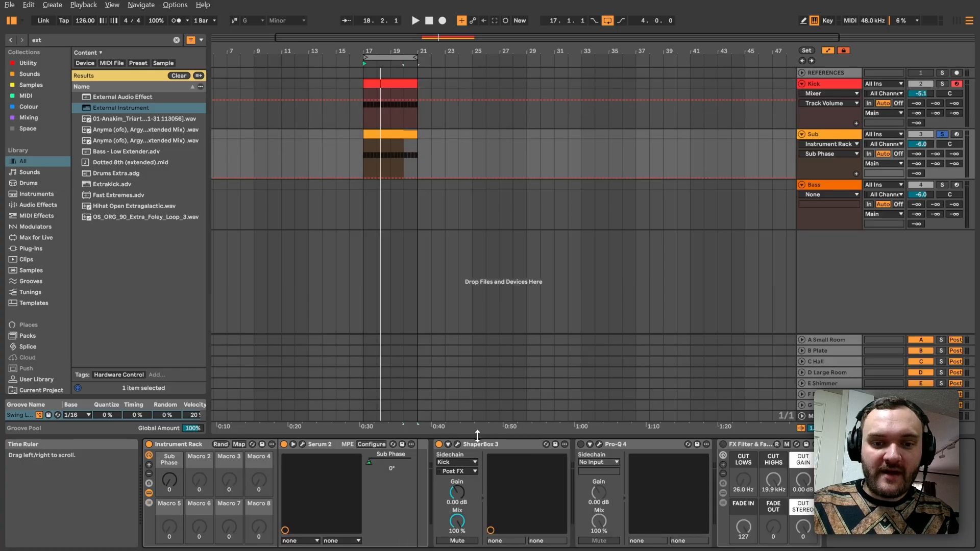
pyautogui.click(456, 447)
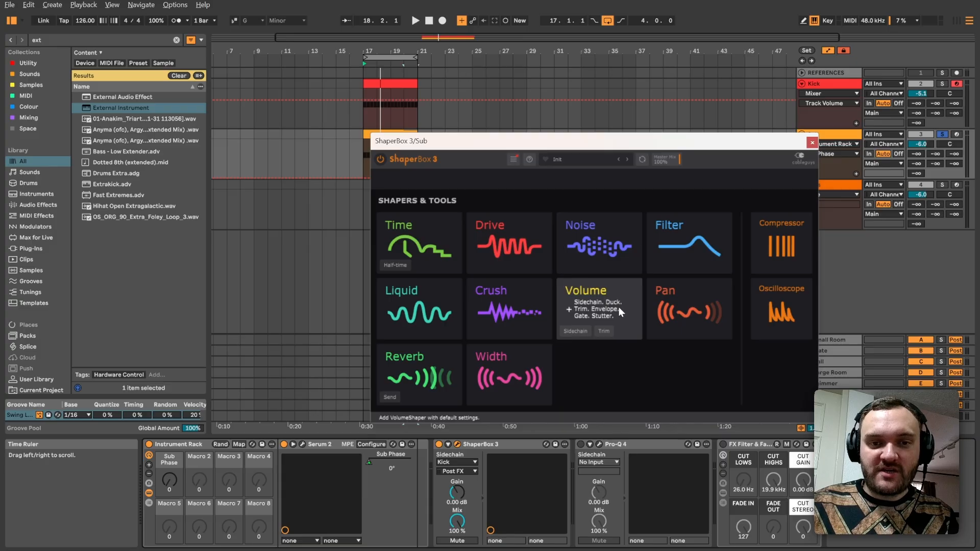
pyautogui.click(604, 305)
pyautogui.moveTo(590, 140); pyautogui.dragTo(544, 87)
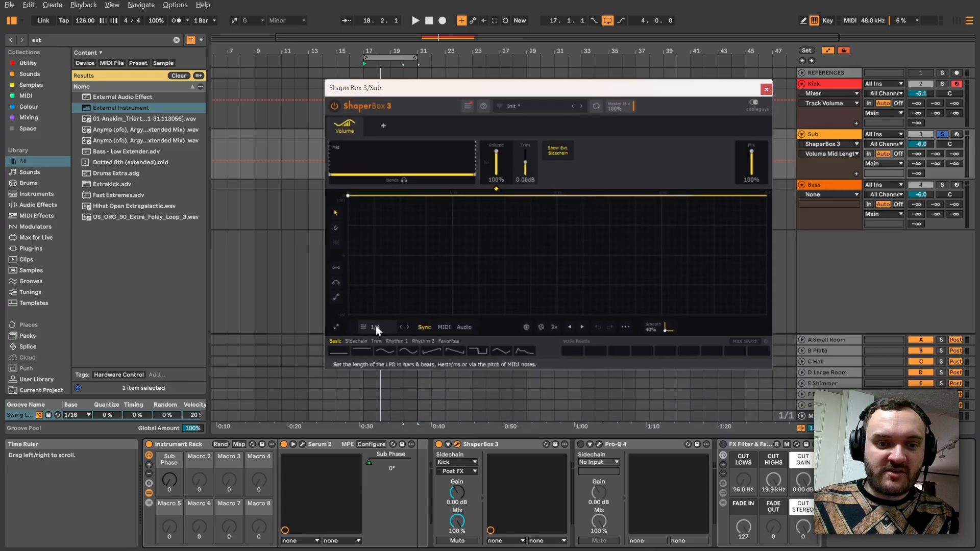
pyautogui.click(444, 328)
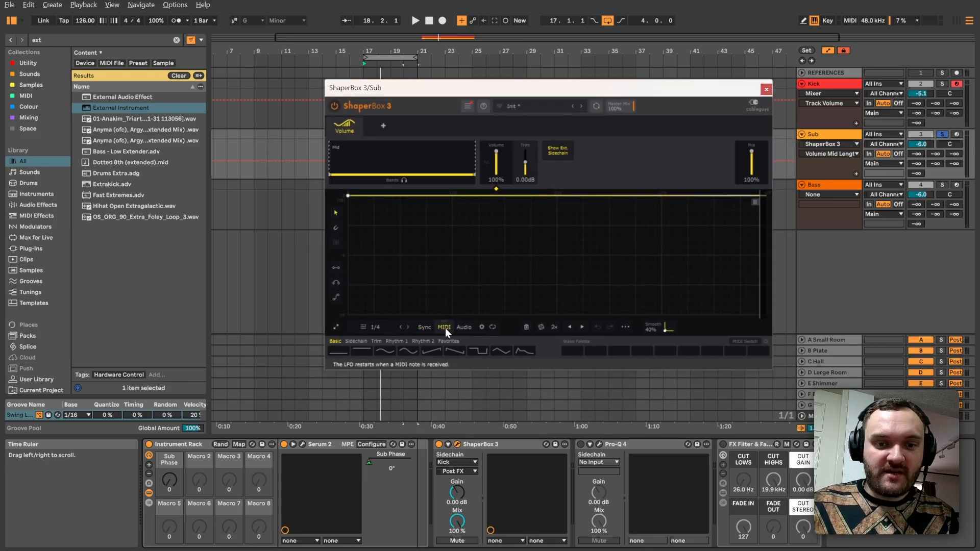
# Step: Play the loop to check the kick-triggered waveform, and turn off Anti-Click Trigger Smoothing in ShaperBox 3's settings
pyautogui.press('space')
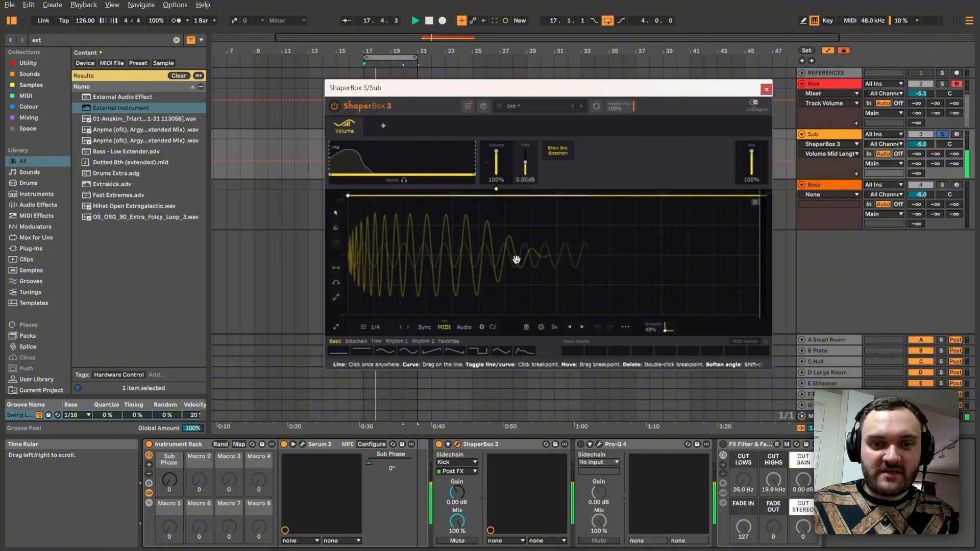
pyautogui.press('space')
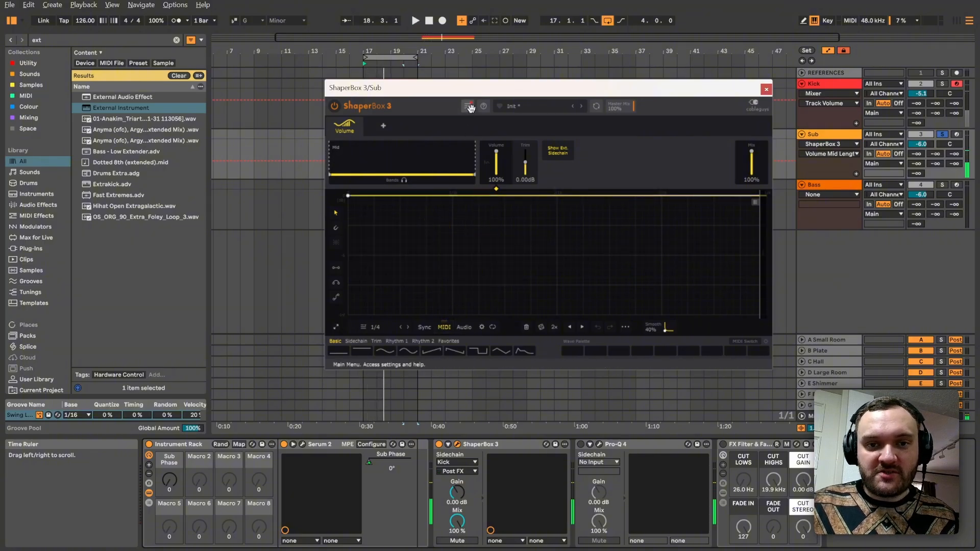
pyautogui.click(468, 105)
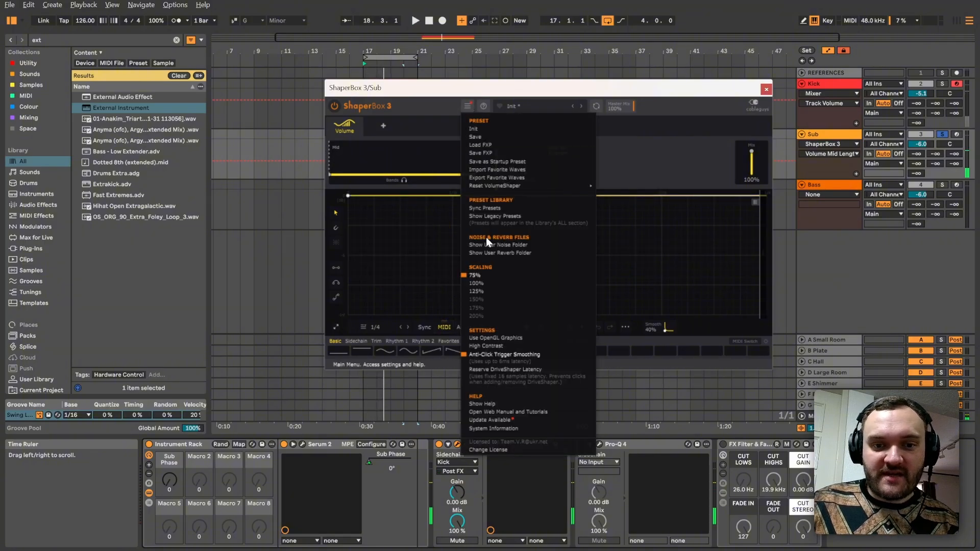
pyautogui.click(492, 354)
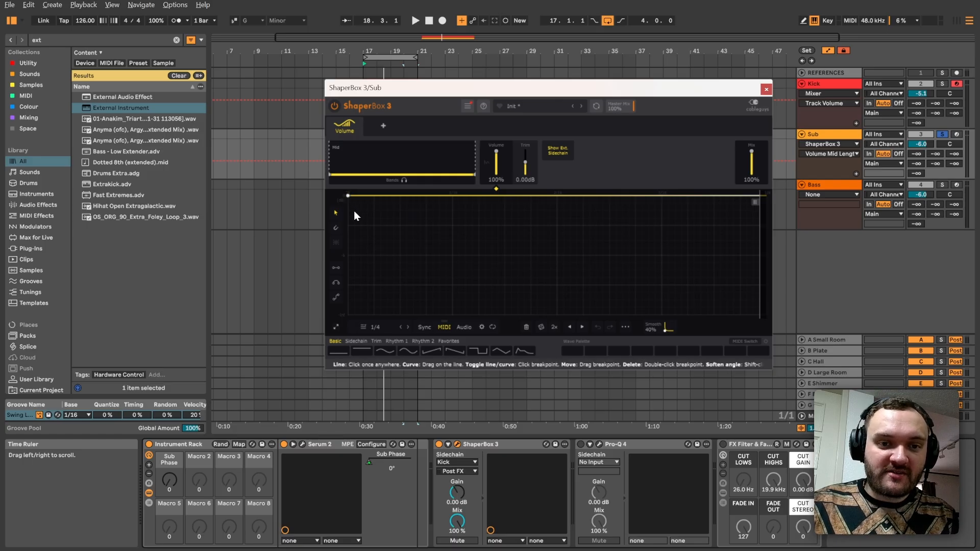
# Step: Shape the Volume curve to stay at -Inf from the start until about 175 ms, near the kick's tail
pyautogui.moveTo(354, 210); pyautogui.dragTo(349, 315)
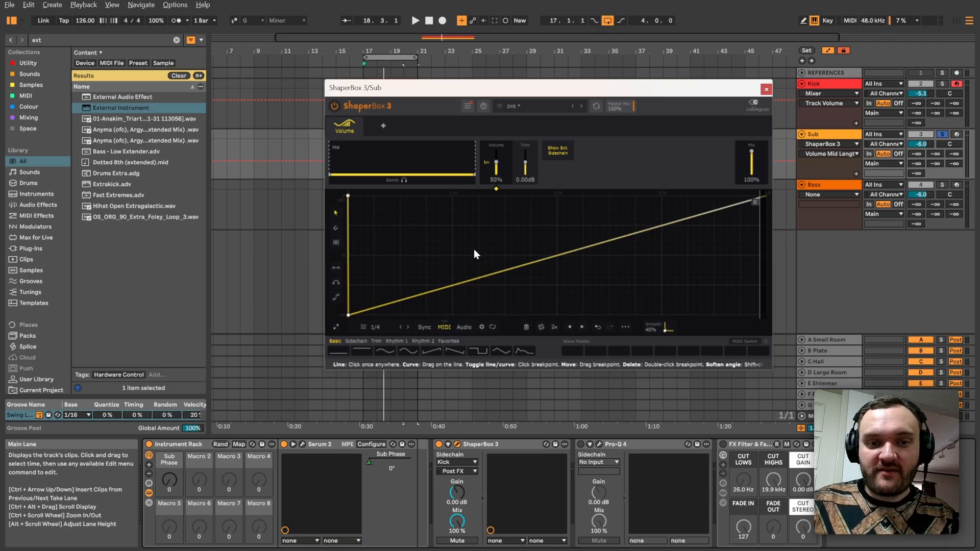
pyautogui.press('space')
pyautogui.moveTo(463, 286); pyautogui.dragTo(515, 315)
pyautogui.rightClick(534, 315)
pyautogui.press('space')
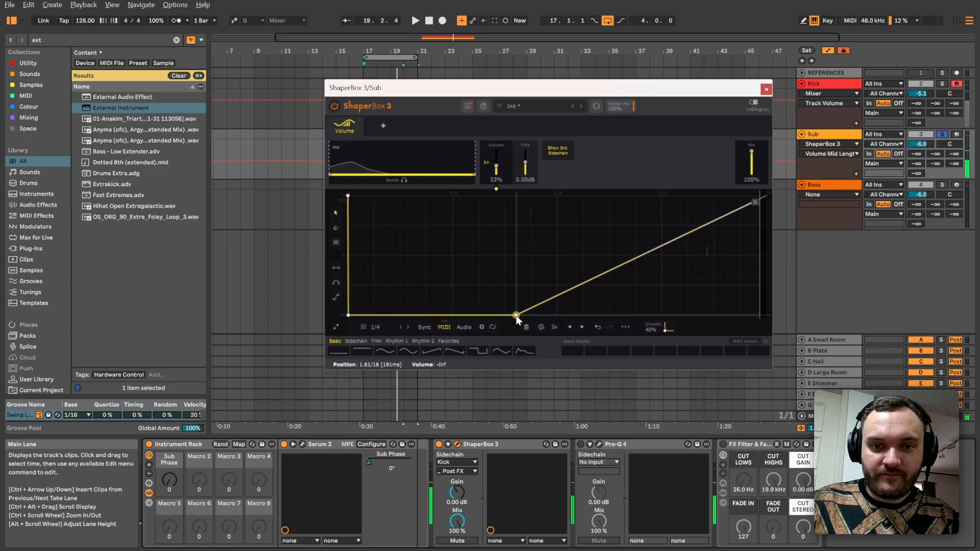
pyautogui.press('space')
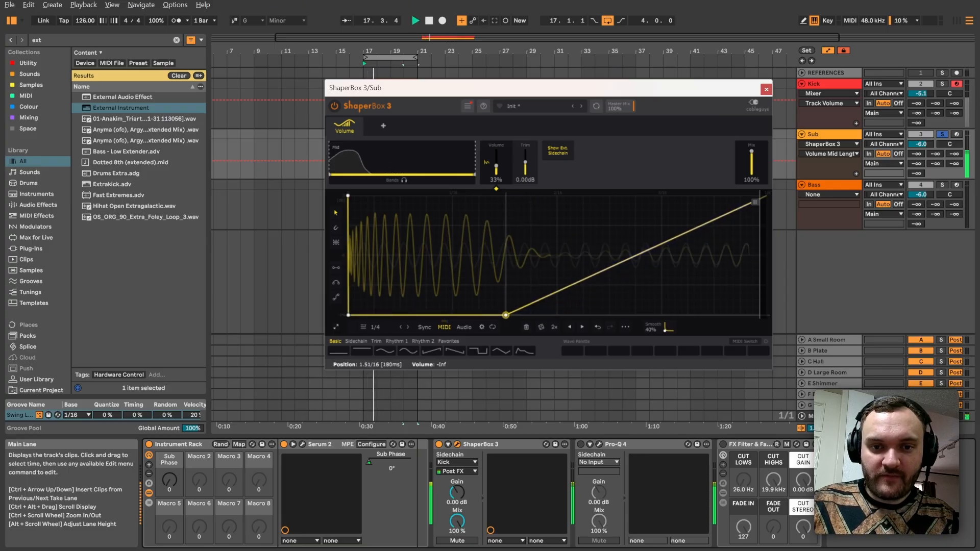
pyautogui.moveTo(515, 315); pyautogui.dragTo(502, 316)
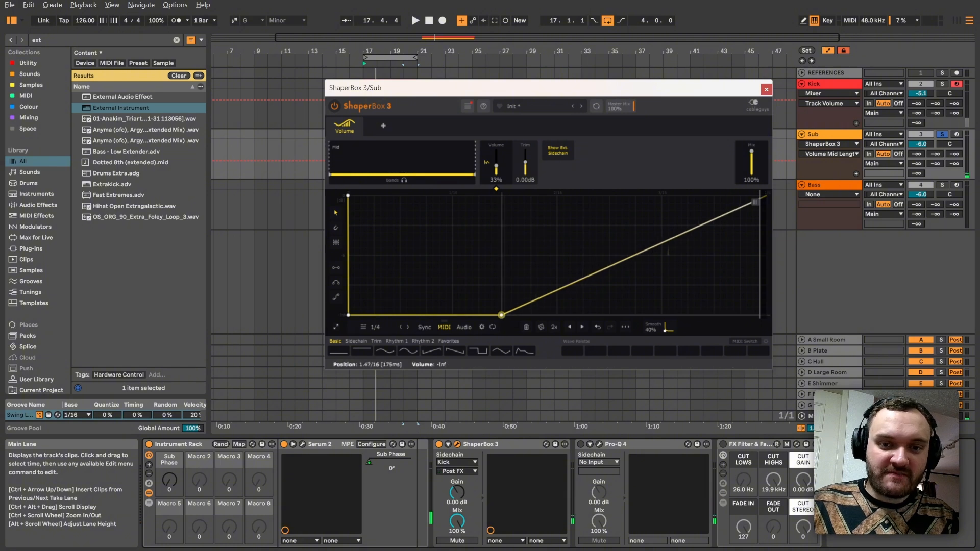
# Step: Raise the Volume curve to full level shortly after the silent section and bend the rise so it starts slowly
pyautogui.press('space')
pyautogui.moveTo(562, 267); pyautogui.dragTo(550, 195)
pyautogui.moveTo(526, 256); pyautogui.dragTo(535, 277)
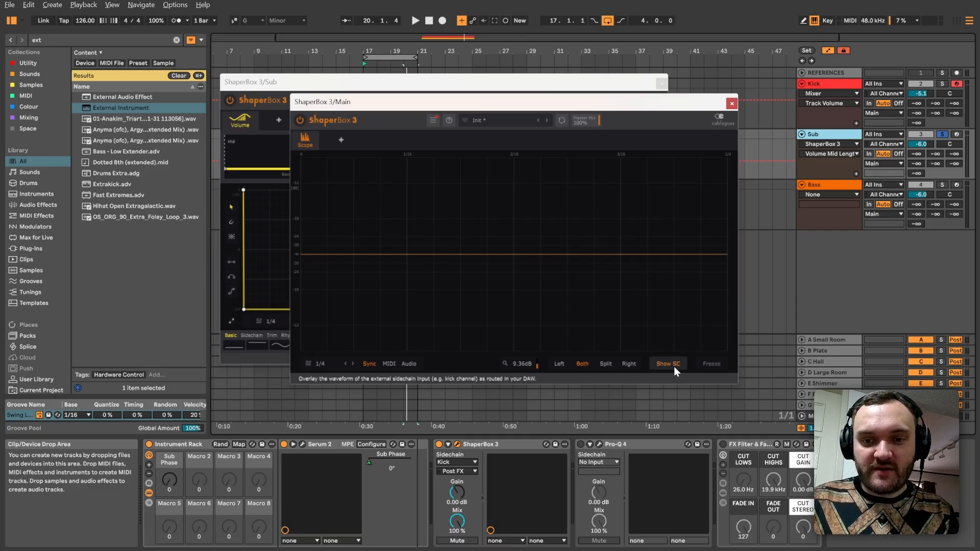
# Step: Reset the Main scope's zoom to 0.00 dB and set the Sub Phase macro to 82 to align the sub with the kick's tail
pyautogui.press('space')
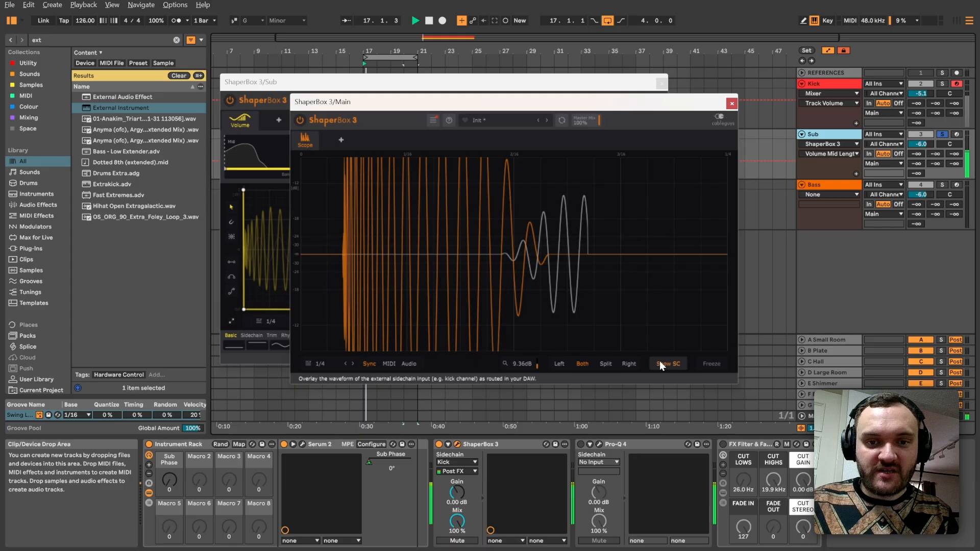
pyautogui.doubleClick(532, 363)
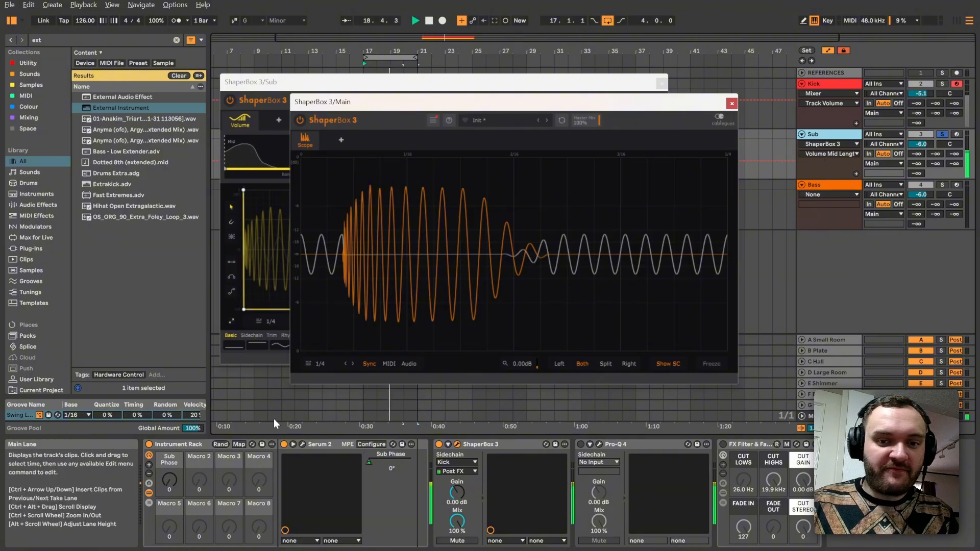
pyautogui.moveTo(169, 480); pyautogui.dragTo(169, 438)
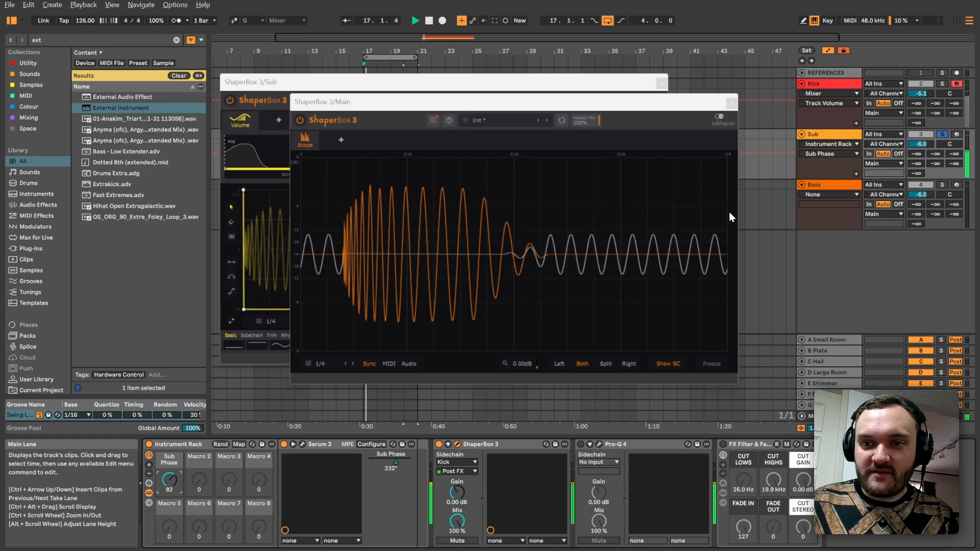
pyautogui.press('space')
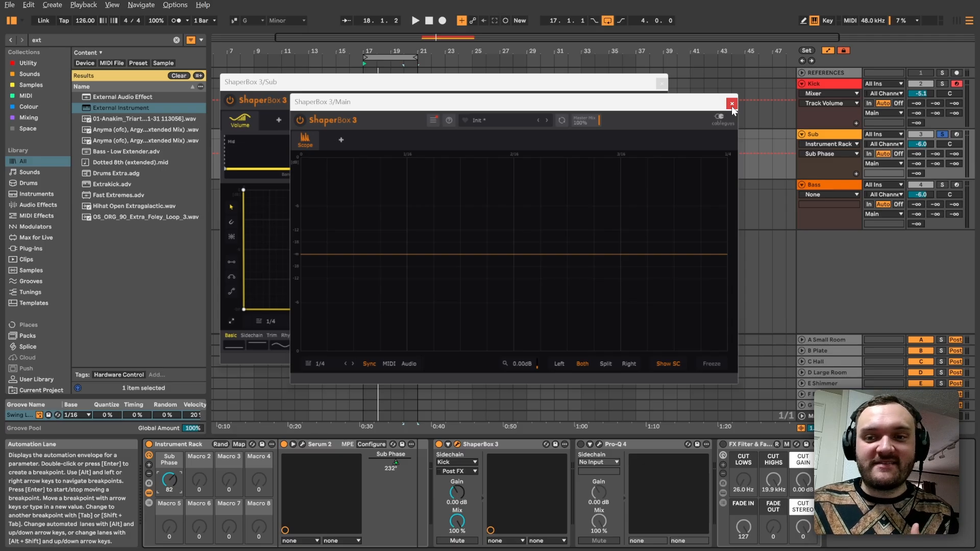
pyautogui.click(732, 104)
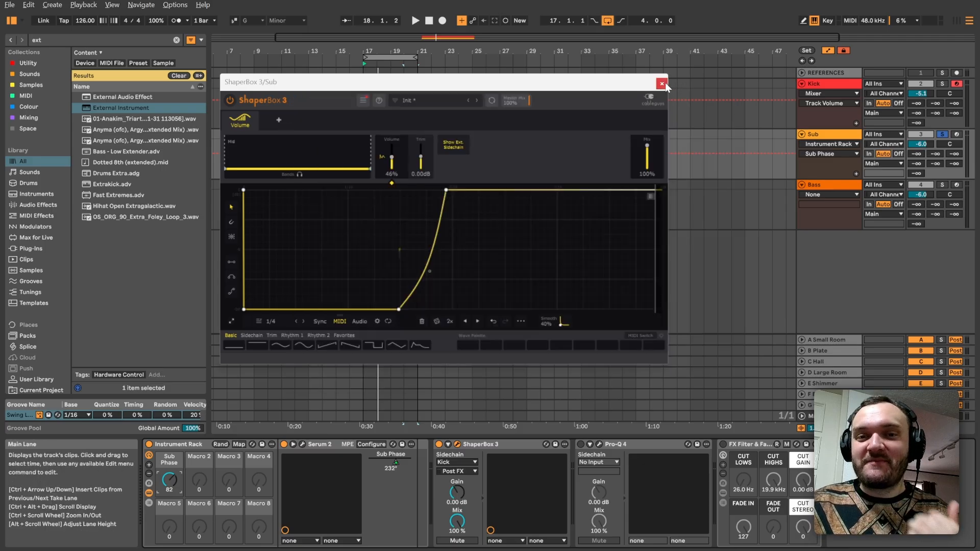
pyautogui.click(662, 83)
# Step: Transpose the Sub clip's notes down one semitone to E1 and bring back the plug-in windows
pyautogui.doubleClick(393, 133)
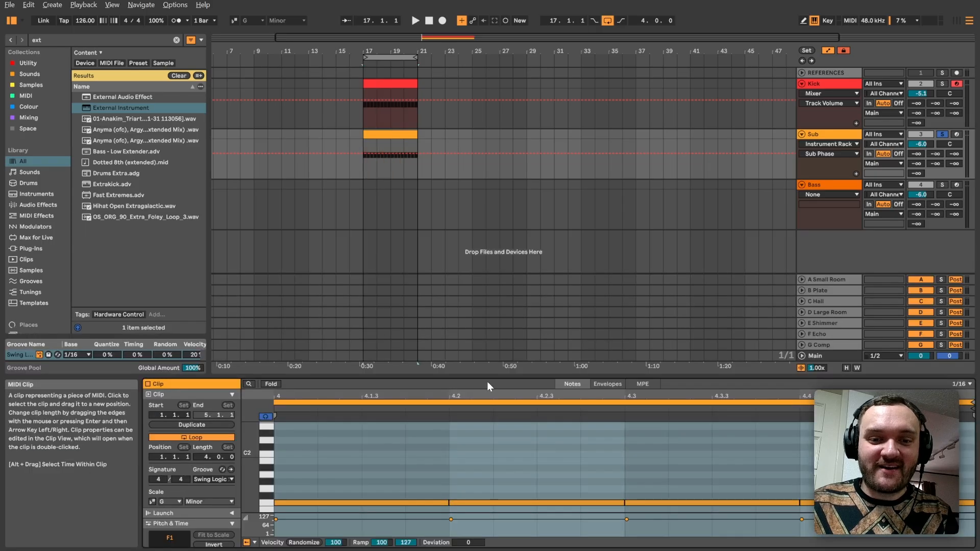
pyautogui.press('Down')
pyautogui.hotkey('ctrl', 'alt', 'p')
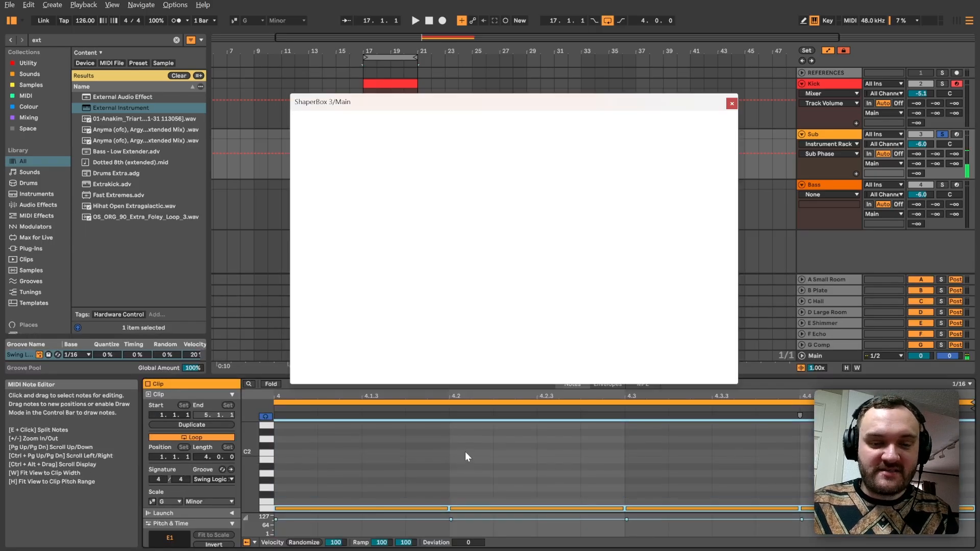
# Step: Set the Sub Phase macro to 22 during playback, realigning the sub with the kick's tail on the scope
pyautogui.press('space')
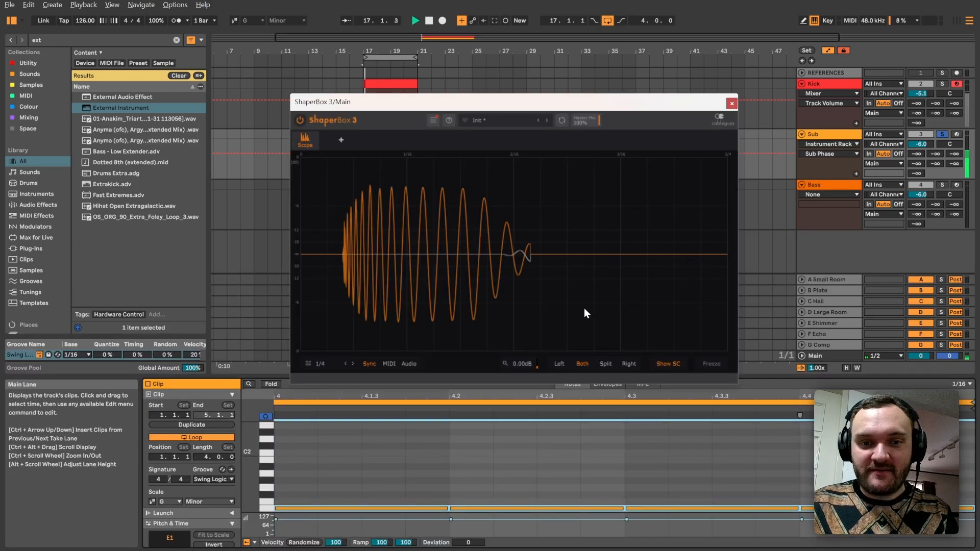
pyautogui.click(829, 136)
pyautogui.moveTo(171, 480); pyautogui.dragTo(171, 512)
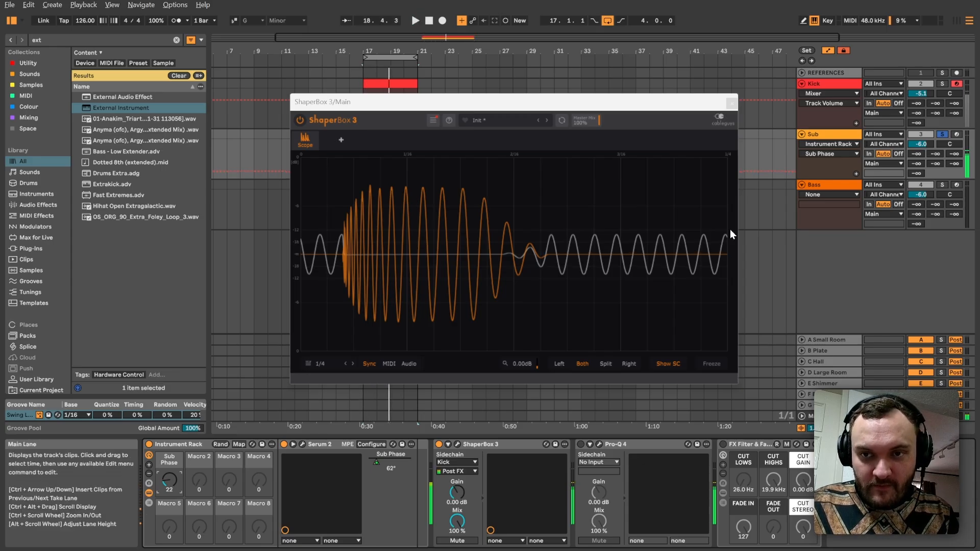
# Step: Transpose the Sub clip's notes down one more semitone to D#1 and play the loop with the Main scope reopened
pyautogui.press('space')
pyautogui.click(733, 103)
pyautogui.doubleClick(387, 140)
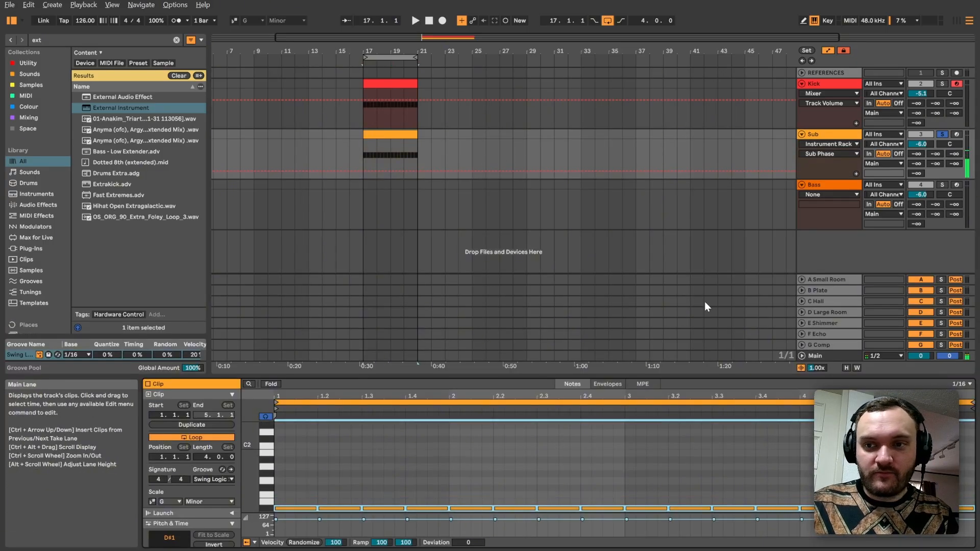
pyautogui.hotkey('ctrl', 'alt', 'p')
pyautogui.press('space')
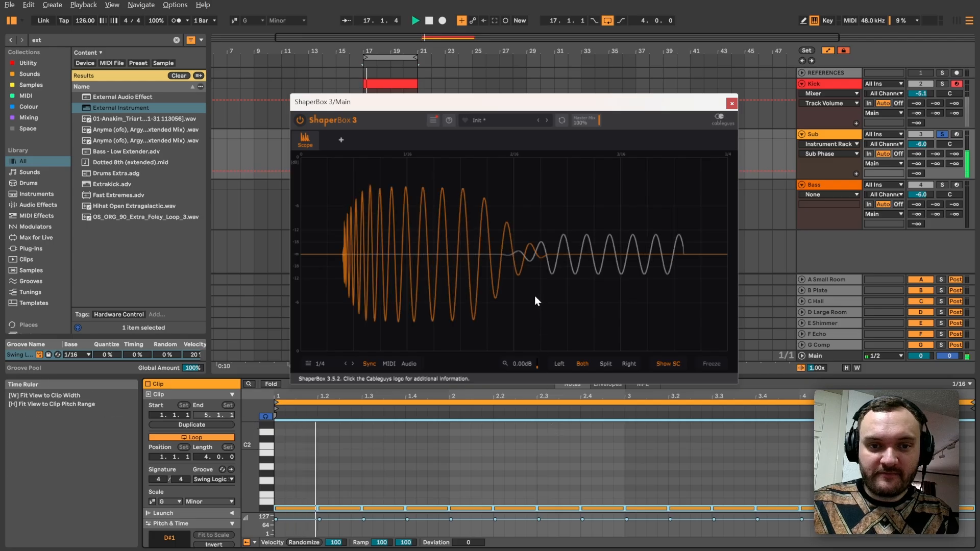
# Step: Set the Sub Phase macro in the Sub track's rack to 86, aligning the D#1 sub with the kick's tail
pyautogui.doubleClick(817, 161)
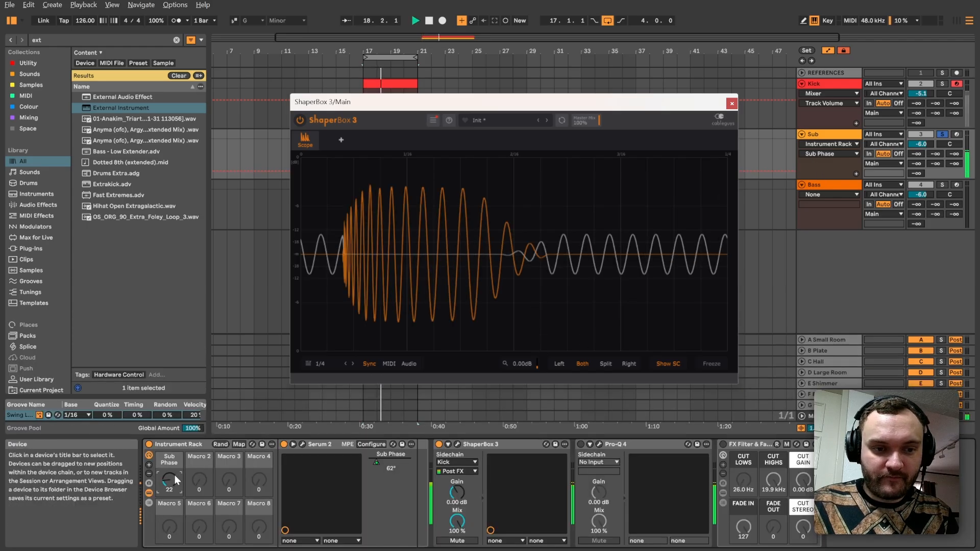
pyautogui.moveTo(170, 480); pyautogui.dragTo(169, 427)
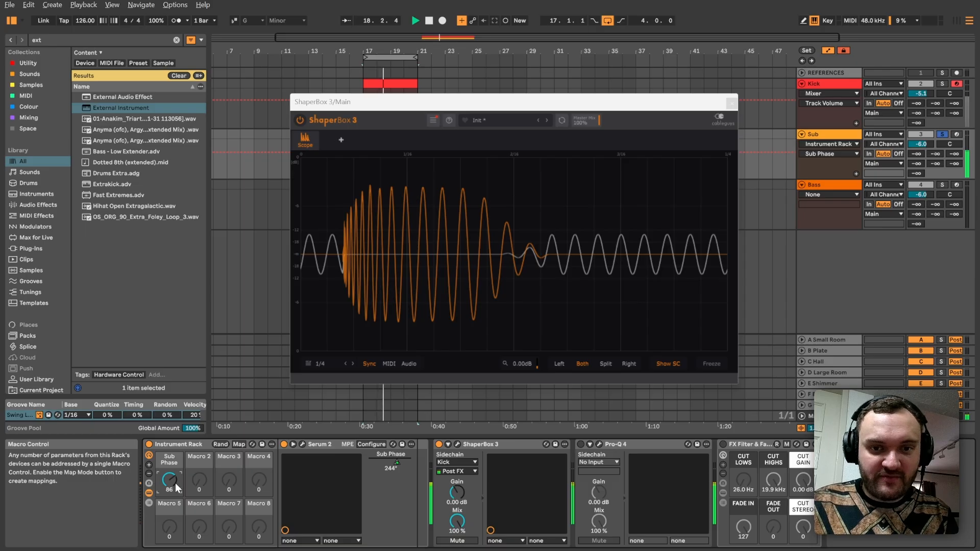
# Step: Hide the sidechain signal on the Main scope and unsolo the Sub track
pyautogui.click(666, 363)
pyautogui.click(942, 134)
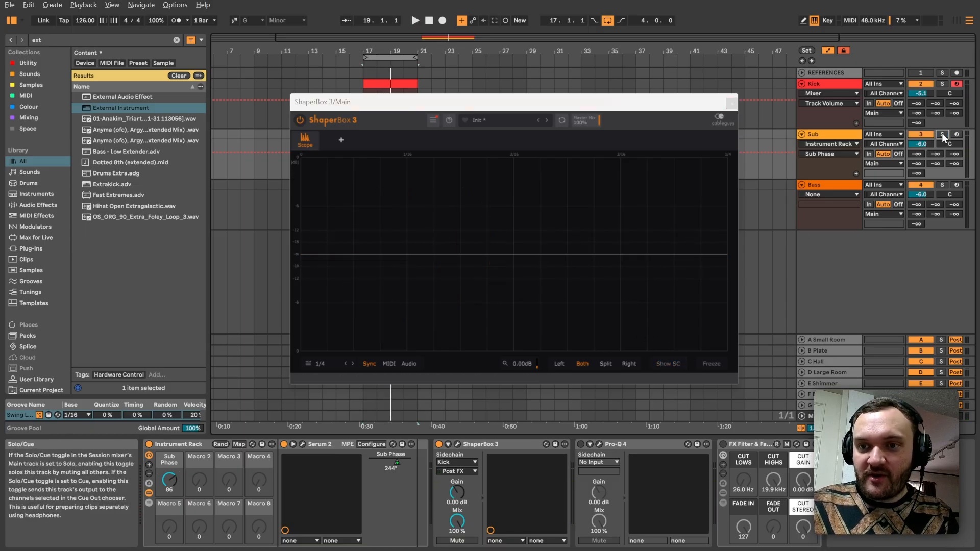
# Step: Play the loop with the Sub track muted to inspect the kick's waveform on the scope, and reactivate the Sub
pyautogui.press('space')
pyautogui.click(922, 135)
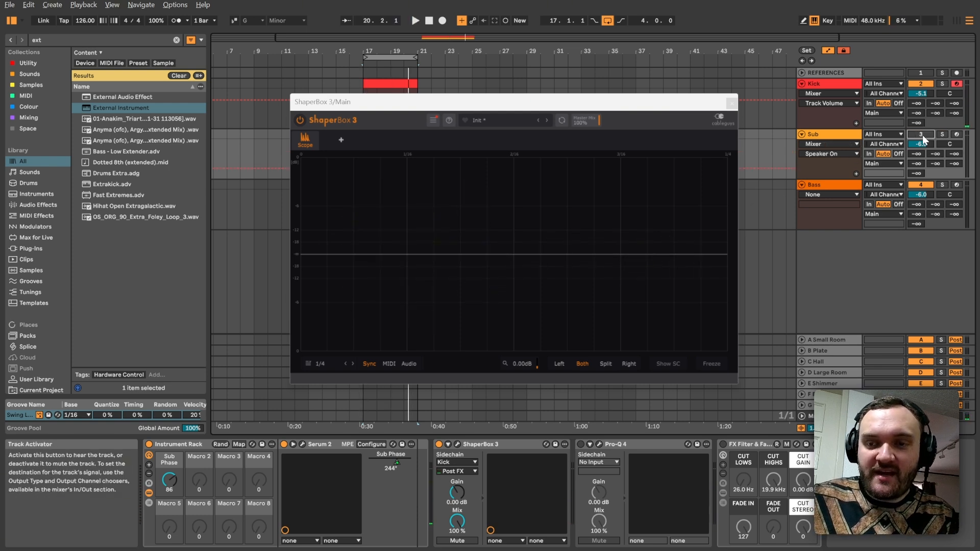
pyautogui.press('space')
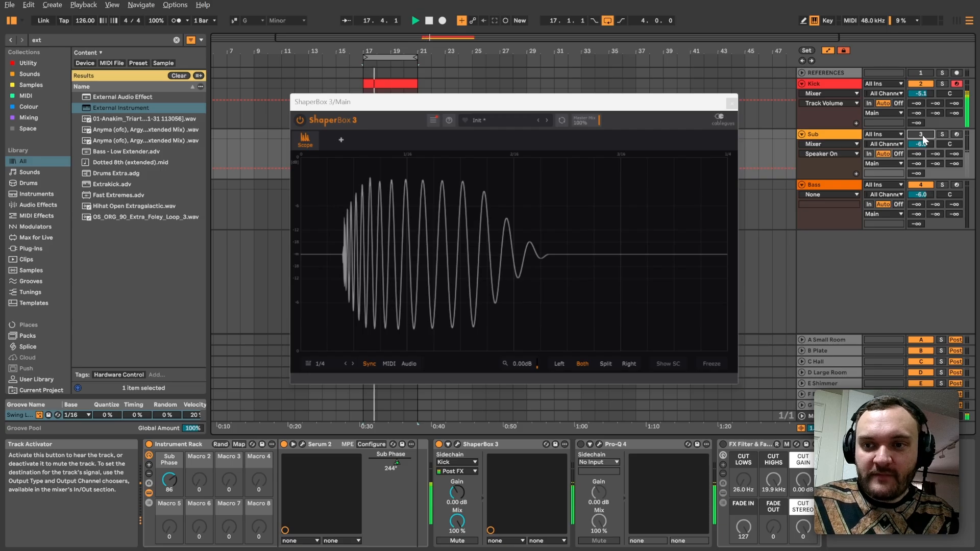
pyautogui.click(927, 133)
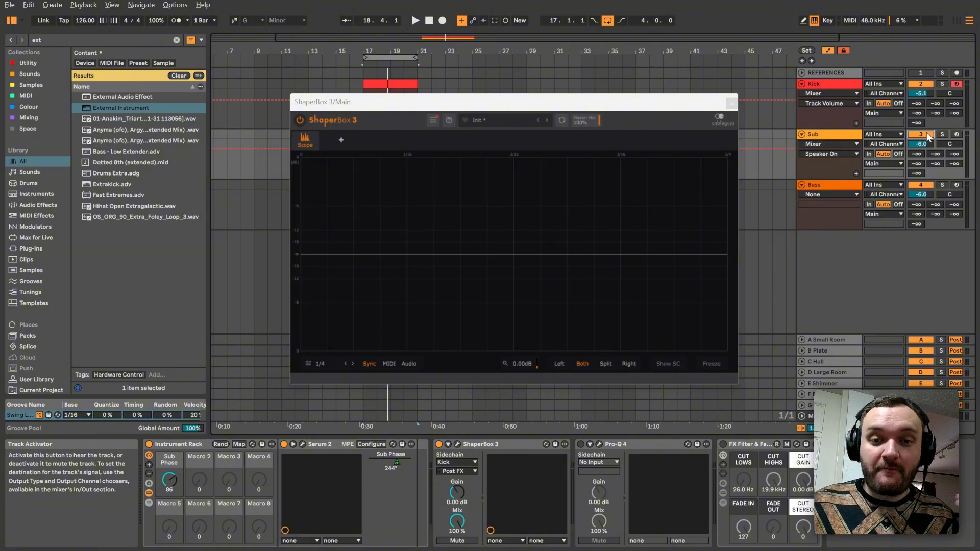
# Step: Bypass ShaperBox 3 on the Sub track, examine the combined waveform during playback, and re-enable it for comparison
pyautogui.click(486, 445)
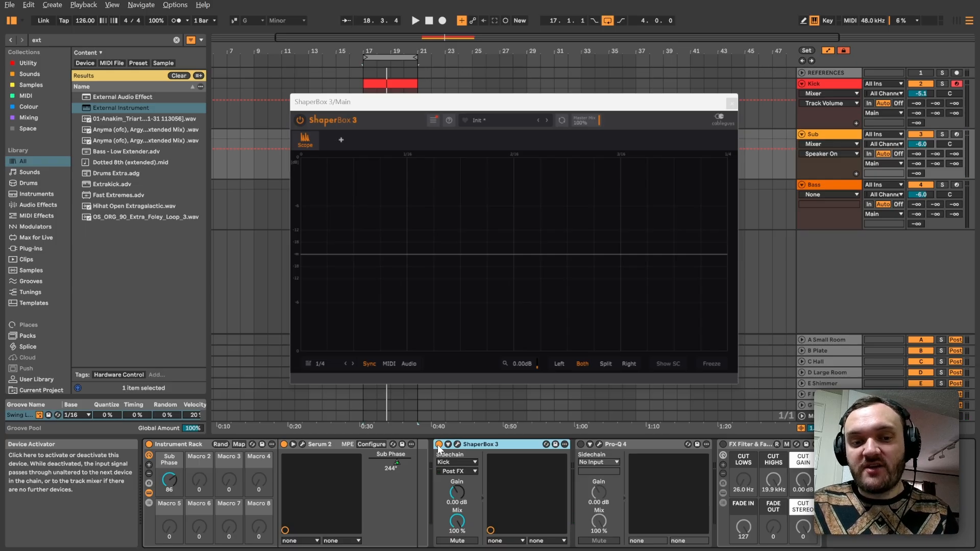
pyautogui.click(438, 445)
pyautogui.press('space')
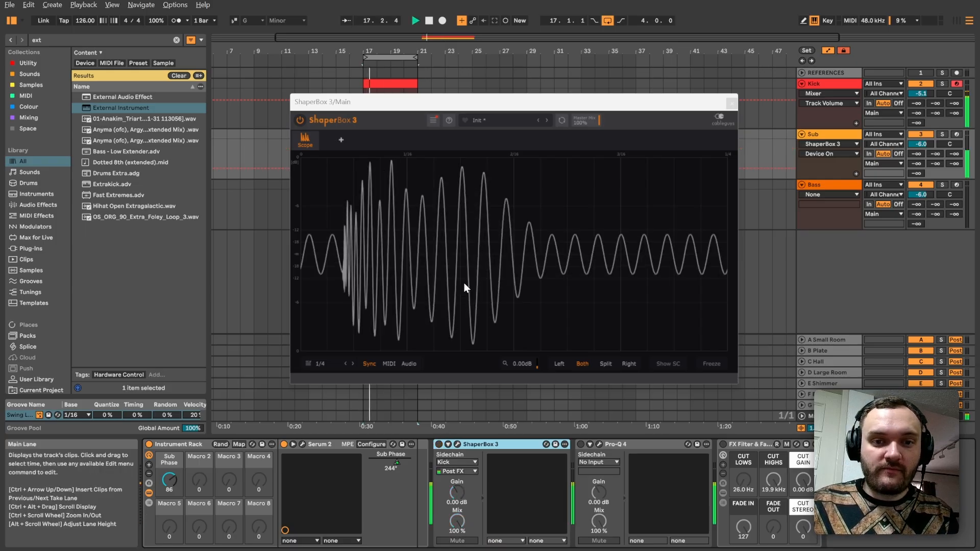
pyautogui.press('space')
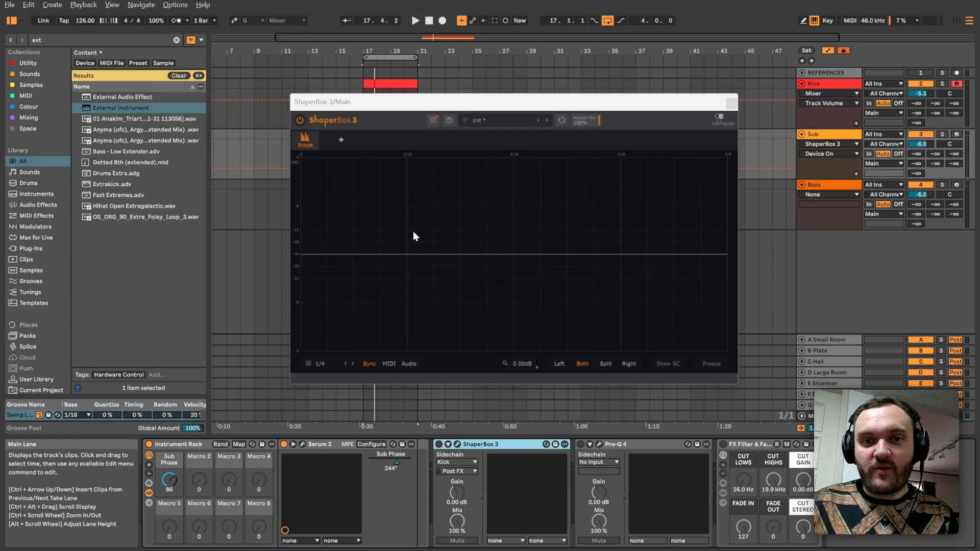
pyautogui.press('space')
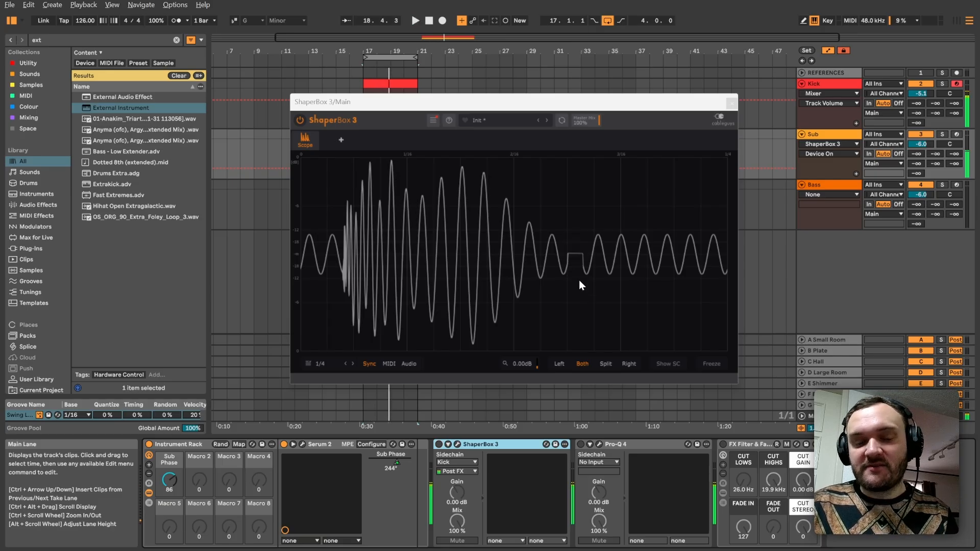
pyautogui.press('space')
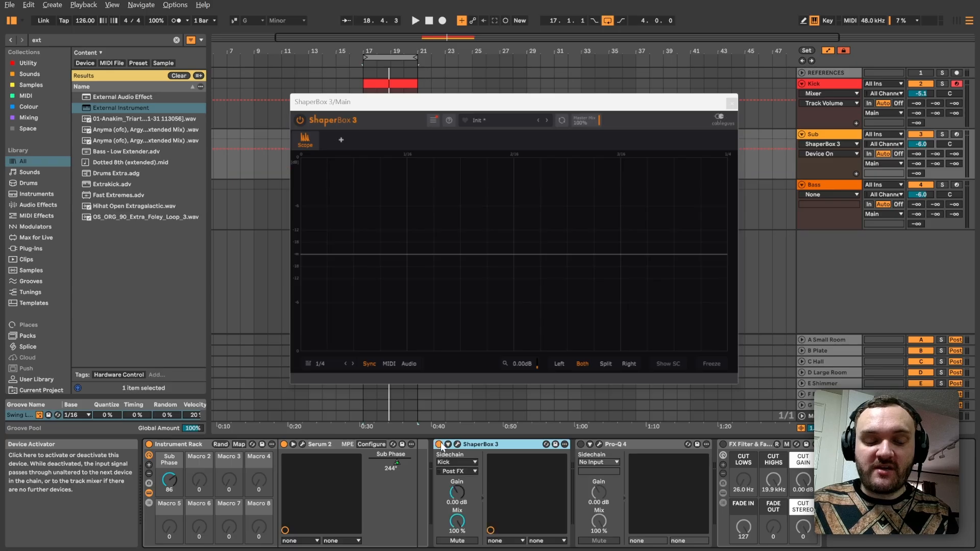
pyautogui.press('space')
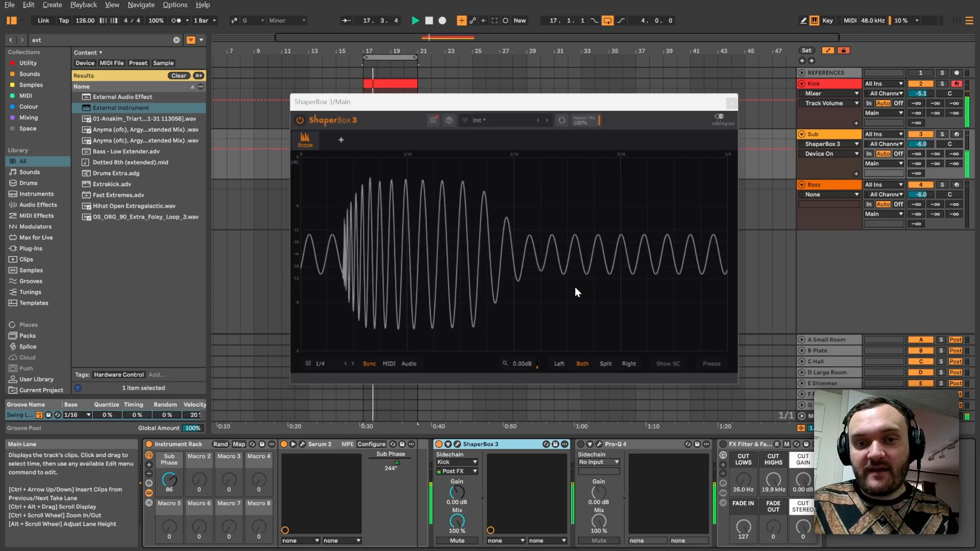
# Step: Toggle the Sub track off and on during playback to compare the kick's tail with and without the ducked sub
pyautogui.click(922, 134)
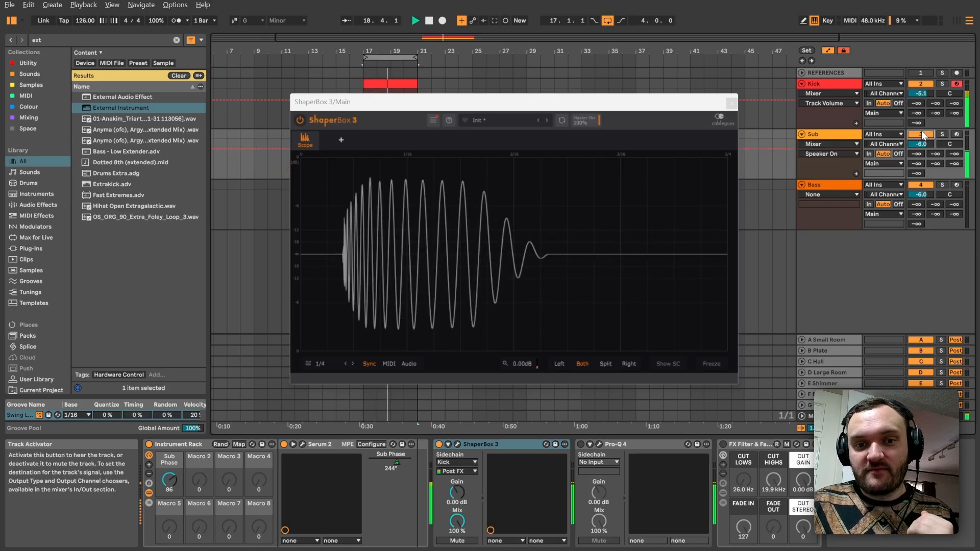
pyautogui.click(922, 134)
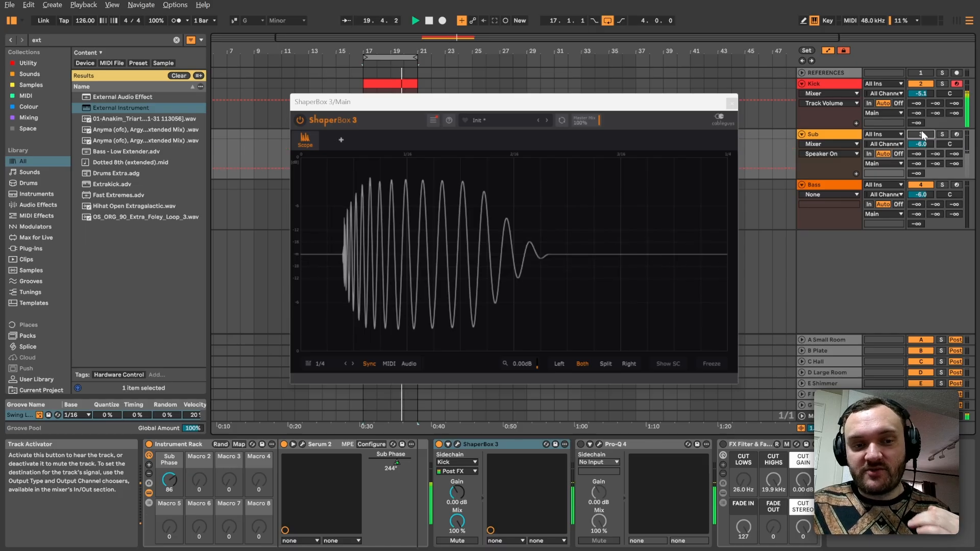
pyautogui.click(922, 134)
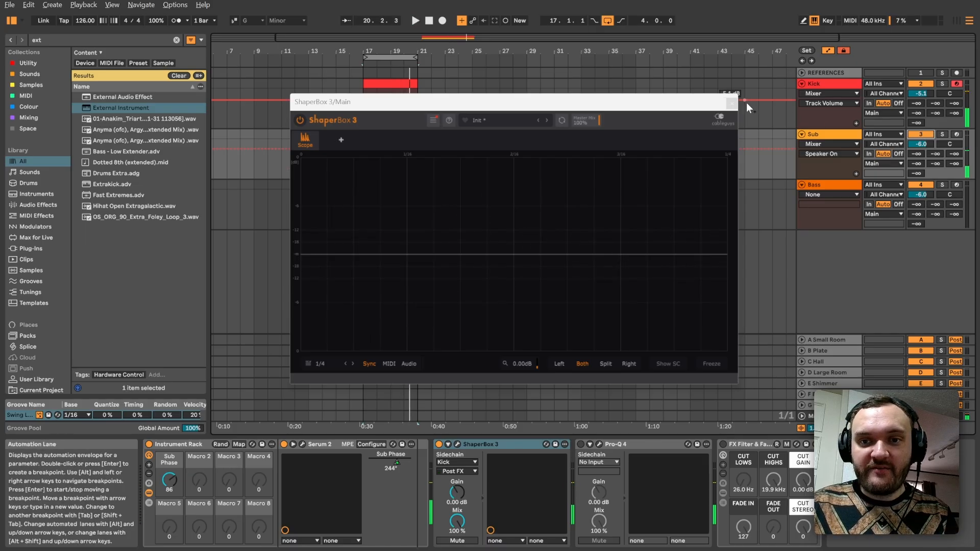
# Step: Set the Track Delay of the Sub and Bass tracks to -2.00 ms in the Session mixer and return to the Arrangement
pyautogui.click(732, 103)
pyautogui.press('Tab')
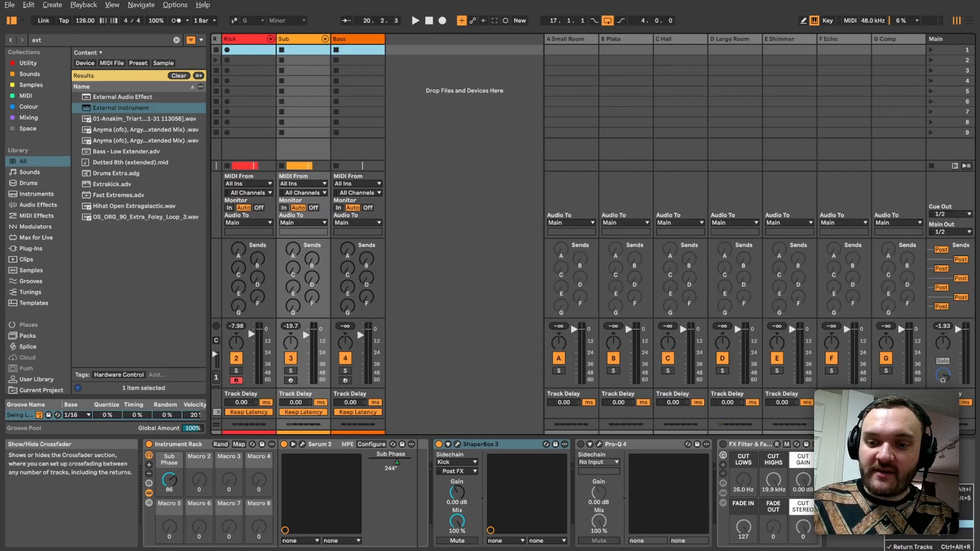
pyautogui.click(914, 516)
pyautogui.click(956, 548)
pyautogui.click(914, 516)
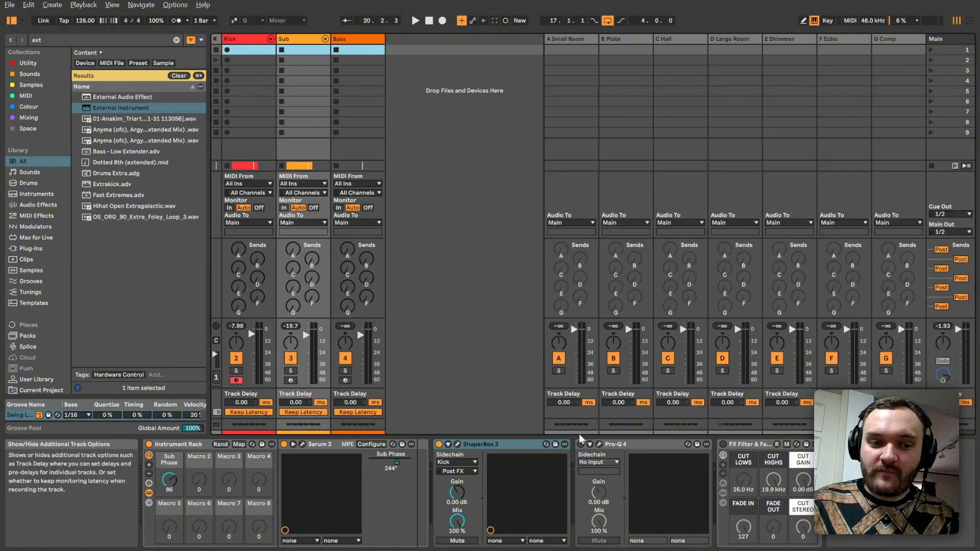
pyautogui.moveTo(294, 402); pyautogui.dragTo(295, 404)
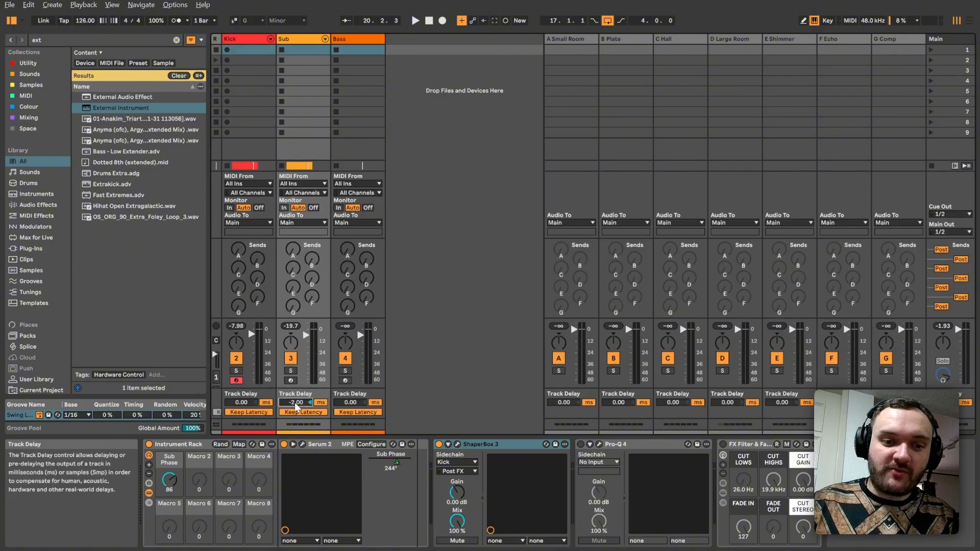
pyautogui.click(351, 403)
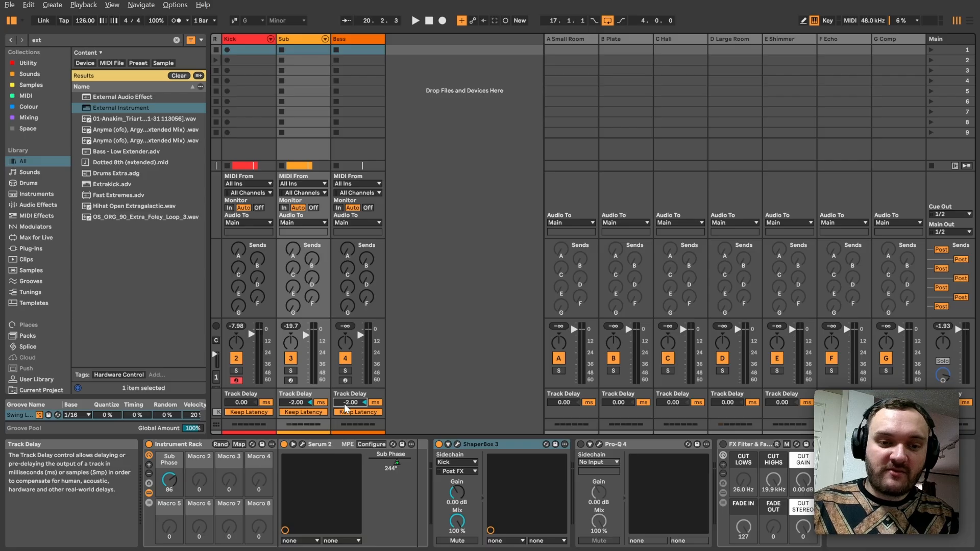
pyautogui.press('Tab')
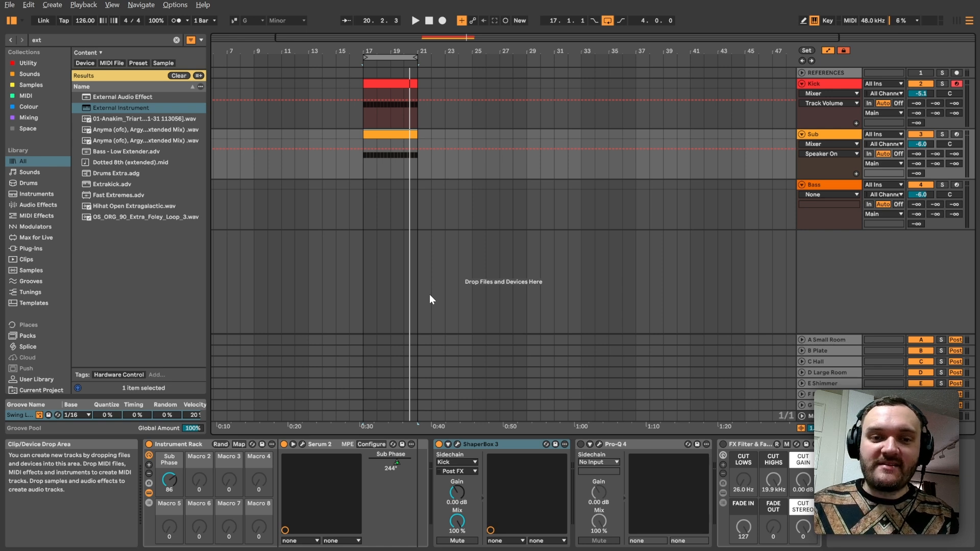
# Step: Reopen the Main scope and check the kick-to-sub transition with the new track delay, muting and reactivating the Sub
pyautogui.hotkey('ctrl', 'alt', 'p')
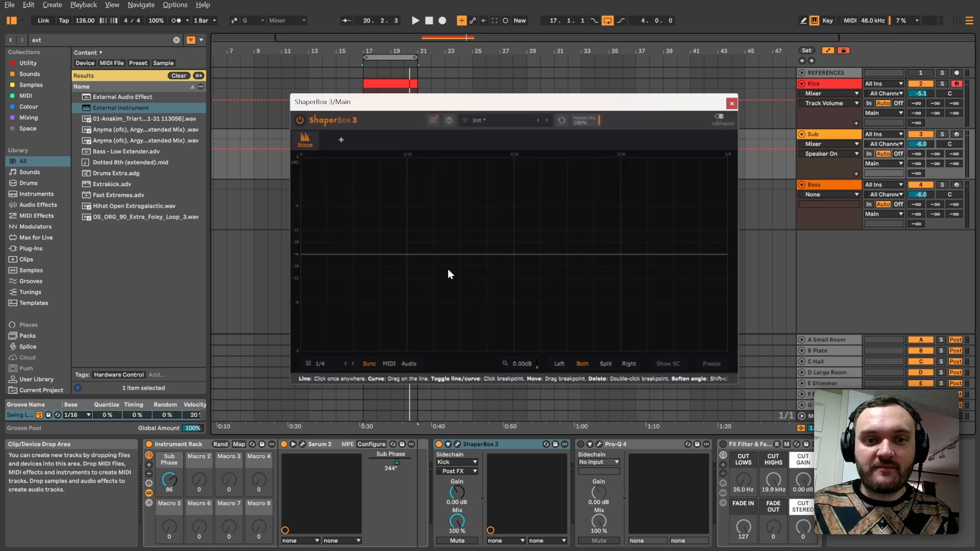
pyautogui.press('space')
pyautogui.click(921, 136)
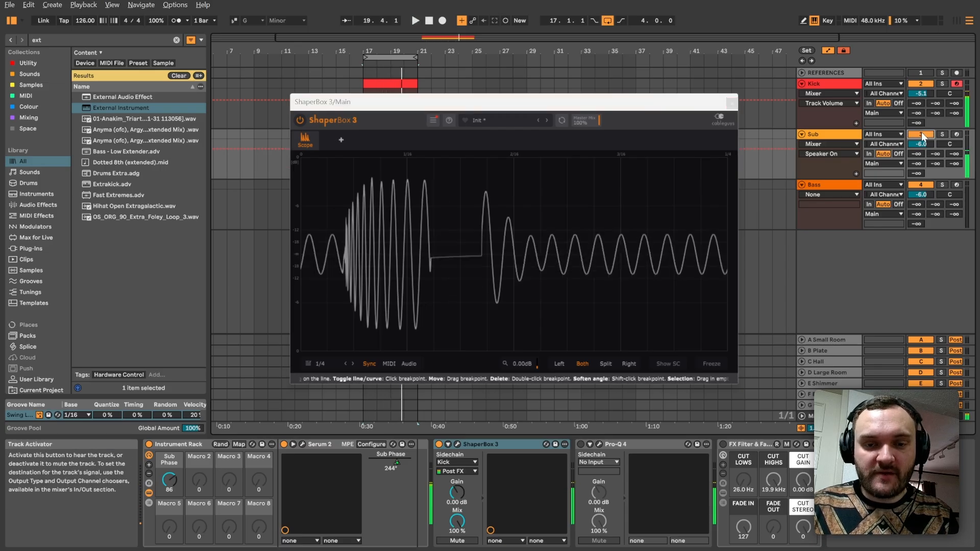
pyautogui.click(922, 135)
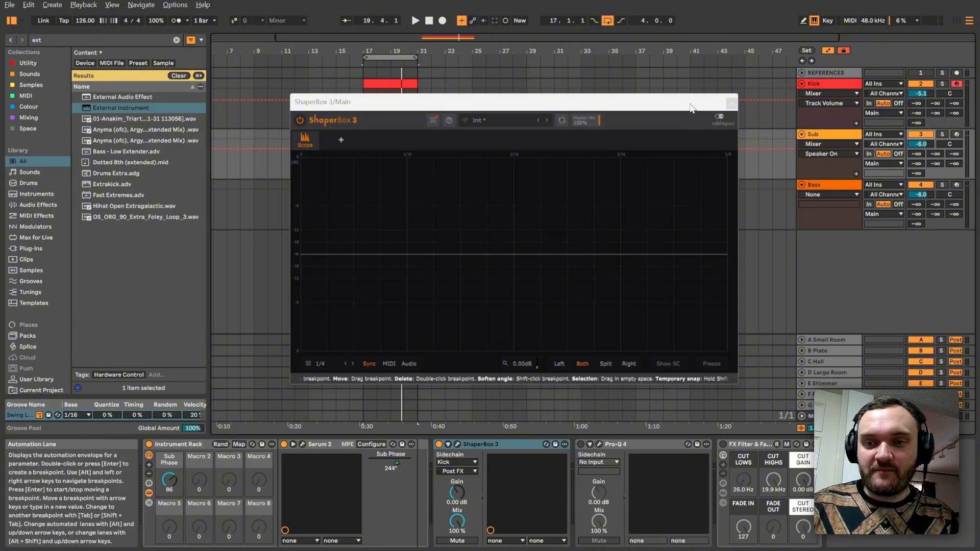
# Step: Raise the Sub track's volume to -2.3 dB during playback while checking its peak level in the Session mixer
pyautogui.click(732, 104)
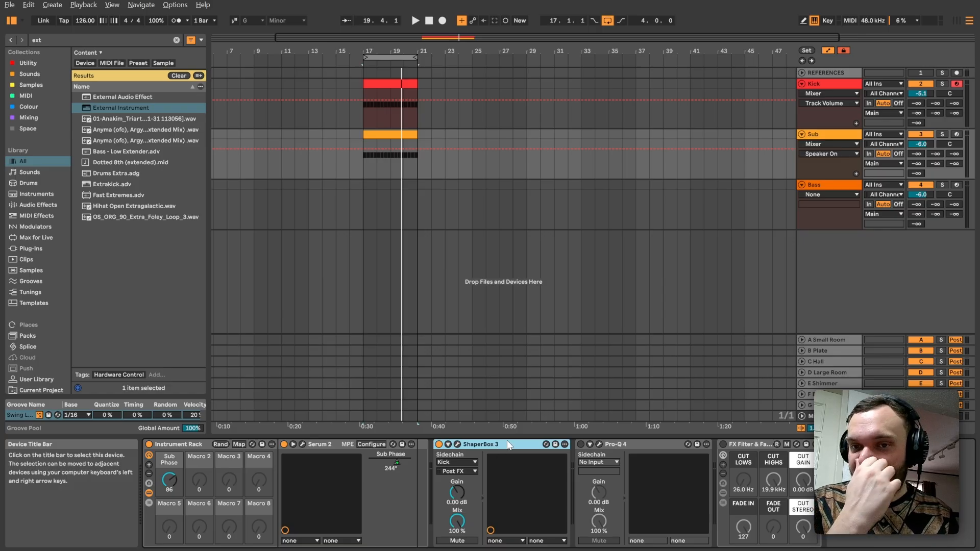
pyautogui.press('Tab')
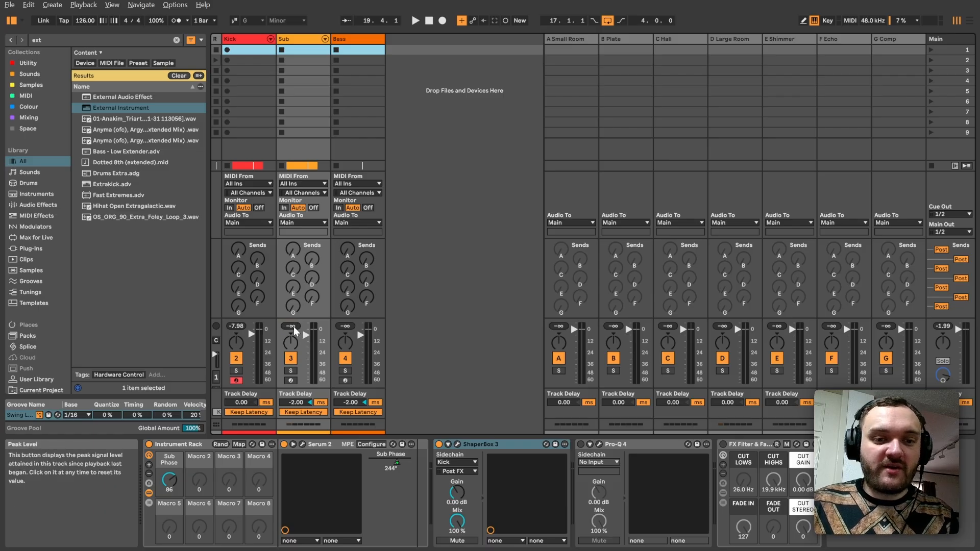
pyautogui.press('space')
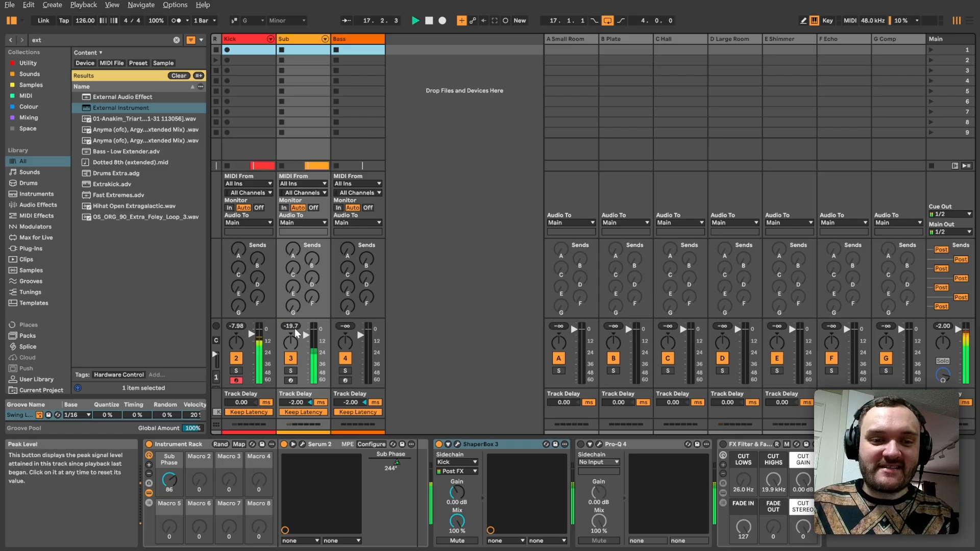
pyautogui.press('Tab')
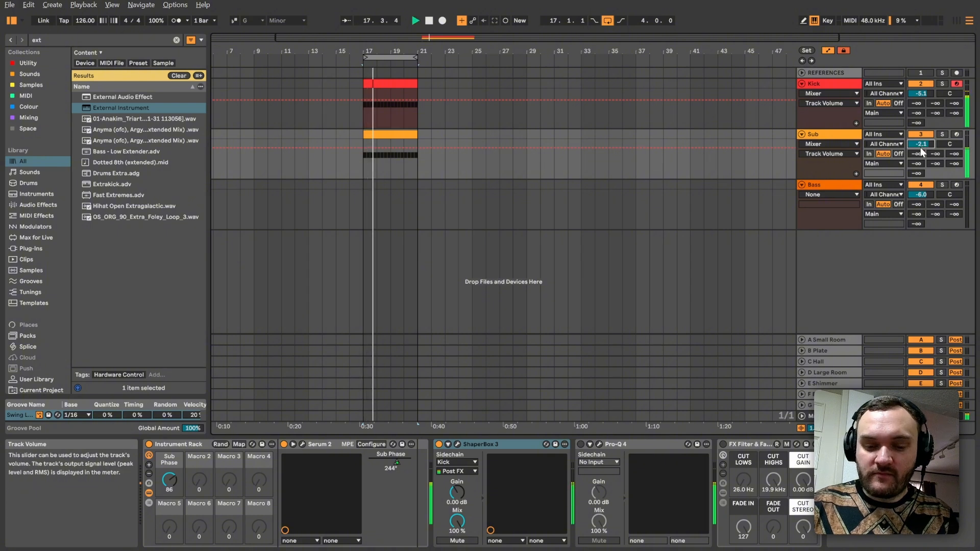
pyautogui.press('Tab')
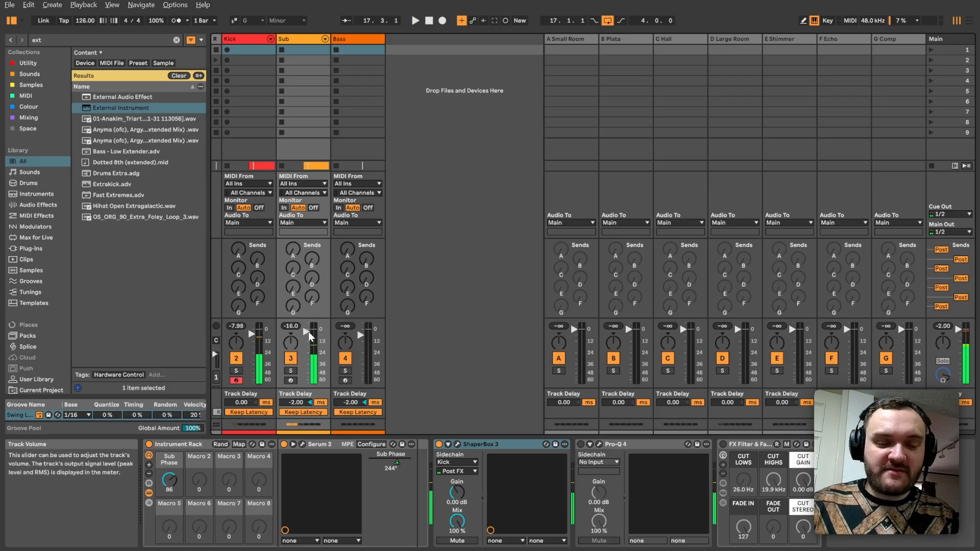
pyautogui.press('Tab')
# Step: Create a four-bar MIDI clip on the Bass track from bar 17 to 21 and fill it with 1/16 notes on D#2
pyautogui.keyDown('shift'); pyautogui.click(401, 185); pyautogui.keyUp('shift')
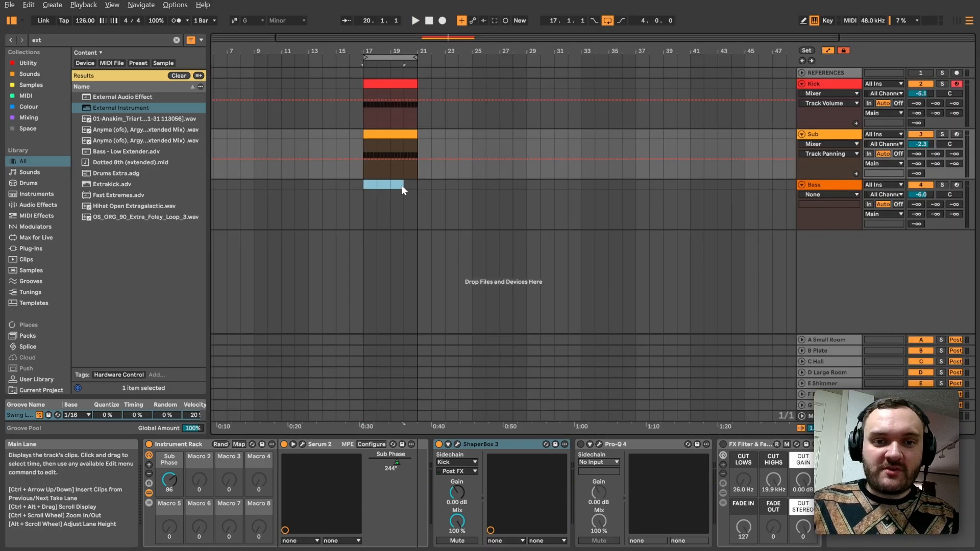
pyautogui.rightClick(412, 186)
pyautogui.click(464, 276)
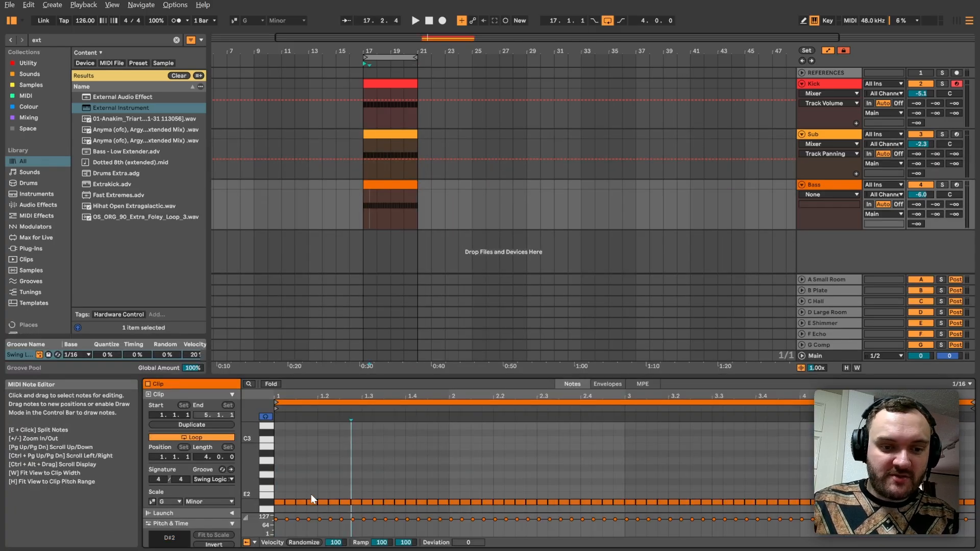
# Step: Select the first beat's four notes in the Bass clip and ramp their velocities from 16 to 100
pyautogui.moveTo(311, 494); pyautogui.dragTo(253, 506)
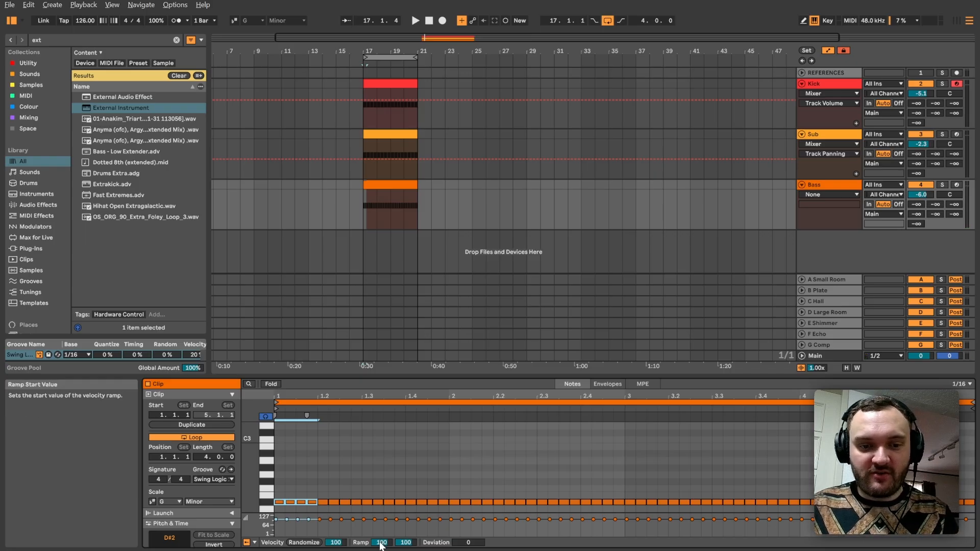
pyautogui.moveTo(381, 545); pyautogui.dragTo(381, 550)
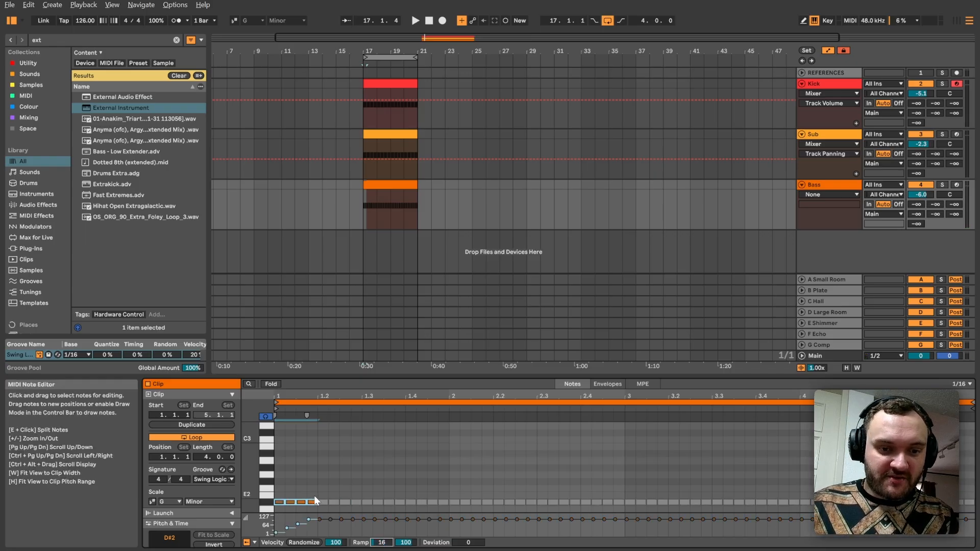
# Step: Shorten Serum 2's Env 1 on the Bass track to 238 ms decay, minimum sustain and 12 ms release, auditioning it in playback
pyautogui.press('space')
pyautogui.click(830, 186)
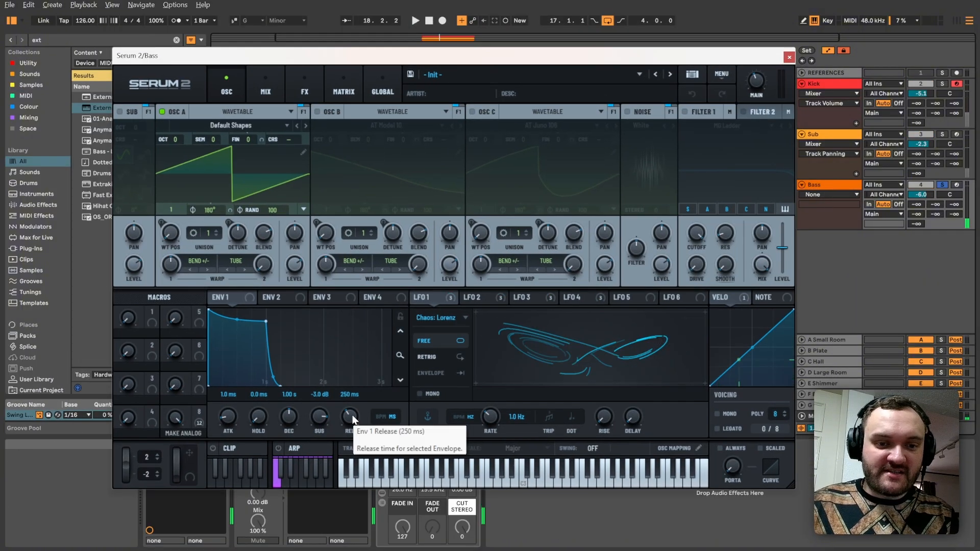
pyautogui.moveTo(353, 420); pyautogui.dragTo(293, 415)
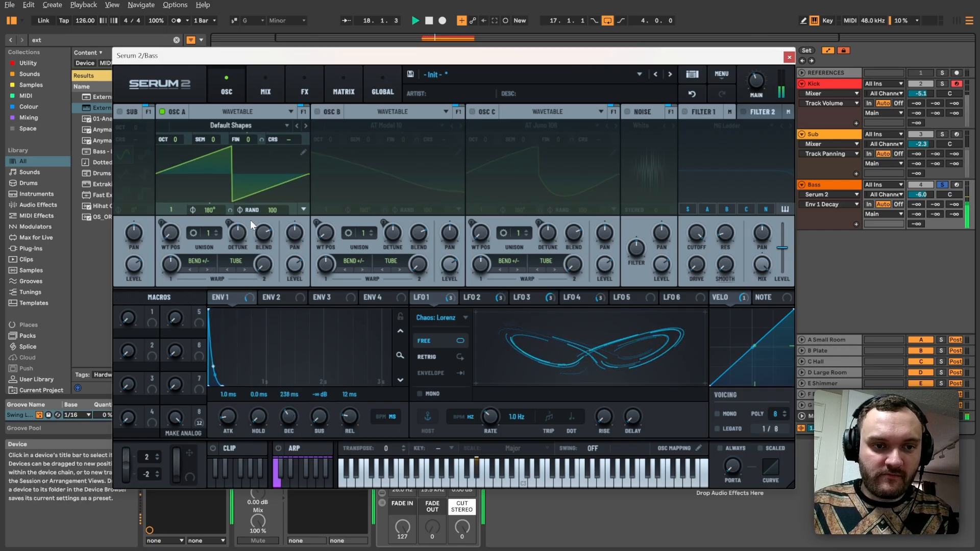
pyautogui.press('space')
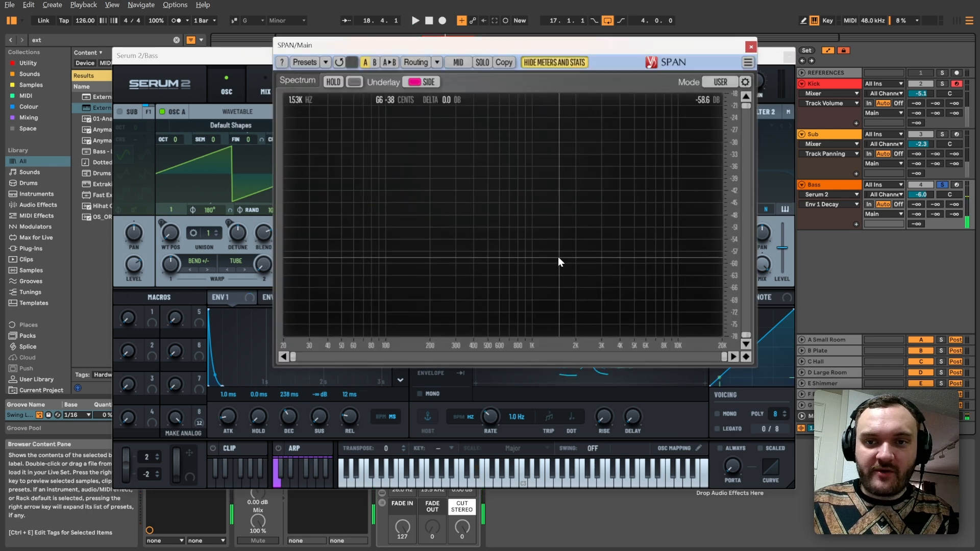
# Step: Set oscillator A's octave to -1 while checking the bass's fundamental in SPAN during playback
pyautogui.press('space')
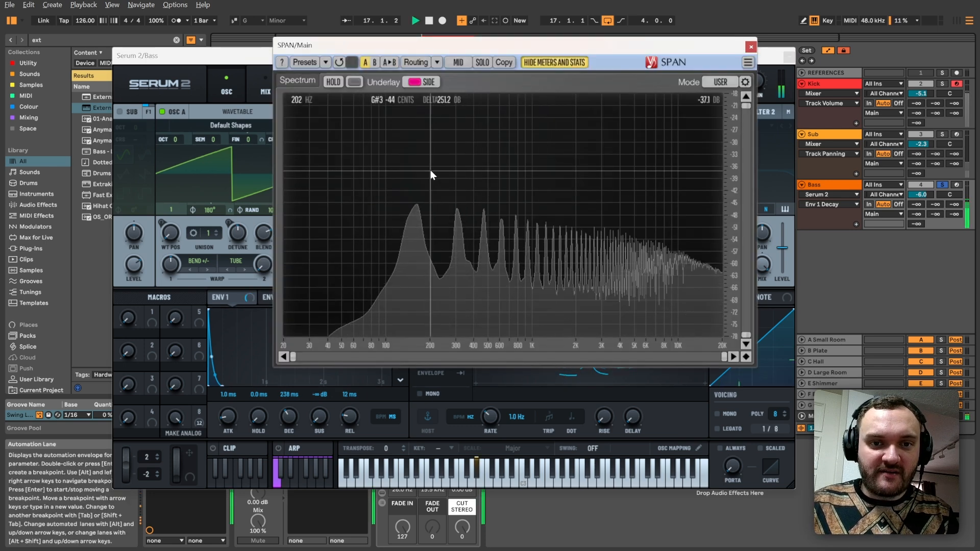
pyautogui.press('space')
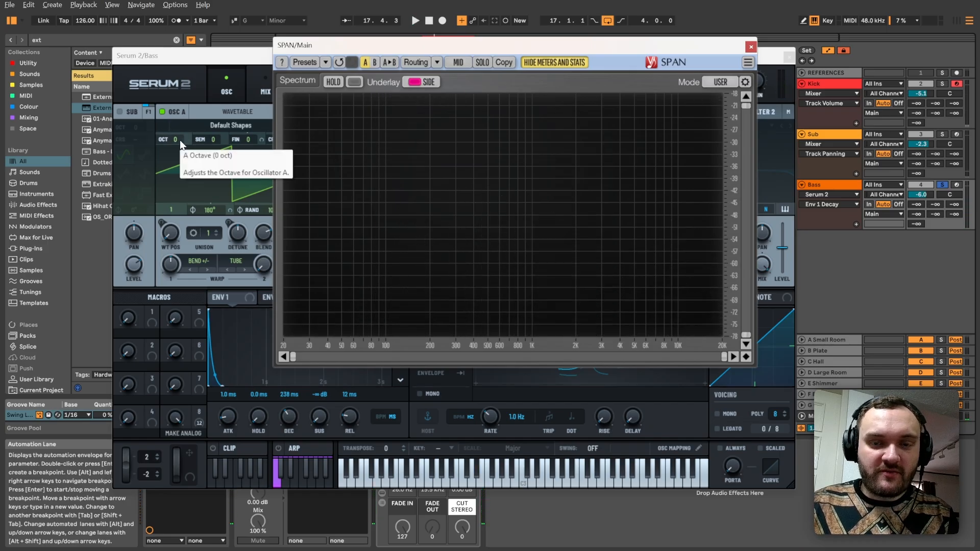
pyautogui.scroll(-1, 180, 139)
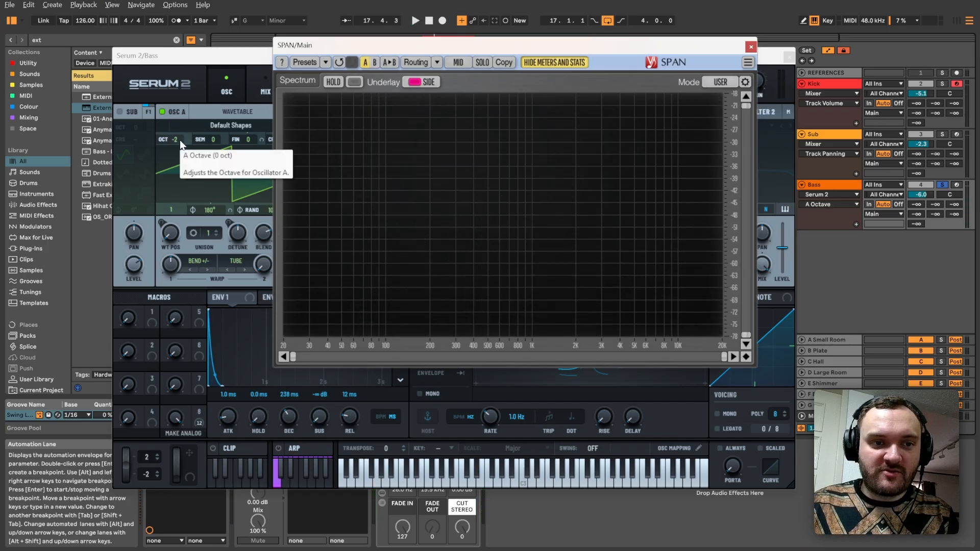
pyautogui.press('space')
pyautogui.scroll(1, 182, 138)
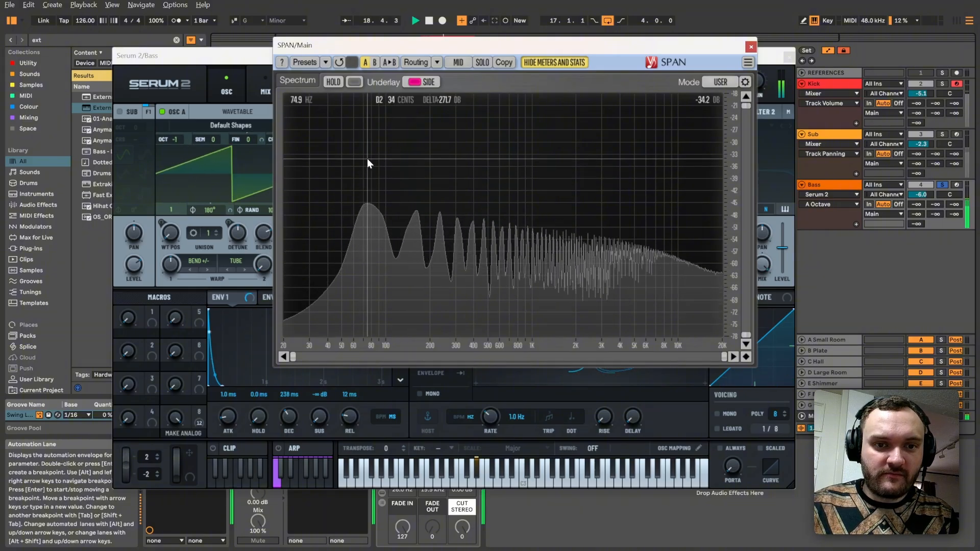
pyautogui.press('space')
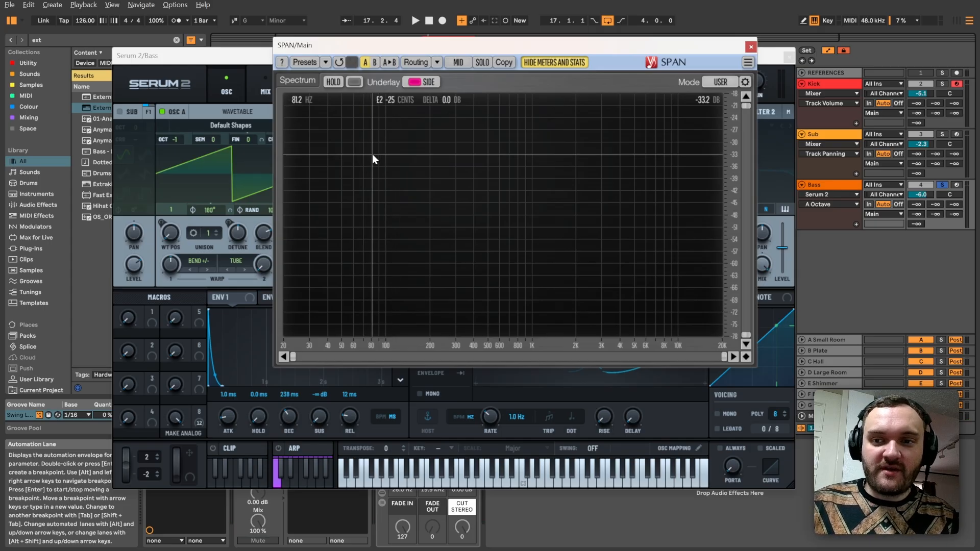
# Step: Solo the Sub and the Bass in turn during playback to compare their fundamentals in SPAN
pyautogui.click(942, 134)
pyautogui.press('space')
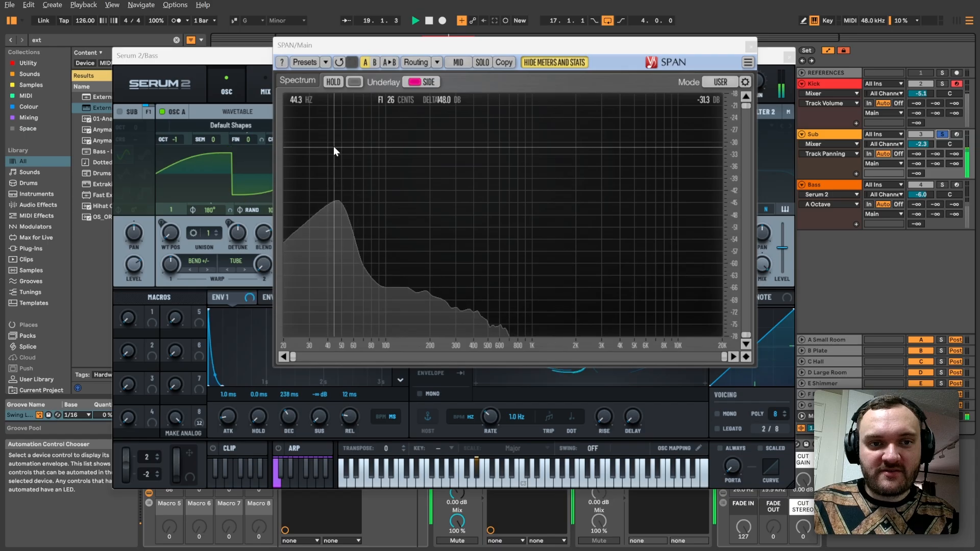
pyautogui.click(942, 185)
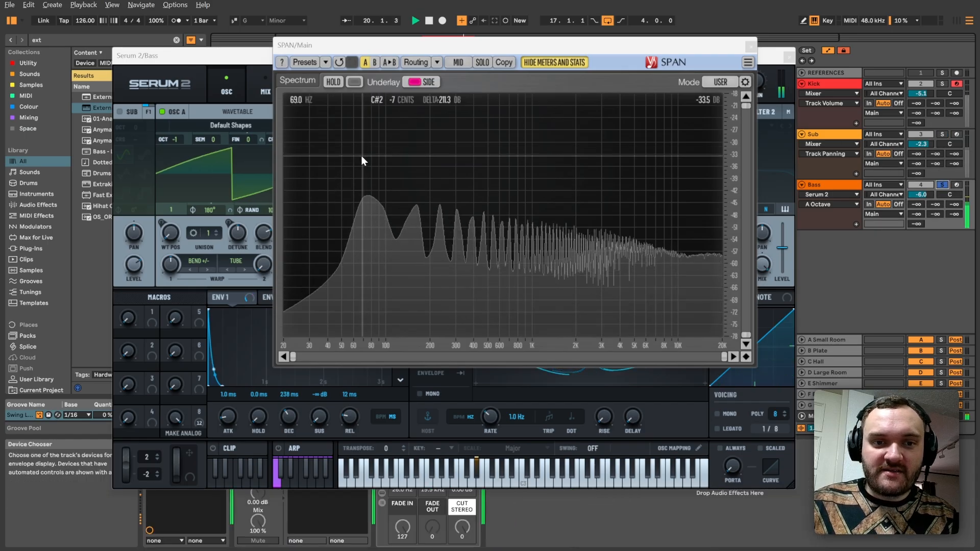
pyautogui.press('space')
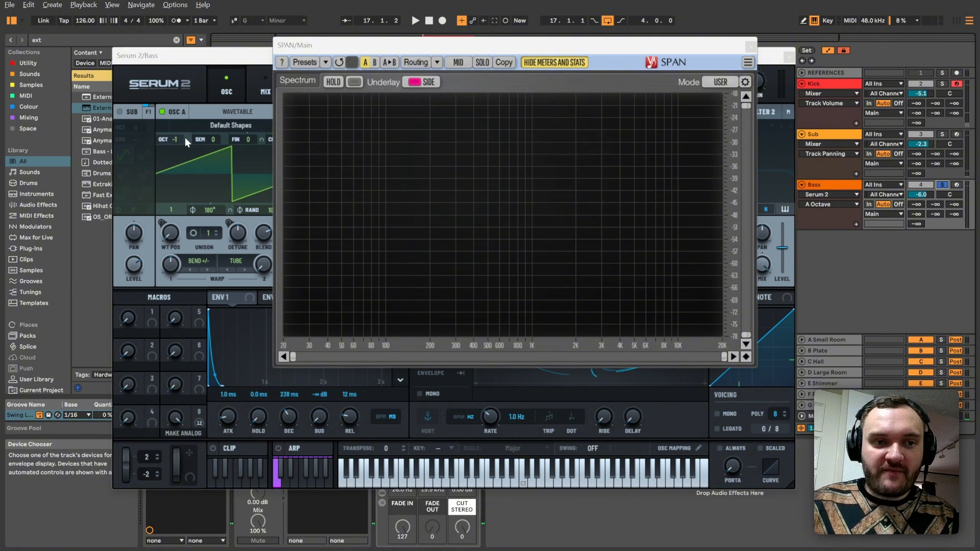
# Step: Try oscillator A at octave -2 and check the bass's low frequencies in SPAN during playback
pyautogui.scroll(-1, 182, 140)
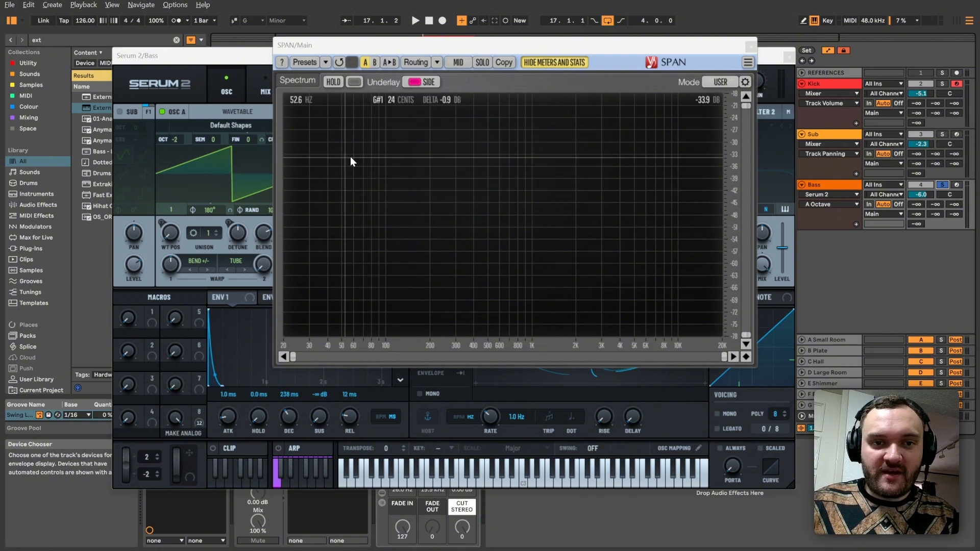
pyautogui.press('space')
pyautogui.press('space')
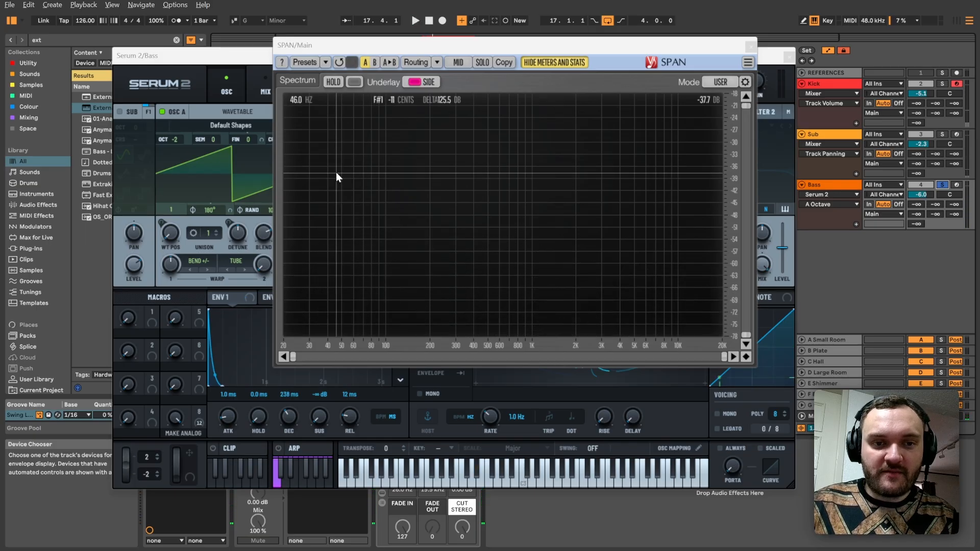
pyautogui.press('Escape')
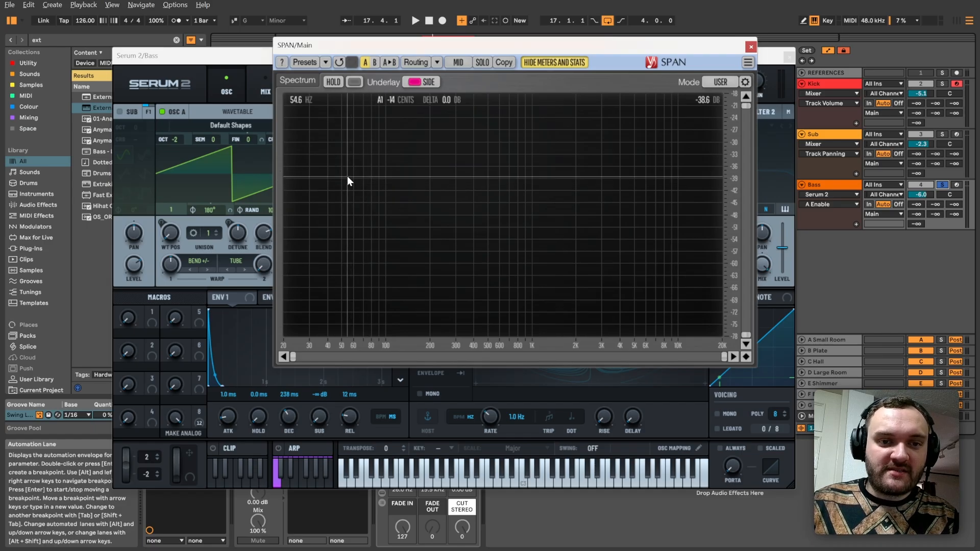
pyautogui.press('space')
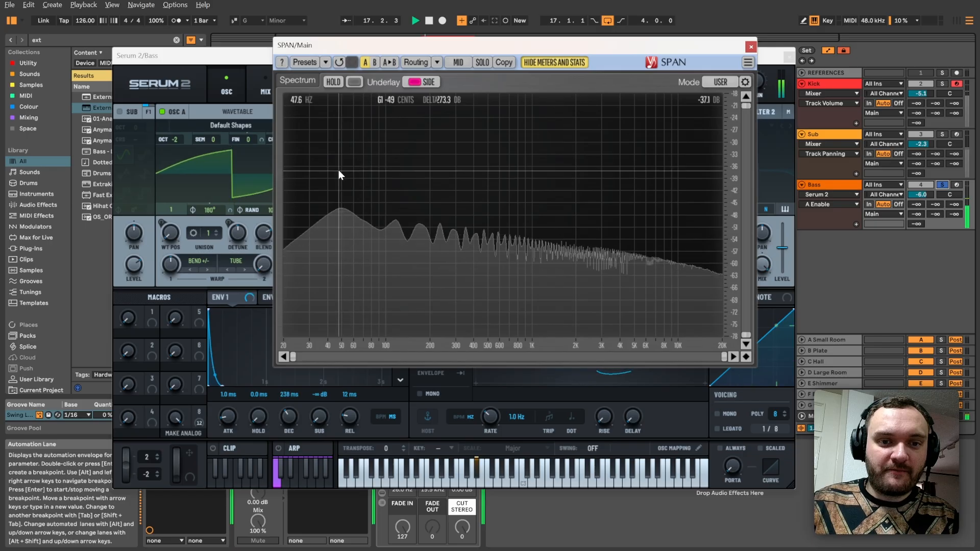
pyautogui.press('Escape')
pyautogui.press('space')
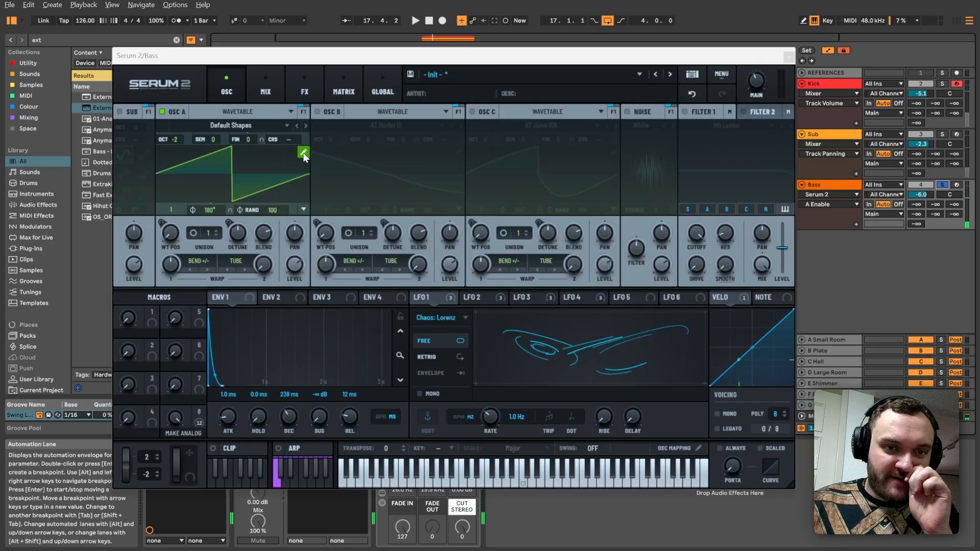
# Step: Remove the fundamental from all frames of oscillator A's wavetable and check the spectrum in SPAN during playback
pyautogui.click(303, 152)
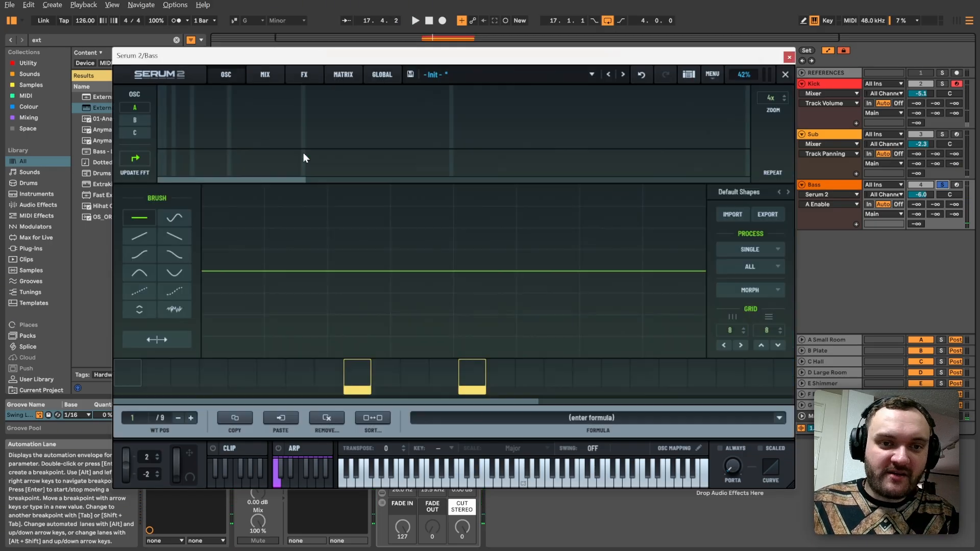
pyautogui.click(768, 265)
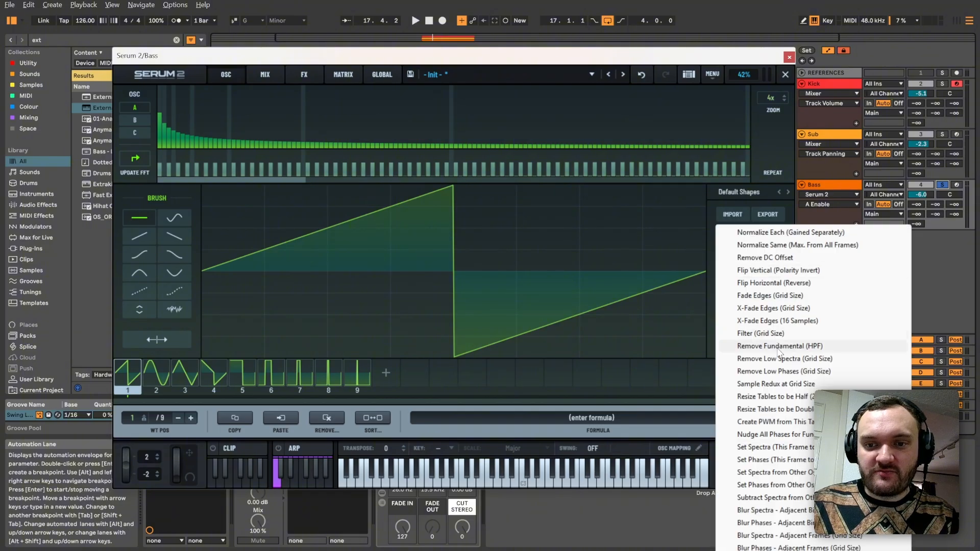
pyautogui.click(798, 346)
pyautogui.hotkey('ctrl', 'alt', 'p')
pyautogui.press('space')
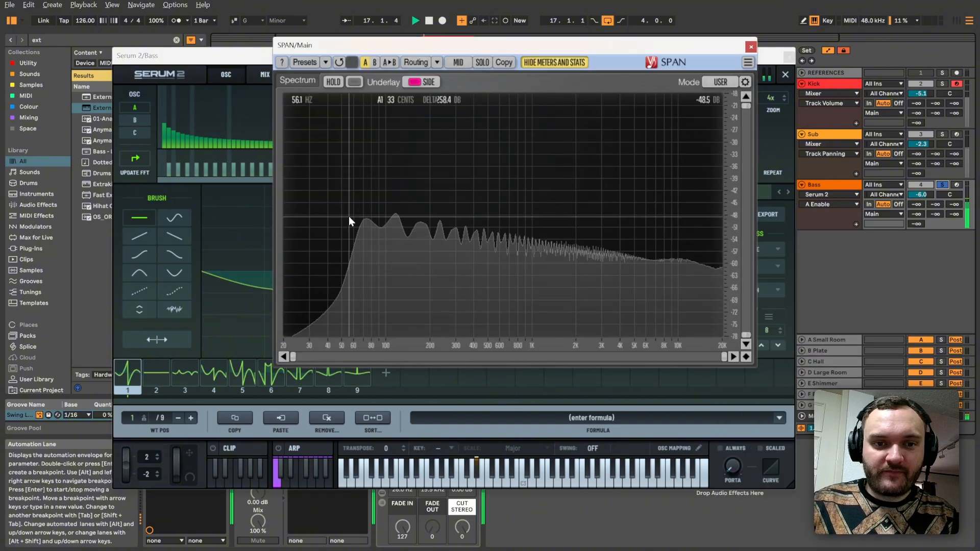
# Step: Compare the Sub's spectrum with the fundamental-less Bass by soloing each, and close SPAN and the wavetable editor
pyautogui.click(943, 134)
pyautogui.click(942, 185)
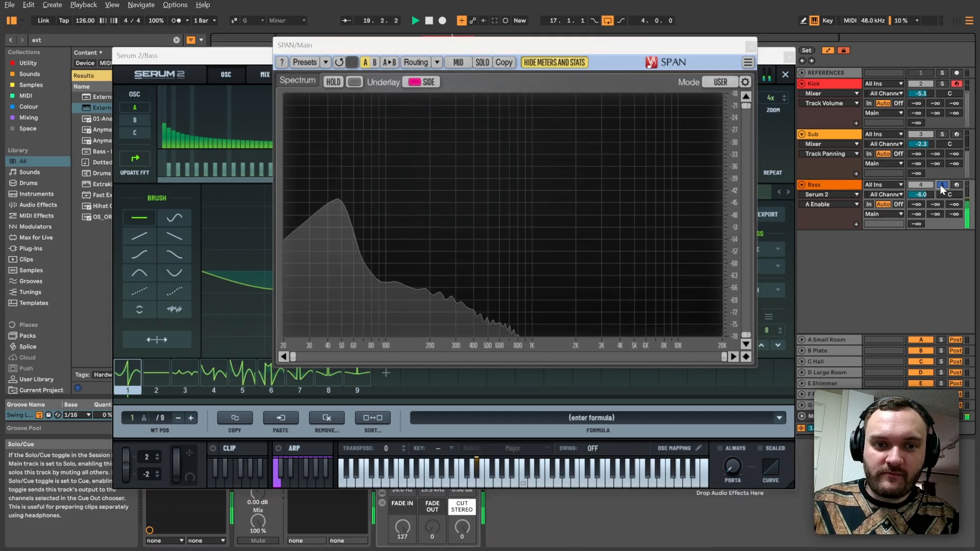
pyautogui.hotkey('ctrl', 'alt', 'p')
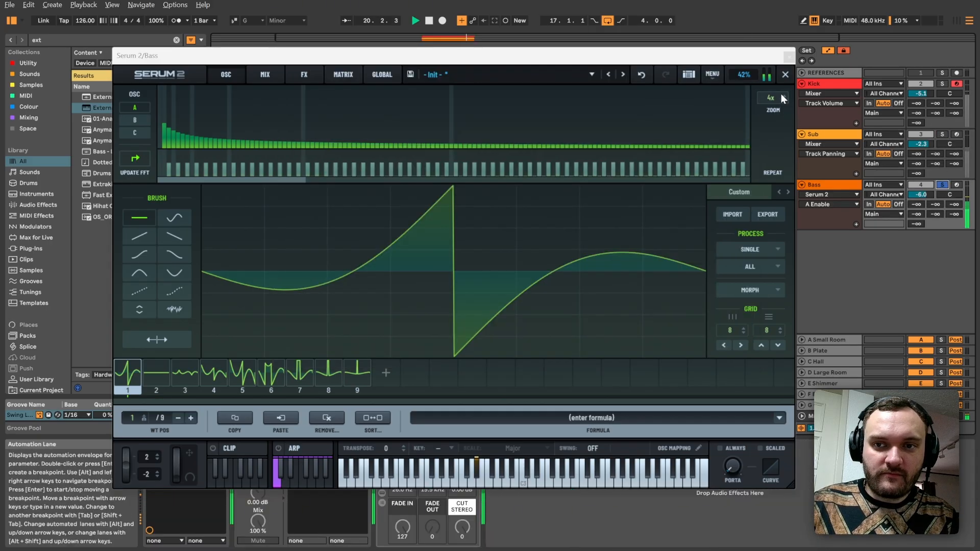
pyautogui.click(786, 75)
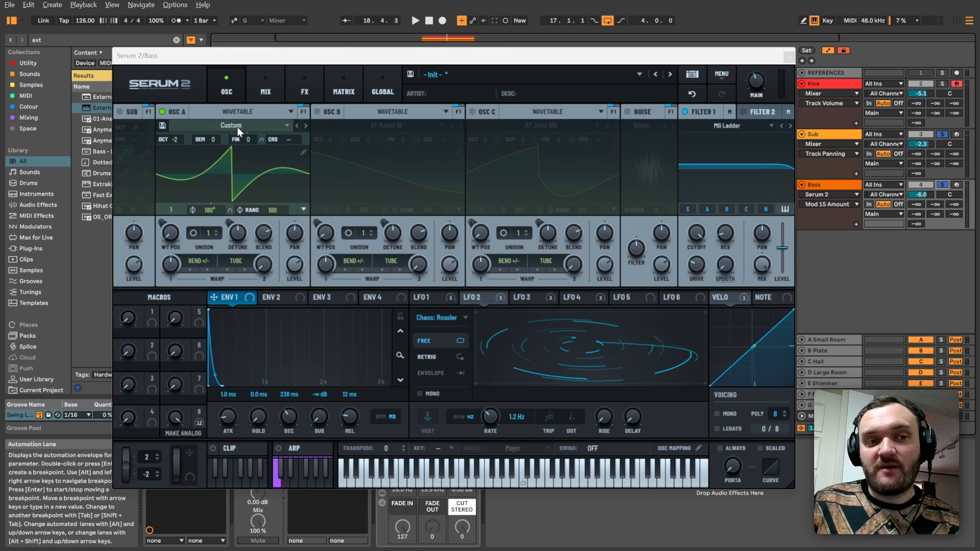
# Step: Set oscillator A's octave to -1, reload the Default Shapes wavetable from S2 Tables, and play the result
pyautogui.moveTo(180, 140); pyautogui.dragTo(185, 138)
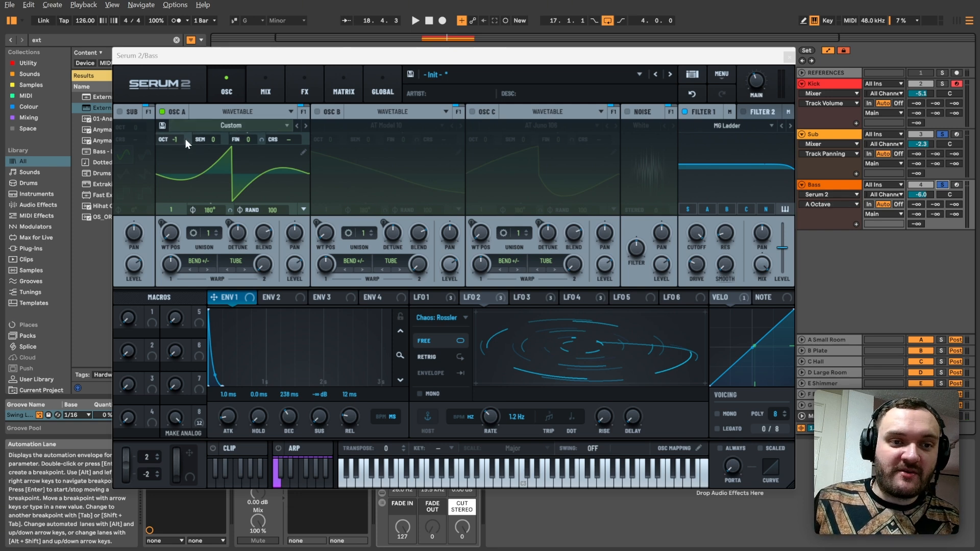
pyautogui.click(225, 125)
pyautogui.moveTo(210, 177)
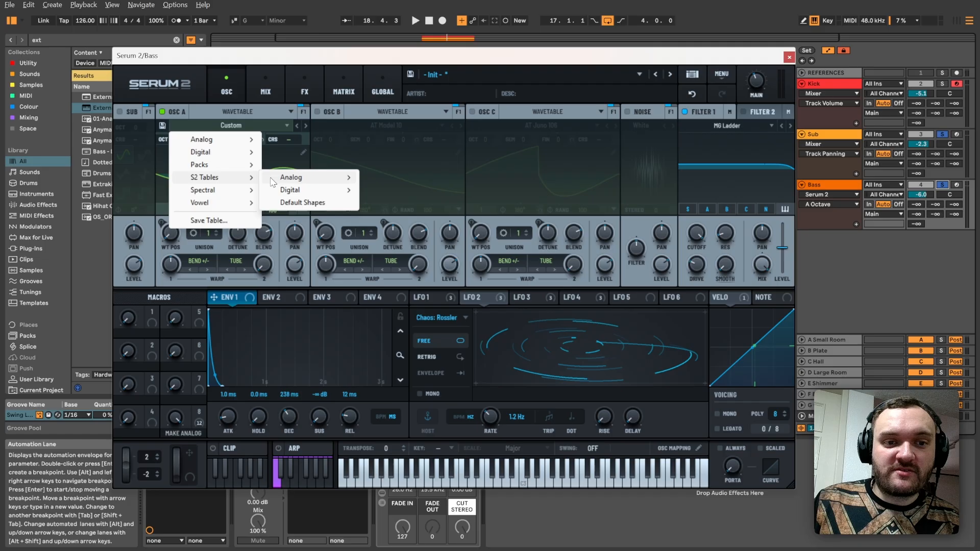
pyautogui.click(292, 203)
pyautogui.press('space')
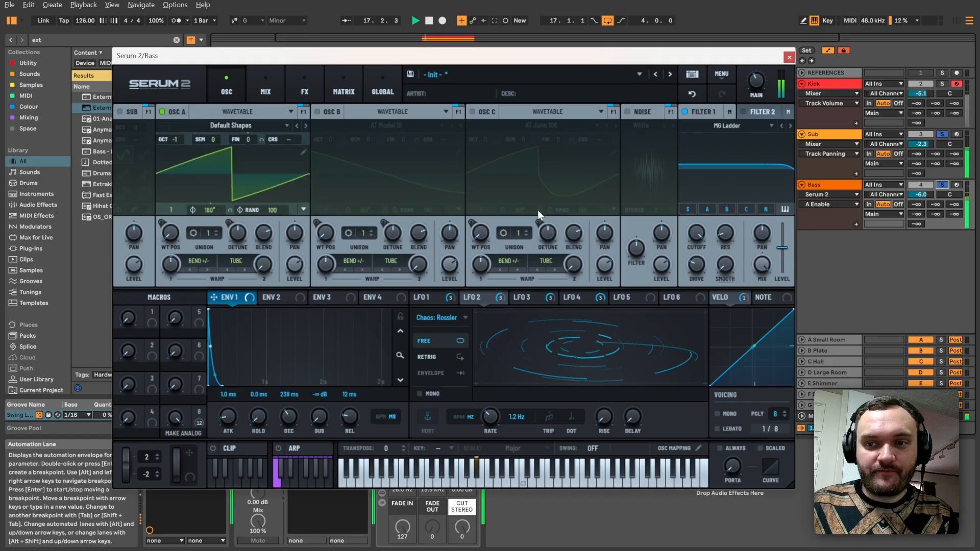
# Step: Reopen SPAN, recheck the soloed Sub against the soloed Bass with its full sawtooth, and close the analyzer
pyautogui.hotkey('ctrl', 'alt', 'p')
pyautogui.press('space')
pyautogui.click(945, 134)
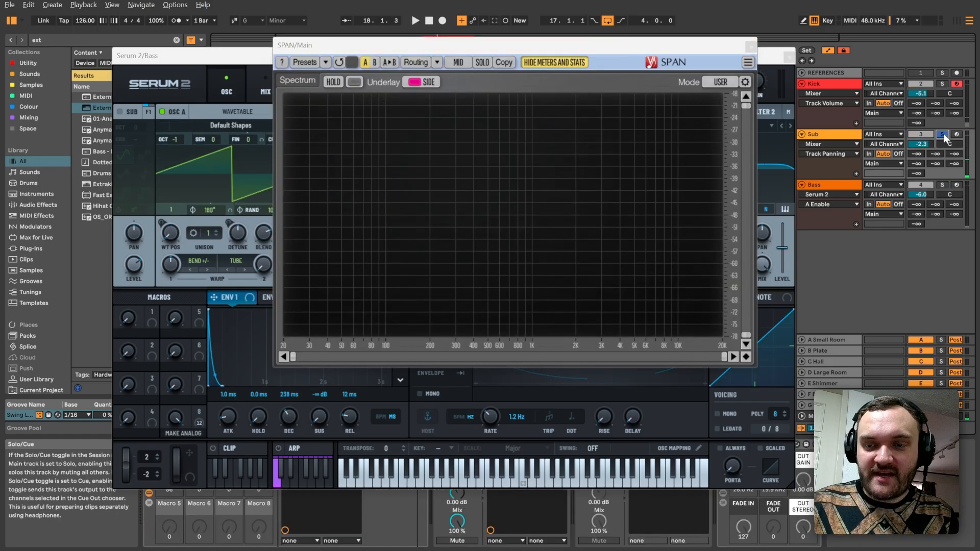
pyautogui.press('space')
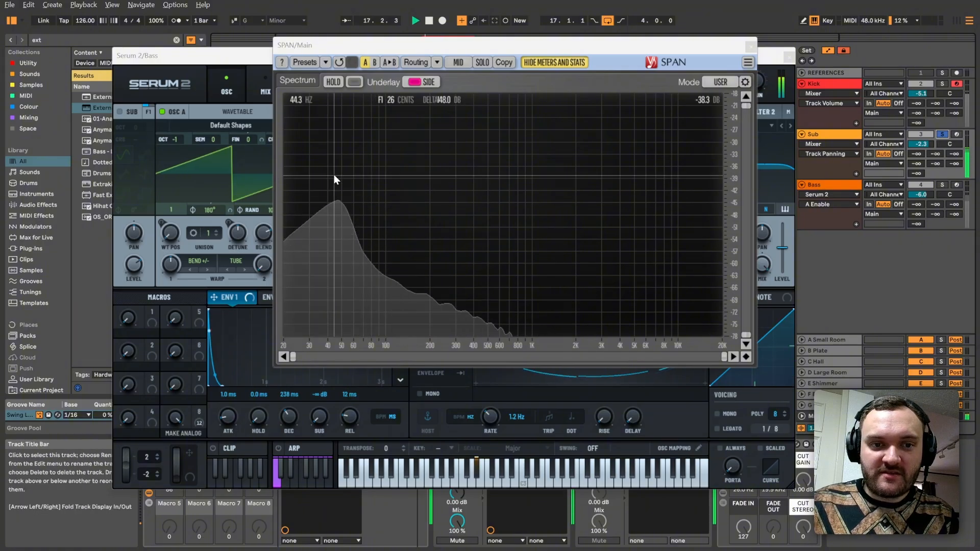
pyautogui.click(942, 184)
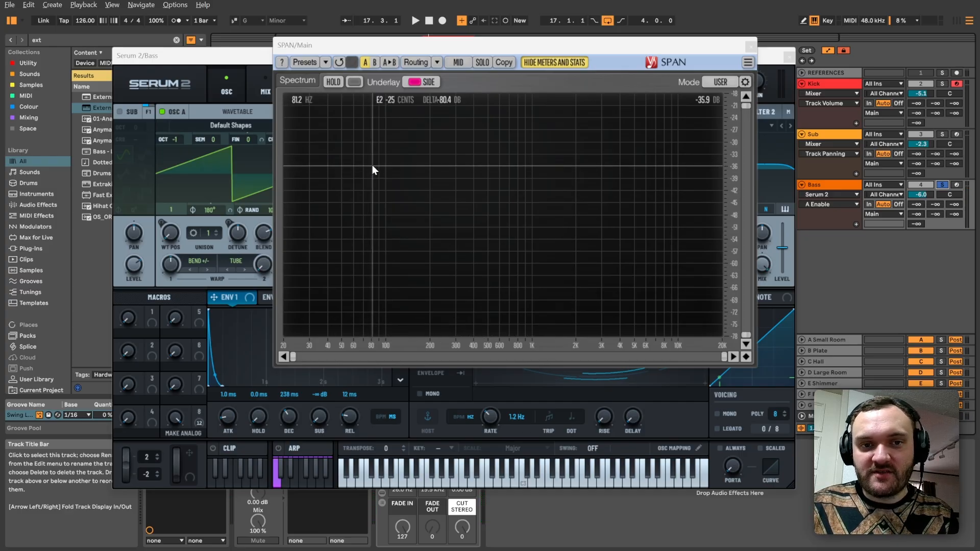
pyautogui.click(751, 47)
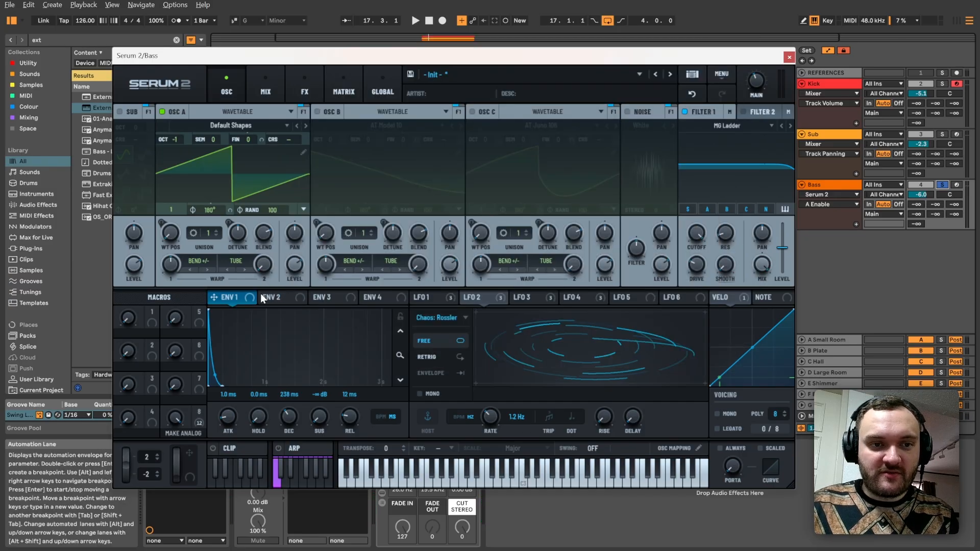
# Step: Lower Filter 1's cutoff to 90 Hz and modulate it with Env 1 at 15%, plus Env 2
pyautogui.moveTo(698, 231); pyautogui.dragTo(699, 248)
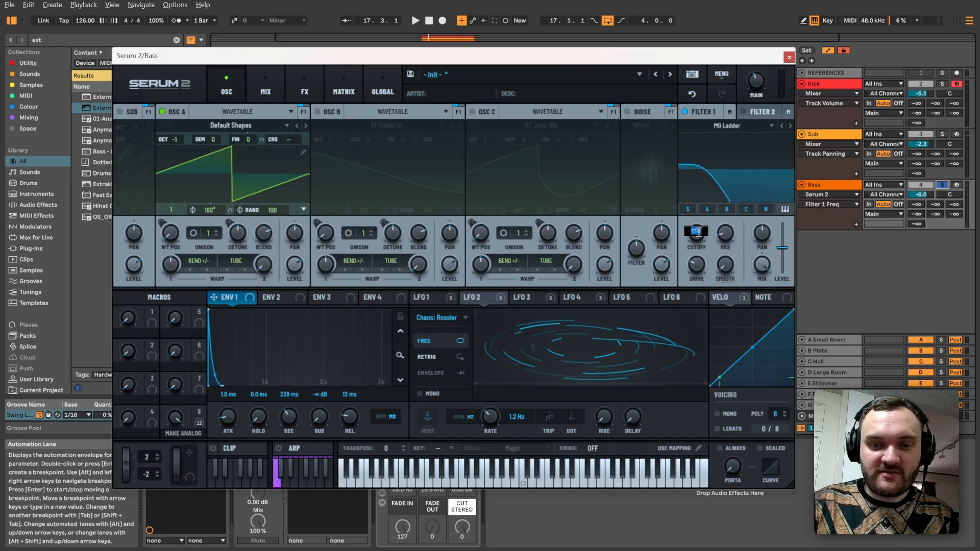
pyautogui.moveTo(236, 298); pyautogui.dragTo(687, 254)
pyautogui.press('space')
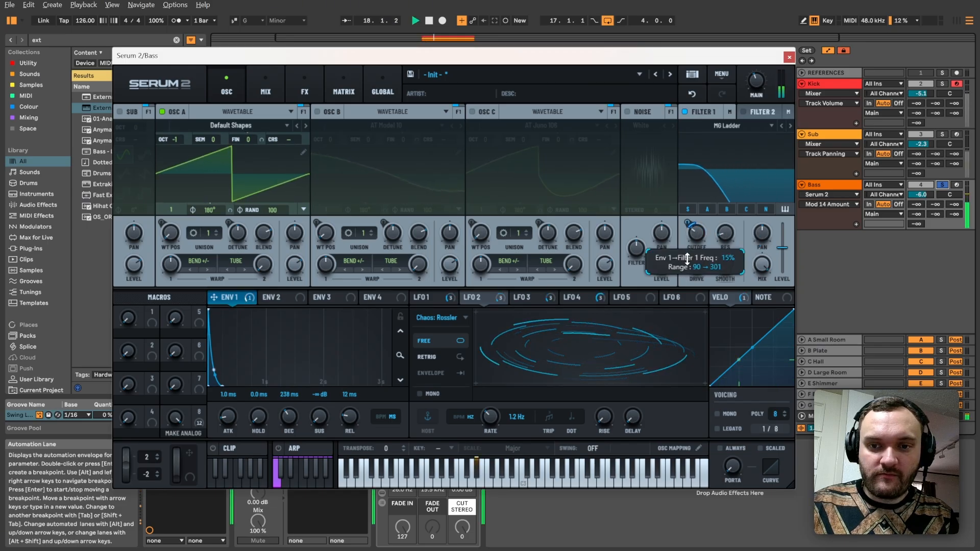
pyautogui.moveTo(280, 298); pyautogui.dragTo(683, 250)
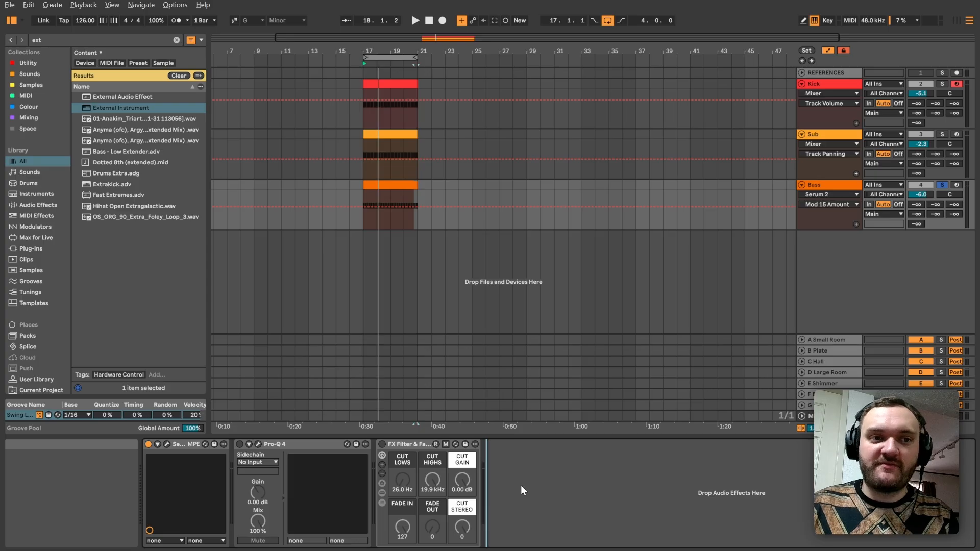
# Step: Find Decapitator in the browser, insert it between Serum 2 and Pro-Q 4 on the Bass track, and audition it
pyautogui.hotkey('ctrl', 'f')
pyautogui.write('dec')
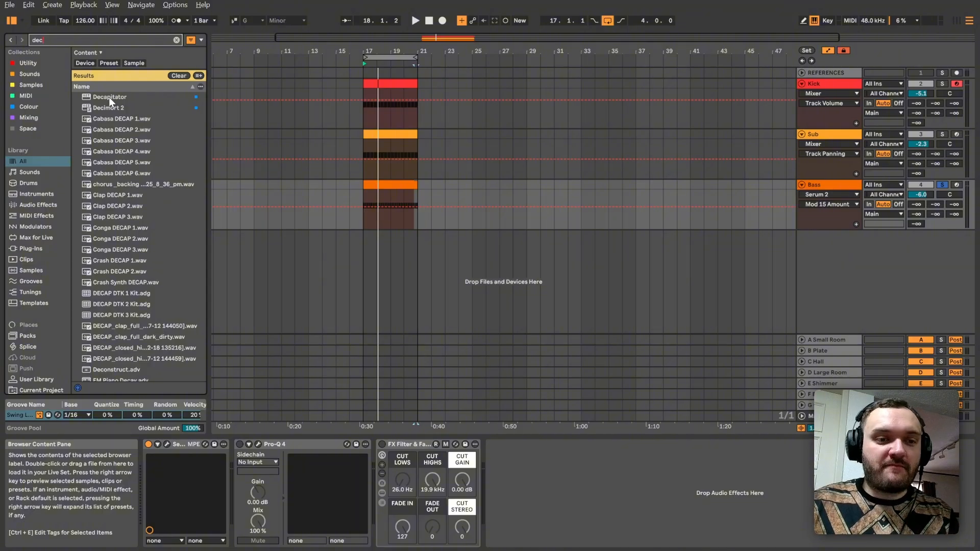
pyautogui.moveTo(109, 97); pyautogui.dragTo(252, 482)
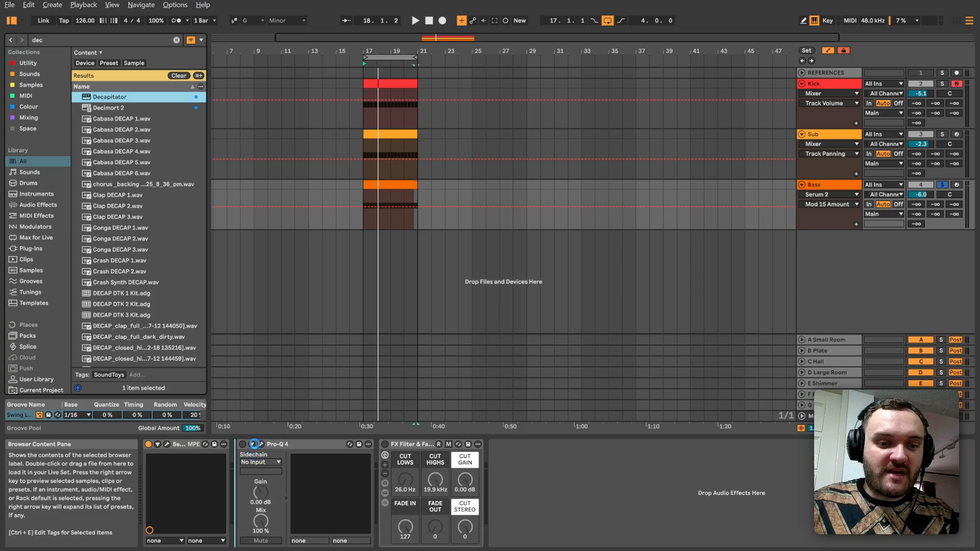
pyautogui.moveTo(254, 445); pyautogui.dragTo(254, 445)
pyautogui.press('space')
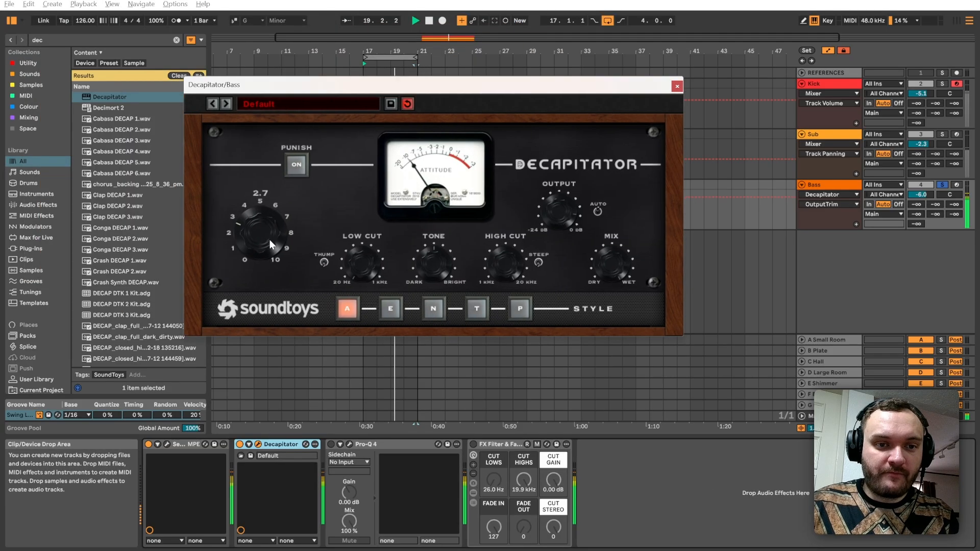
# Step: Insert Pro-C 2 between Decapitator and Pro-Q 4 on the Bass track and audition the bass on ShaperBox's scope
pyautogui.press('space')
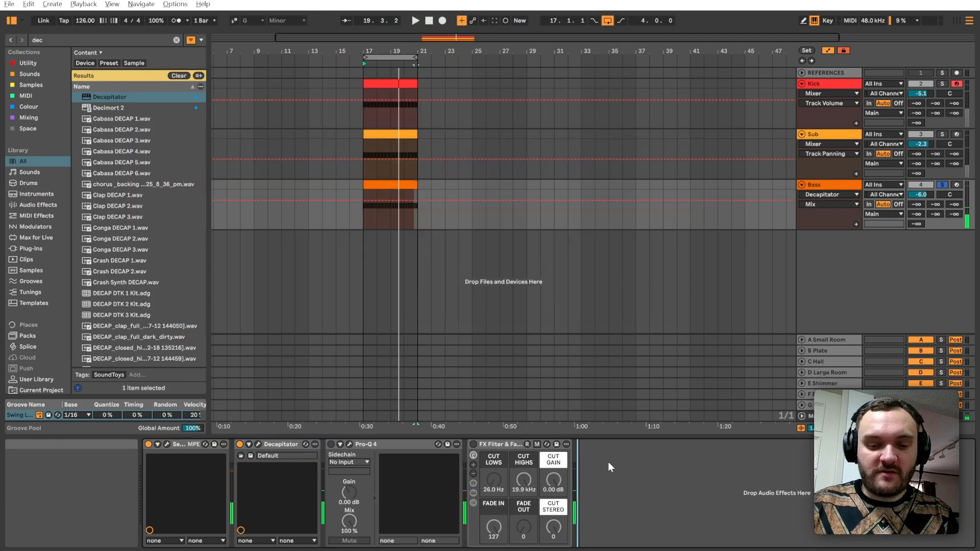
pyautogui.hotkey('ctrl', 'f')
pyautogui.write('c-2')
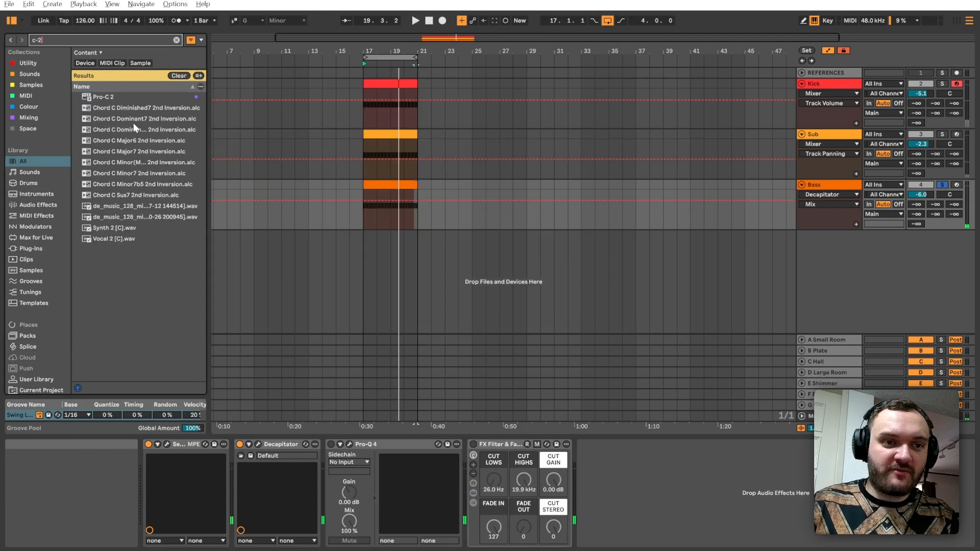
pyautogui.moveTo(134, 97); pyautogui.dragTo(324, 485)
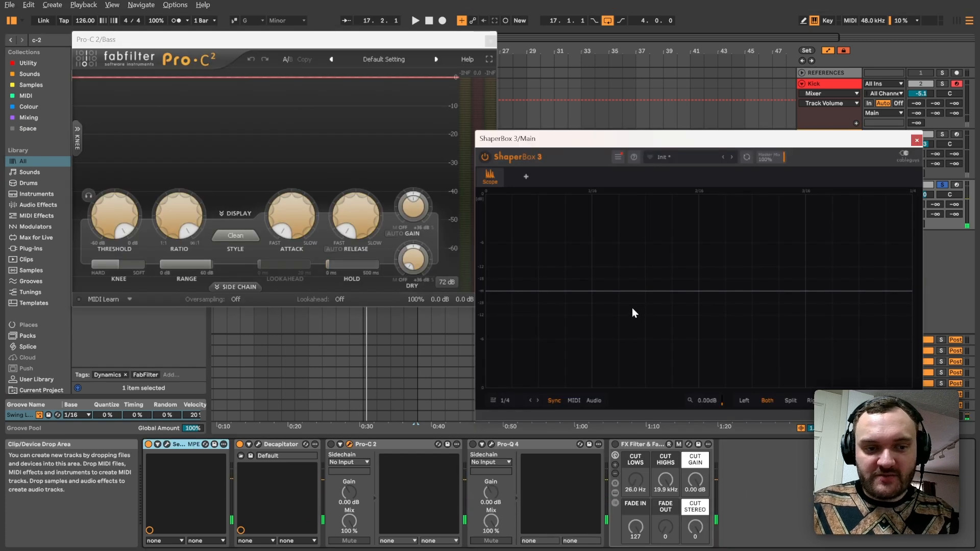
pyautogui.press('space')
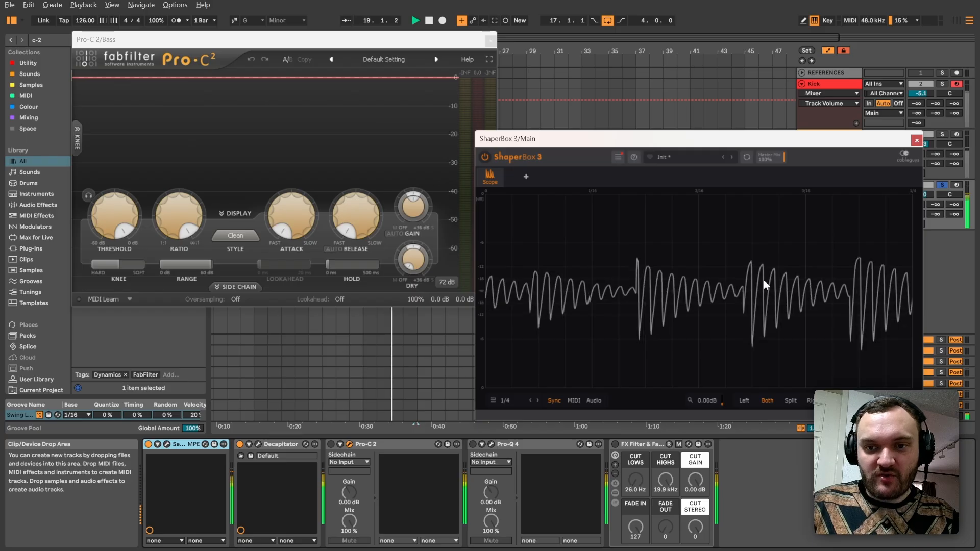
pyautogui.press('space')
# Step: Review Env 2's decay in Serum 2, close the synth, and replay the bass on ShaperBox's scope
pyautogui.click(167, 445)
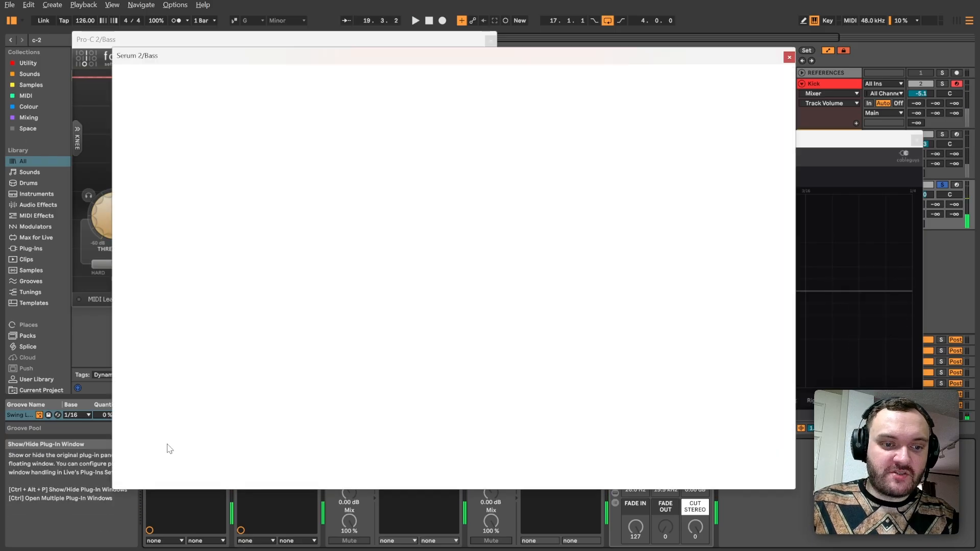
pyautogui.moveTo(273, 214); pyautogui.dragTo(279, 398)
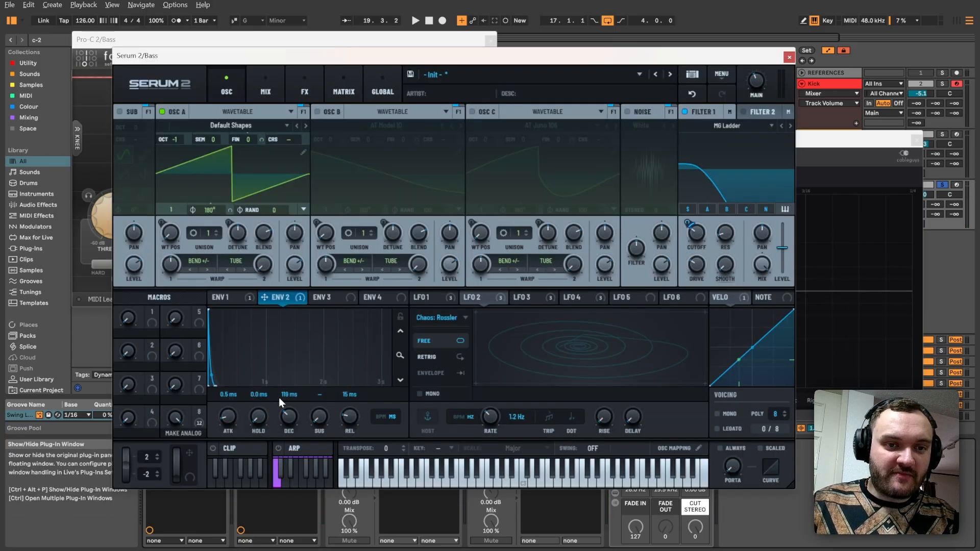
pyautogui.click(790, 58)
pyautogui.press('space')
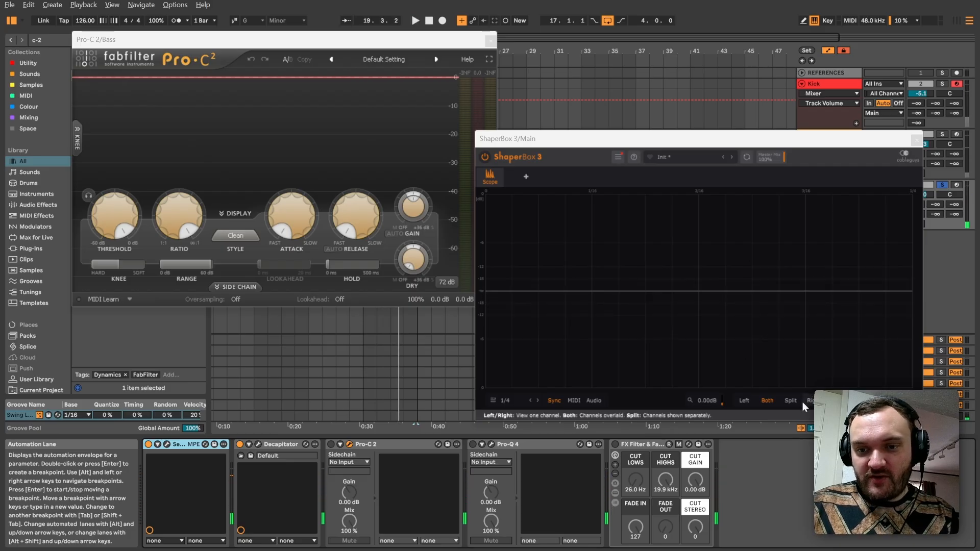
pyautogui.press('space')
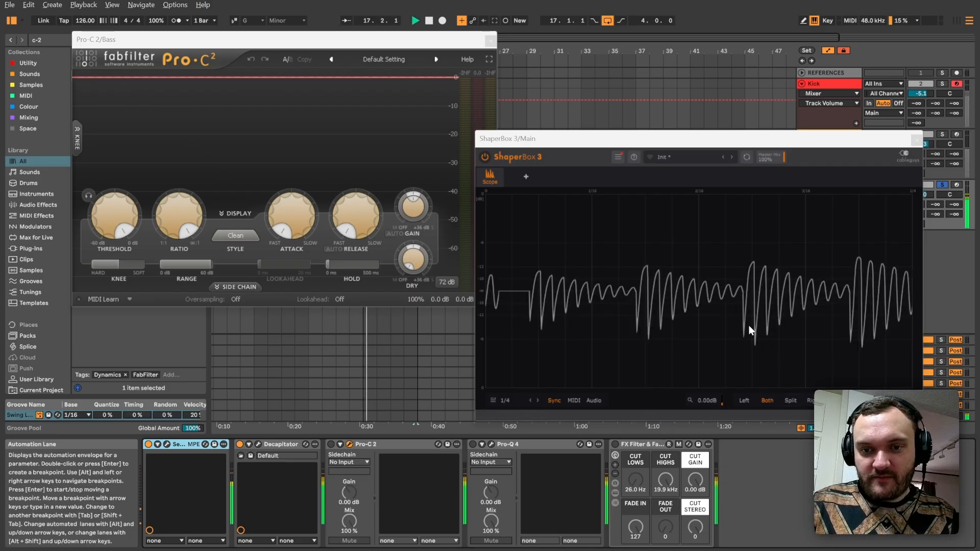
pyautogui.press('space')
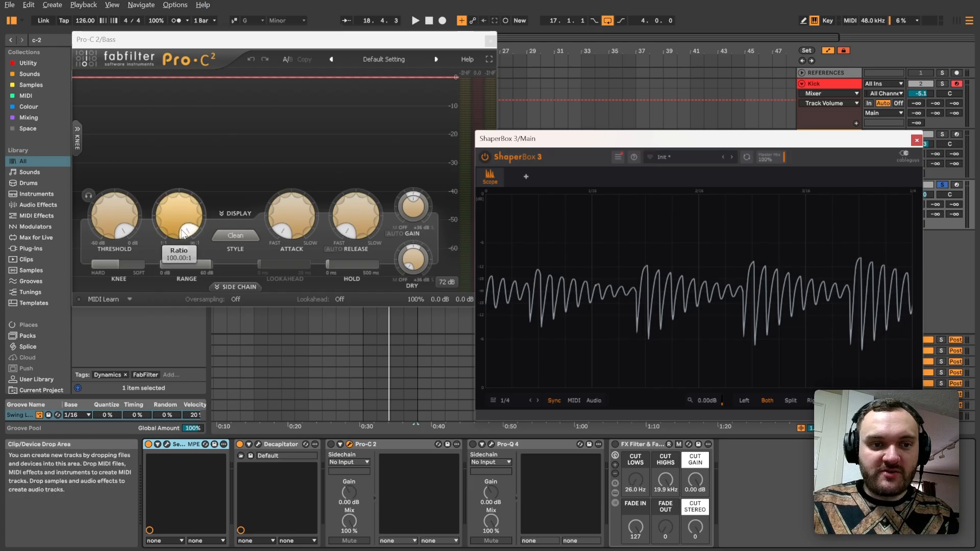
# Step: Set Pro-C 2's ratio to 3:1 and threshold to about -18 dB, slowing the attack during playback
pyautogui.doubleClick(180, 214)
pyautogui.write('4')
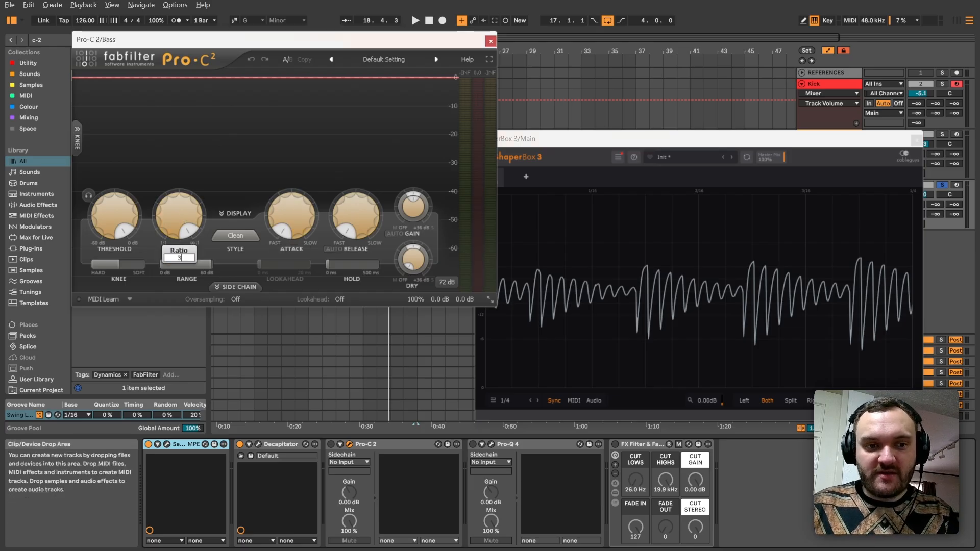
pyautogui.press('space')
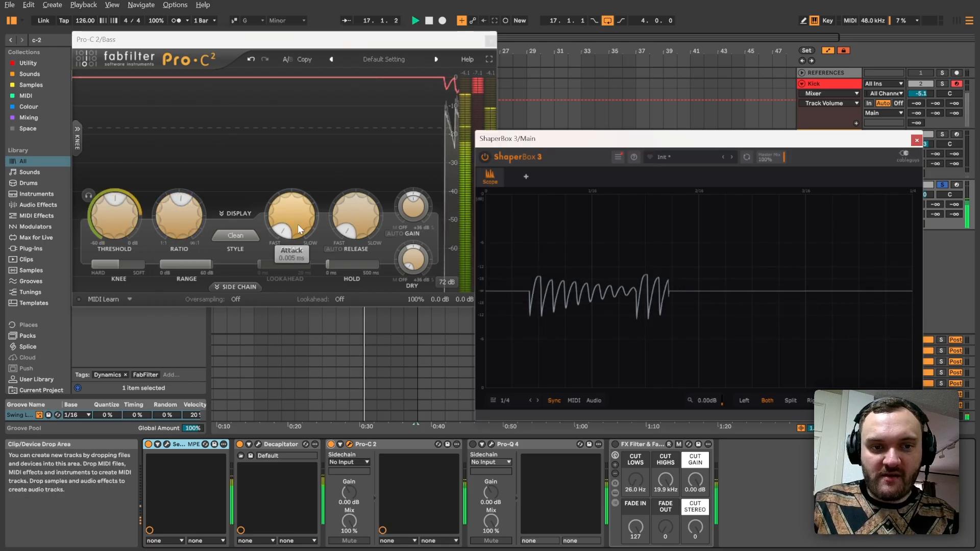
pyautogui.moveTo(298, 224); pyautogui.dragTo(308, 173)
pyautogui.press('space')
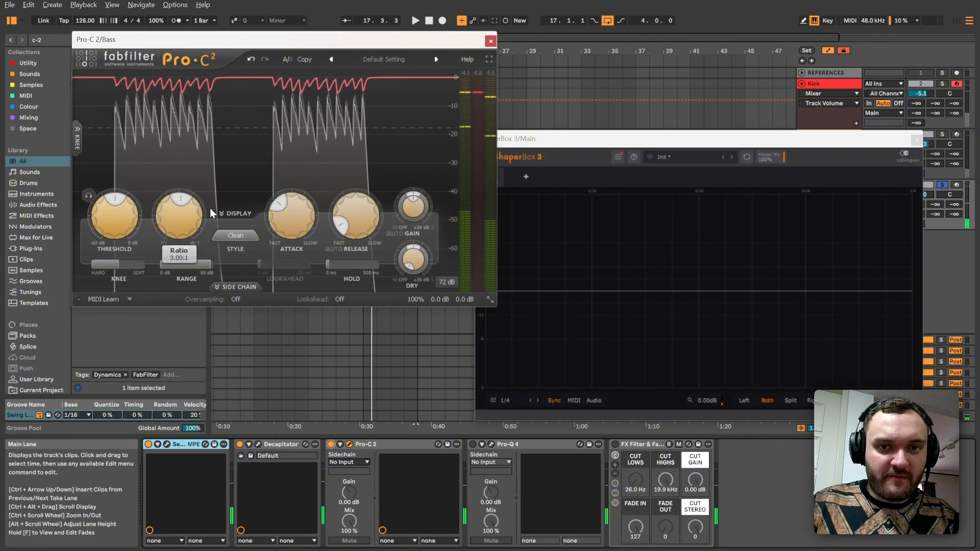
# Step: Raise Pro-C 2's threshold to about -13 dB while auditioning the bass
pyautogui.moveTo(129, 217)
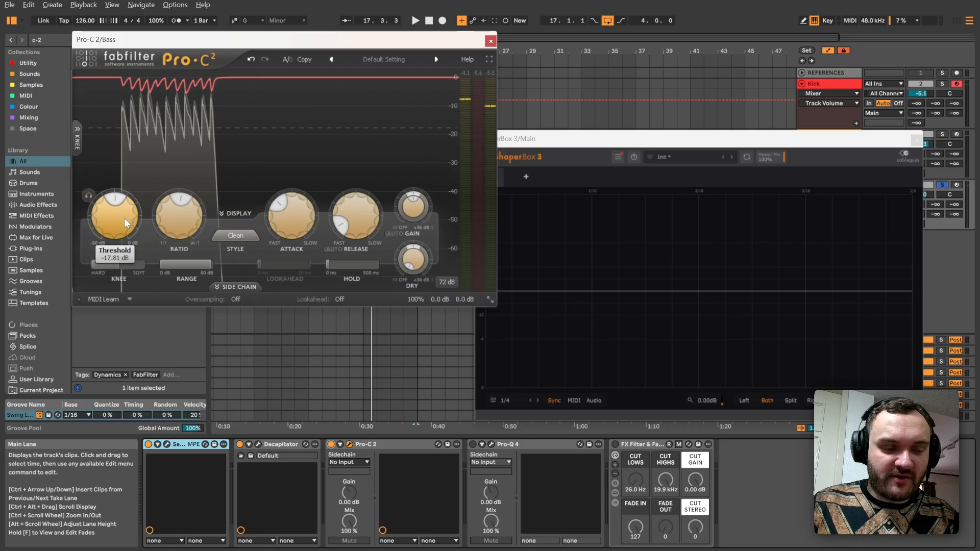
pyautogui.moveTo(118, 219); pyautogui.dragTo(128, 202)
pyautogui.press('space')
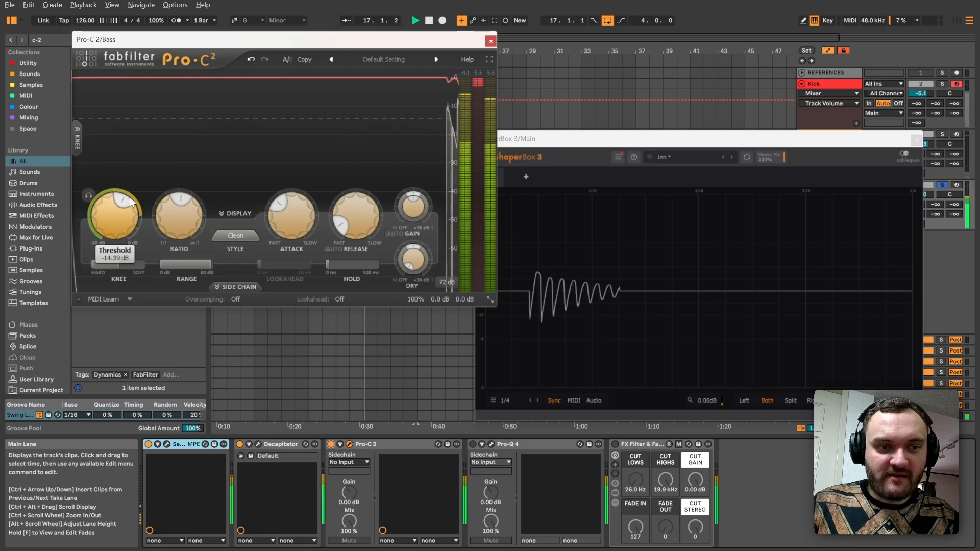
pyautogui.press('space')
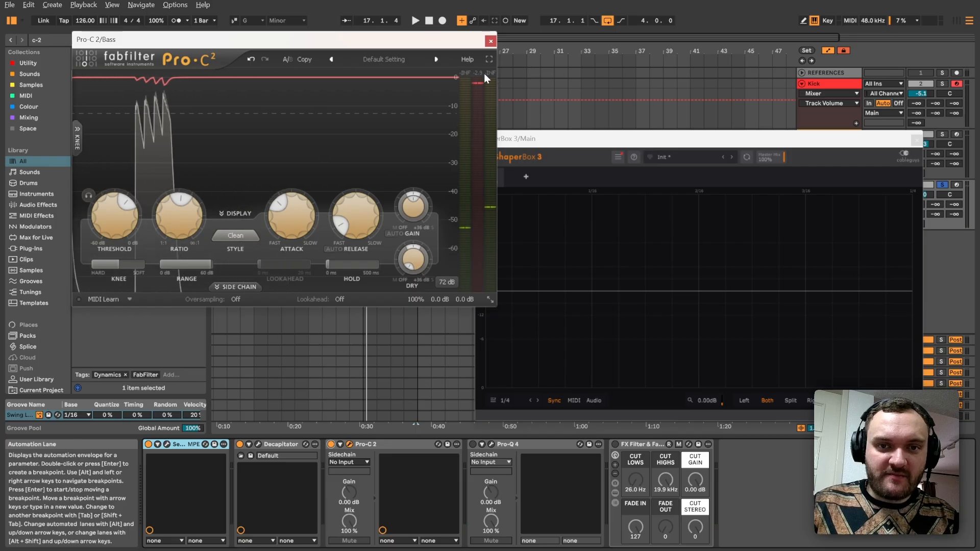
# Step: Match Pro-C 2's output level to its input, trying 1 dB of wet gain and settling on 1.1 dB
pyautogui.press('space')
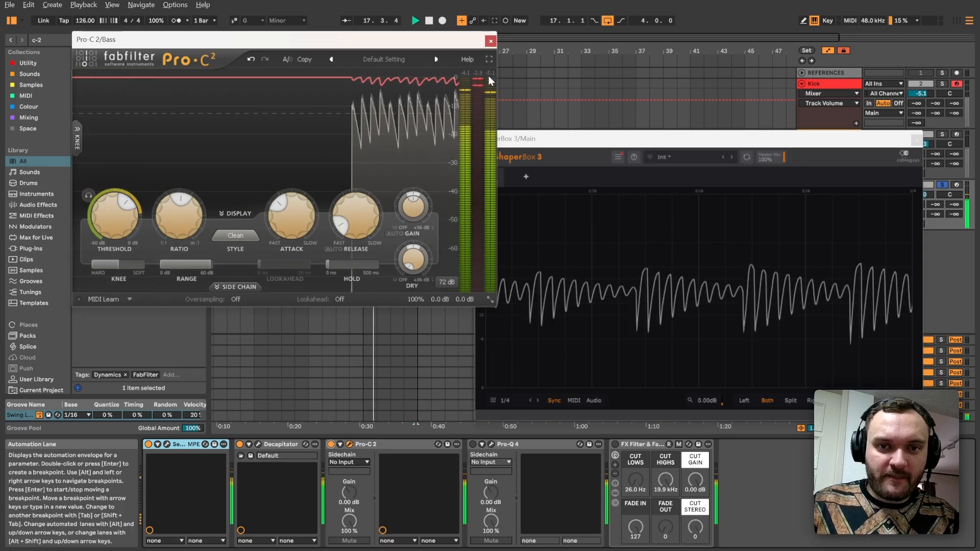
pyautogui.doubleClick(418, 206)
pyautogui.write('1')
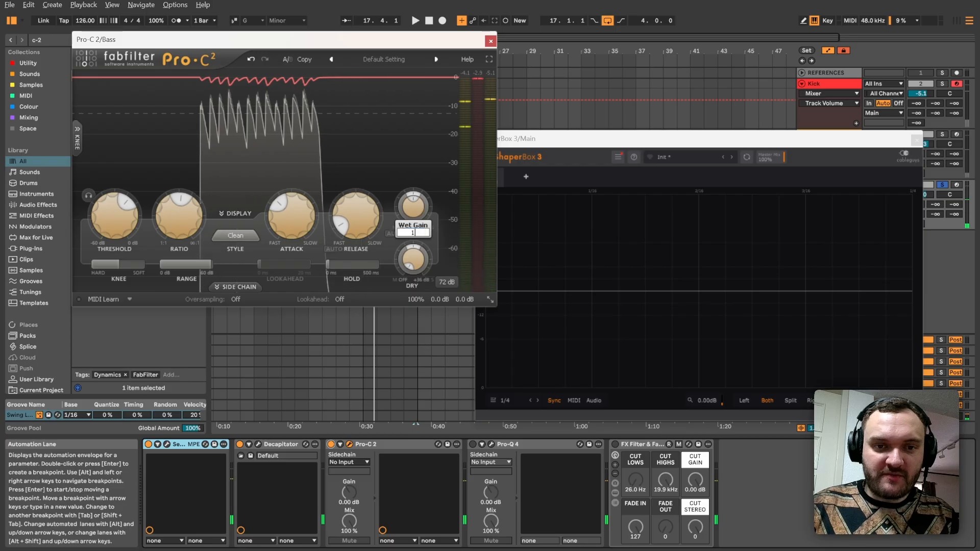
pyautogui.press('Return')
pyautogui.press('space')
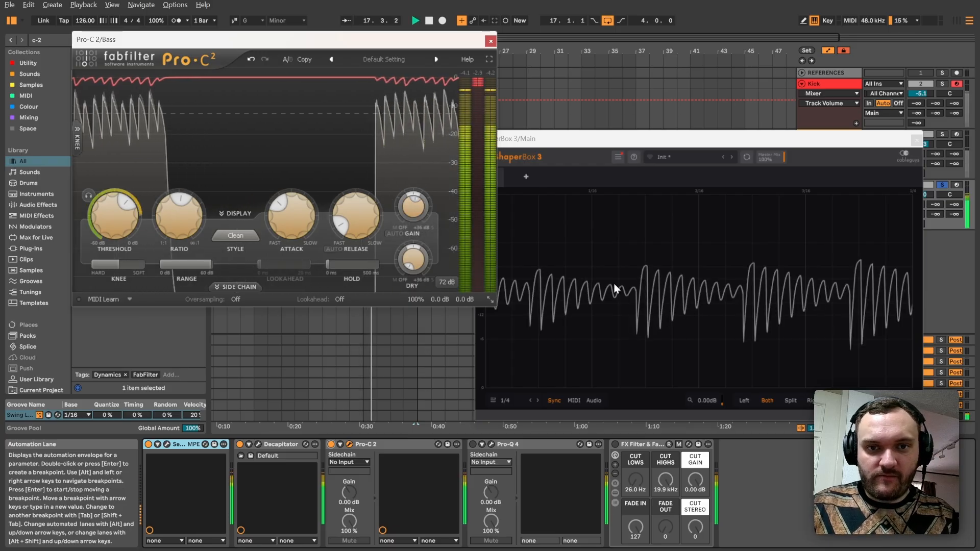
pyautogui.doubleClick(417, 207)
pyautogui.write('1.1')
pyautogui.press('Return')
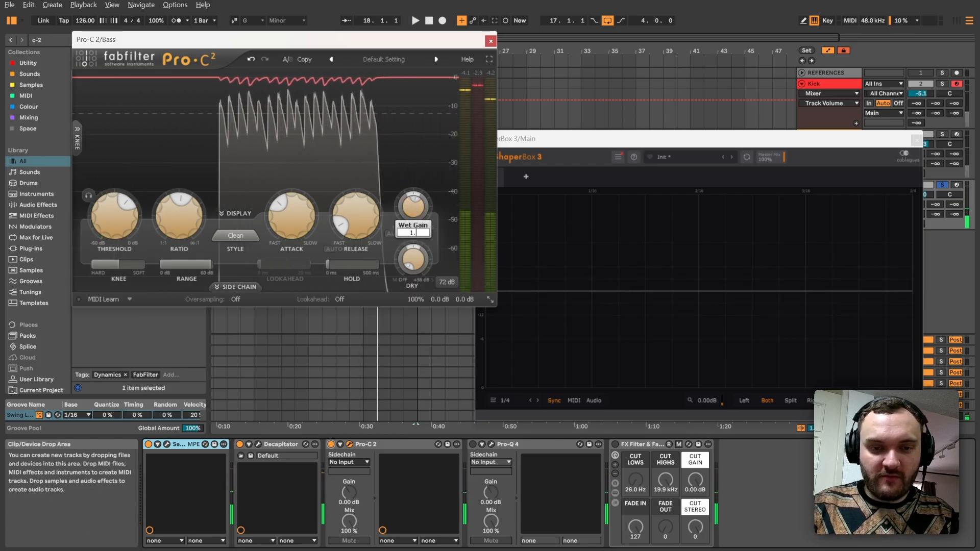
# Step: Replay the bass to examine its compressed waveform on ShaperBox's scope, and close Pro-C 2
pyautogui.click(673, 275)
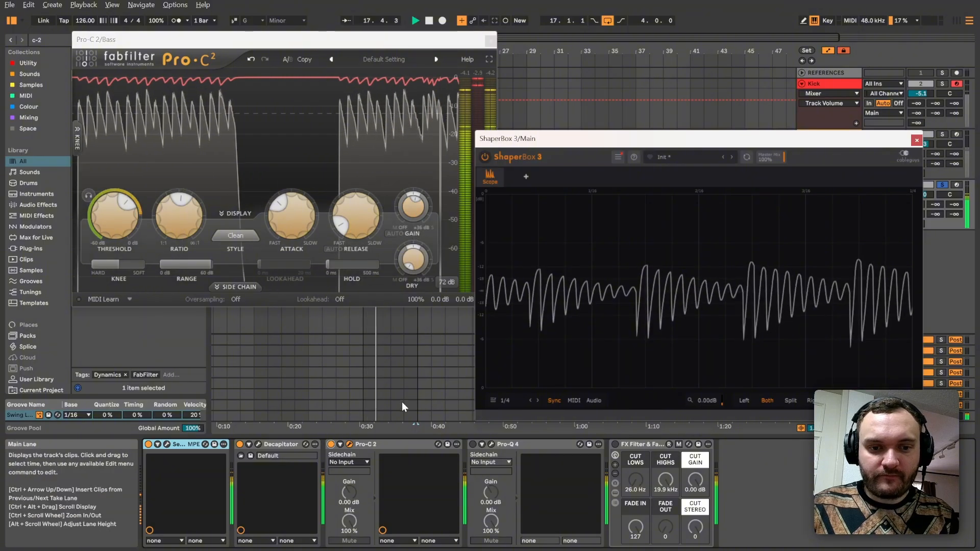
pyautogui.press('space')
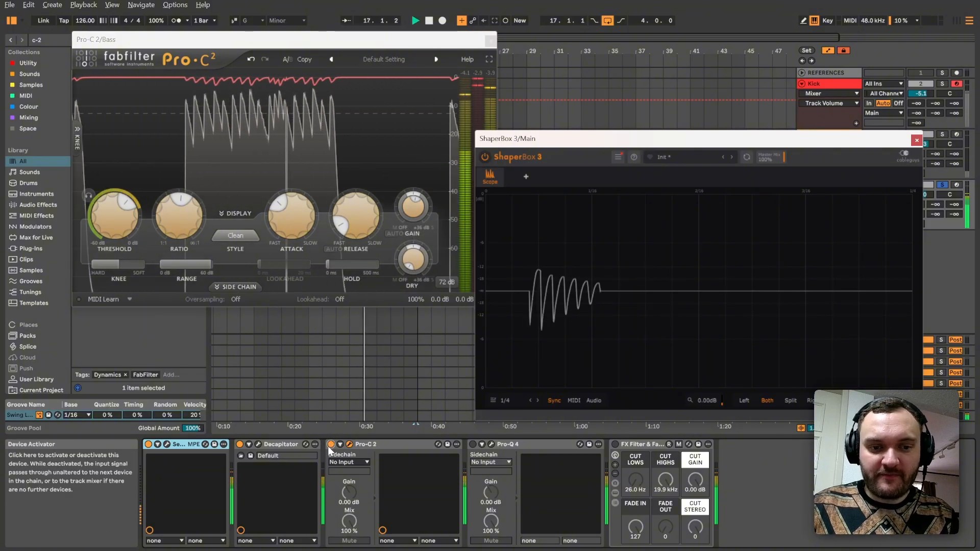
pyautogui.press('space')
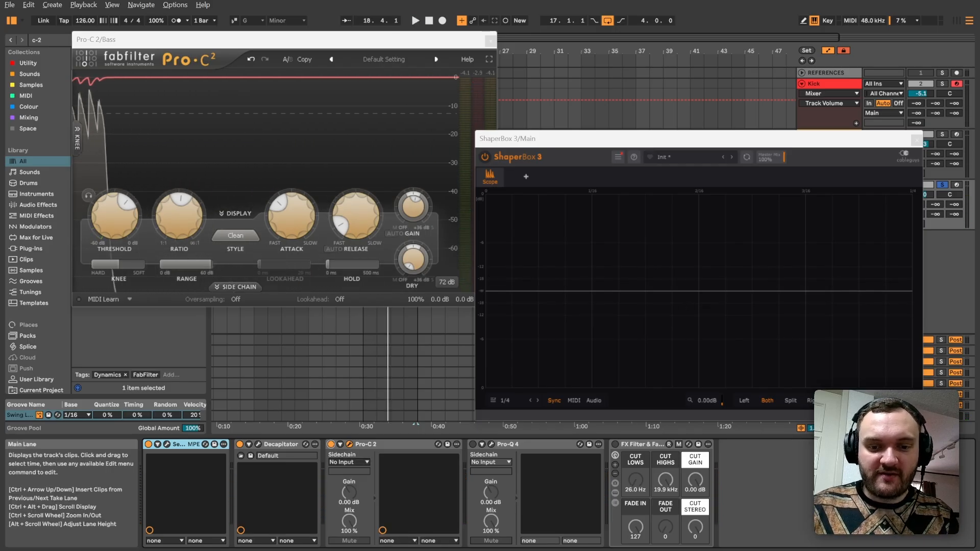
pyautogui.click(491, 41)
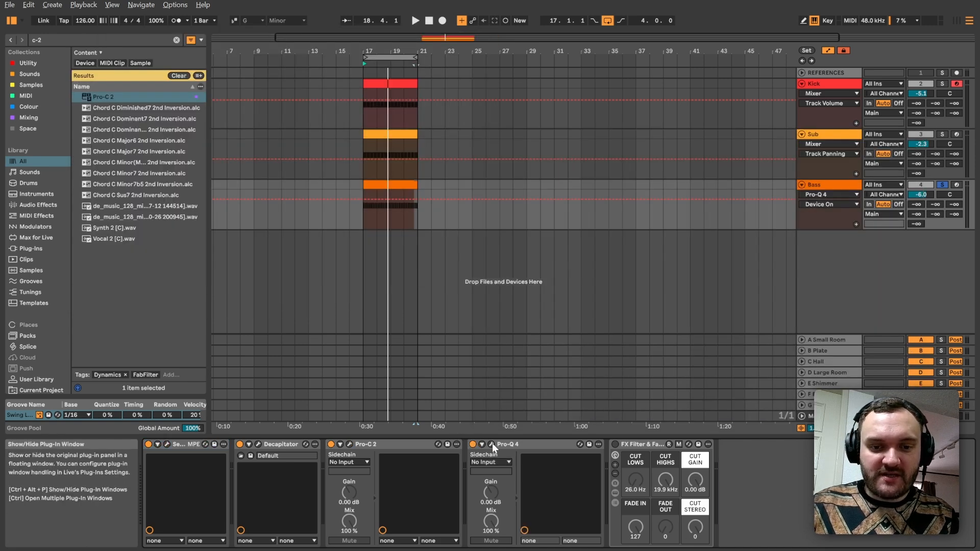
# Step: In the Bass track's Pro-Q 4, grab the A#3 spectrum peak during playback and cut it about 3 dB with a narrow bell
pyautogui.click(491, 444)
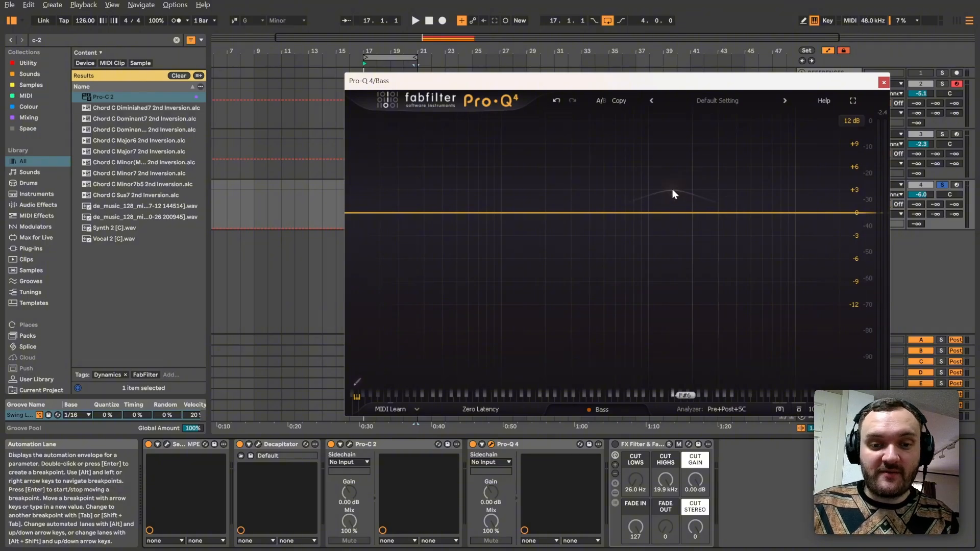
pyautogui.press('space')
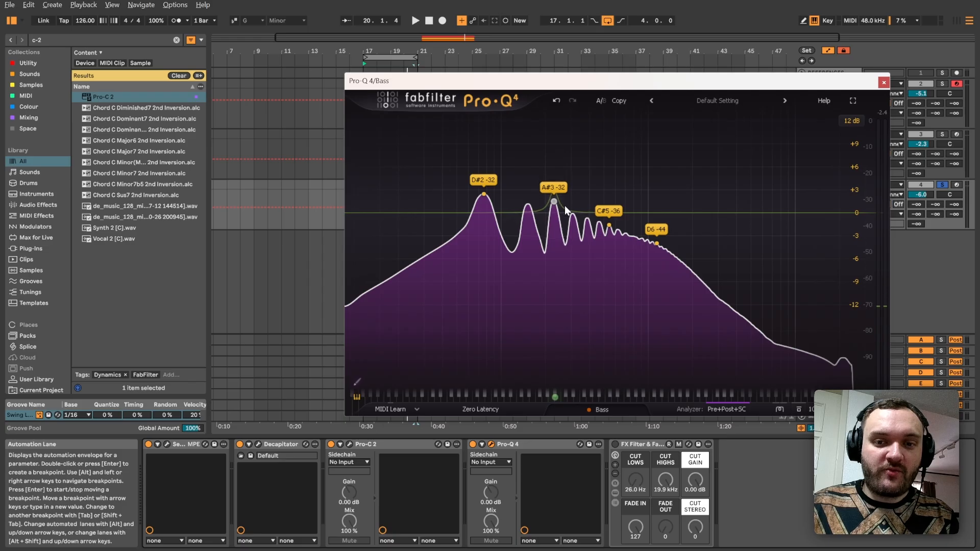
pyautogui.press('space')
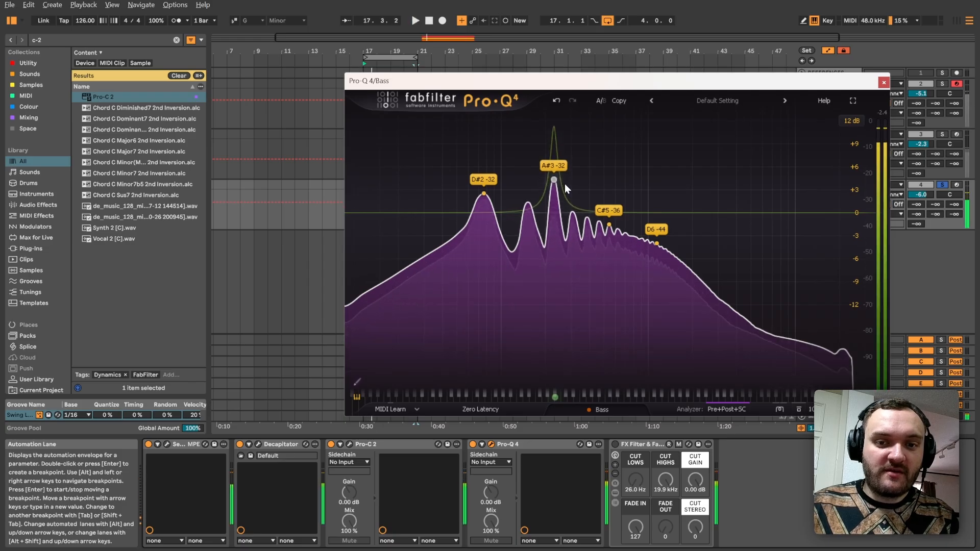
pyautogui.press('space')
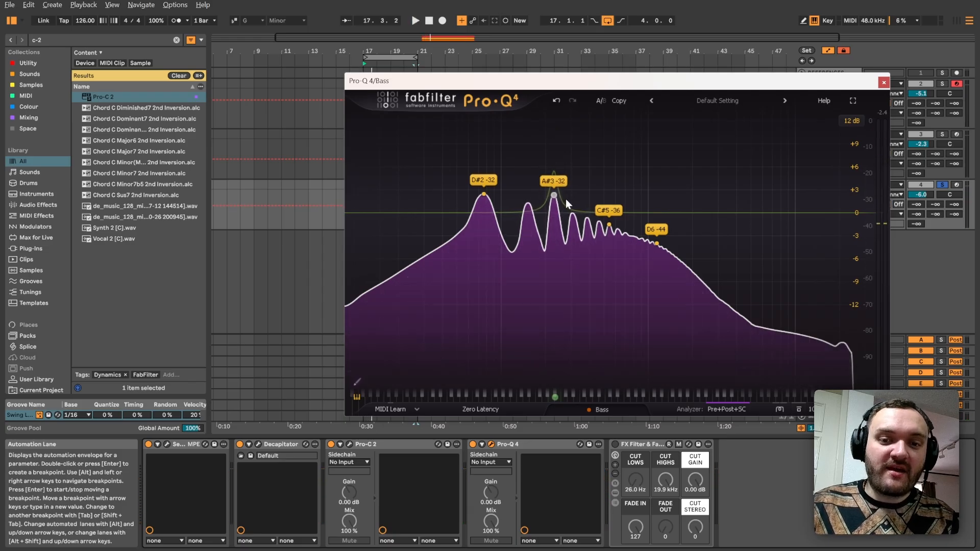
pyautogui.press('space')
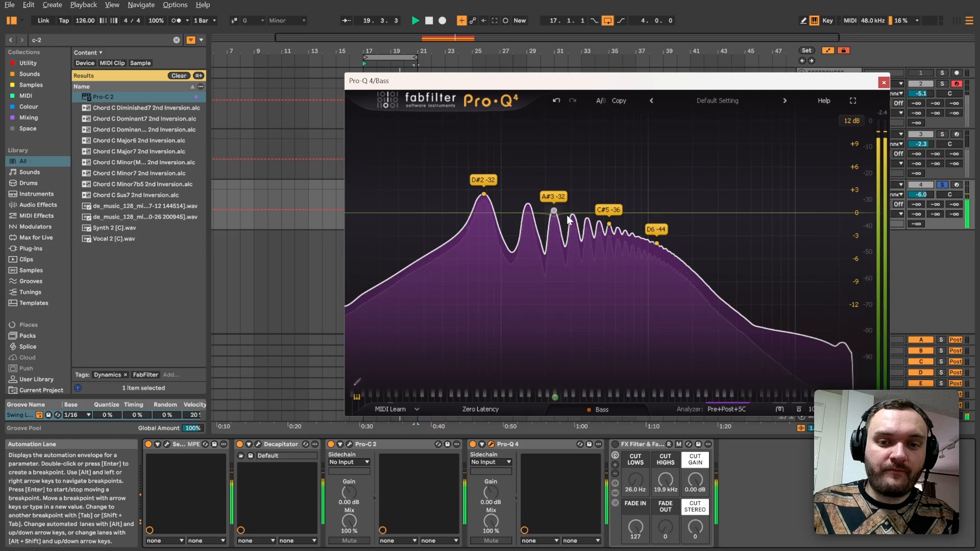
pyautogui.press('space')
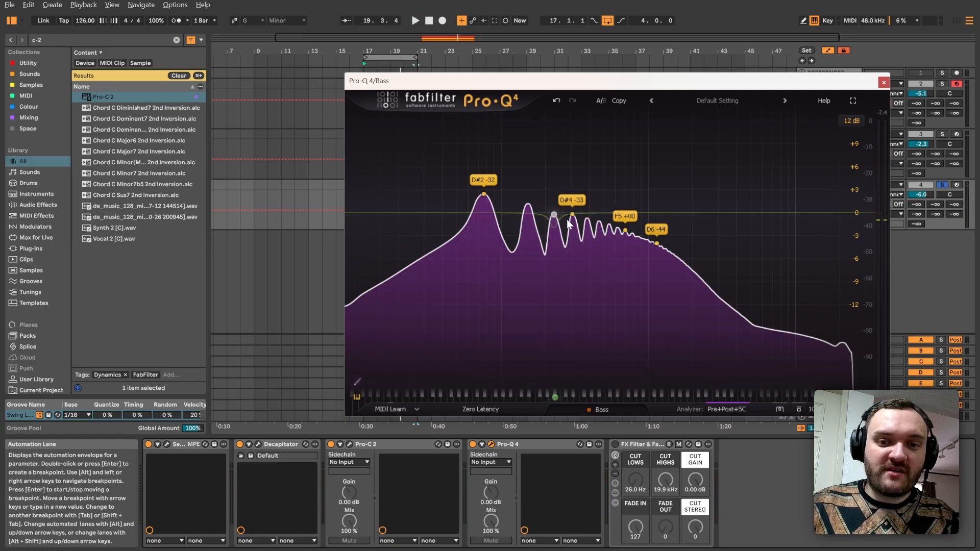
pyautogui.press('space')
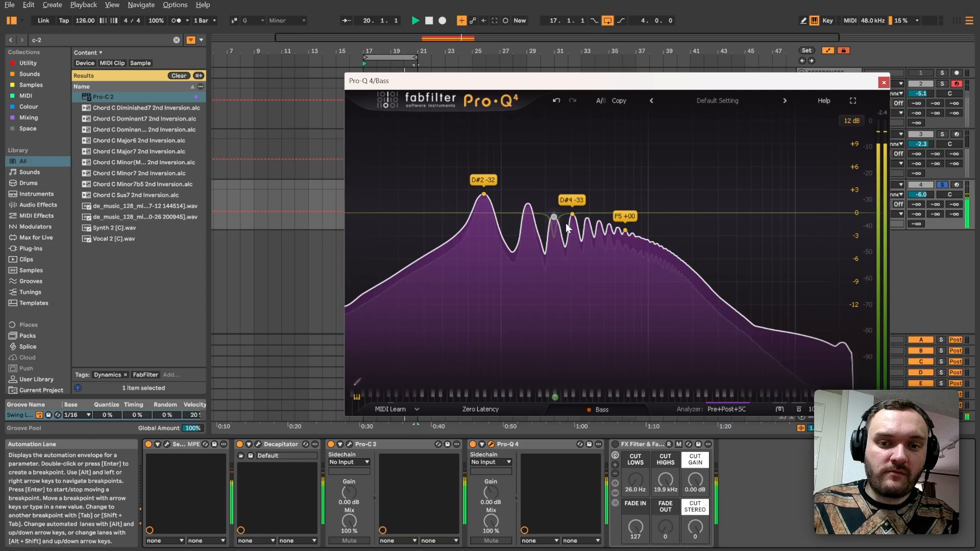
pyautogui.click(554, 238)
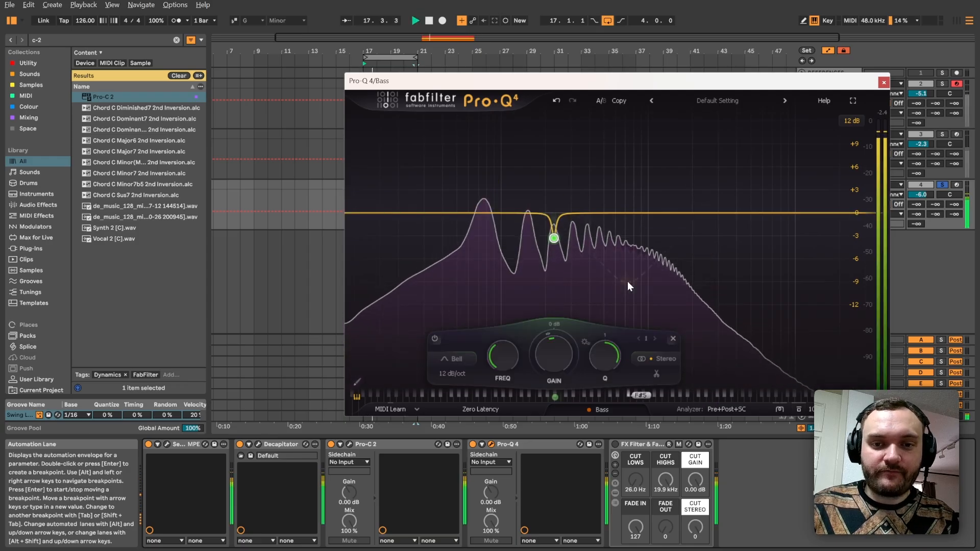
# Step: Delete the extra Pro-Q 4 band at D#4, keep the A#3 cut, and close the equalizer
pyautogui.press('Delete')
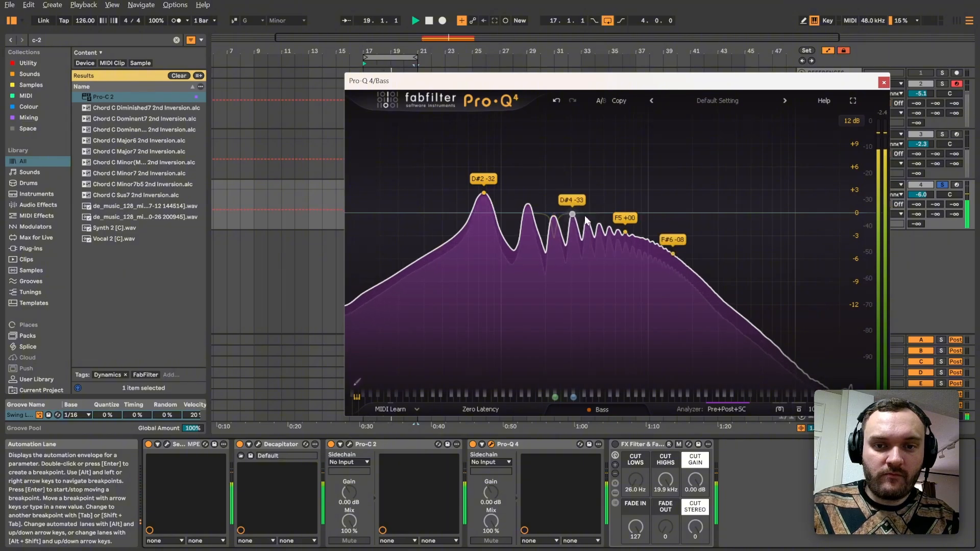
pyautogui.press('space')
pyautogui.rightClick(577, 212)
pyautogui.click(609, 377)
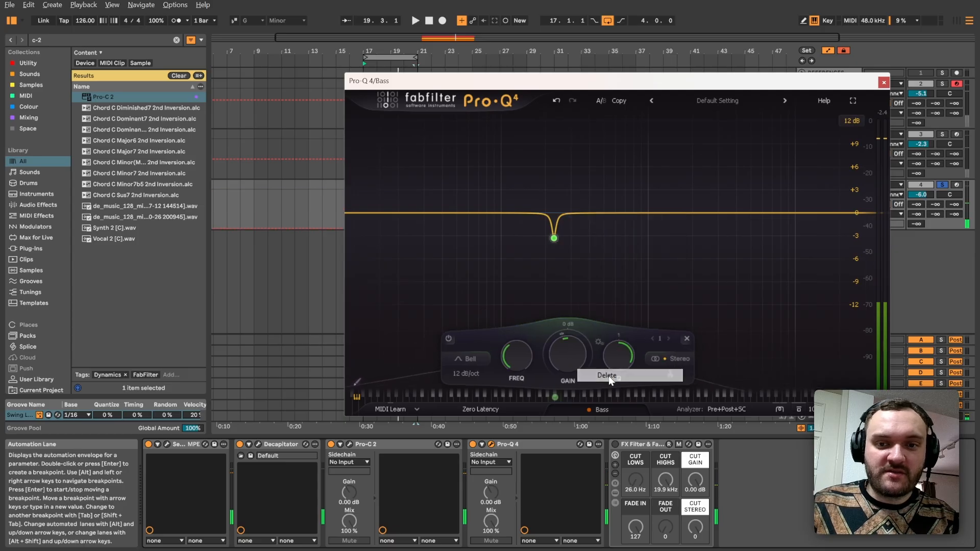
pyautogui.click(884, 83)
pyautogui.press('space')
# Step: Search the browser for ShaperBox 3 and insert it on the Bass track directly after Pro-Q 4
pyautogui.hotkey('ctrl', 'f')
pyautogui.write('sha')
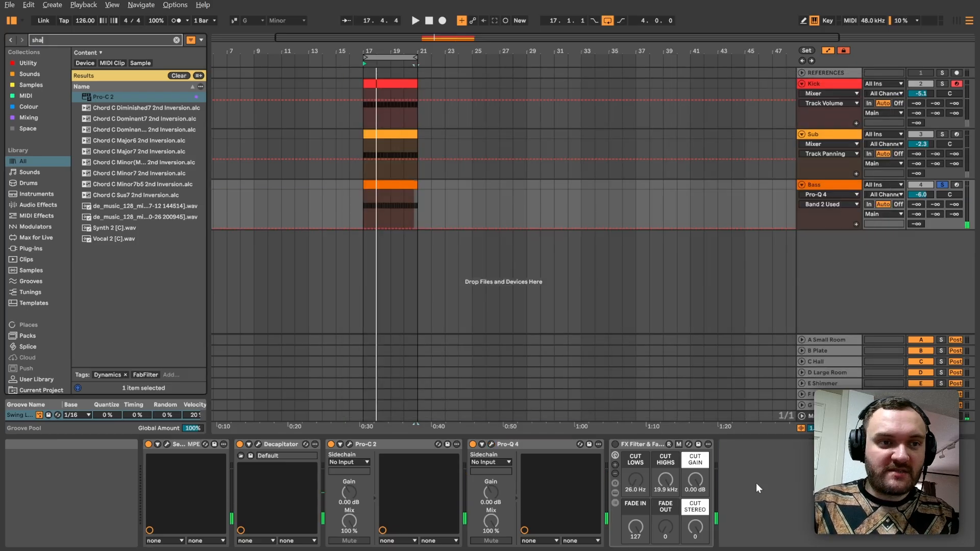
pyautogui.write('p')
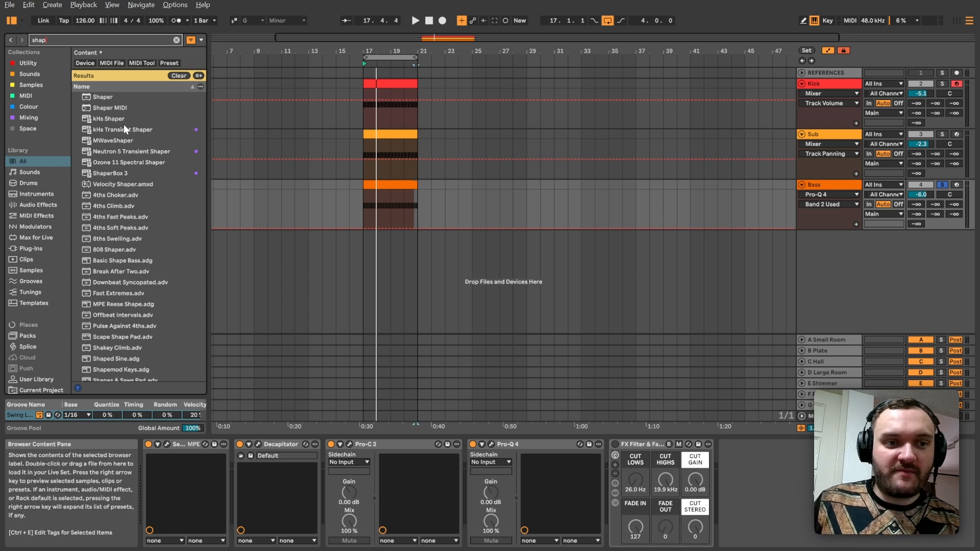
pyautogui.moveTo(111, 173); pyautogui.dragTo(587, 481)
# Step: In the Kick track's Instrument Rack, duplicate the SUB chain as an orange BASS chain and route its MIDI to the Bass track's ShaperBox 3
pyautogui.click(834, 84)
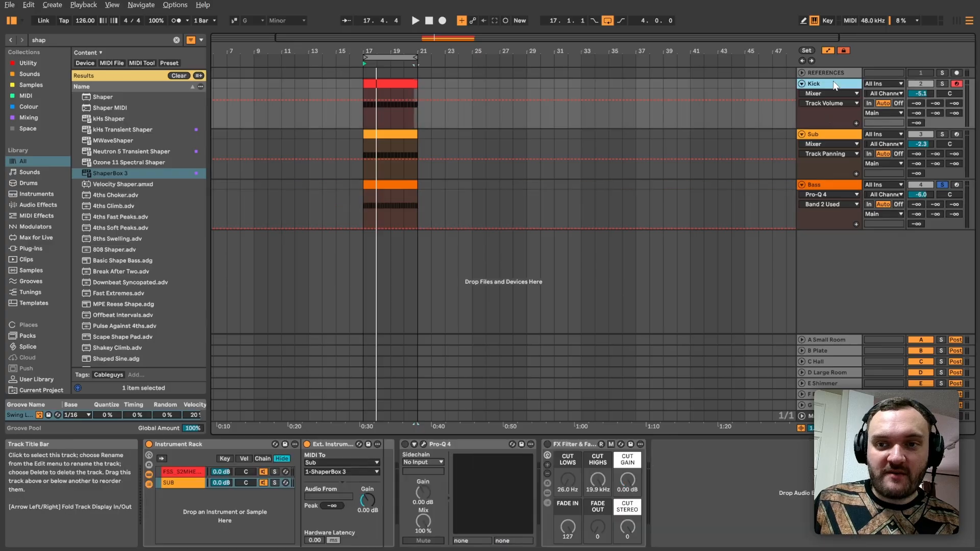
pyautogui.click(195, 483)
pyautogui.hotkey('ctrl', 'd')
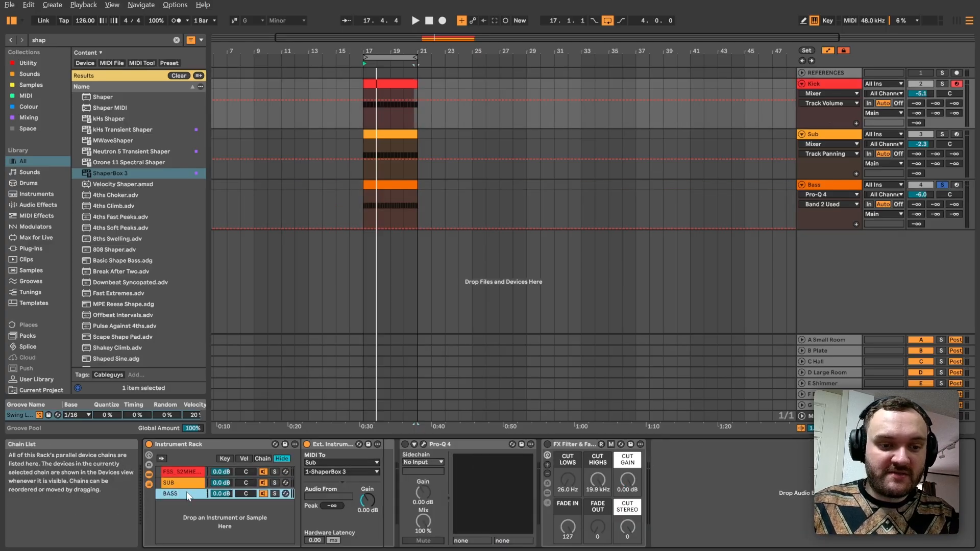
pyautogui.rightClick(185, 492)
pyautogui.click(213, 446)
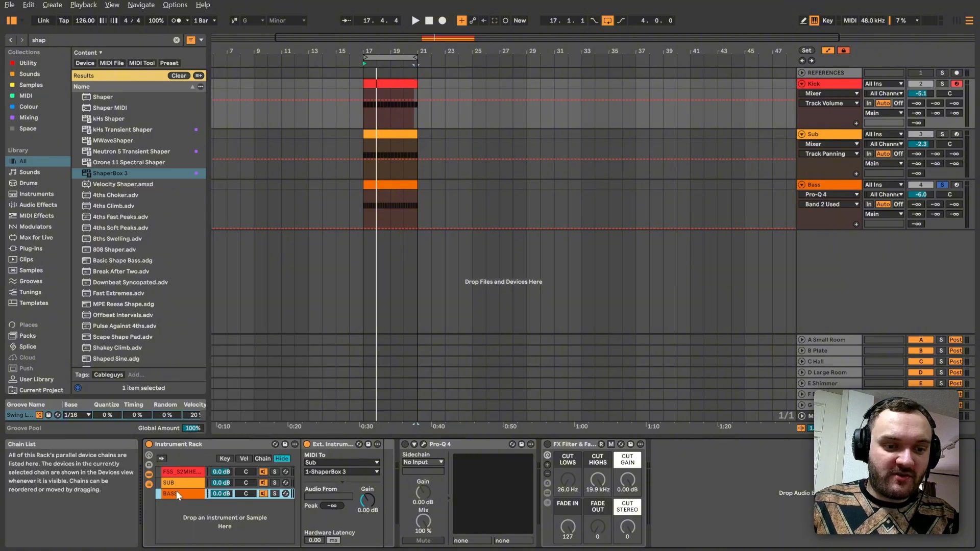
pyautogui.click(320, 464)
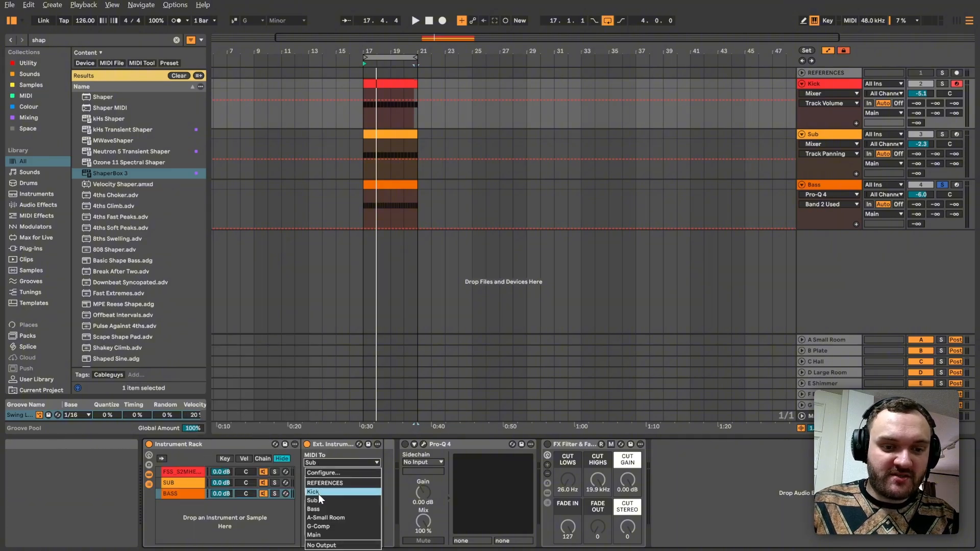
pyautogui.click(314, 509)
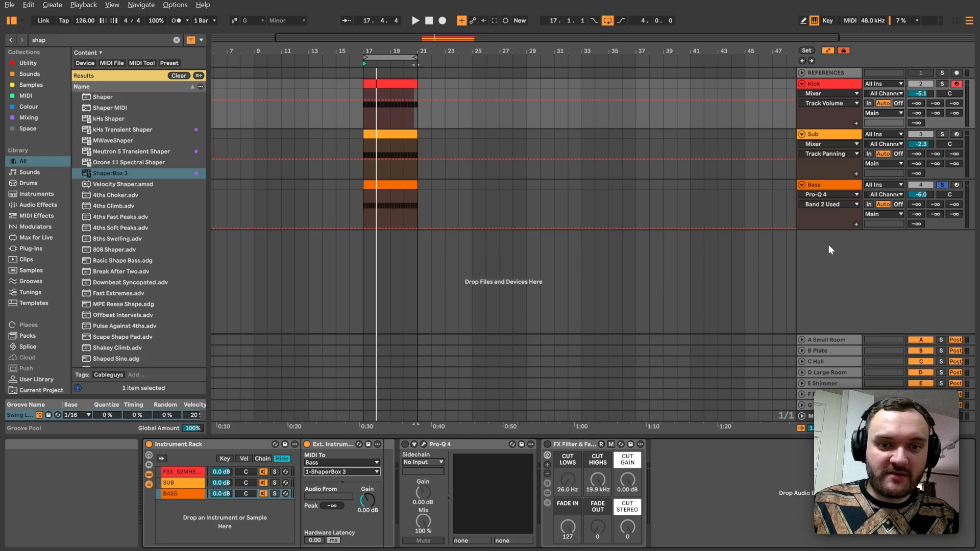
# Step: Add a Volume shaper in the Bass track's ShaperBox 3 and set it to MIDI triggering with a 1/4 length
pyautogui.click(834, 185)
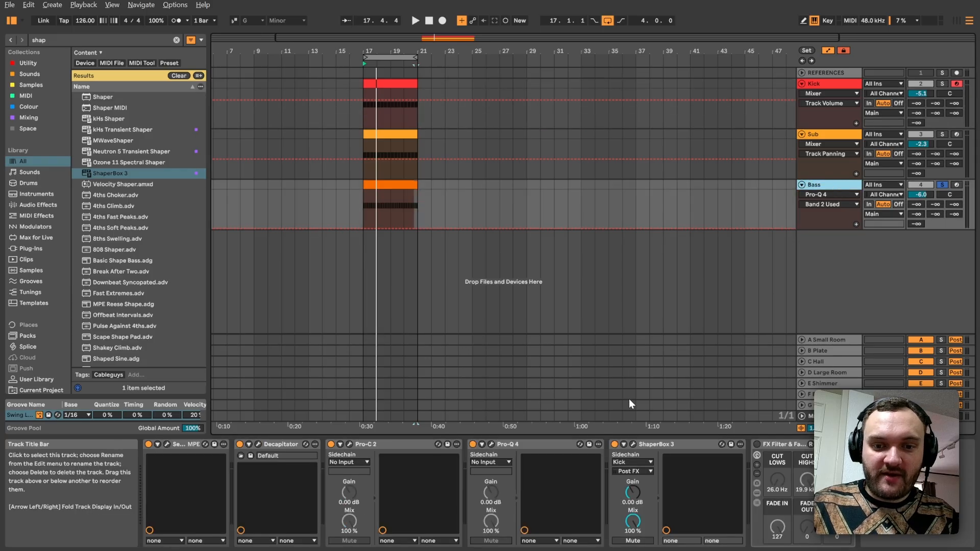
pyautogui.click(632, 445)
pyautogui.click(566, 247)
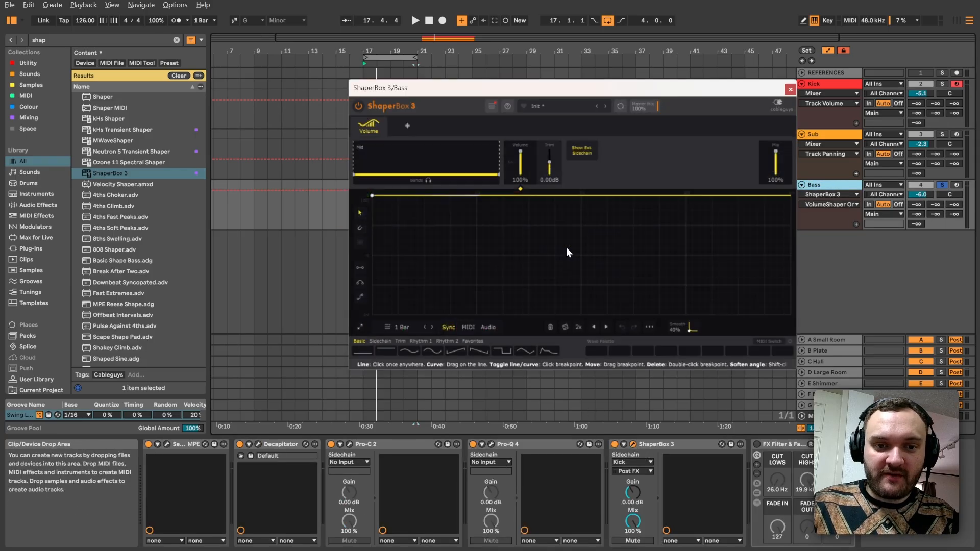
pyautogui.click(468, 328)
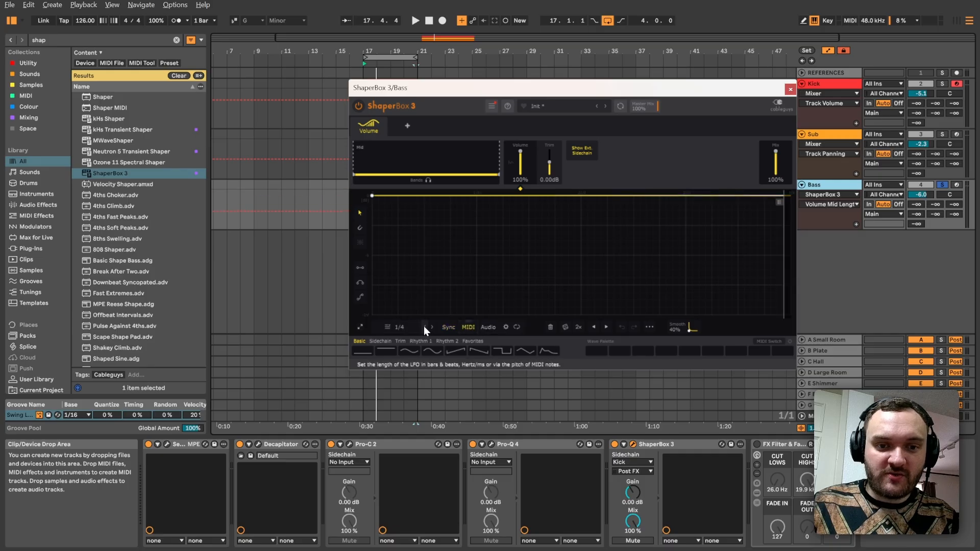
pyautogui.click(492, 106)
pyautogui.click(520, 352)
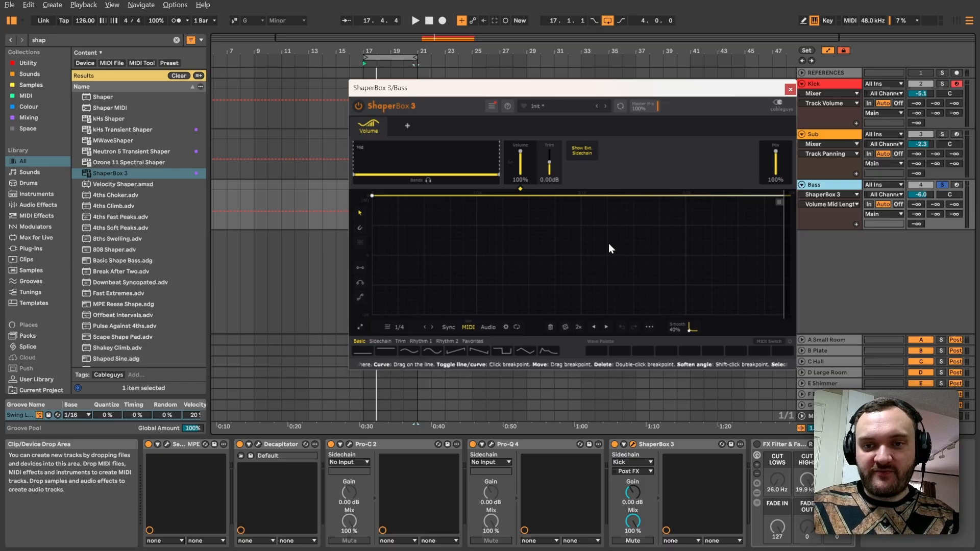
# Step: Copy the Bass track's ShaperBox 3 to the Kick track before Pro-Q 4 and open the copy
pyautogui.click(790, 90)
pyautogui.click(677, 448)
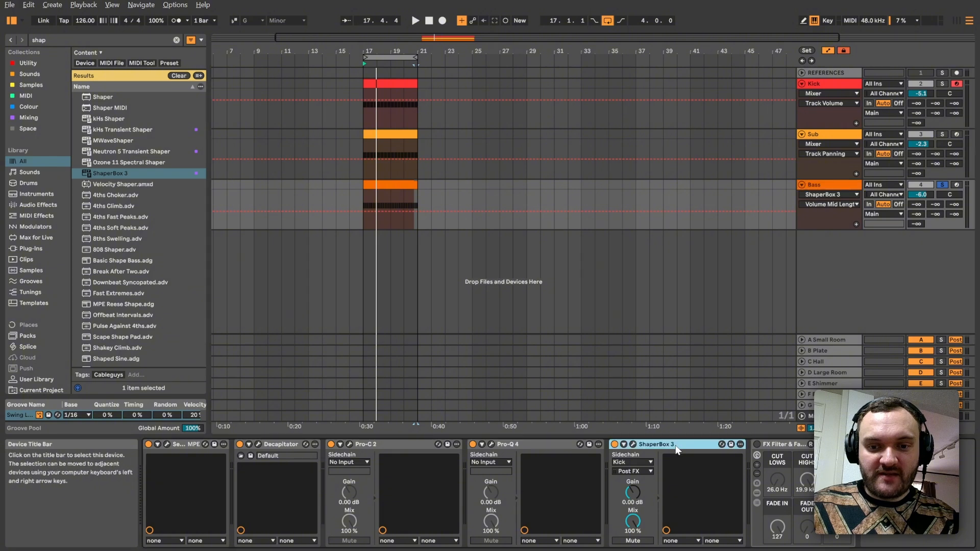
pyautogui.click(826, 82)
pyautogui.hotkey('ctrl', 'v')
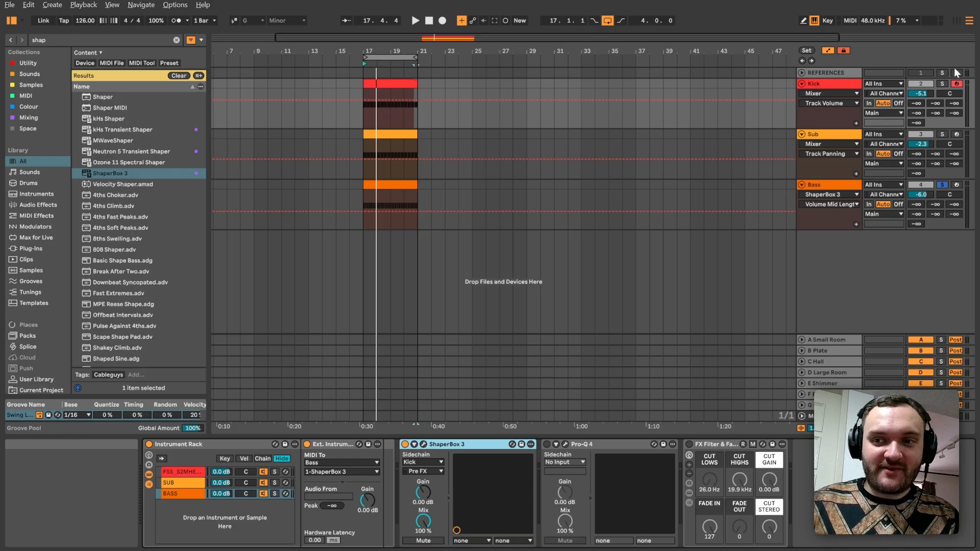
pyautogui.click(424, 446)
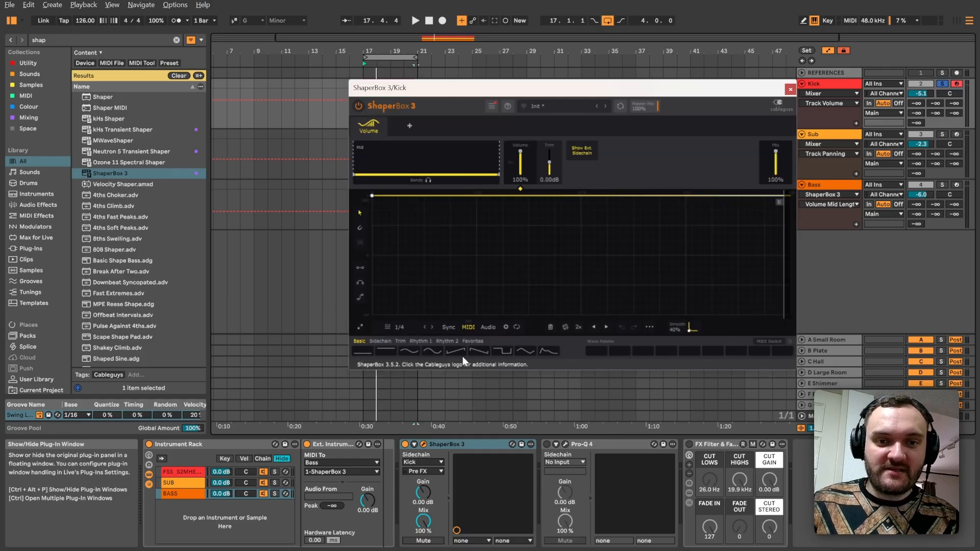
# Step: Solo the selected band in the Kick's ShaperBox 3 and add Low/Mid and Mid/High splits, the upper one at about 4.86 kHz
pyautogui.click(429, 180)
pyautogui.moveTo(354, 160); pyautogui.dragTo(377, 160)
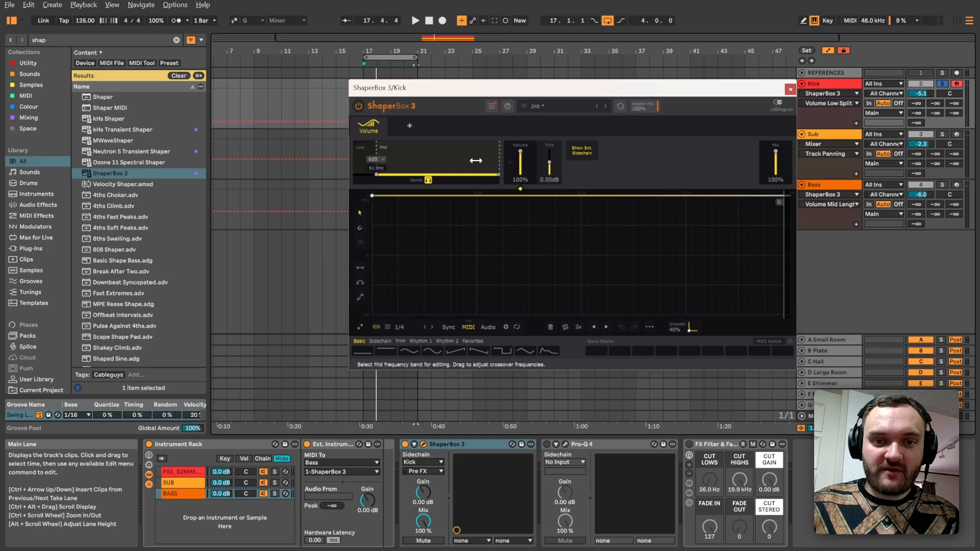
pyautogui.moveTo(499, 160); pyautogui.dragTo(474, 159)
pyautogui.moveTo(377, 157); pyautogui.dragTo(389, 158)
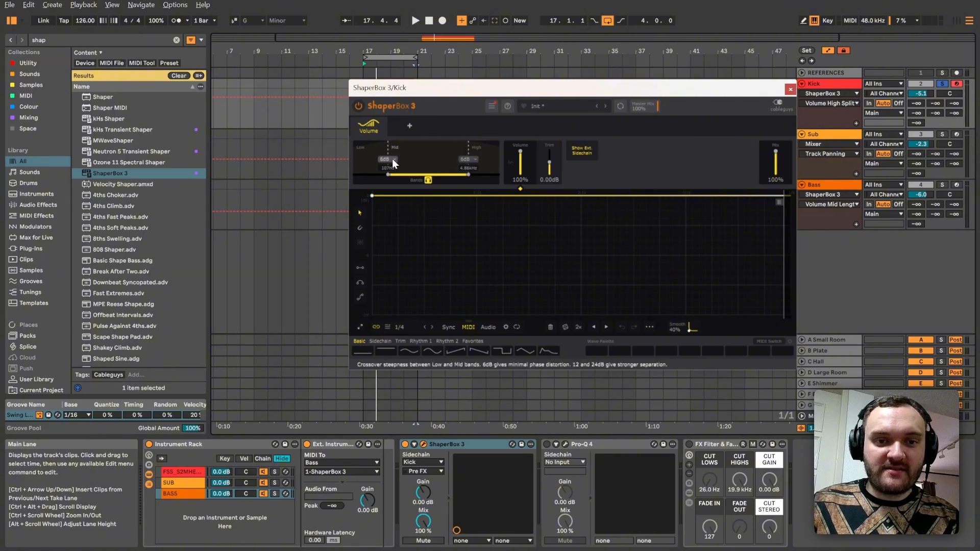
# Step: Set both band crossover slopes to 24 dB and move the Low/Mid split to about 110 Hz
pyautogui.click(392, 158)
pyautogui.click(396, 198)
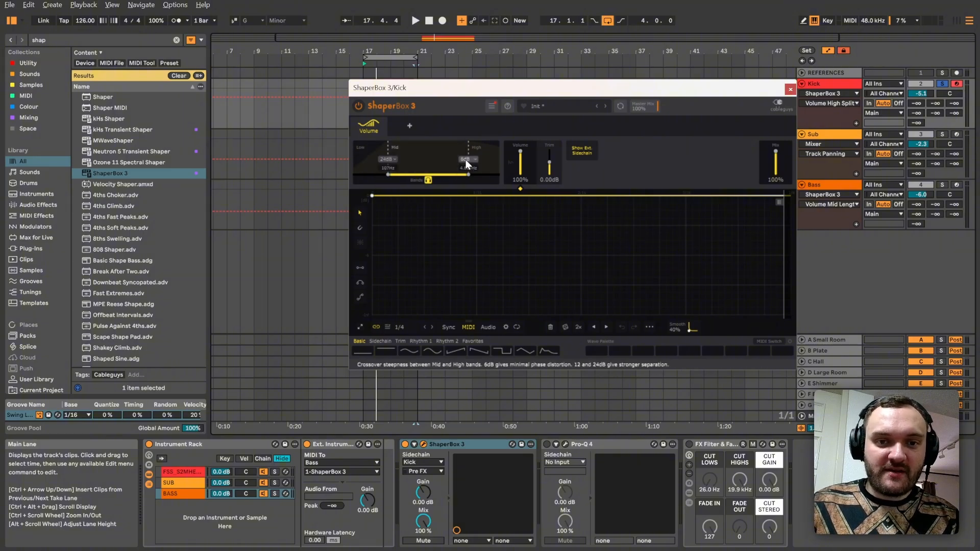
pyautogui.click(473, 196)
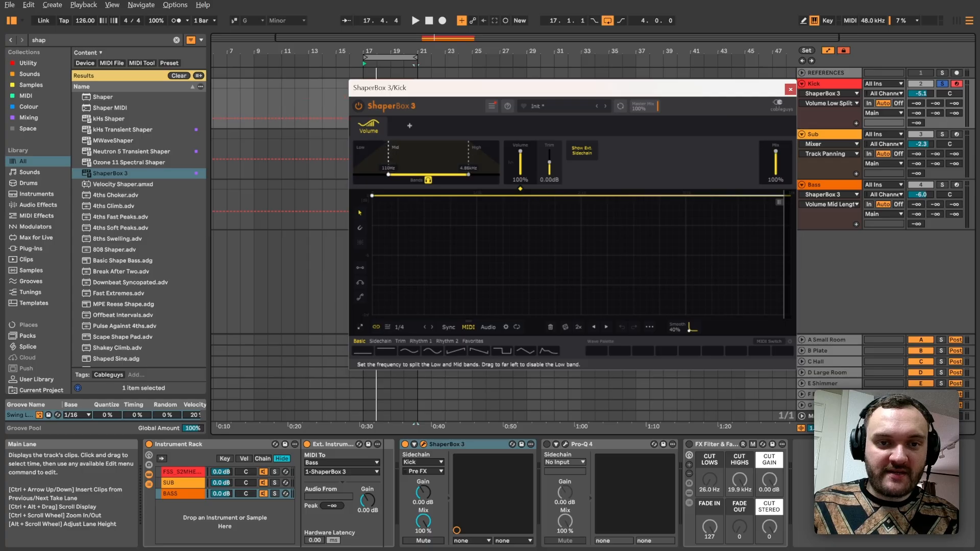
pyautogui.moveTo(390, 145); pyautogui.dragTo(389, 145)
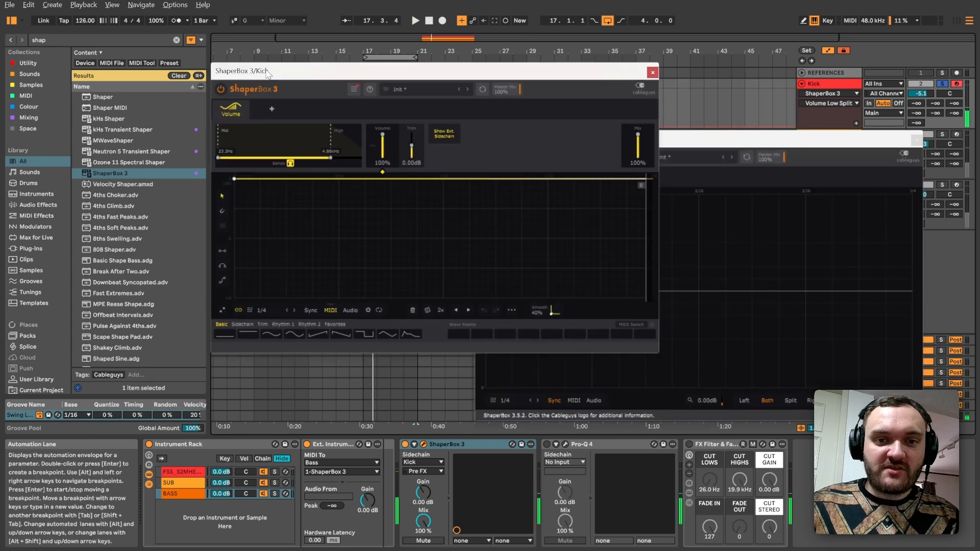
# Step: Arrange the Kick and Main ShaperBox 3 windows so the band controls and the oscilloscope are both visible
pyautogui.moveTo(460, 74); pyautogui.dragTo(416, 55)
pyautogui.moveTo(644, 141); pyautogui.dragTo(700, 203)
pyautogui.moveTo(395, 63); pyautogui.dragTo(331, 49)
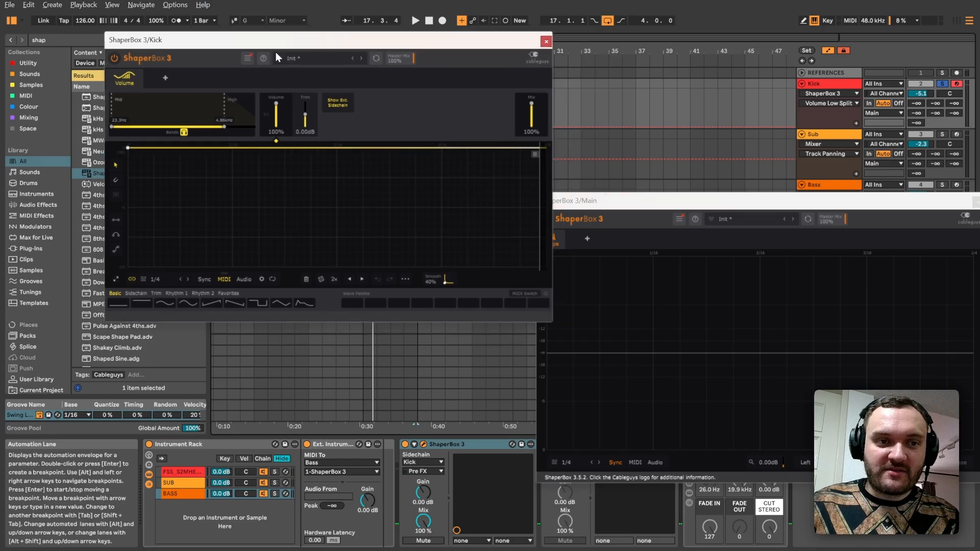
# Step: Set the Kick's Low/Mid split to about 202 Hz during playback and audition the soloed low band
pyautogui.press('space')
pyautogui.moveTo(111, 126); pyautogui.dragTo(157, 126)
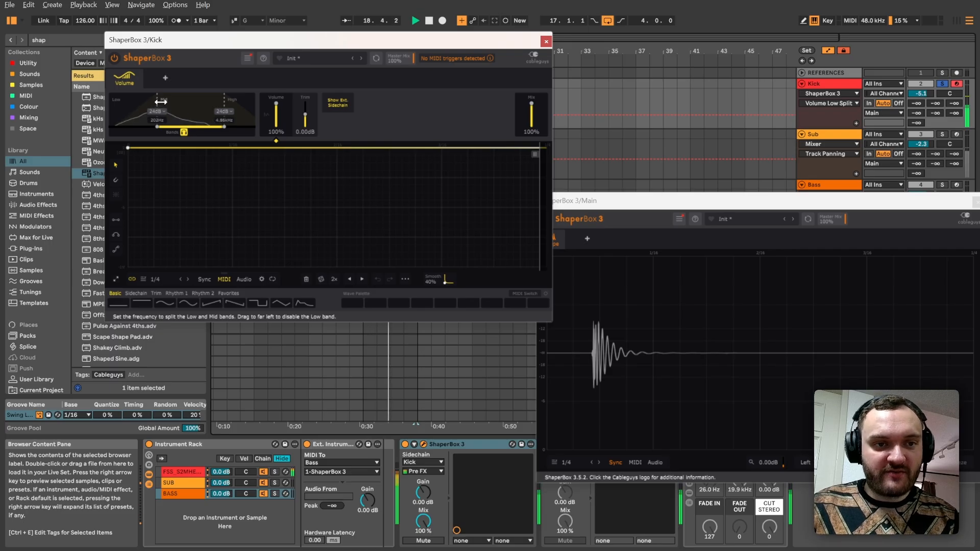
pyautogui.click(137, 101)
pyautogui.press('space')
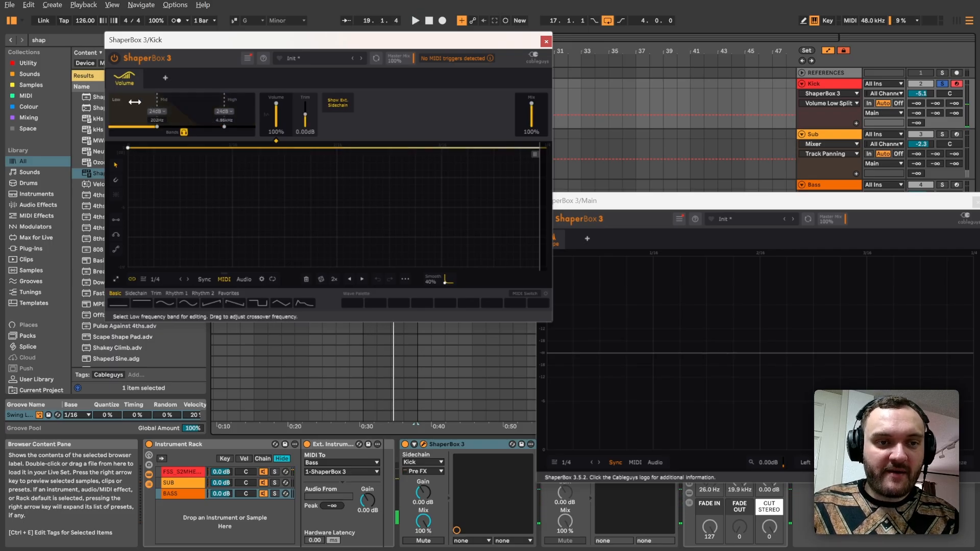
pyautogui.press('space')
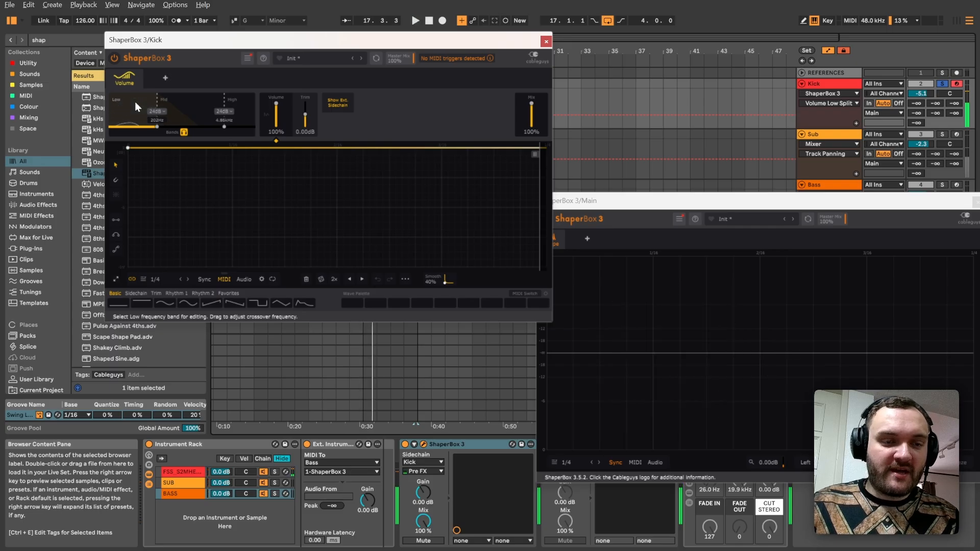
# Step: Audition the Kick's soloed mid band while watching its waveform on the Main scope
pyautogui.click(174, 105)
pyautogui.press('space')
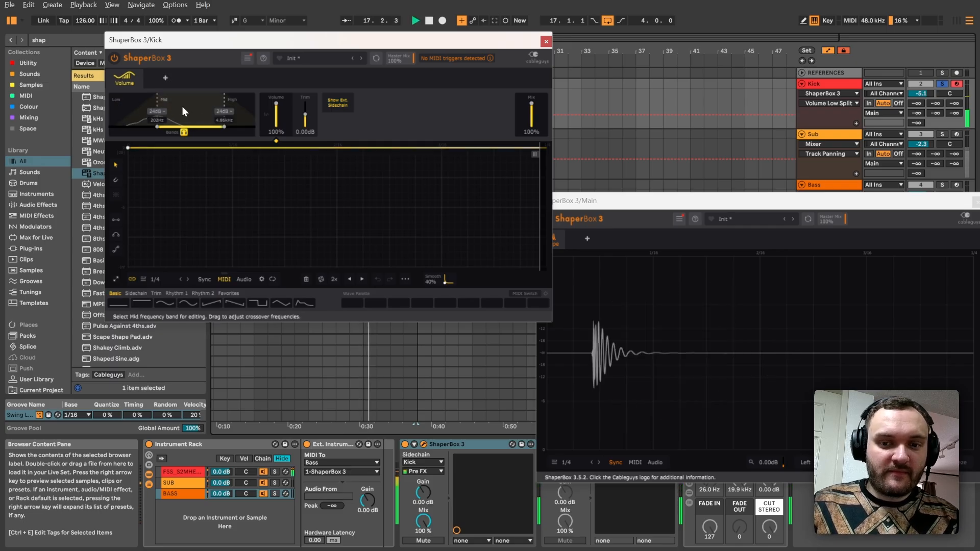
pyautogui.press('space')
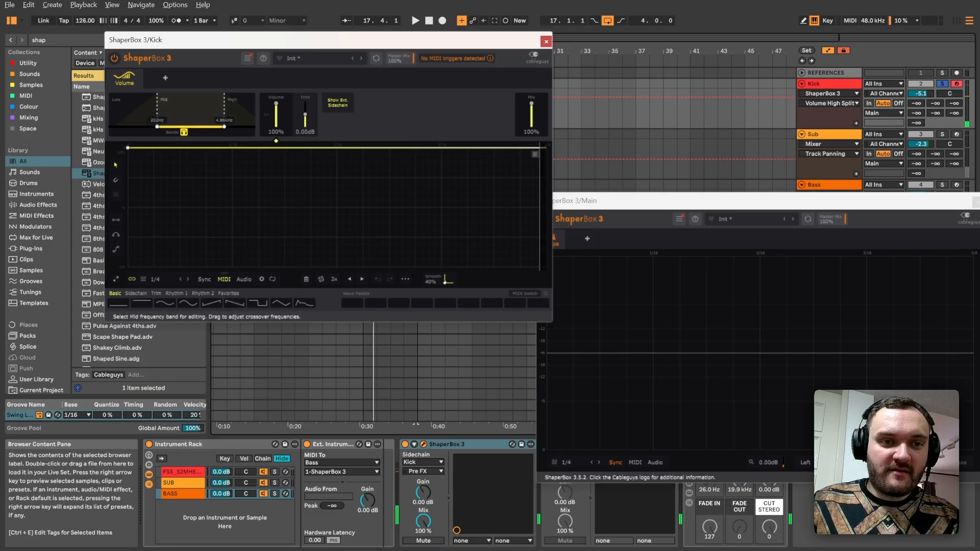
pyautogui.press('space')
pyautogui.press('space')
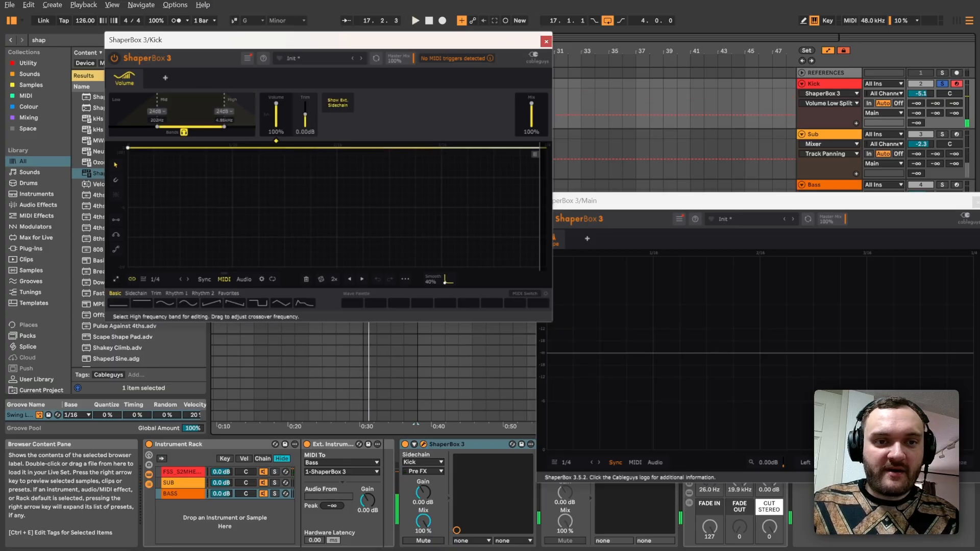
# Step: Set the Kick's Mid/High split to about 1.8 kHz and audition the high, mid and low bands in turn
pyautogui.click(229, 105)
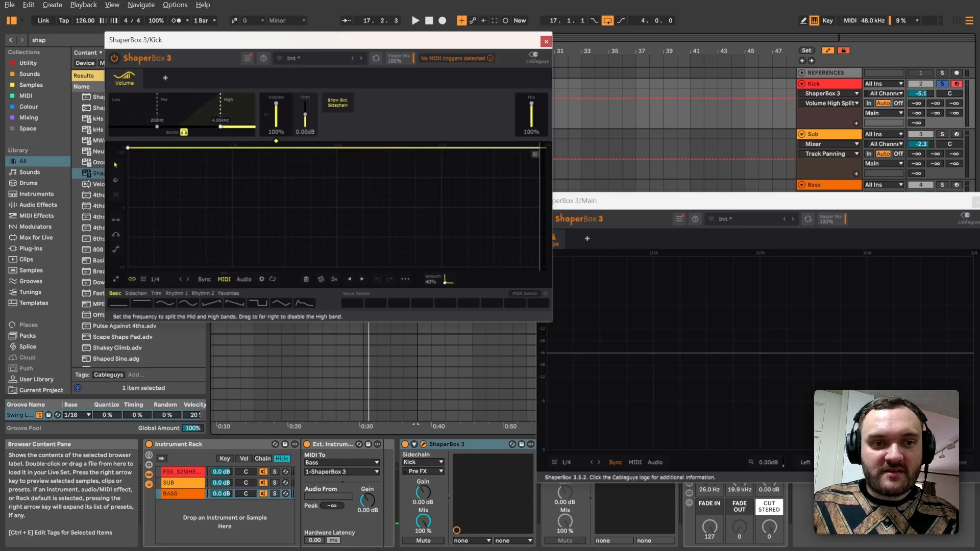
pyautogui.press('space')
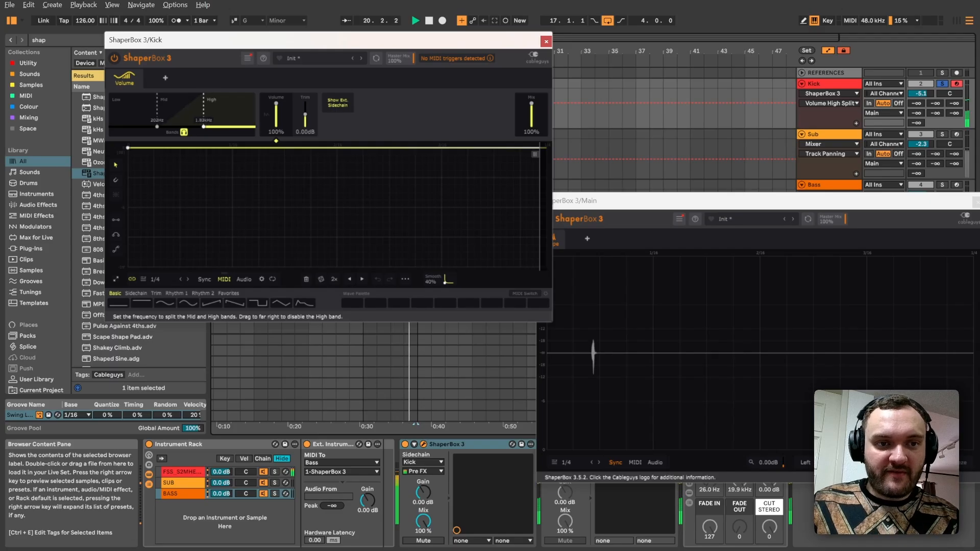
pyautogui.click(187, 102)
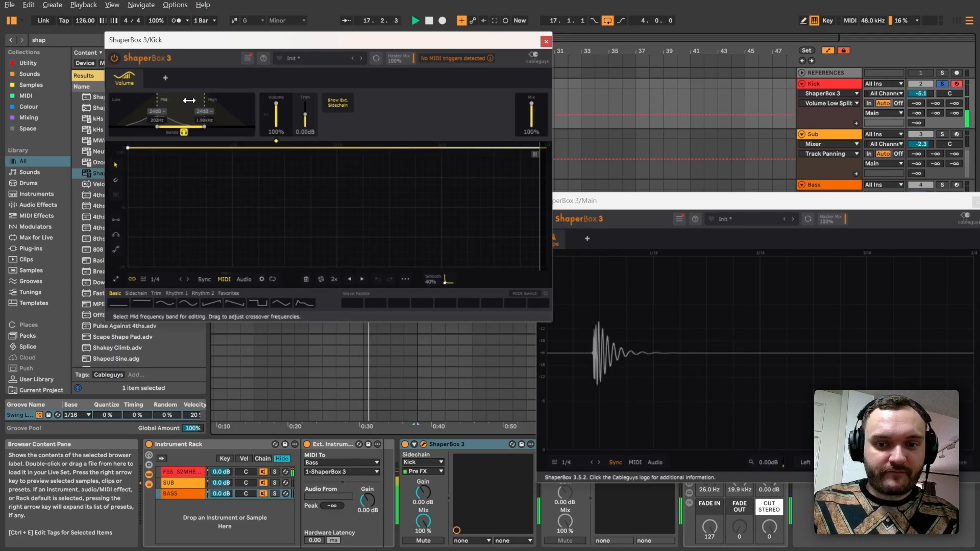
pyautogui.click(137, 98)
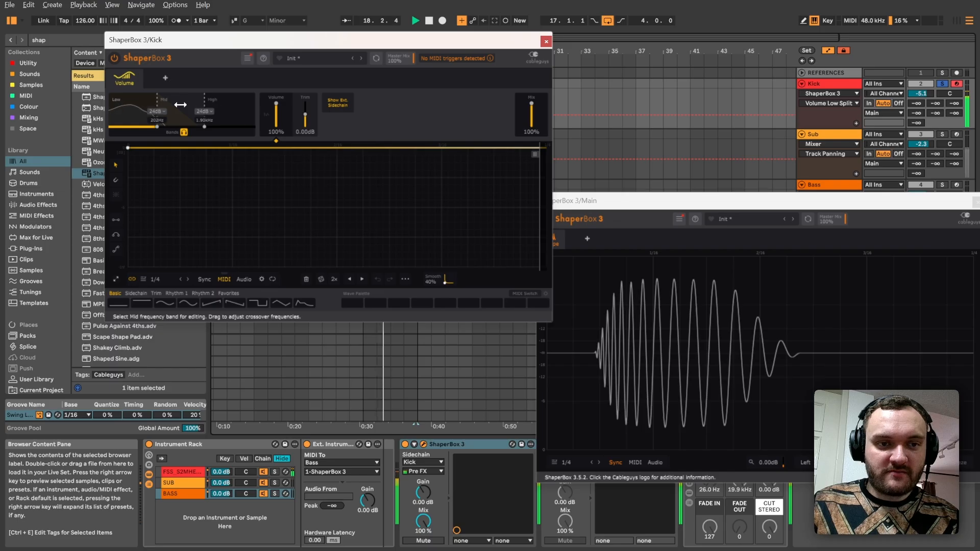
pyautogui.click(180, 105)
pyautogui.click(231, 109)
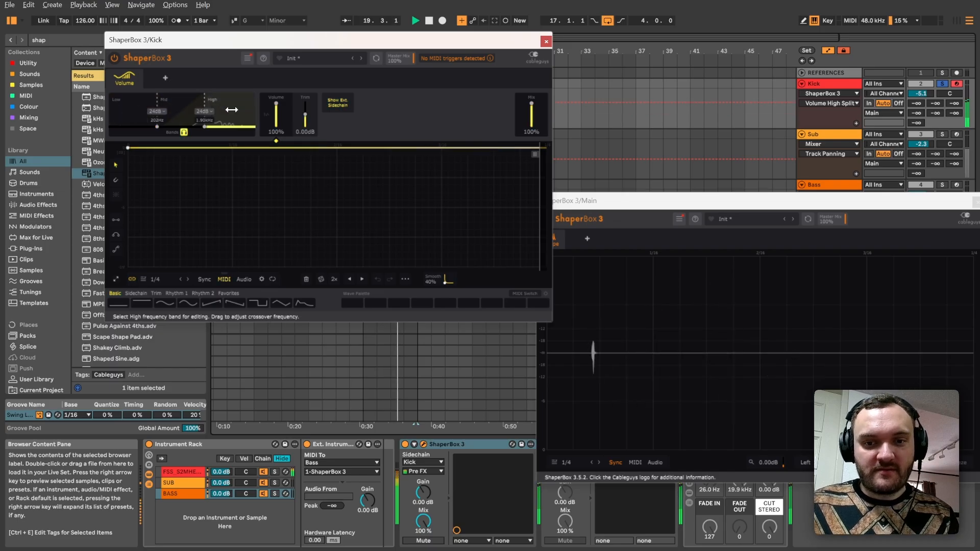
pyautogui.press('space')
# Step: Hide the plug-in windows and replace the Bass track's ShaperBox 3 with a copy of the Kick track's ShaperBox 3
pyautogui.hotkey('ctrl', 'alt', 'p')
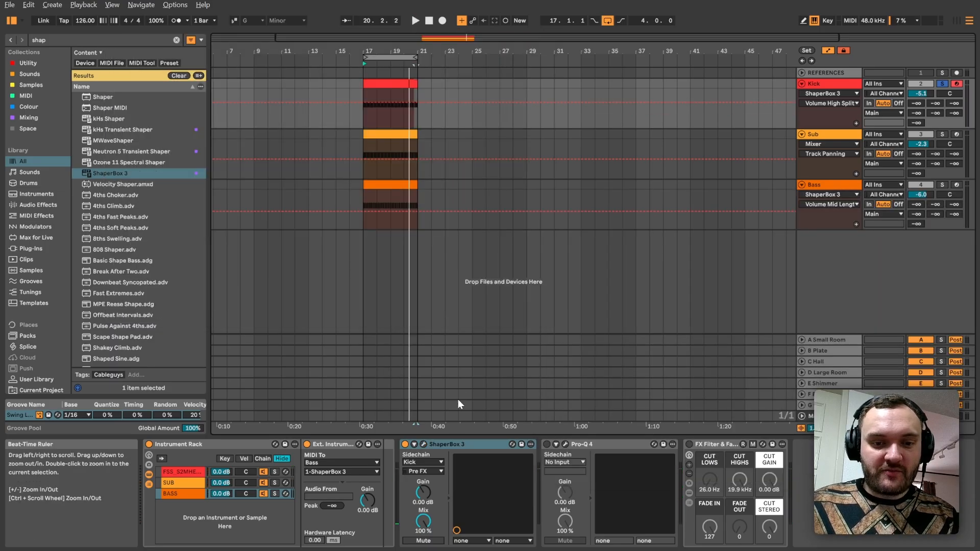
pyautogui.click(458, 443)
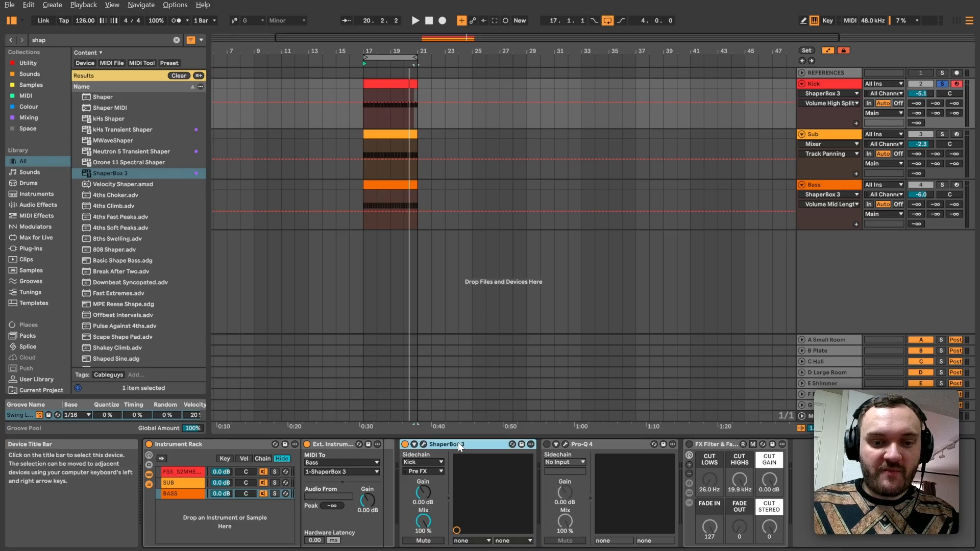
pyautogui.click(814, 184)
pyautogui.click(670, 443)
pyautogui.press('Delete')
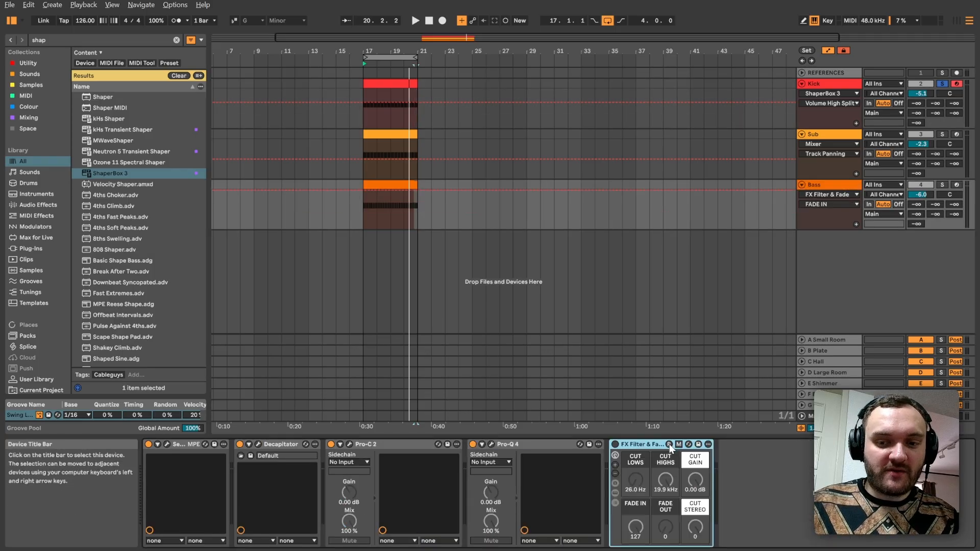
pyautogui.hotkey('ctrl', 'z')
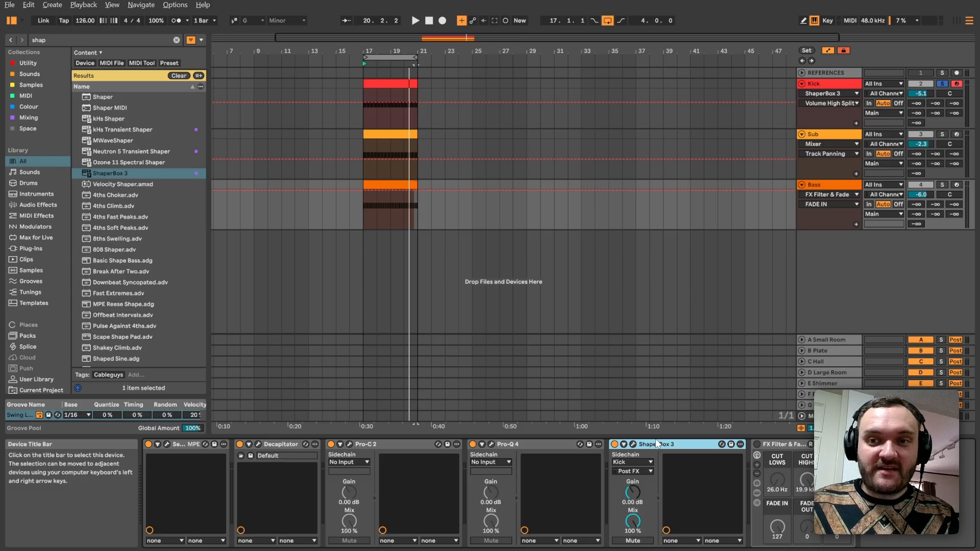
# Step: Route the MIDI output of the BASS chain's external instrument on the Kick track to the Bass track's ShaperBox 3
pyautogui.click(823, 84)
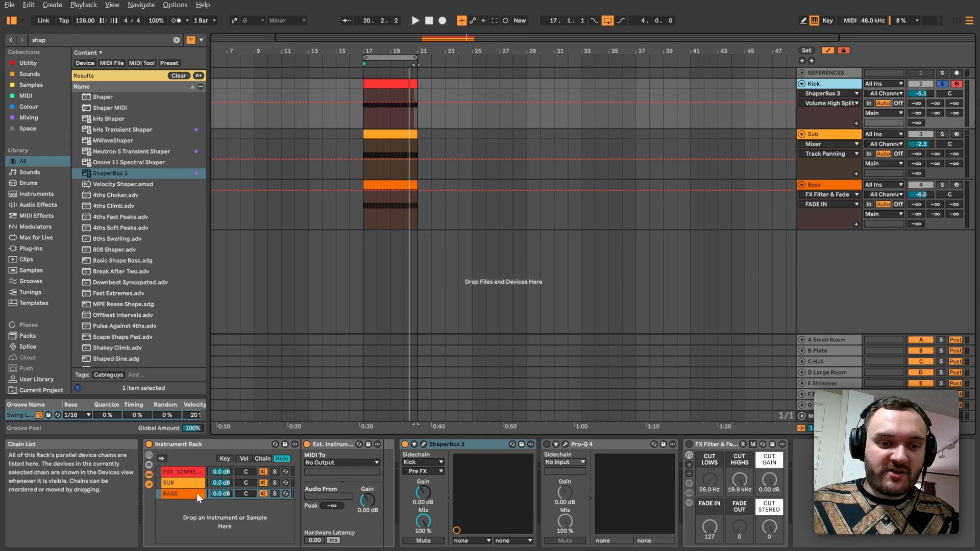
pyautogui.click(182, 493)
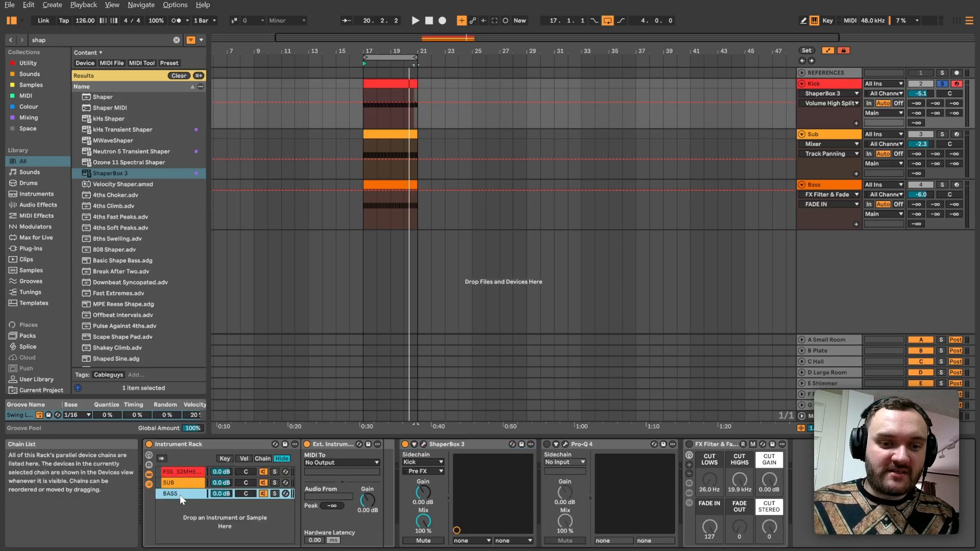
pyautogui.click(323, 464)
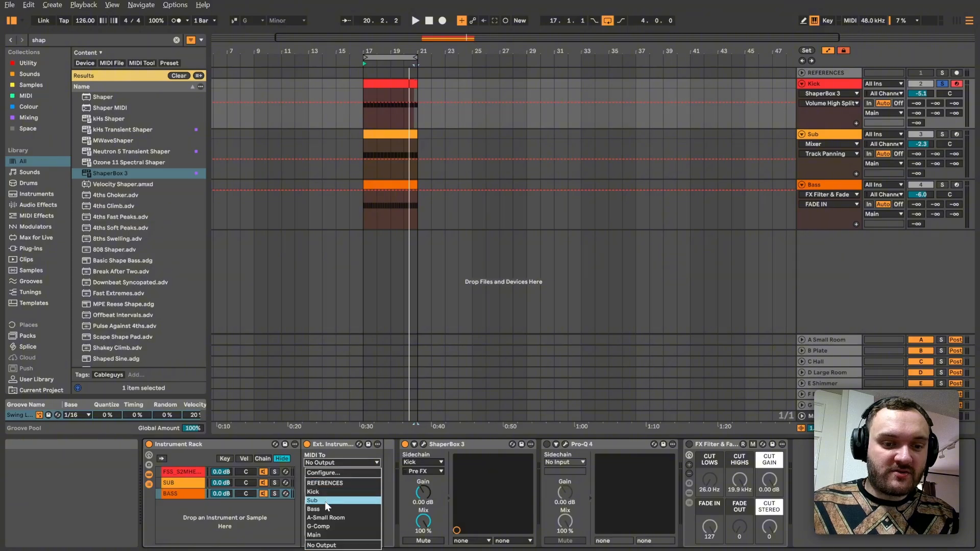
pyautogui.press('Escape')
pyautogui.click(330, 474)
pyautogui.click(333, 501)
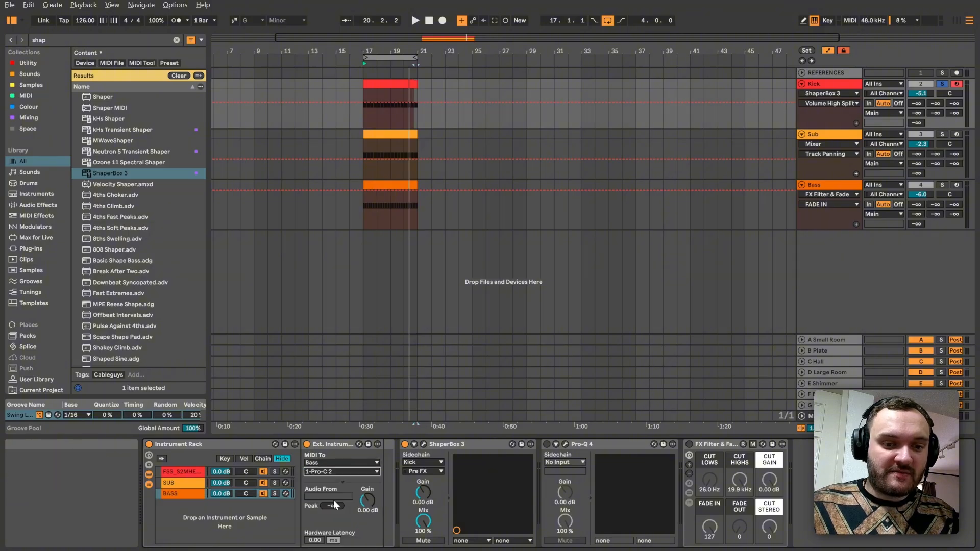
# Step: Open the Bass track's ShaperBox 3 and reposition its window over the arrangement
pyautogui.click(824, 186)
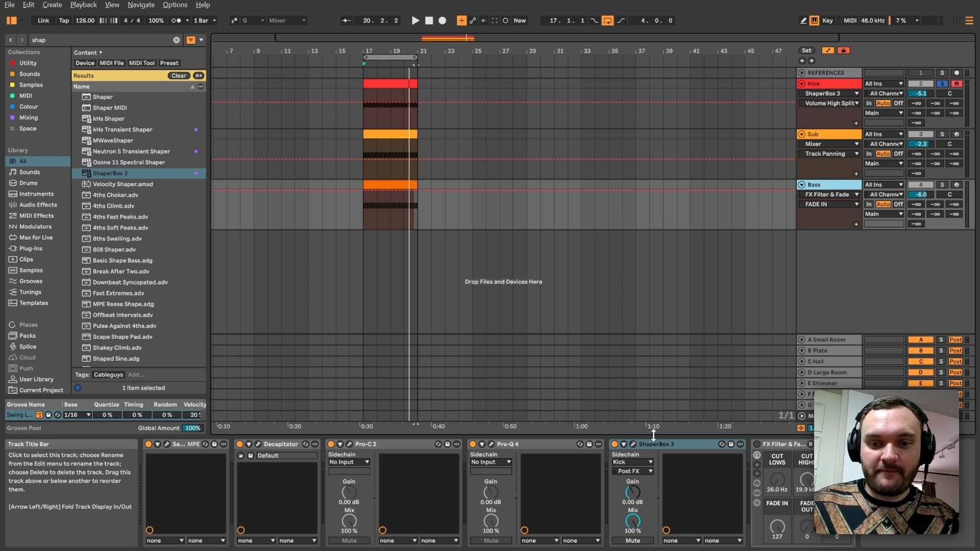
pyautogui.click(634, 444)
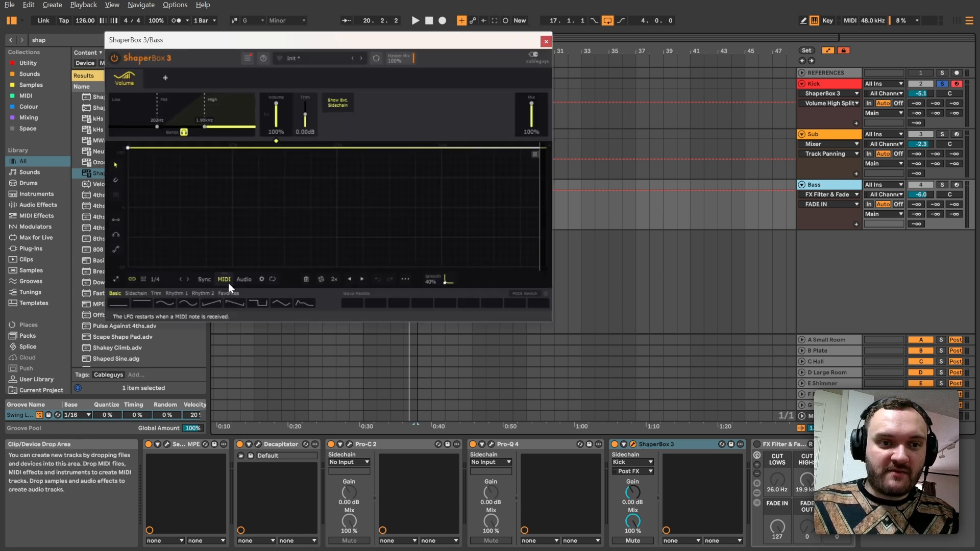
pyautogui.click(248, 59)
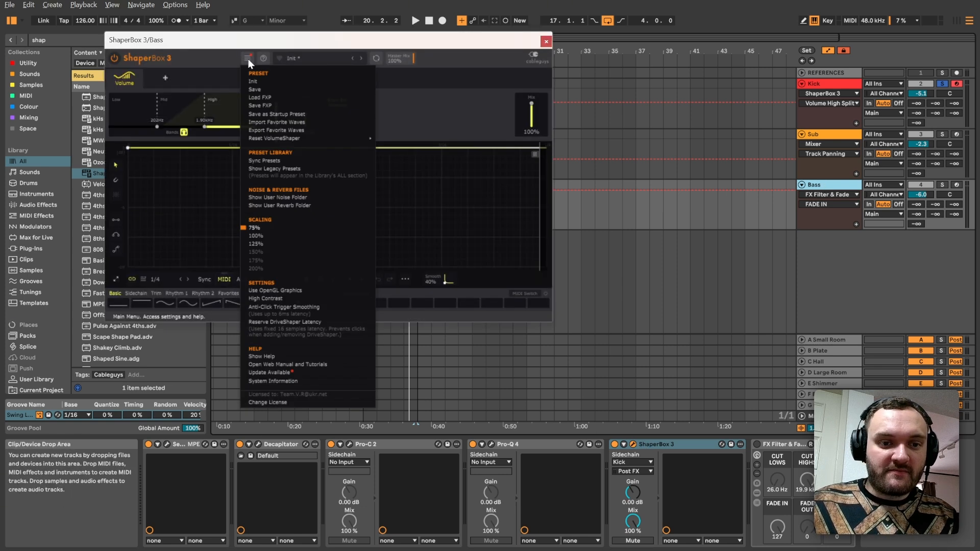
pyautogui.click(212, 73)
pyautogui.moveTo(225, 41); pyautogui.dragTo(377, 86)
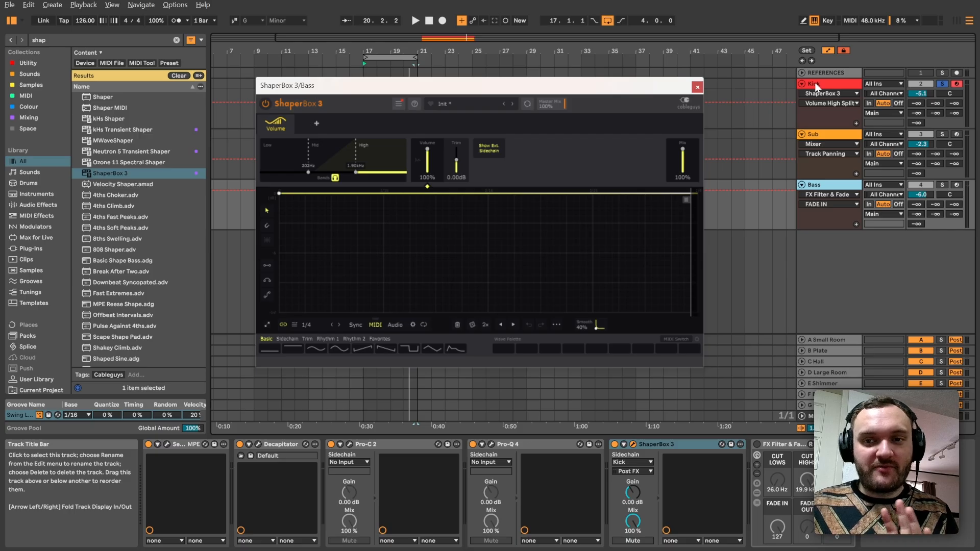
# Step: Open the Kick's ShaperBox 3 and arrange the Kick, Bass and Main plug-in windows so all three are visible
pyautogui.click(816, 87)
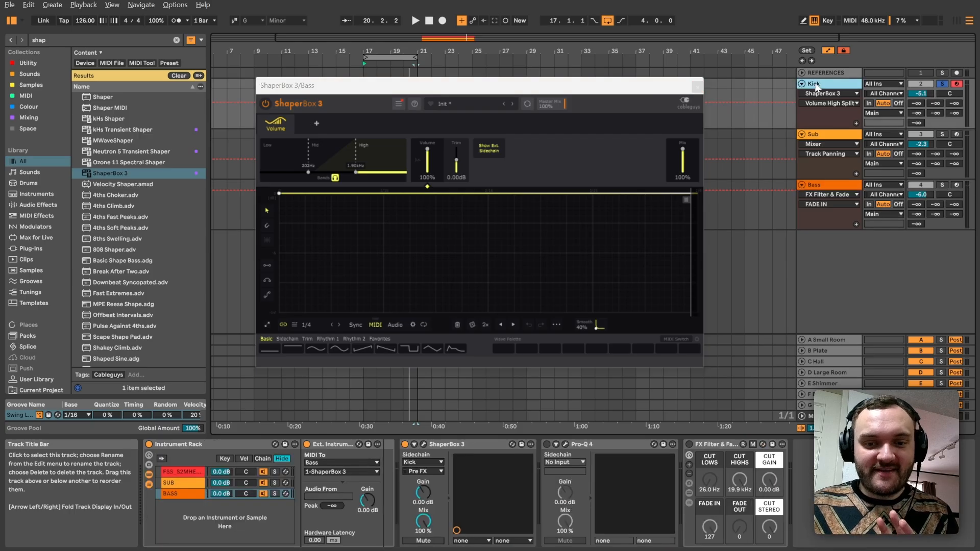
pyautogui.click(423, 445)
pyautogui.moveTo(337, 45); pyautogui.dragTo(243, 2)
pyautogui.moveTo(494, 91); pyautogui.dragTo(328, 285)
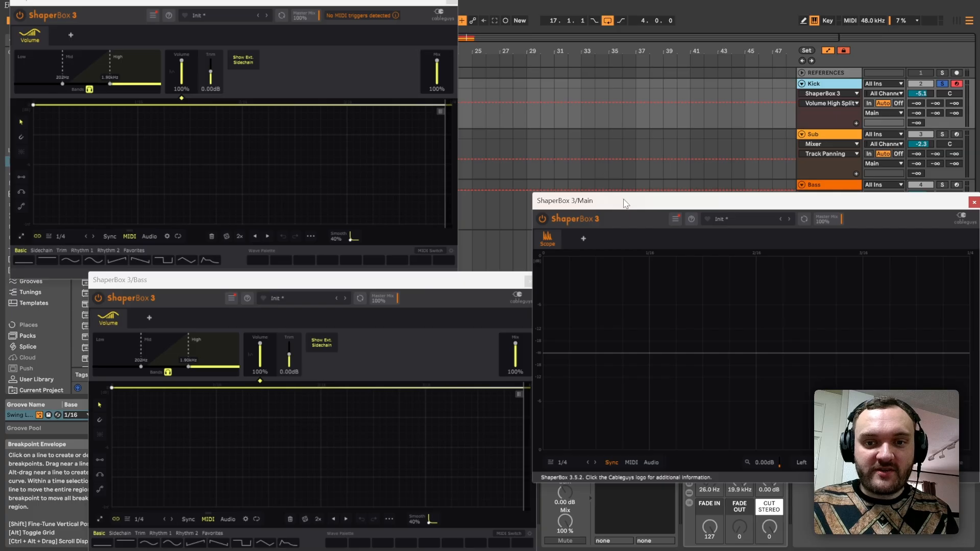
pyautogui.moveTo(623, 200); pyautogui.dragTo(546, 5)
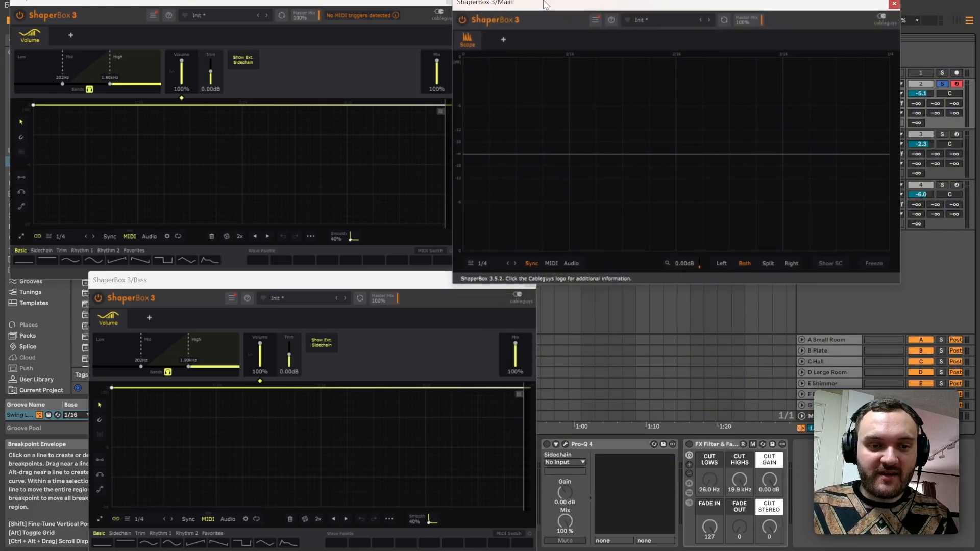
# Step: Select the low band in both the Kick and Bass ShaperBox 3 instances and start playback
pyautogui.click(37, 68)
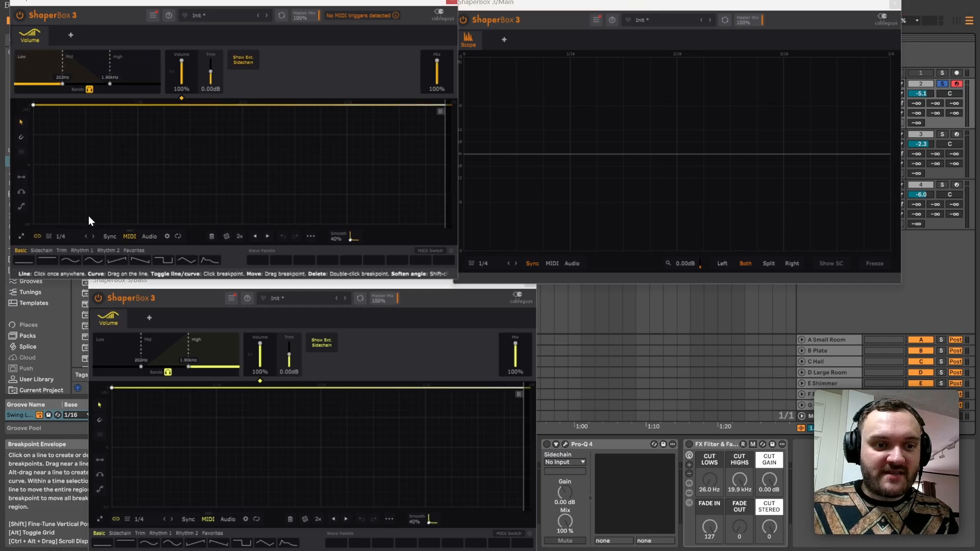
pyautogui.click(114, 350)
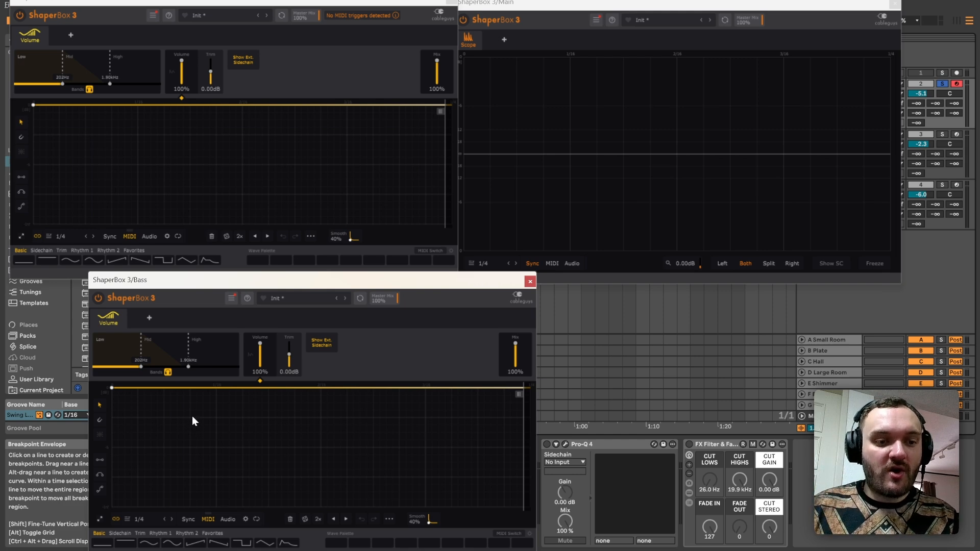
pyautogui.press('space')
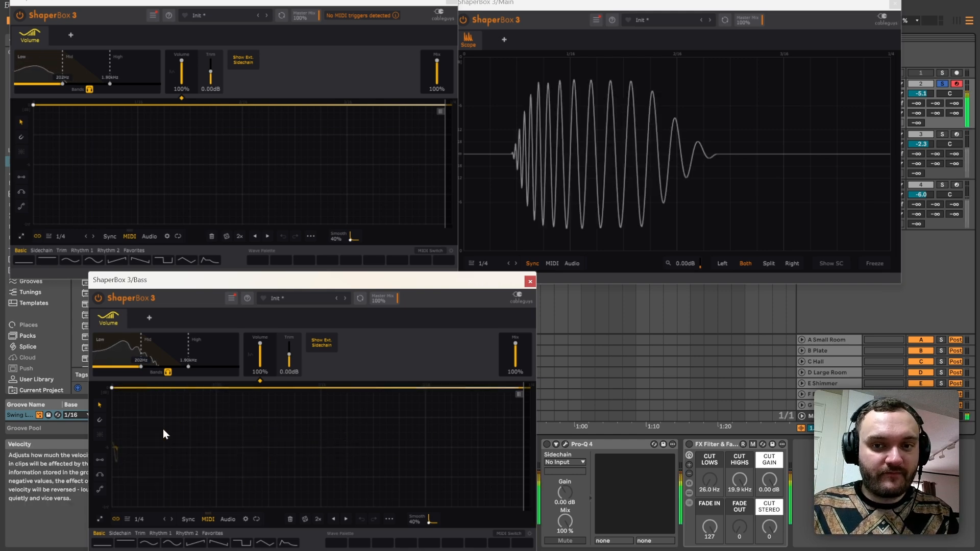
# Step: Stop playback, solo the Bass track instead of the Kick, and play it to view its low band on the Main scope
pyautogui.press('space')
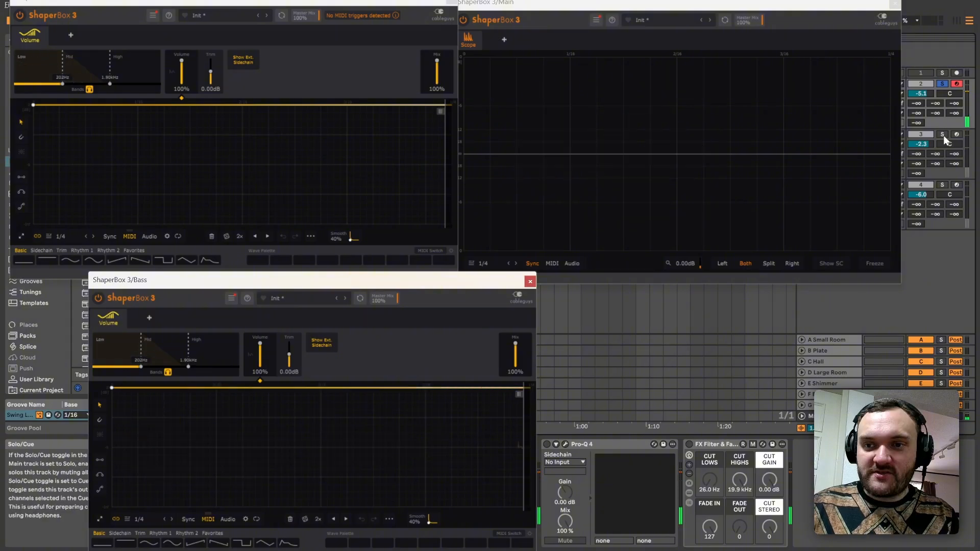
pyautogui.click(943, 184)
pyautogui.press('space')
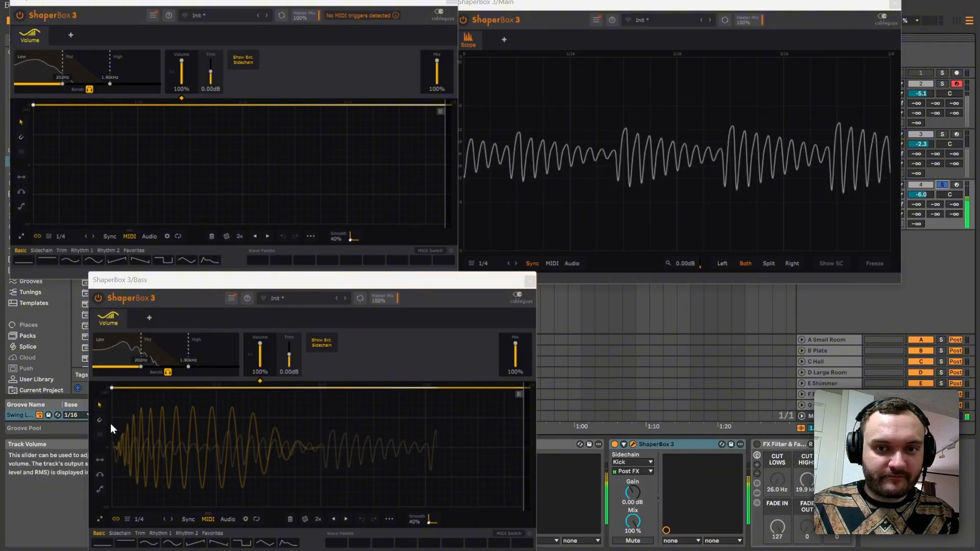
# Step: Shape the Bass low-band volume curve to zero at the start, held for about a third of the cycle, with a curved rise to full near the midpoint
pyautogui.moveTo(129, 470); pyautogui.dragTo(112, 507)
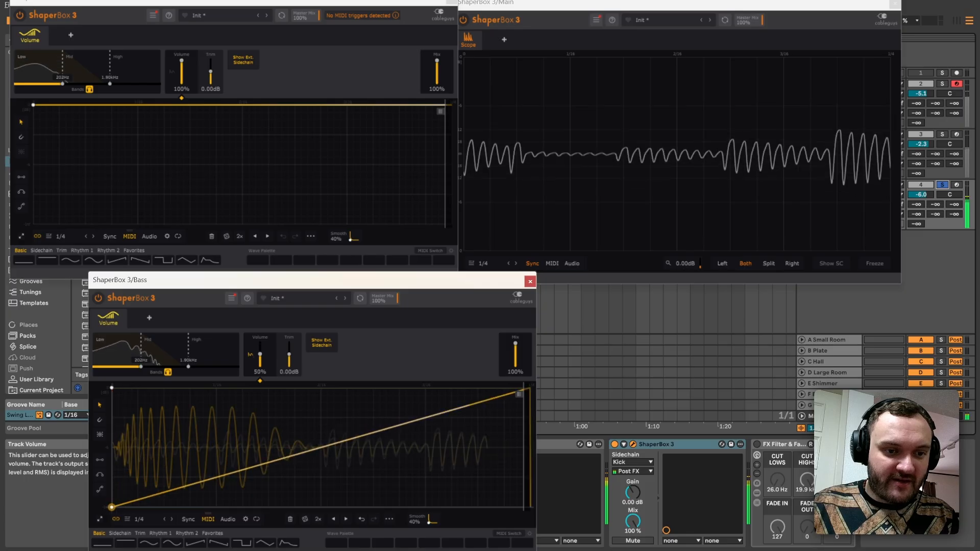
pyautogui.press('space')
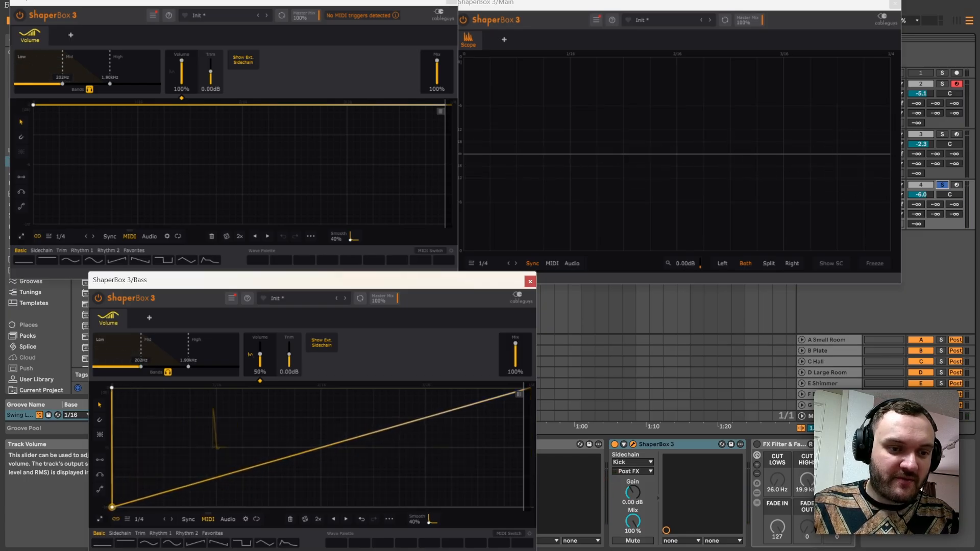
pyautogui.press('space')
pyautogui.moveTo(288, 455); pyautogui.dragTo(253, 507)
pyautogui.moveTo(327, 473); pyautogui.dragTo(316, 388)
pyautogui.moveTo(284, 448); pyautogui.dragTo(290, 464)
pyautogui.press('space')
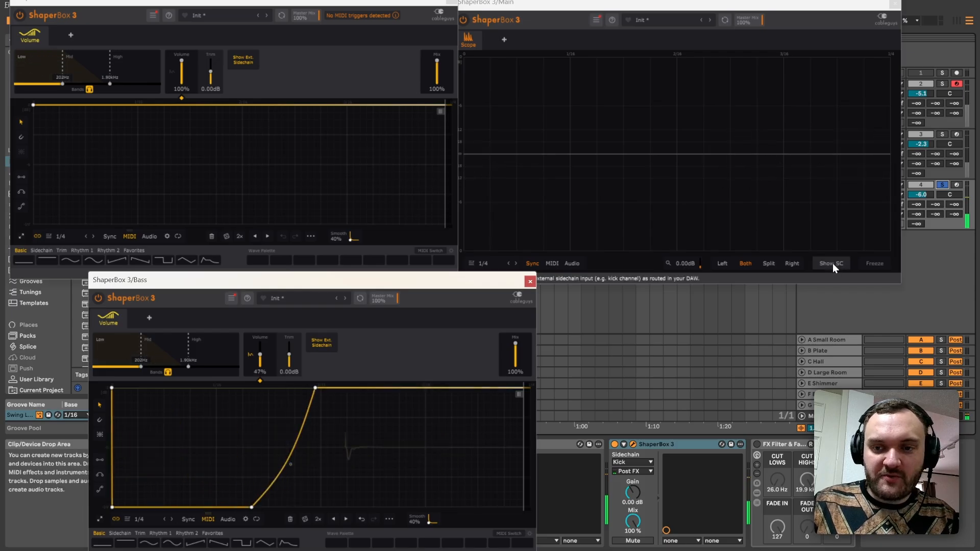
# Step: Compare the ducked bass with the external sidechain overlay on the Main scope, hide the overlay, and solo the Kick alongside the Bass
pyautogui.click(833, 263)
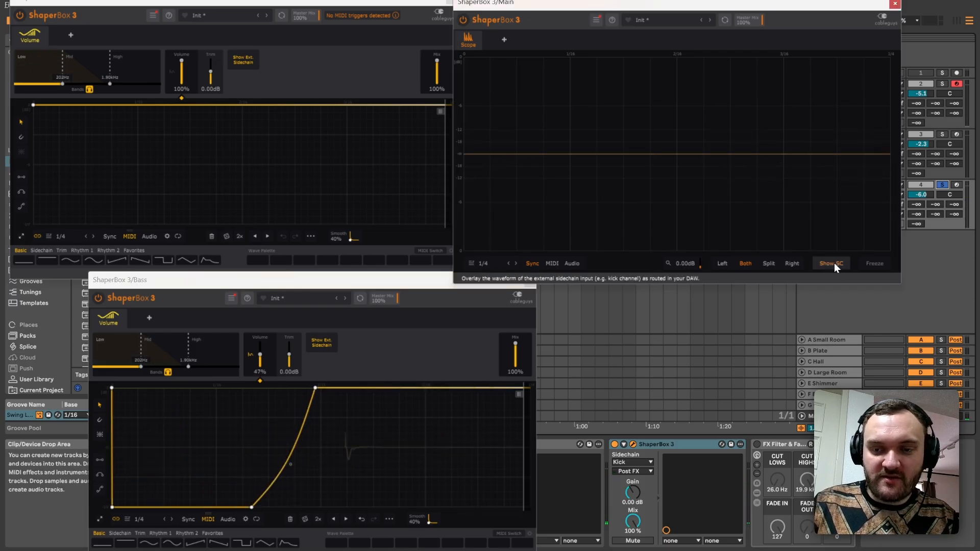
pyautogui.press('space')
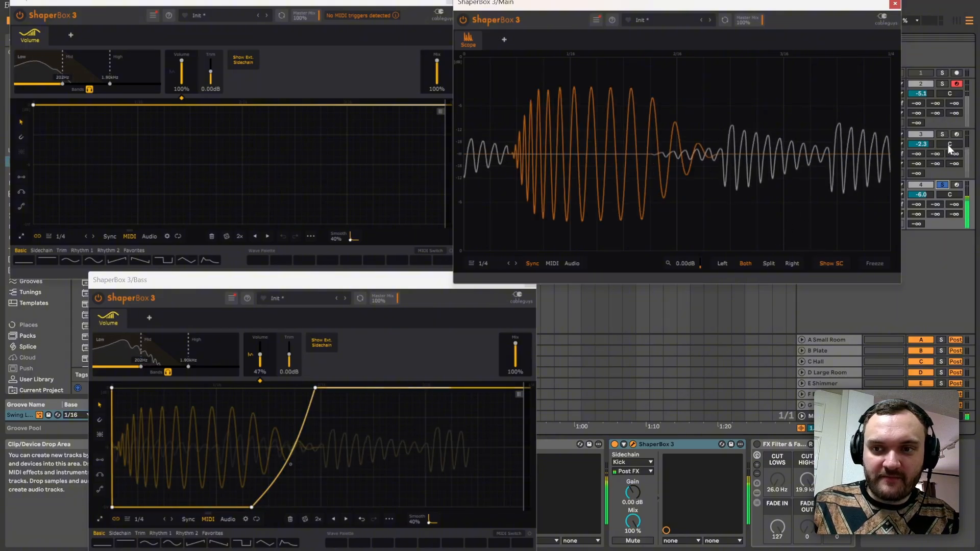
pyautogui.click(832, 264)
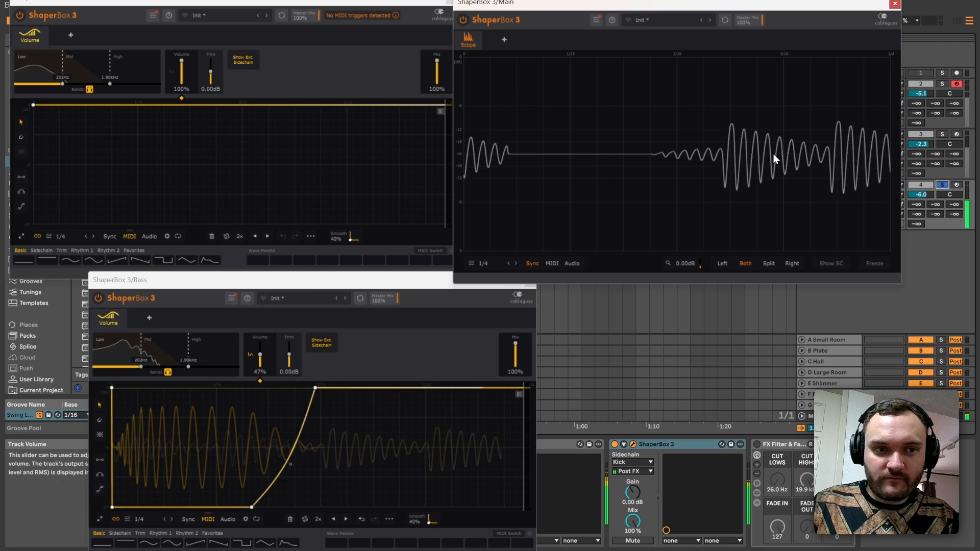
pyautogui.click(943, 83)
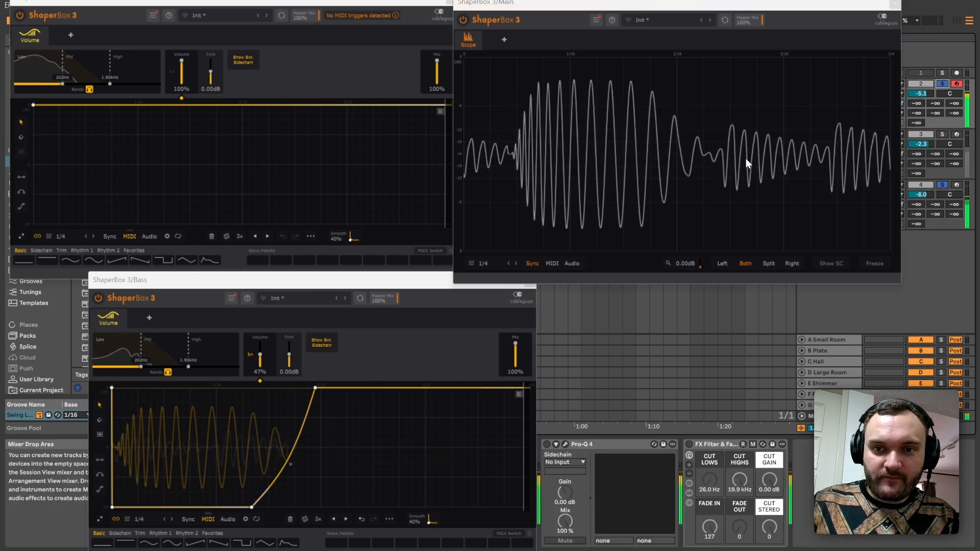
pyautogui.press('space')
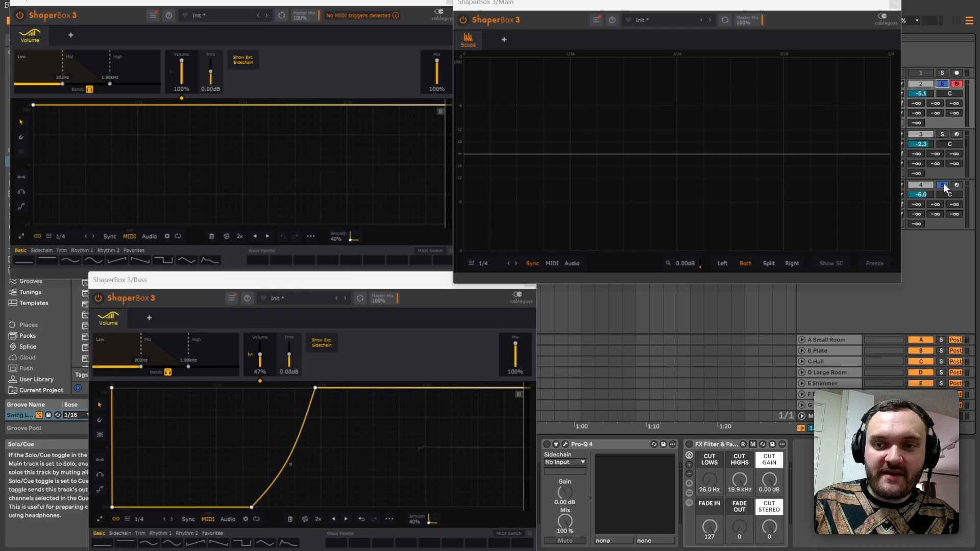
# Step: Play with the Bass solo switched off and on to compare the kick alone with the combined kick and bass lows on the Main scope
pyautogui.click(944, 184)
pyautogui.press('space')
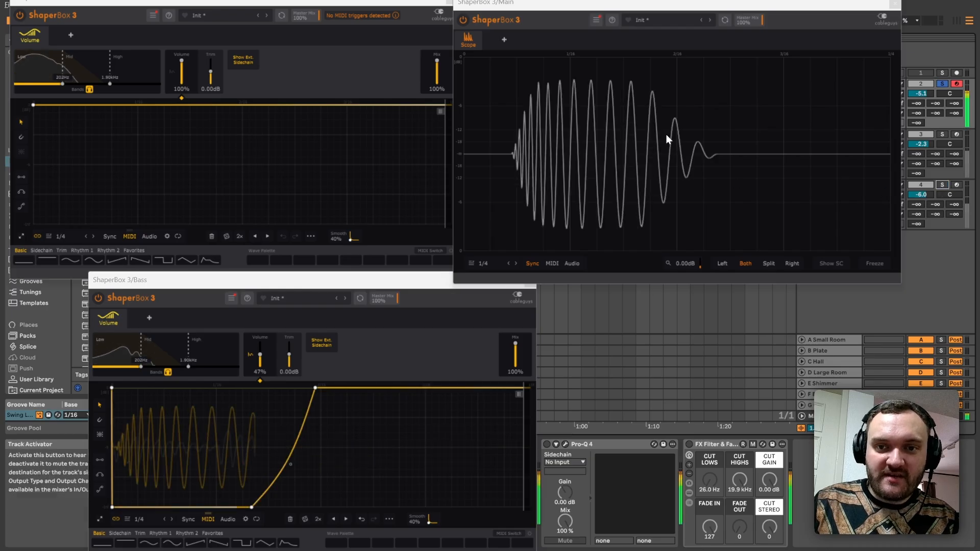
pyautogui.press('space')
pyautogui.click(943, 185)
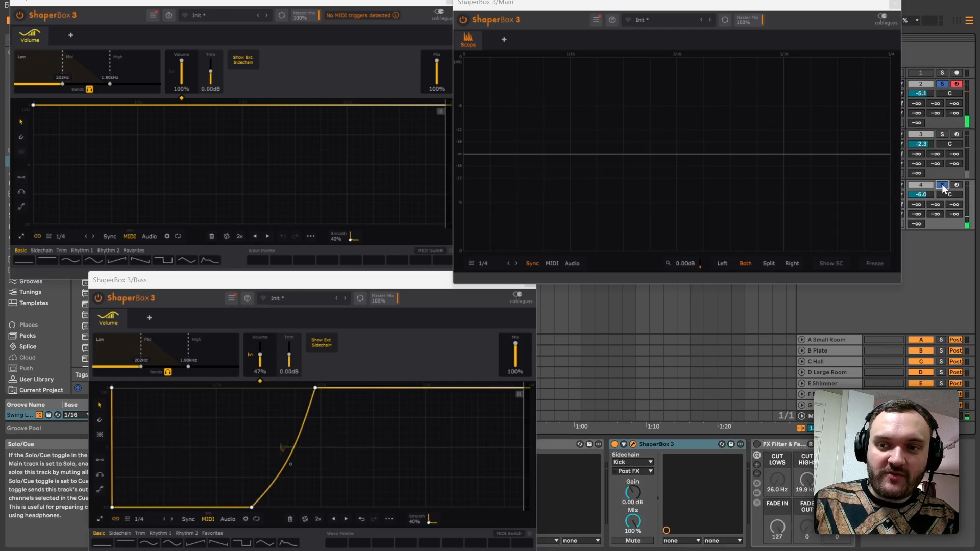
pyautogui.click(942, 184)
pyautogui.press('space')
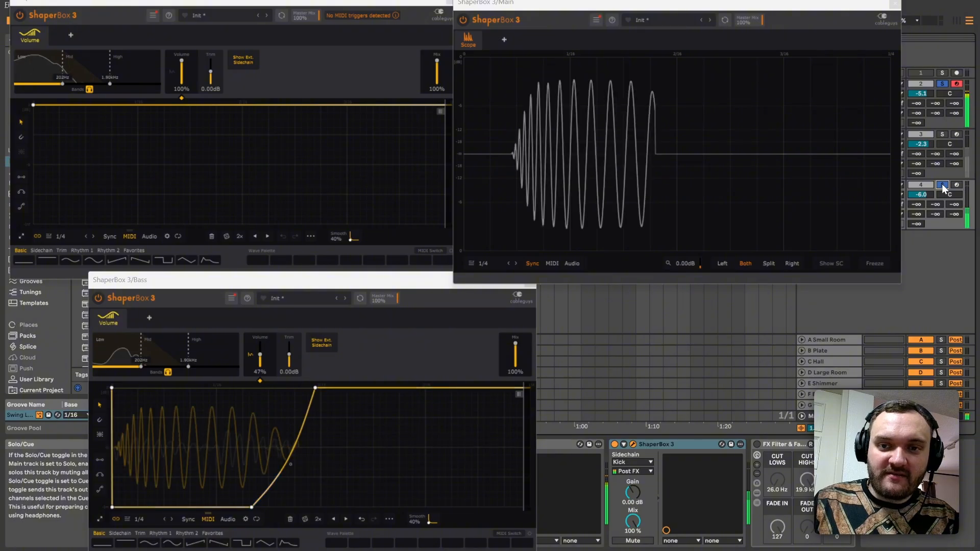
pyautogui.click(942, 184)
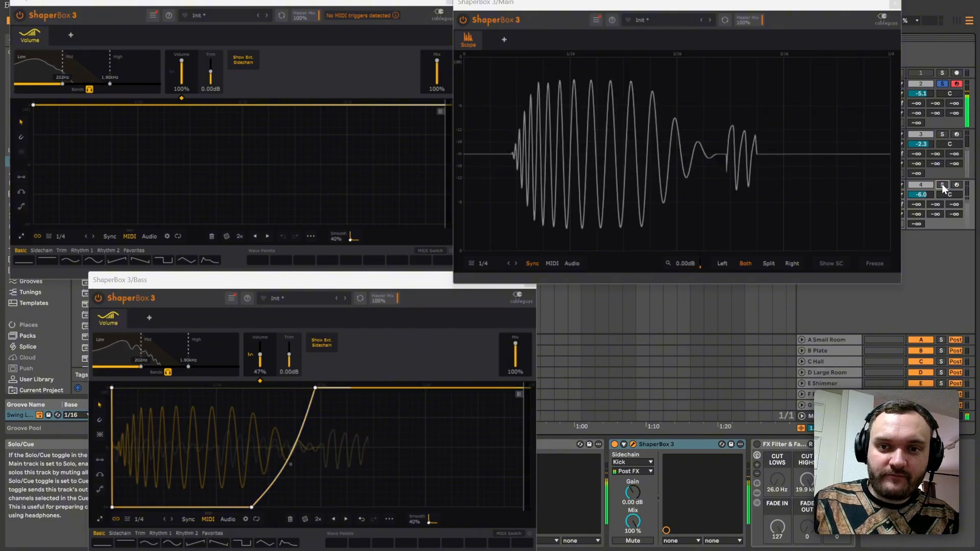
pyautogui.press('space')
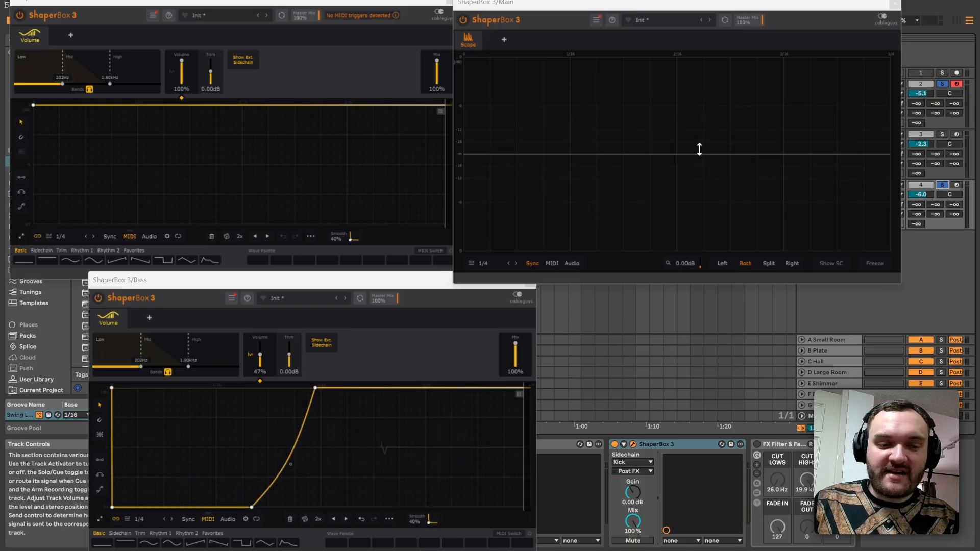
pyautogui.press('space')
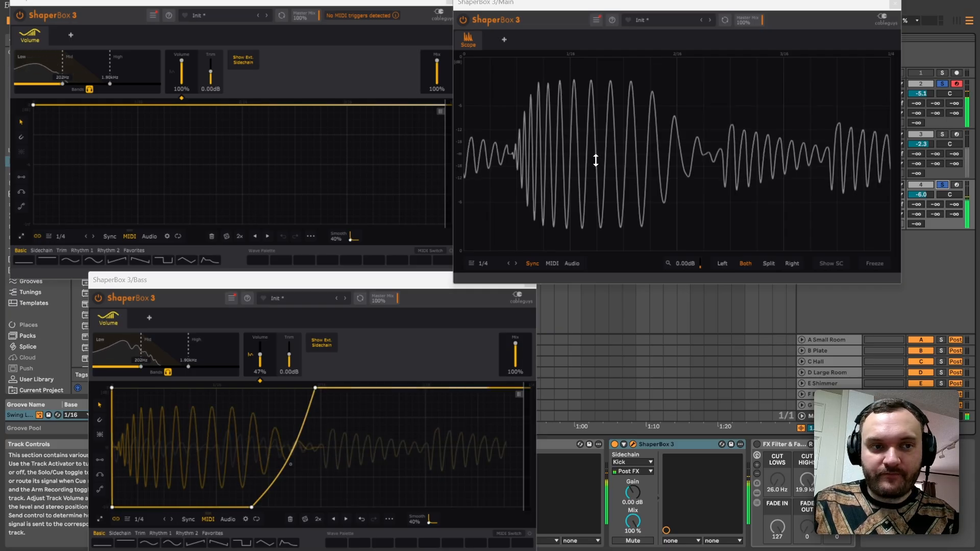
pyautogui.press('space')
# Step: Switch the Kick and Bass ShaperBox 3 instances to the mid band and play it back on the Main scope
pyautogui.click(84, 67)
pyautogui.click(157, 344)
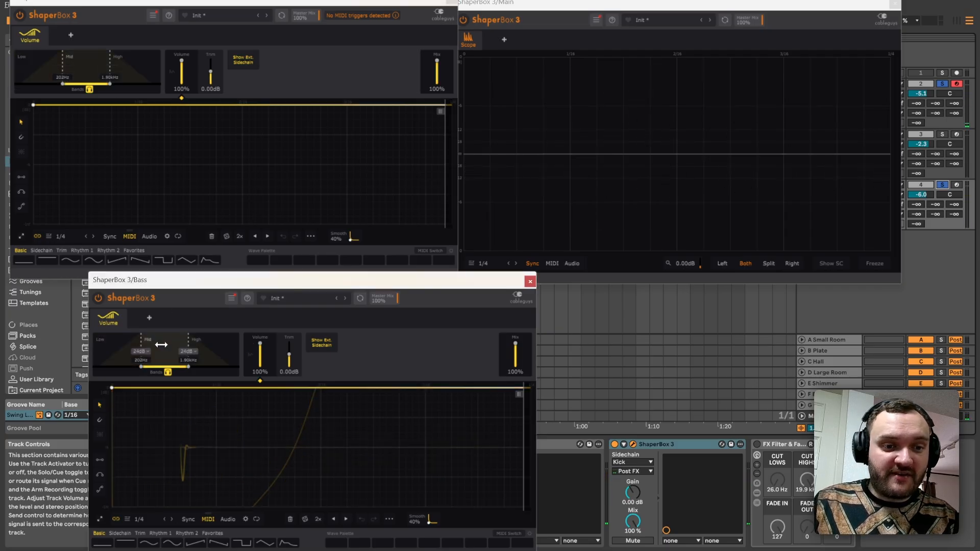
pyautogui.press('space')
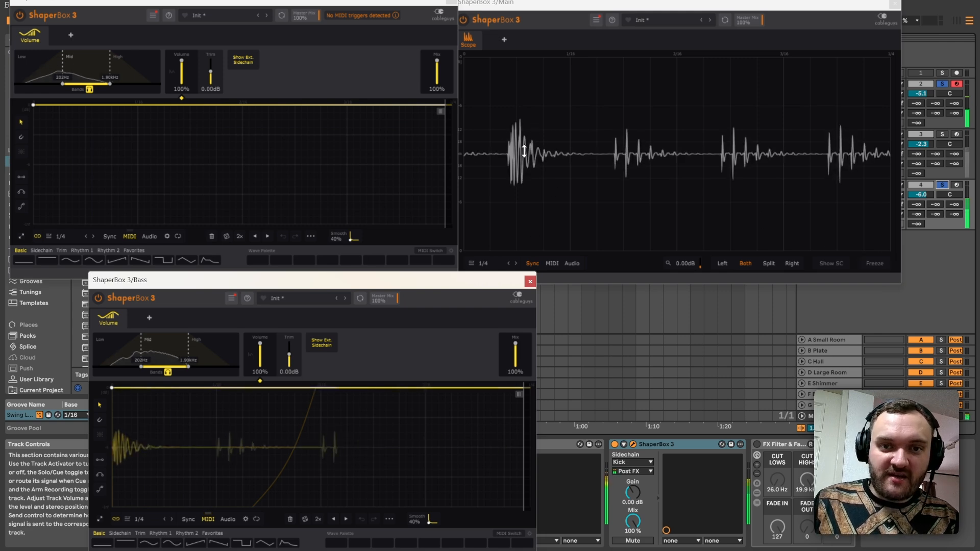
pyautogui.press('space')
# Step: Shape the Bass mid-band volume curve with a drop to zero at the start and a curved rise to full within about a tenth of the cycle
pyautogui.moveTo(145, 389); pyautogui.dragTo(114, 507)
pyautogui.press('space')
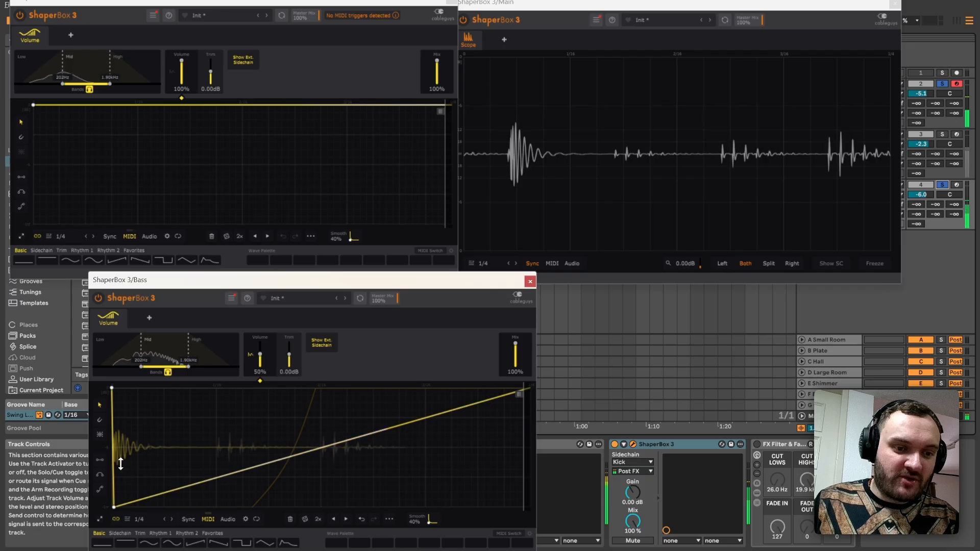
pyautogui.moveTo(112, 507); pyautogui.dragTo(113, 507)
pyautogui.click(152, 389)
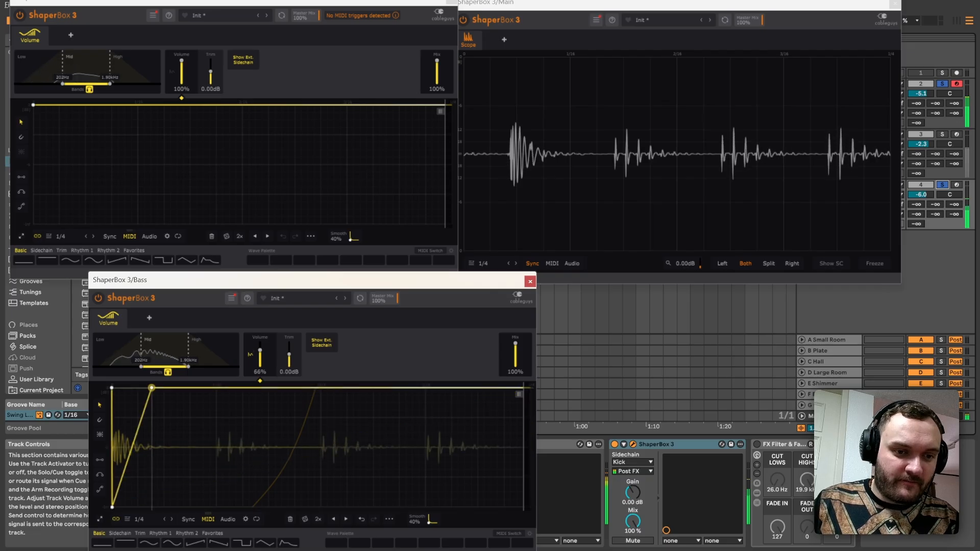
pyautogui.moveTo(134, 450); pyautogui.dragTo(137, 496)
pyautogui.click(535, 169)
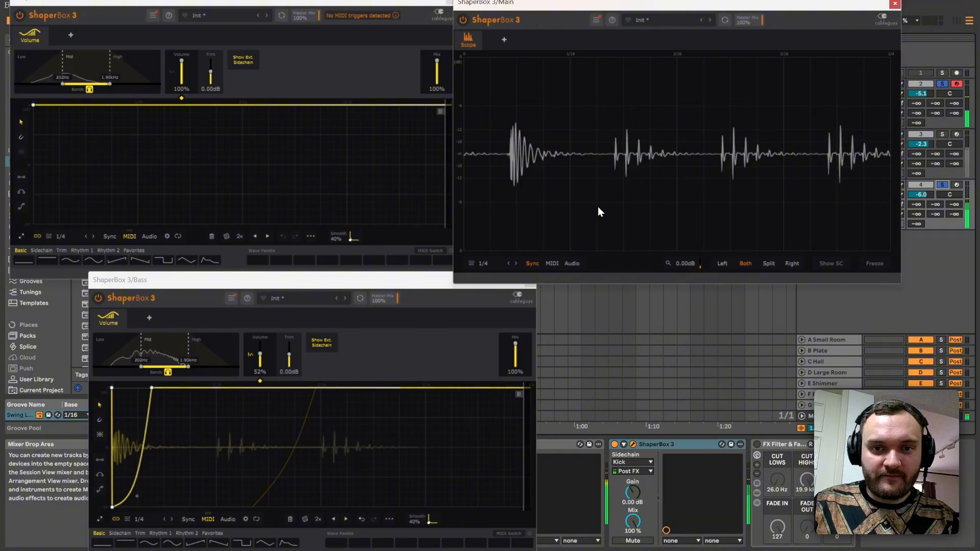
pyautogui.press('space')
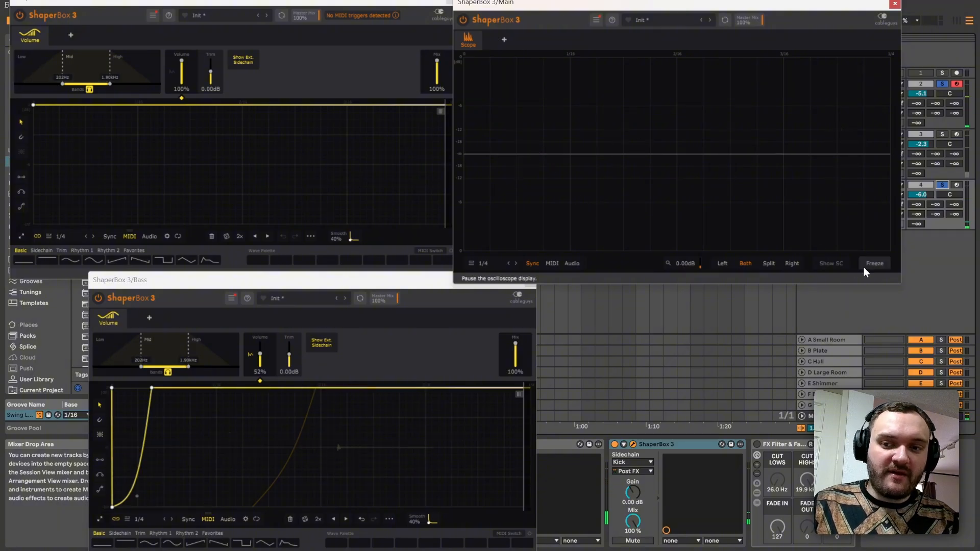
# Step: Switch the Kick and Bass ShaperBox 3 instances to the high band and play it back on the Main scope
pyautogui.click(142, 62)
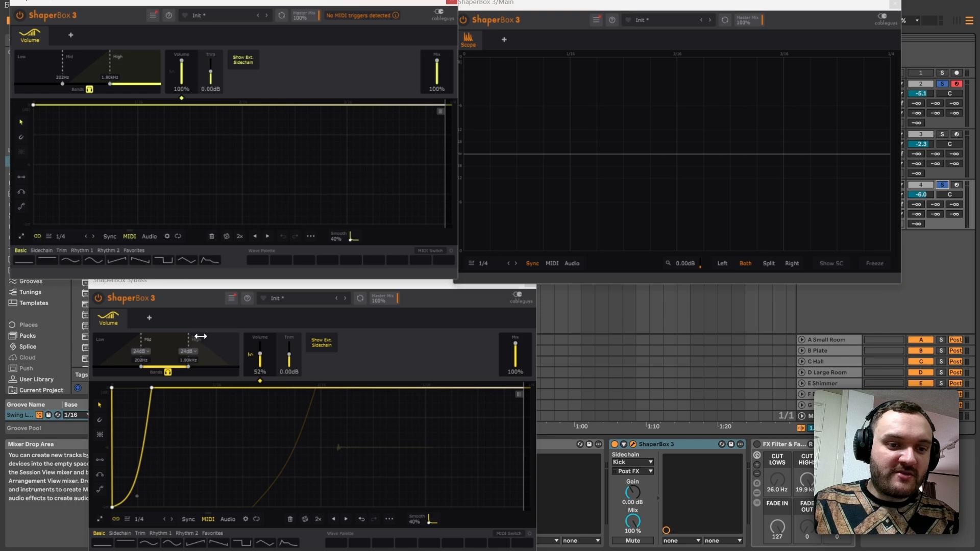
pyautogui.click(204, 345)
pyautogui.press('space')
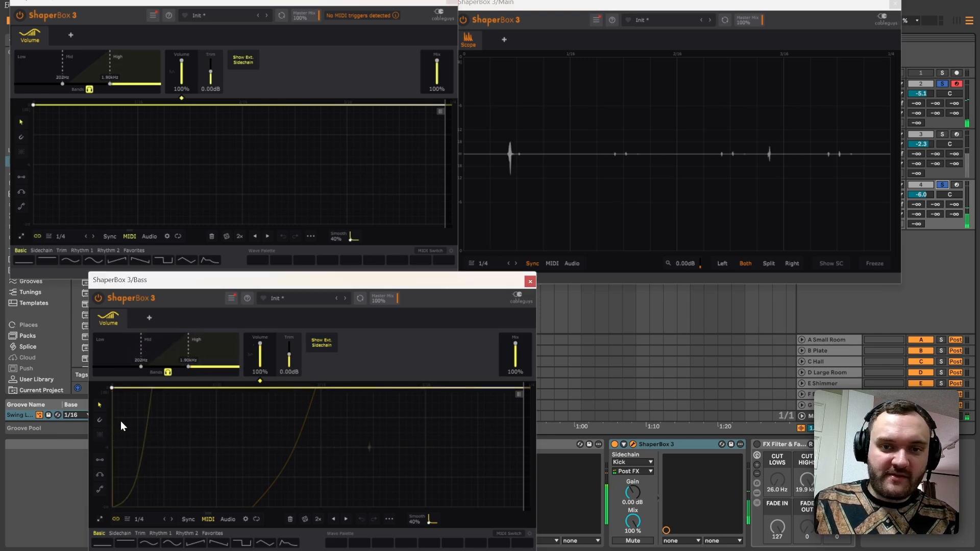
pyautogui.press('space')
# Step: Shape the Bass high-band volume curve as a very short dip to zero at the kick's onset, with a steep curved return to full
pyautogui.moveTo(121, 418); pyautogui.dragTo(112, 507)
pyautogui.moveTo(143, 467); pyautogui.dragTo(121, 388)
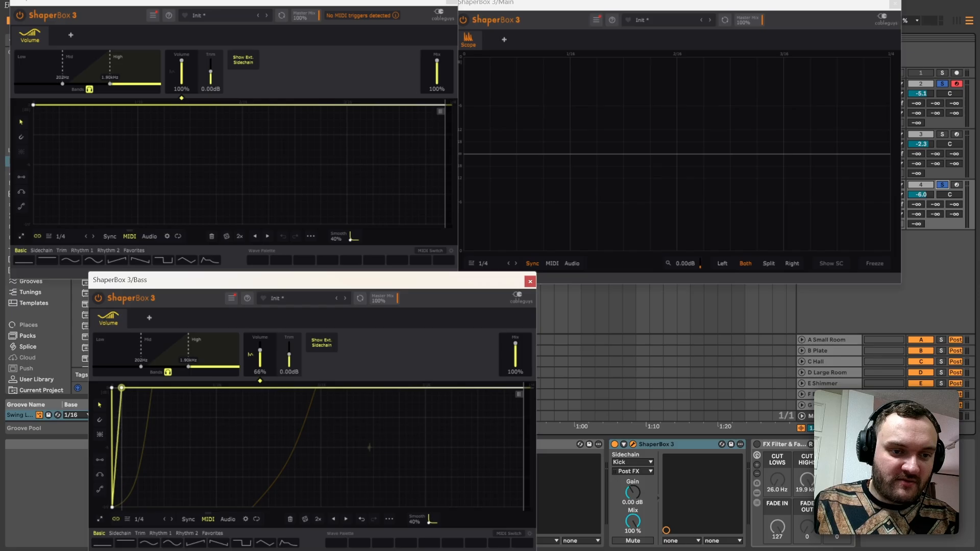
pyautogui.moveTo(115, 507); pyautogui.dragTo(122, 507)
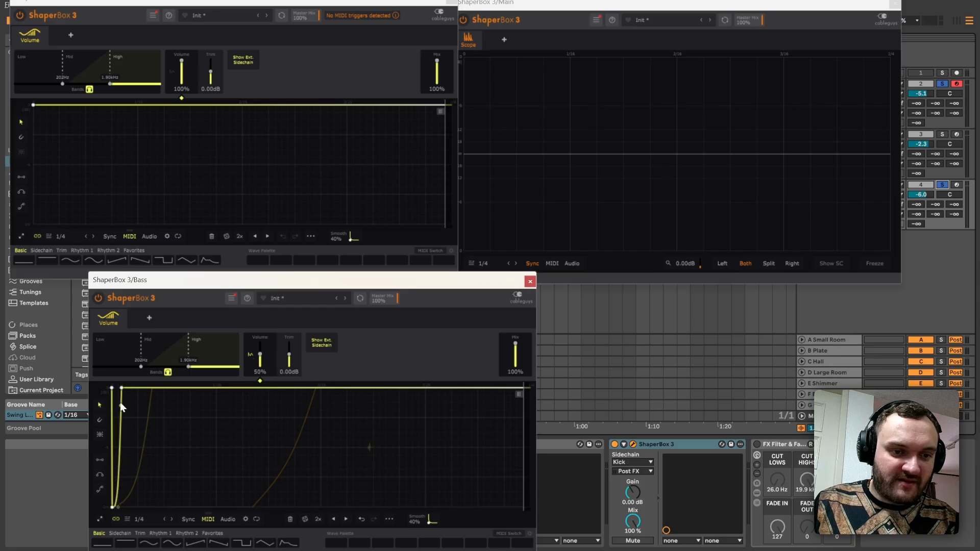
pyautogui.press('space')
pyautogui.moveTo(122, 388); pyautogui.dragTo(118, 388)
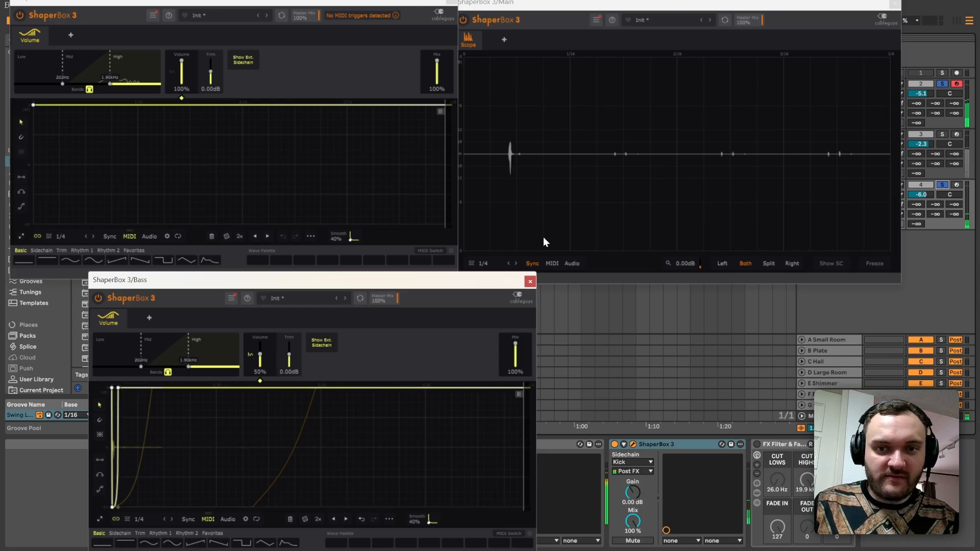
pyautogui.press('space')
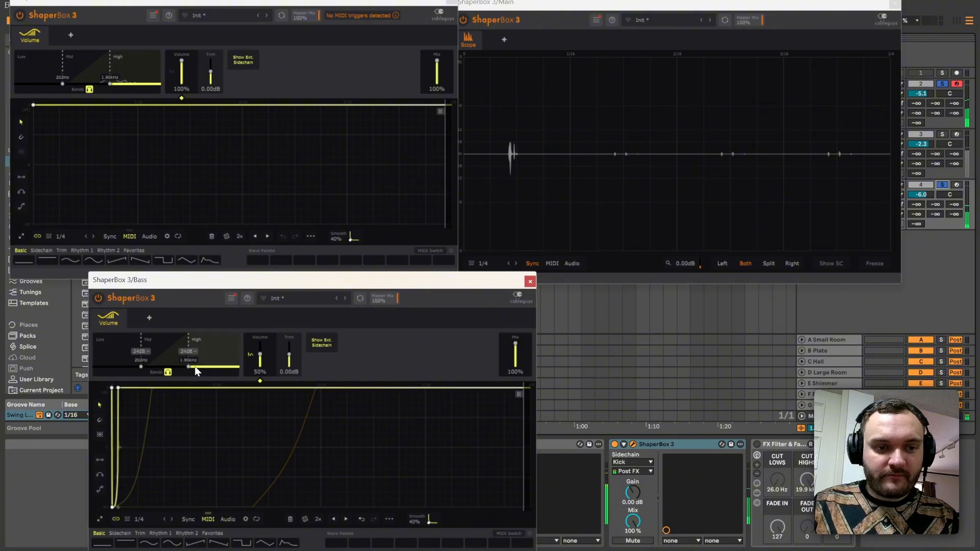
# Step: Turn off band soloing in both instances, reposition the Main window, and play the full-range kick and bass, freezing the scope for inspection
pyautogui.click(168, 372)
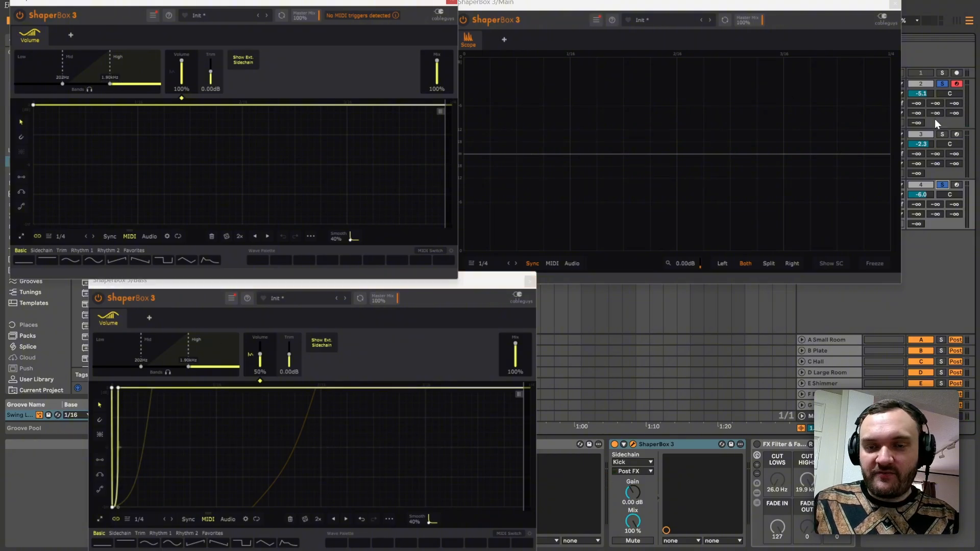
pyautogui.moveTo(637, 3); pyautogui.dragTo(610, 10)
pyautogui.press('space')
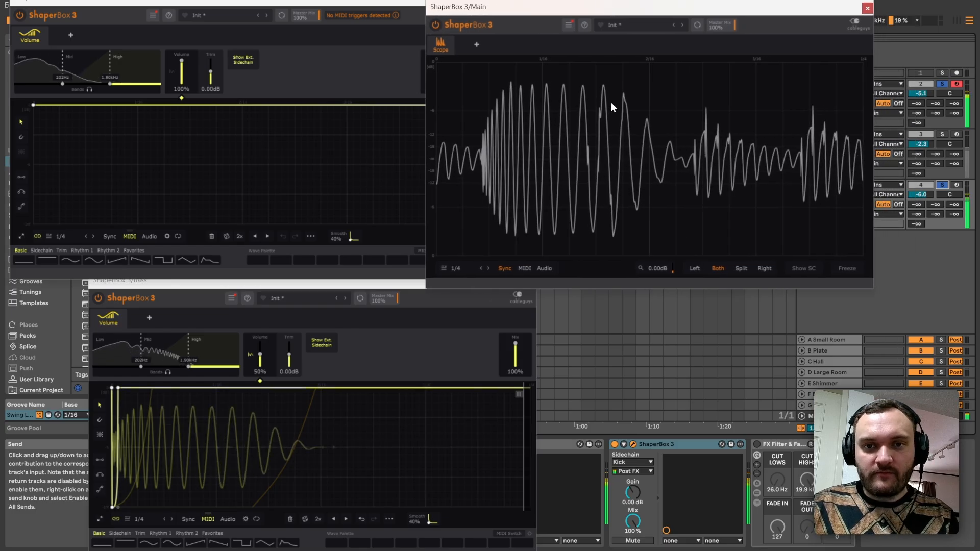
pyautogui.click(840, 268)
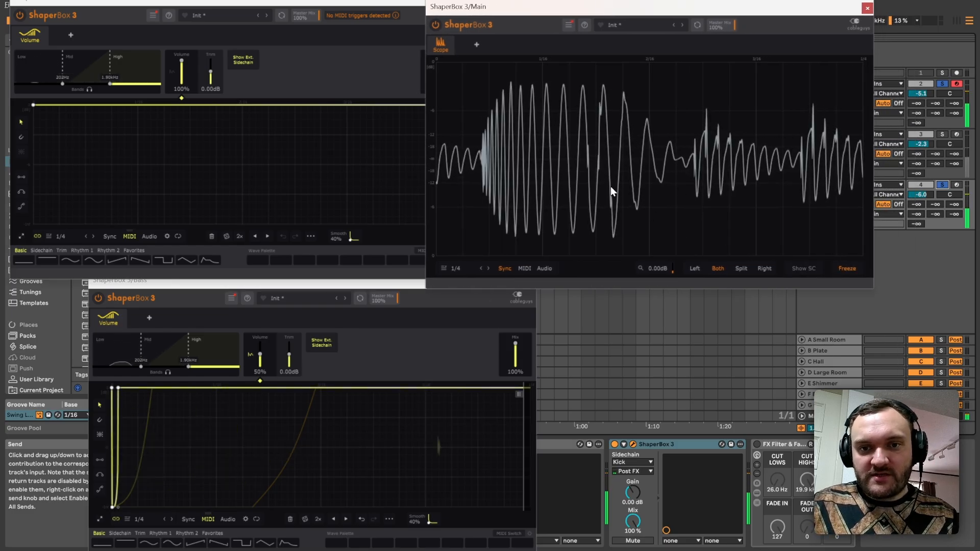
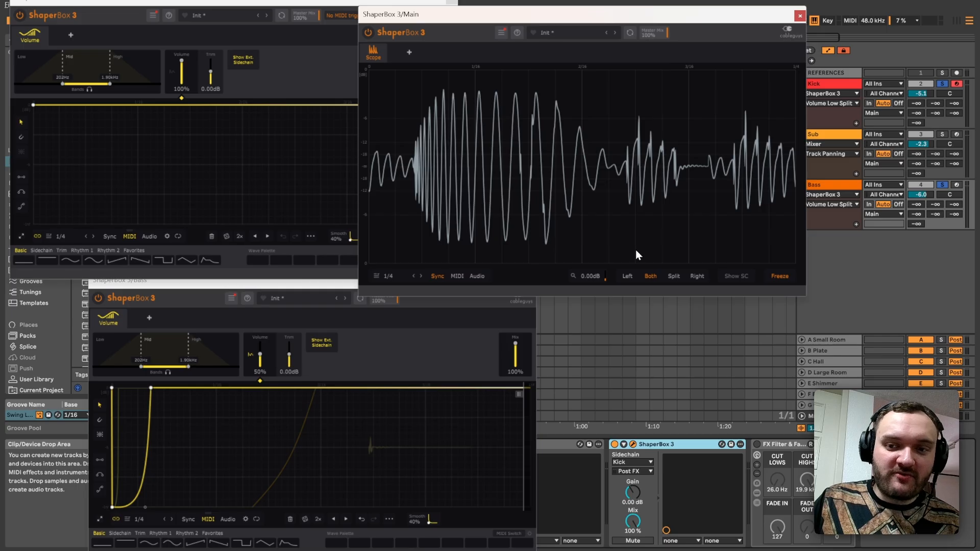
# Step: Unfreeze the Main scope and lengthen the Bass mid-band dip to just over a third of the cycle, with a smoothly curved rise to full
pyautogui.click(780, 275)
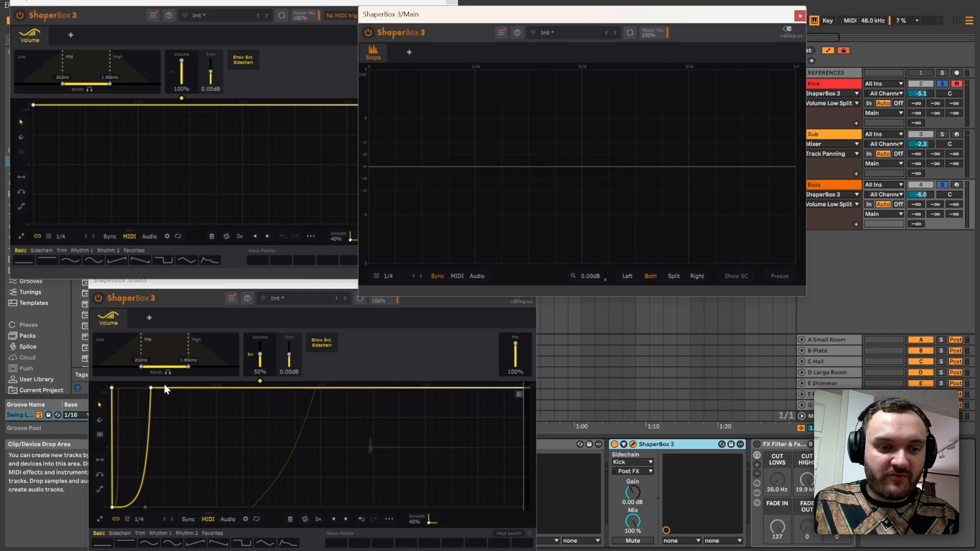
pyautogui.moveTo(153, 387); pyautogui.dragTo(274, 388)
pyautogui.moveTo(145, 508); pyautogui.dragTo(226, 508)
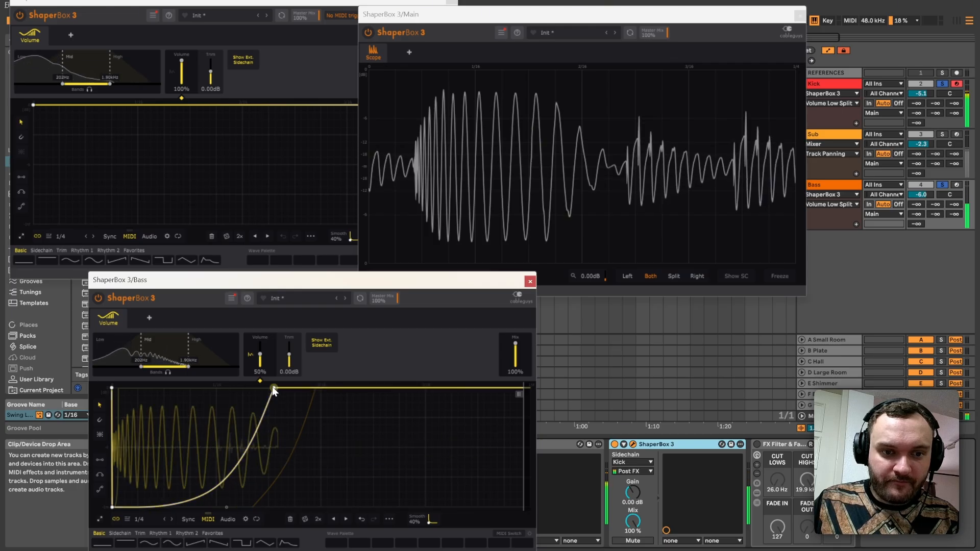
pyautogui.moveTo(274, 389); pyautogui.dragTo(271, 388)
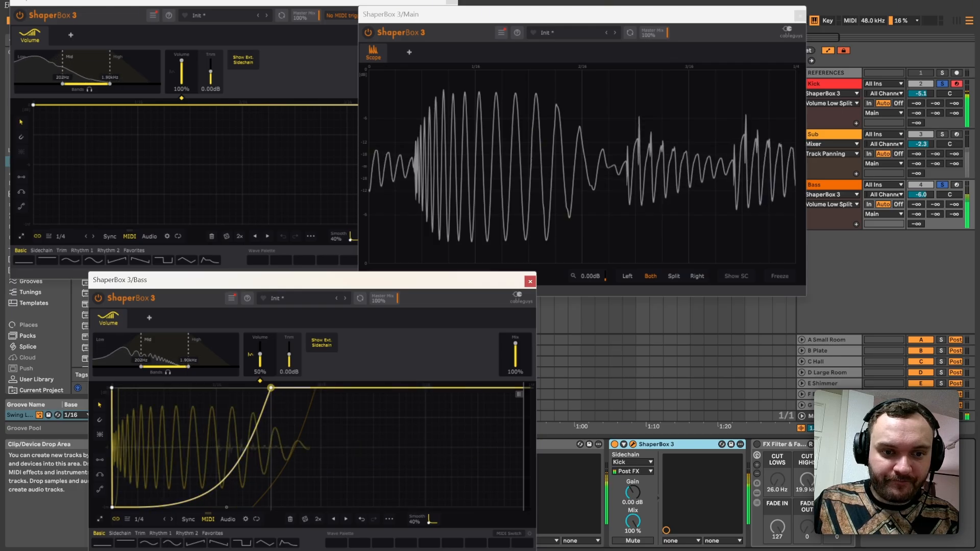
# Step: Freeze and unfreeze the Main scope, briefly solo Sub alongside Kick and Bass, and play all three tracks unsoloed
pyautogui.click(779, 276)
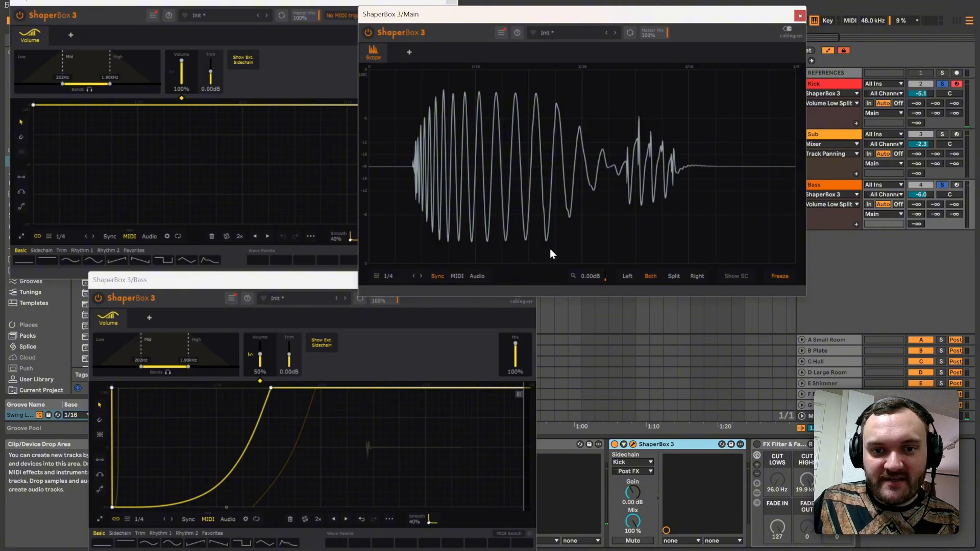
pyautogui.click(775, 273)
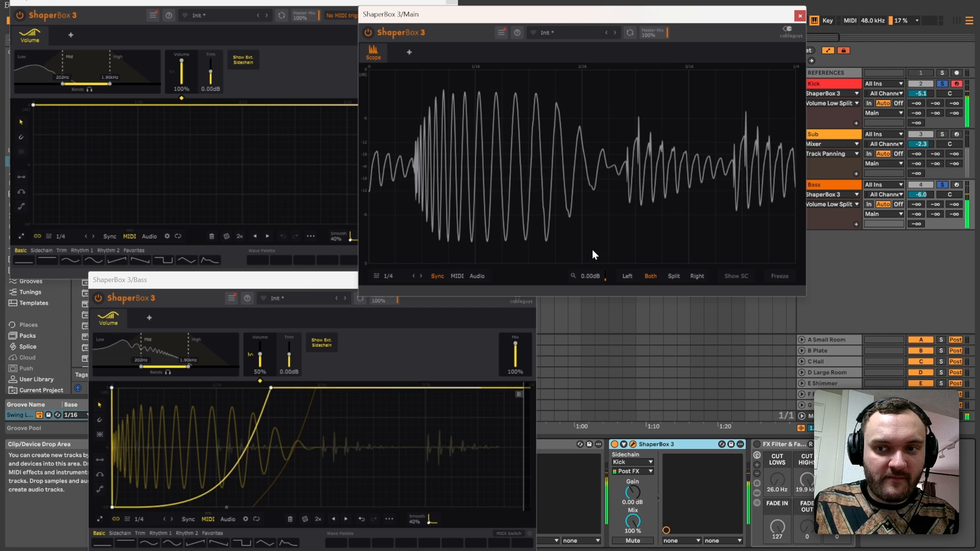
pyautogui.click(943, 134)
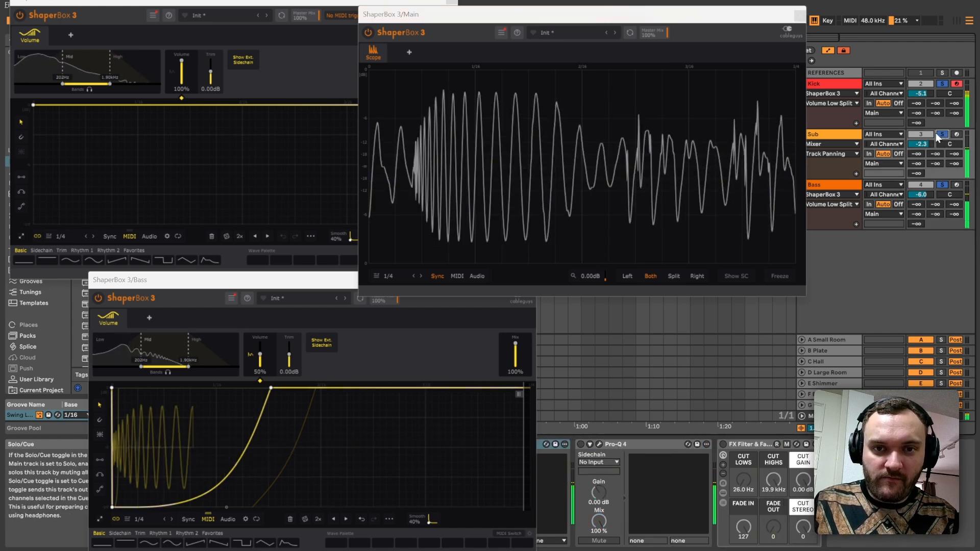
pyautogui.press('space')
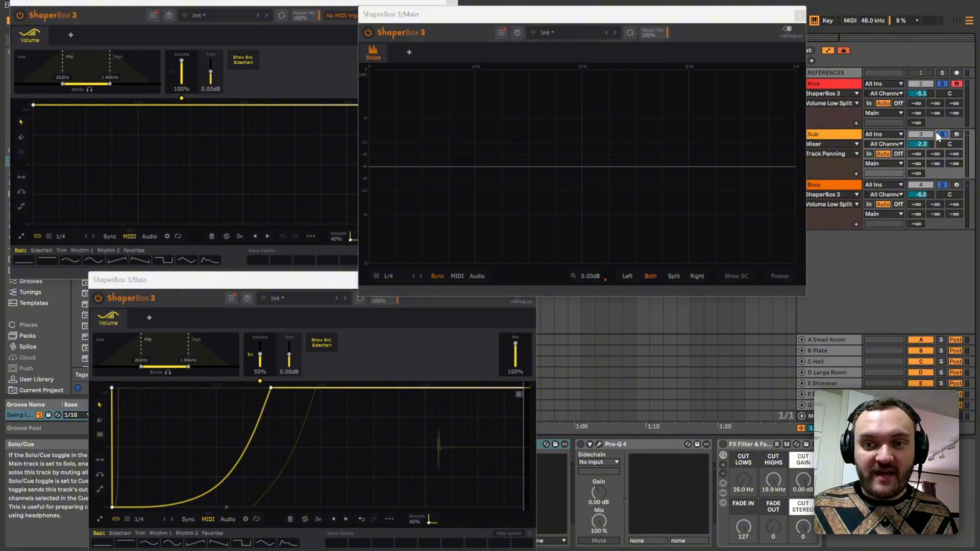
pyautogui.click(942, 134)
pyautogui.press('space')
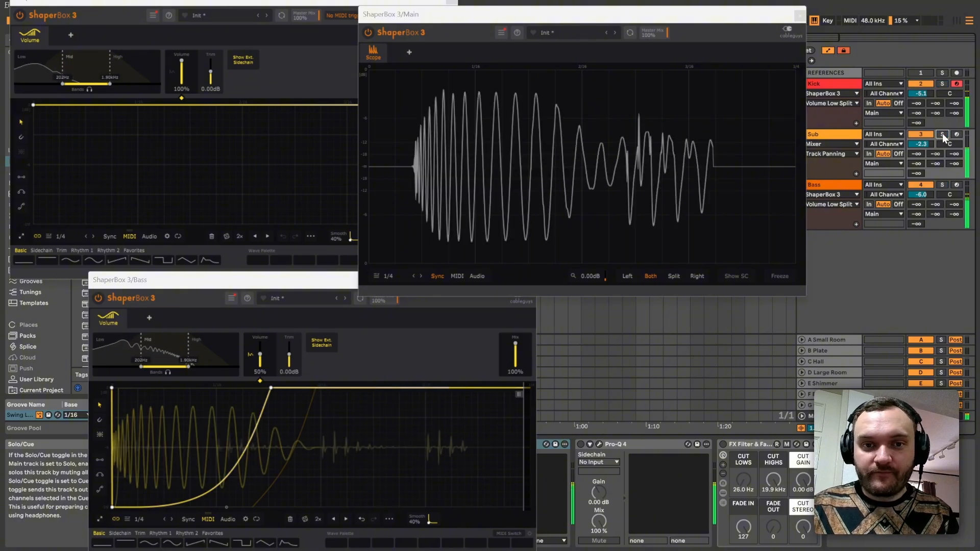
# Step: Mute the Sub and Bass tracks and reactivate them one at a time during playback, comparing their waveforms on the Main scope
pyautogui.click(922, 135)
pyautogui.click(920, 186)
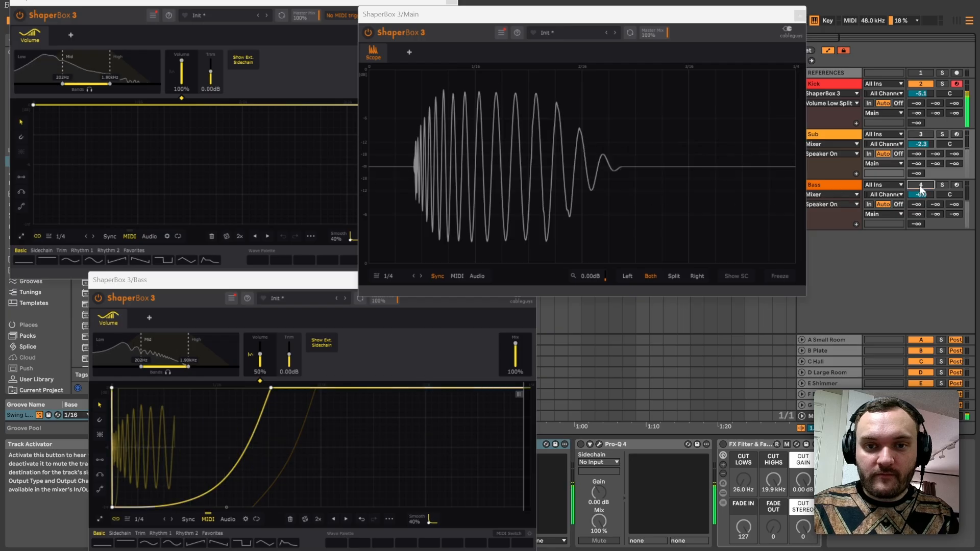
pyautogui.click(926, 135)
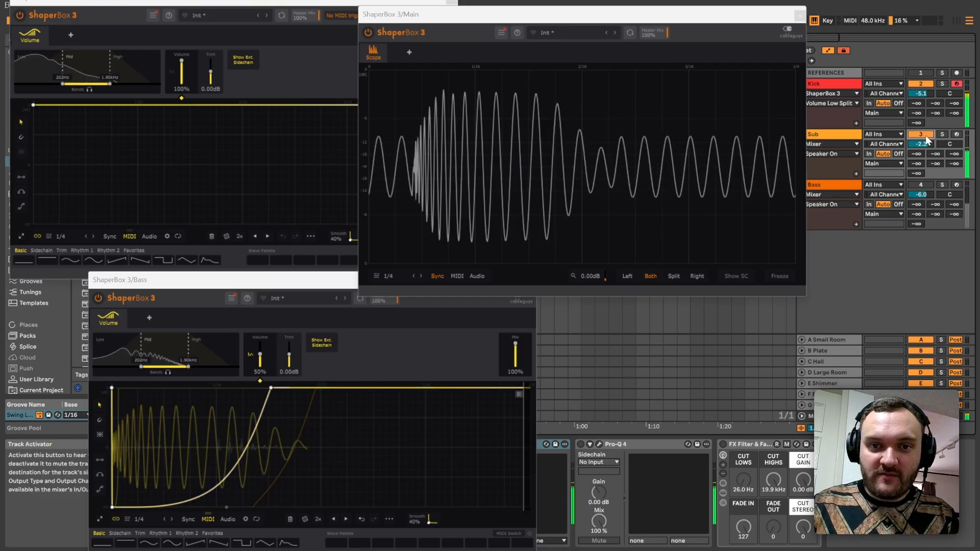
pyautogui.click(920, 185)
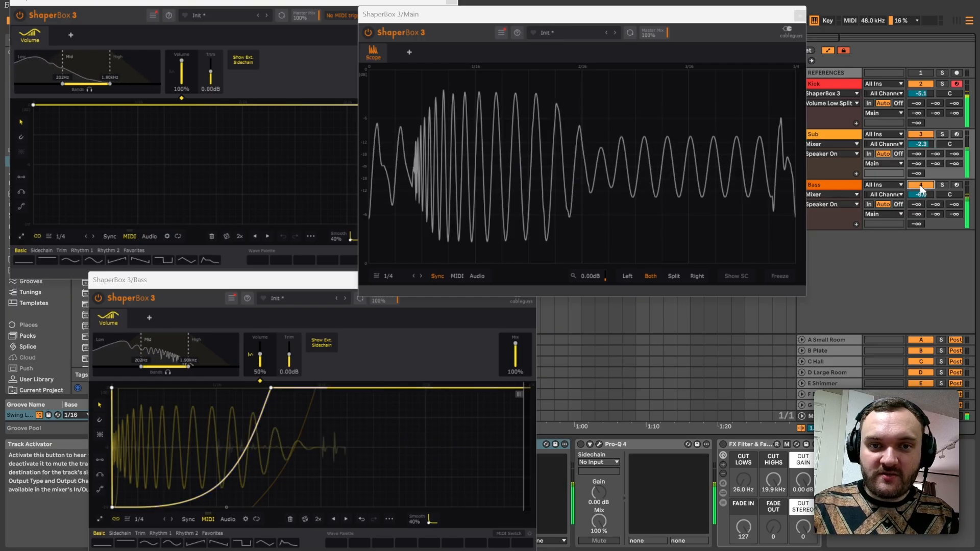
pyautogui.click(922, 136)
pyautogui.click(921, 136)
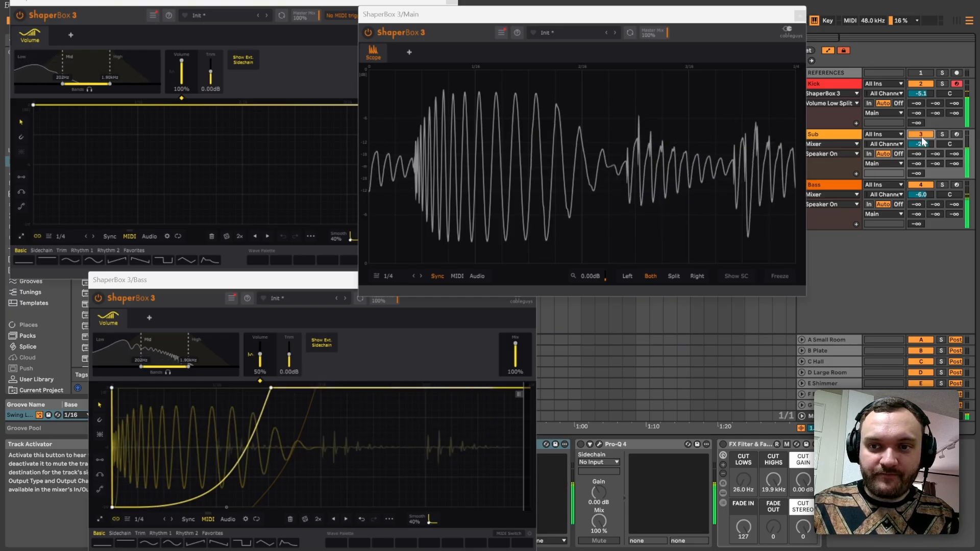
# Step: Solo Bass and Sub in turn to compare their fundamentals in SPAN, and turn soloing off
pyautogui.press('space')
pyautogui.click(943, 185)
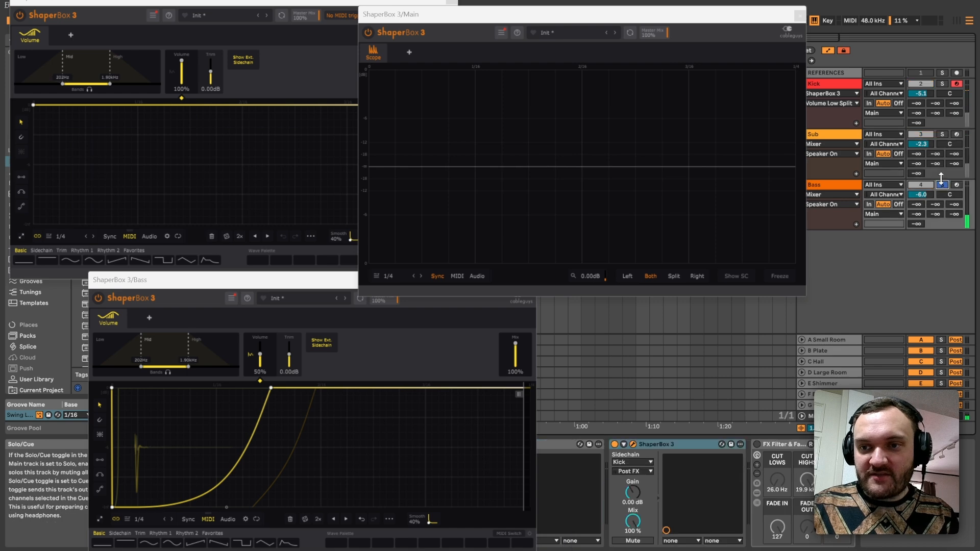
pyautogui.hotkey('ctrl', 'alt', 'p')
pyautogui.press('space')
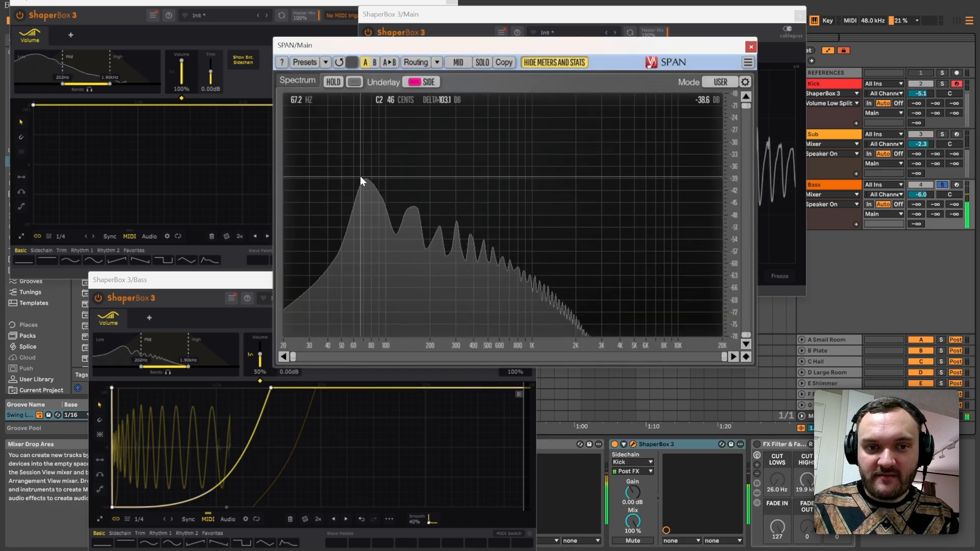
pyautogui.click(942, 135)
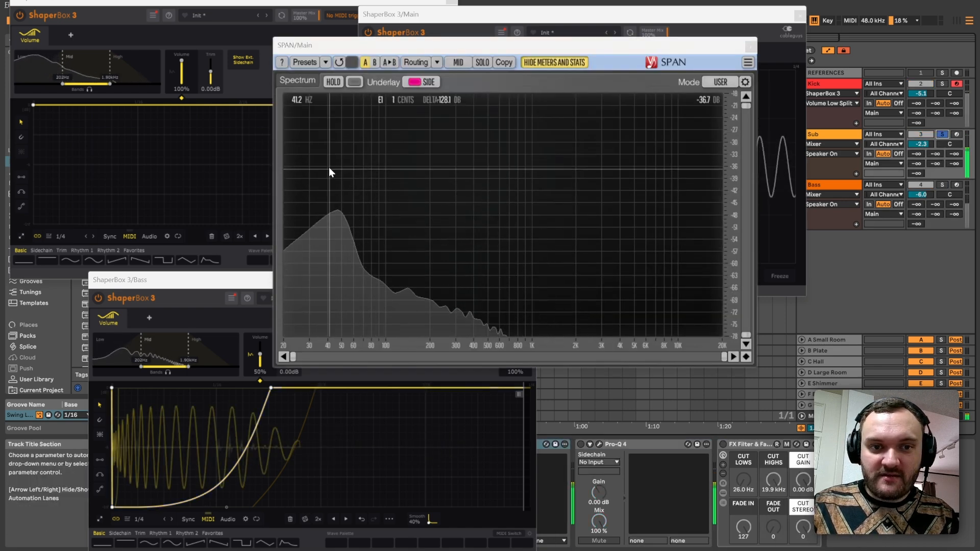
pyautogui.click(943, 184)
pyautogui.press('Escape')
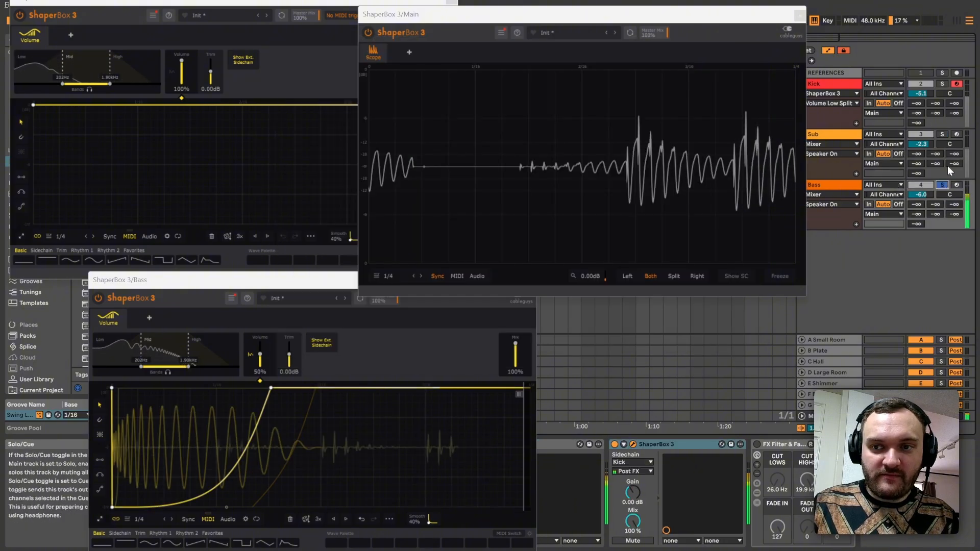
pyautogui.click(944, 185)
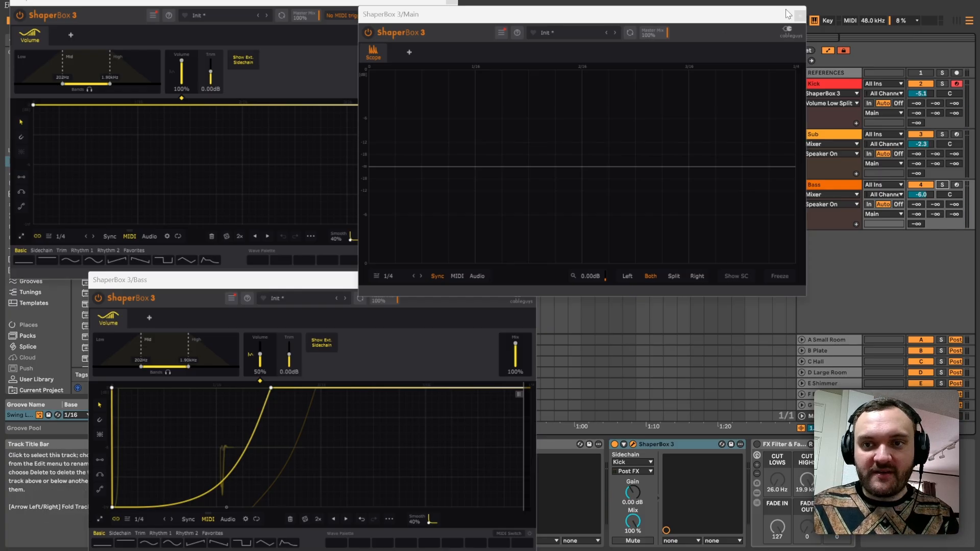
# Step: Lower the Bass track volume to -9.4 dB during playback, checking its peak level in Session View
pyautogui.click(824, 190)
pyautogui.press('Tab')
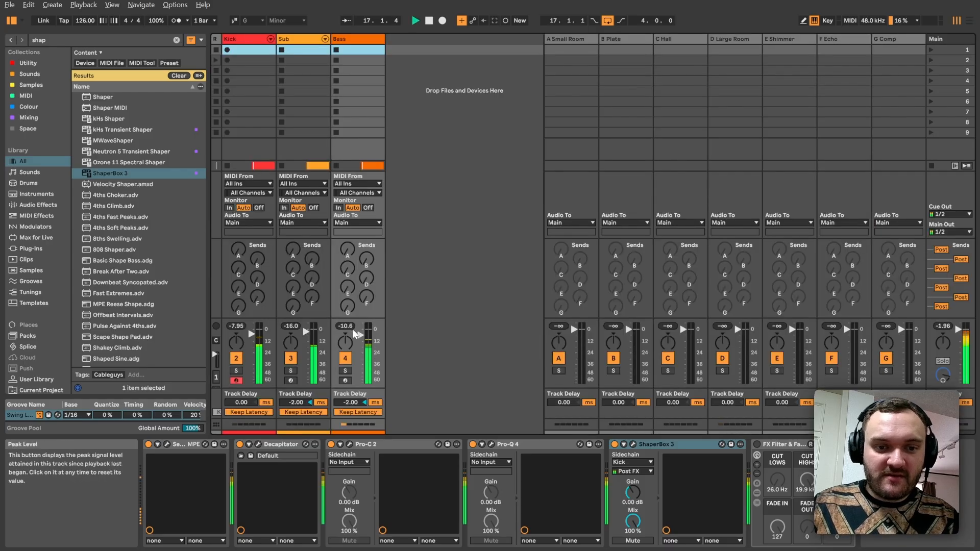
pyautogui.press('Tab')
pyautogui.moveTo(921, 195); pyautogui.dragTo(926, 195)
pyautogui.press('Tab')
pyautogui.press('space')
pyautogui.press('Tab')
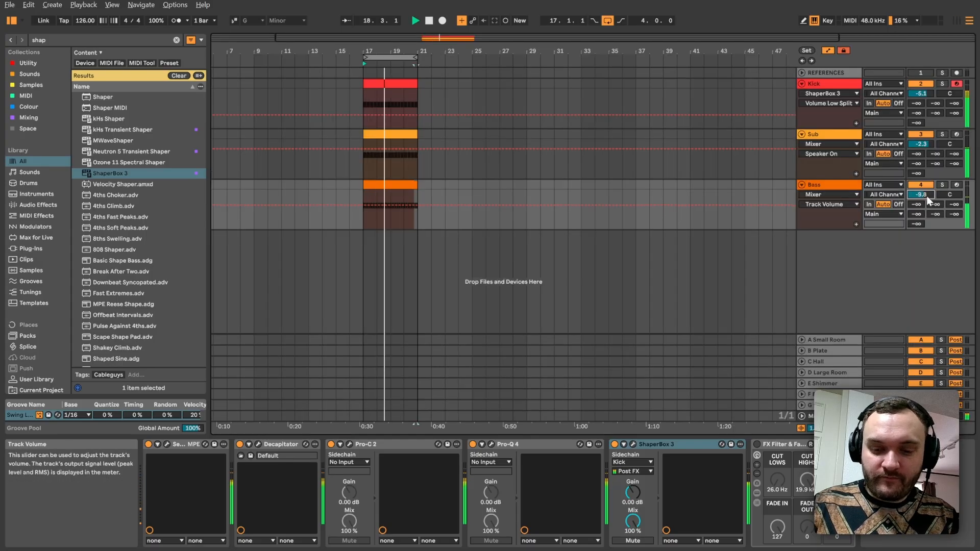
pyautogui.press('Tab')
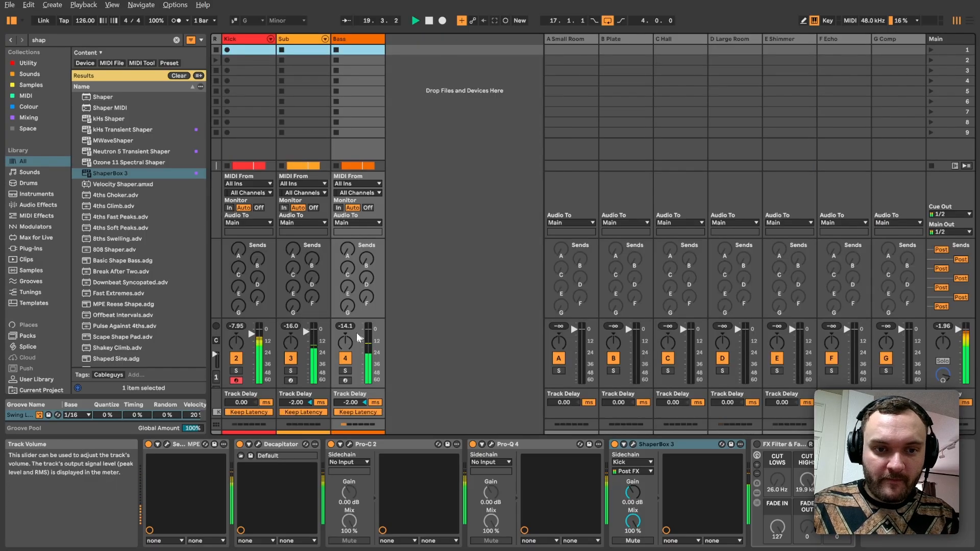
pyautogui.press('Tab')
pyautogui.press('space')
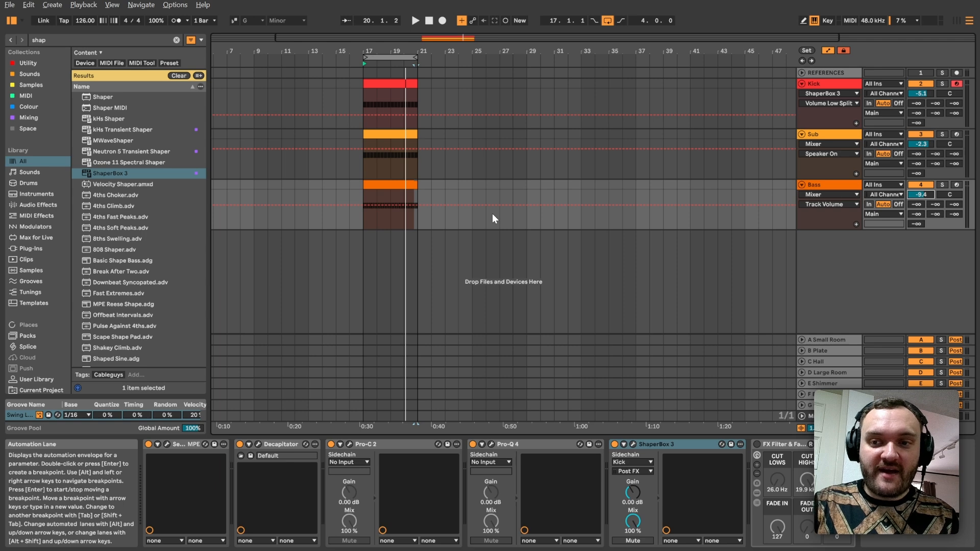
# Step: Play the loop briefly in Session View to check the Kick, Sub and Bass peak levels, and return to the arrangement
pyautogui.press('Tab')
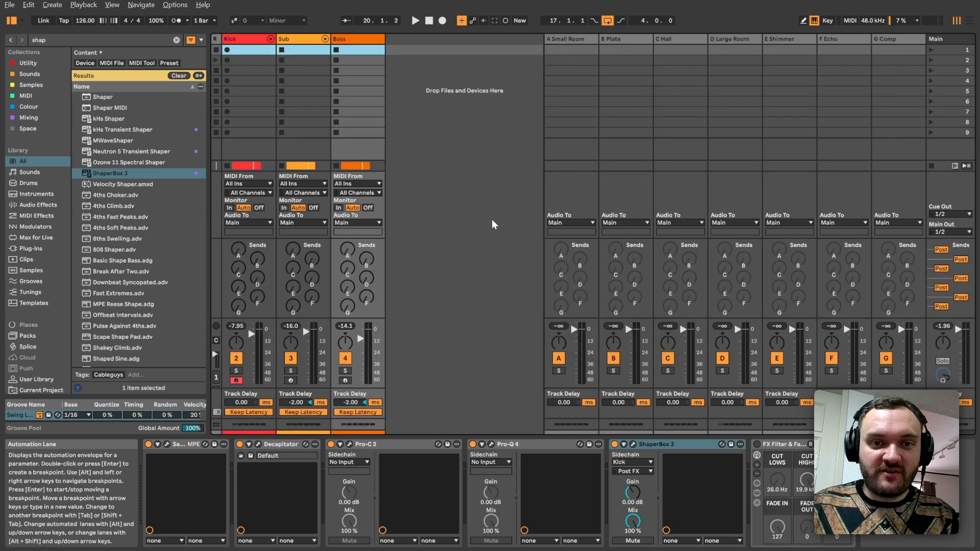
pyautogui.press('space')
pyautogui.press('space')
pyautogui.press('Tab')
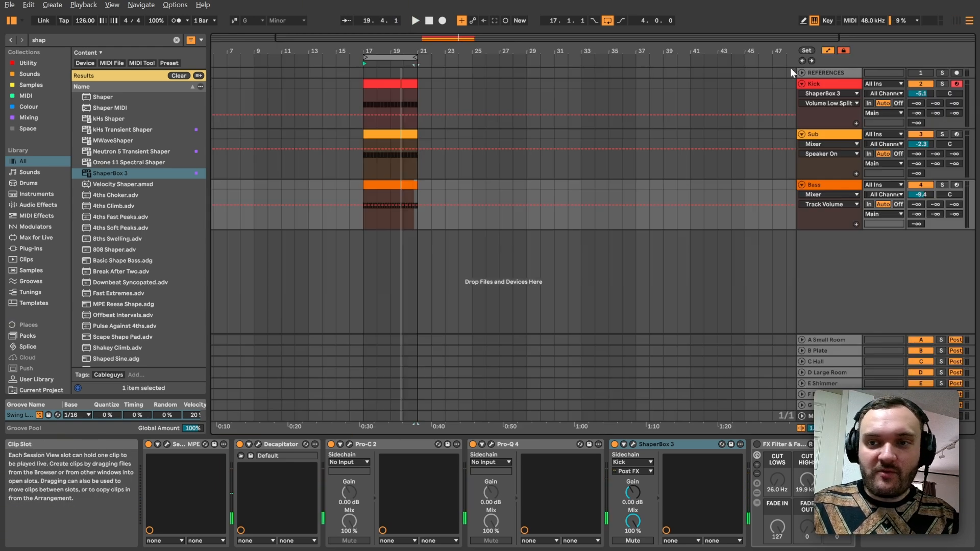
# Step: Group the Kick, Sub and Bass tracks and name the group G:LOWS
pyautogui.click(816, 83)
pyautogui.keyDown('shift'); pyautogui.click(825, 184); pyautogui.keyUp('shift')
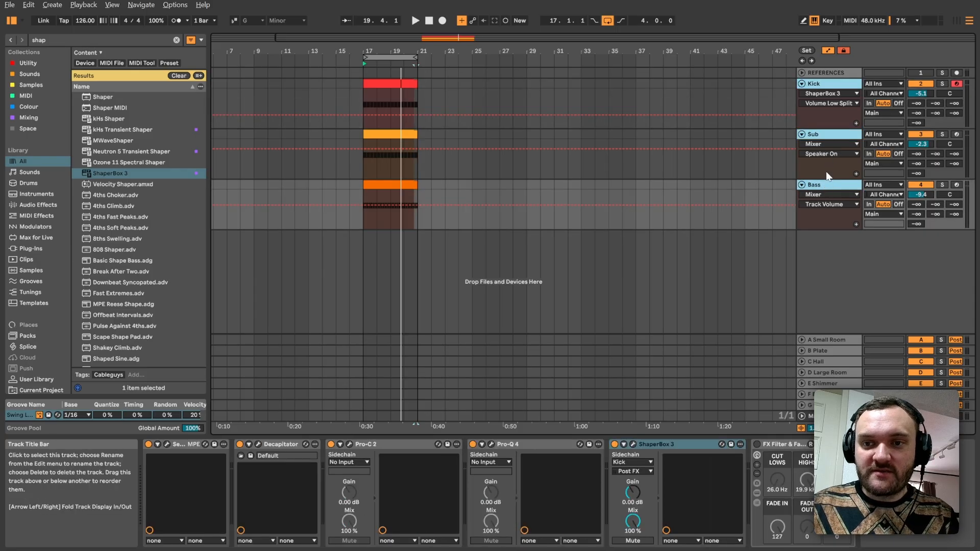
pyautogui.hotkey('ctrl', 'g')
pyautogui.write('LOWS')
pyautogui.press('Return')
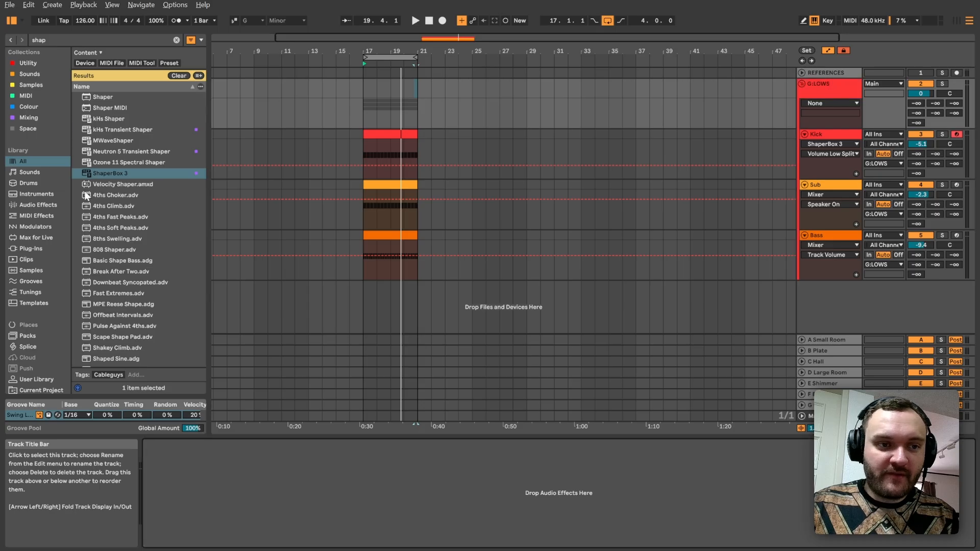
# Step: Load the devices of the G:LOWS (6db) group from Production Template.als onto the G:LOWS group
pyautogui.click(34, 303)
pyautogui.click(176, 40)
pyautogui.click(91, 127)
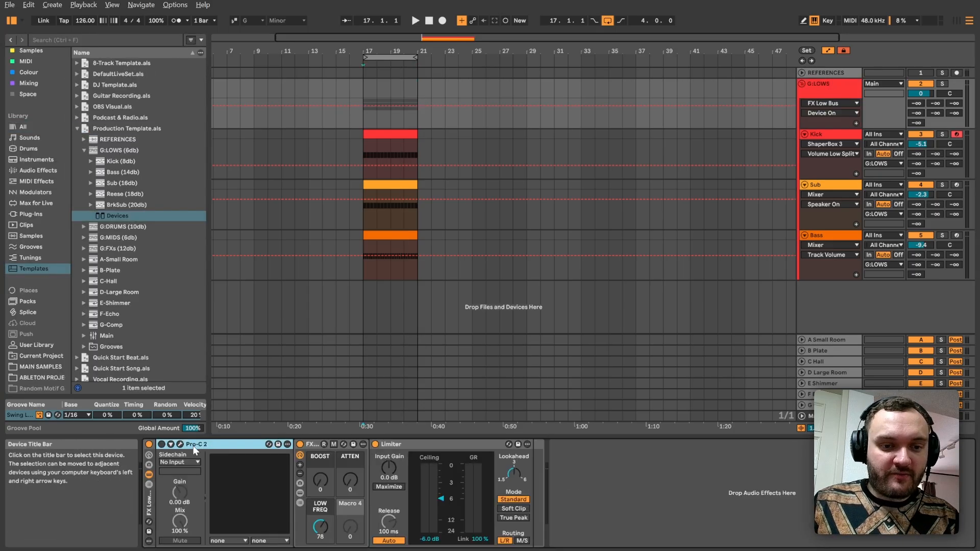
# Step: Leave only Pro-C 2 active in the G:LOWS chain, with the FX rack and Limiter off, and open the compressor's window
pyautogui.click(418, 447)
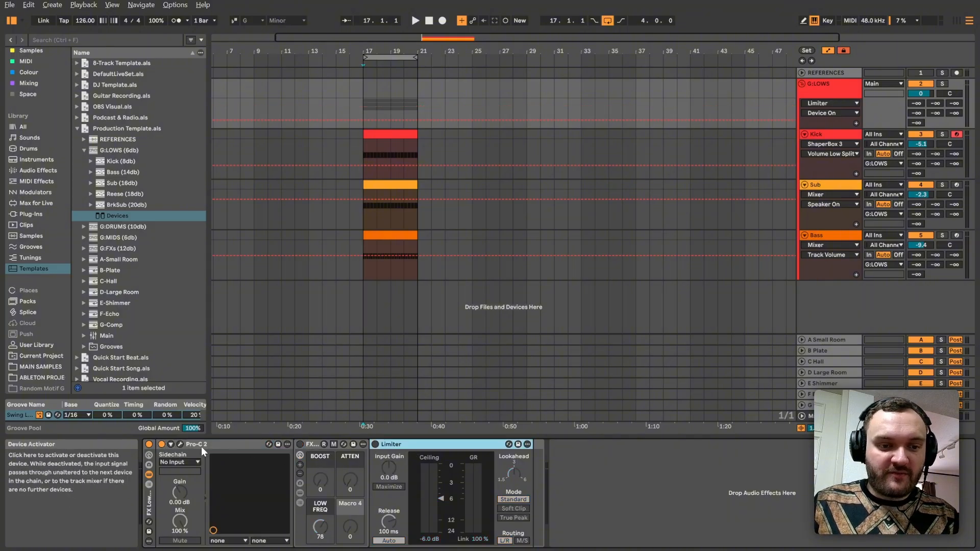
pyautogui.click(180, 444)
pyautogui.moveTo(403, 151); pyautogui.dragTo(406, 85)
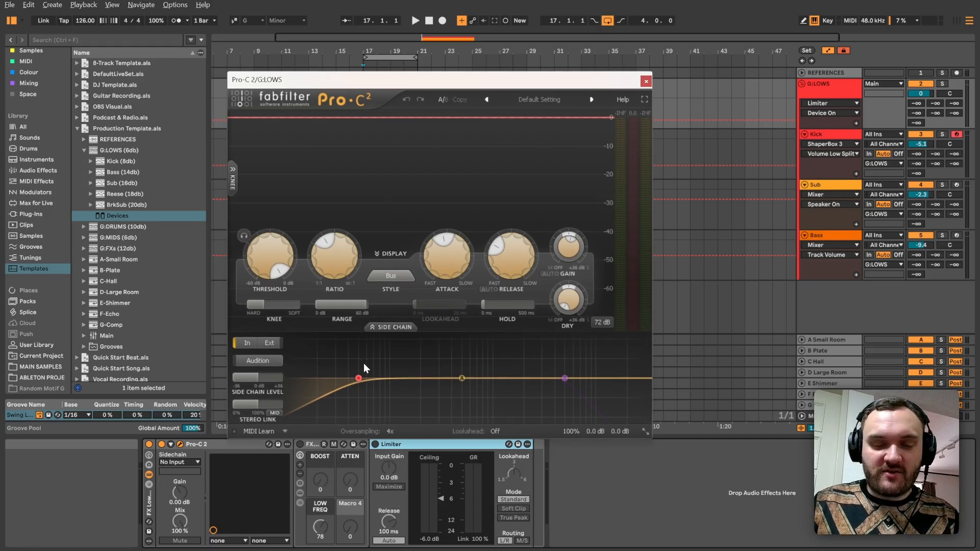
pyautogui.moveTo(358, 380)
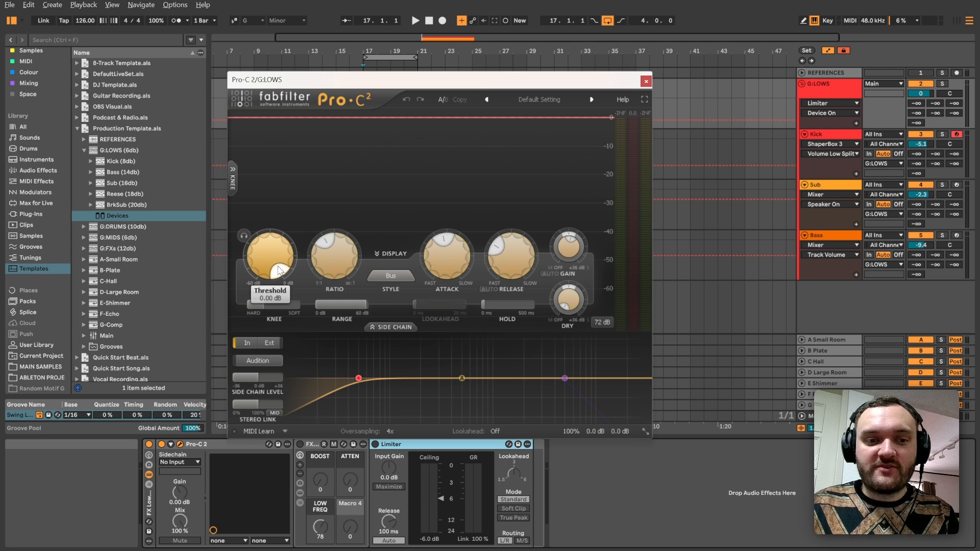
# Step: Arrange the Pro-C 2 and Main scope windows side by side and lower the compressor's threshold to about -12 dB
pyautogui.press('space')
pyautogui.moveTo(278, 257); pyautogui.dragTo(279, 260)
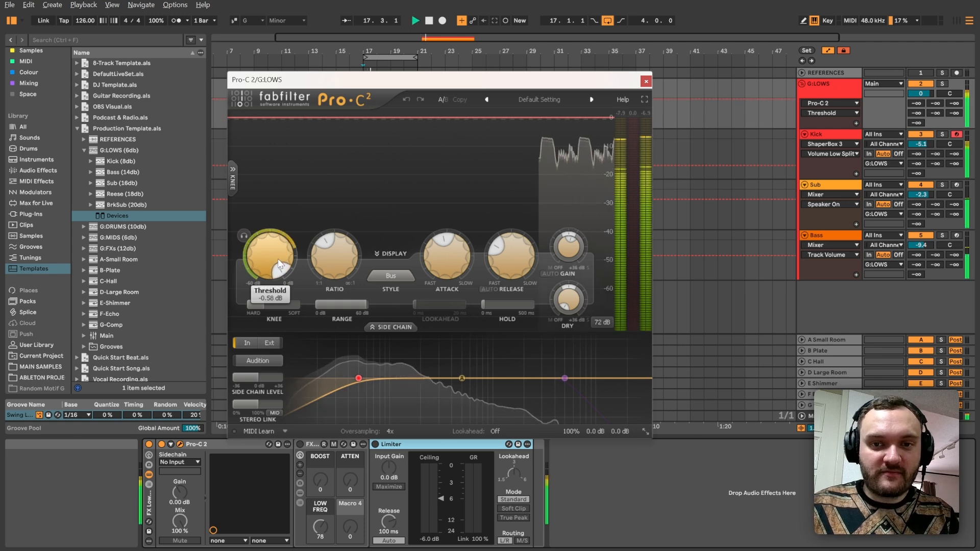
pyautogui.moveTo(344, 87); pyautogui.dragTo(244, 30)
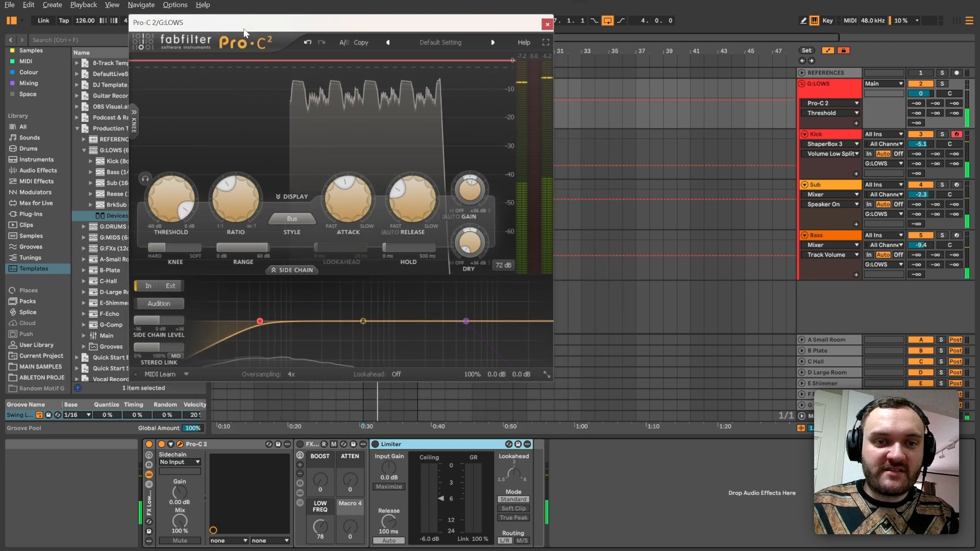
pyautogui.hotkey('ctrl', 'alt', 'p')
pyautogui.moveTo(540, 17); pyautogui.dragTo(657, 178)
pyautogui.moveTo(163, 197); pyautogui.dragTo(176, 209)
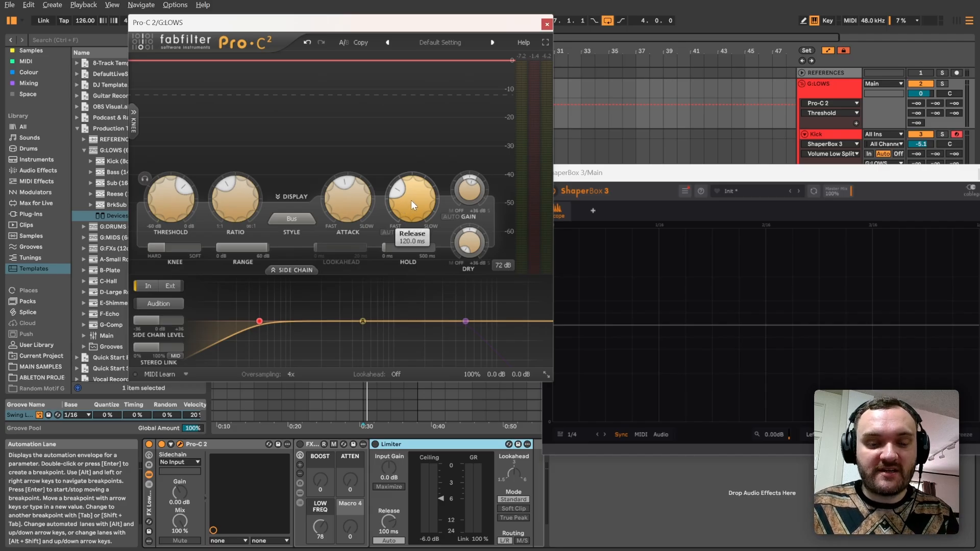
# Step: Shorten the Pro-C 2 attack and fine-tune its release while playing back the low-end group
pyautogui.press('space')
pyautogui.moveTo(409, 197); pyautogui.dragTo(361, 194)
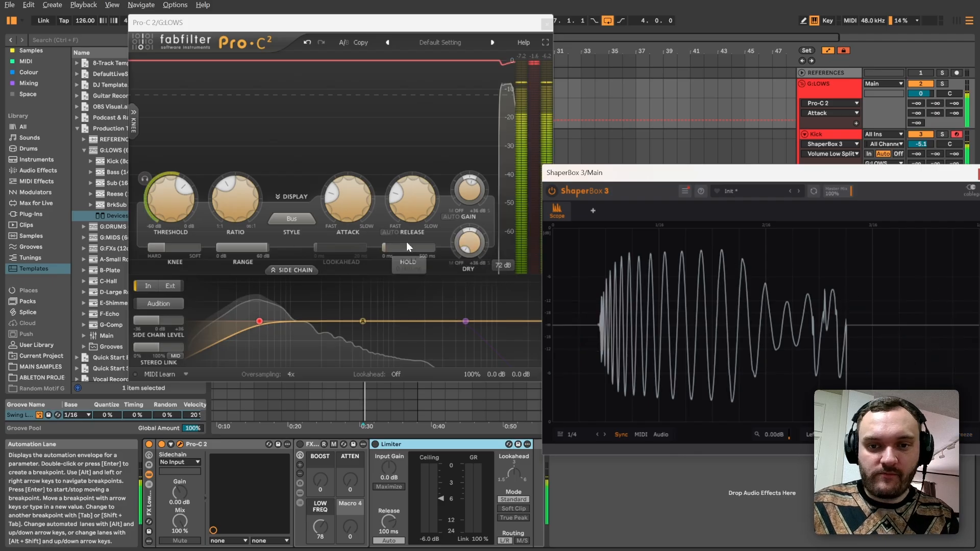
pyautogui.click(355, 200)
pyautogui.moveTo(357, 197); pyautogui.dragTo(369, 171)
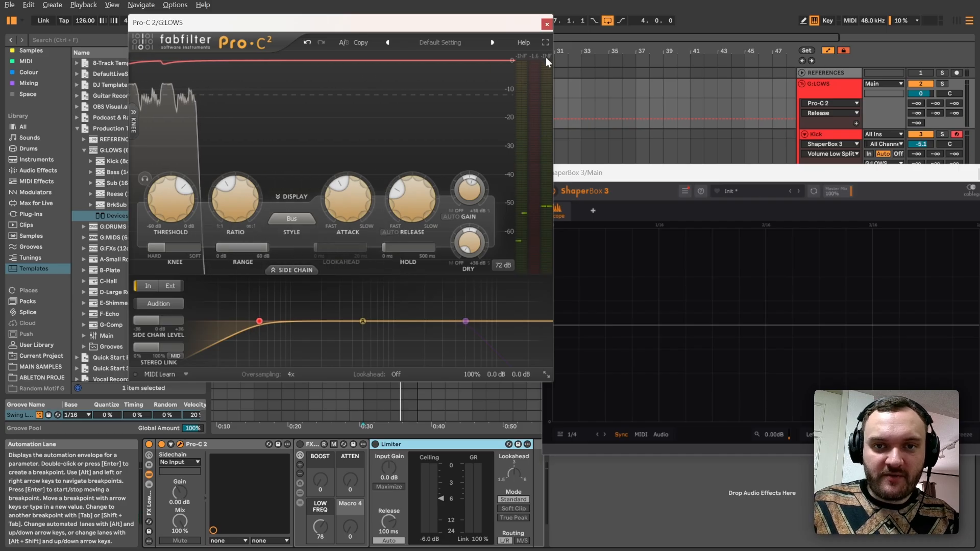
# Step: Set Pro-C 2's wet gain to 0.9 dB and fine-tune it during playback so output level matches input level
pyautogui.press('space')
pyautogui.press('space')
pyautogui.doubleClick(468, 189)
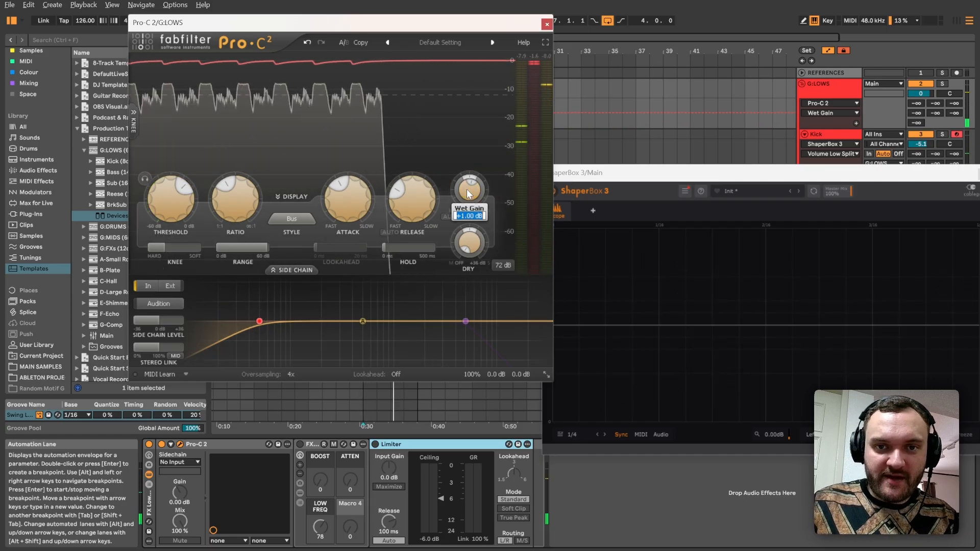
pyautogui.write('1.6')
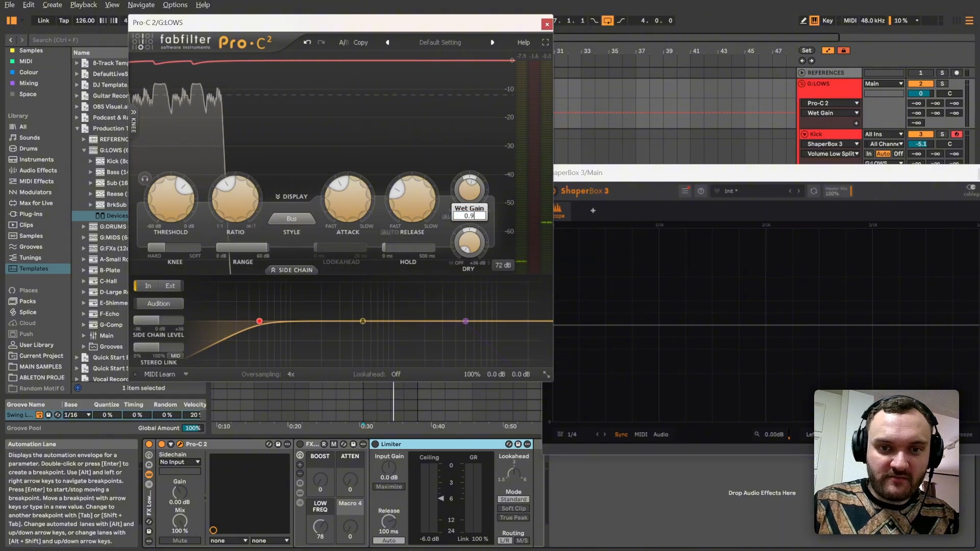
pyautogui.press('Return')
pyautogui.press('space')
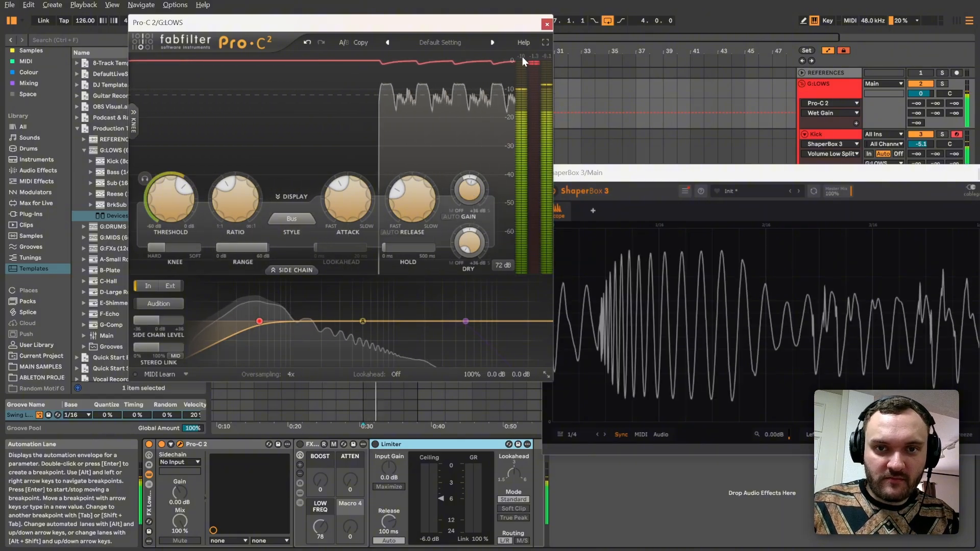
pyautogui.press('space')
pyautogui.click(478, 188)
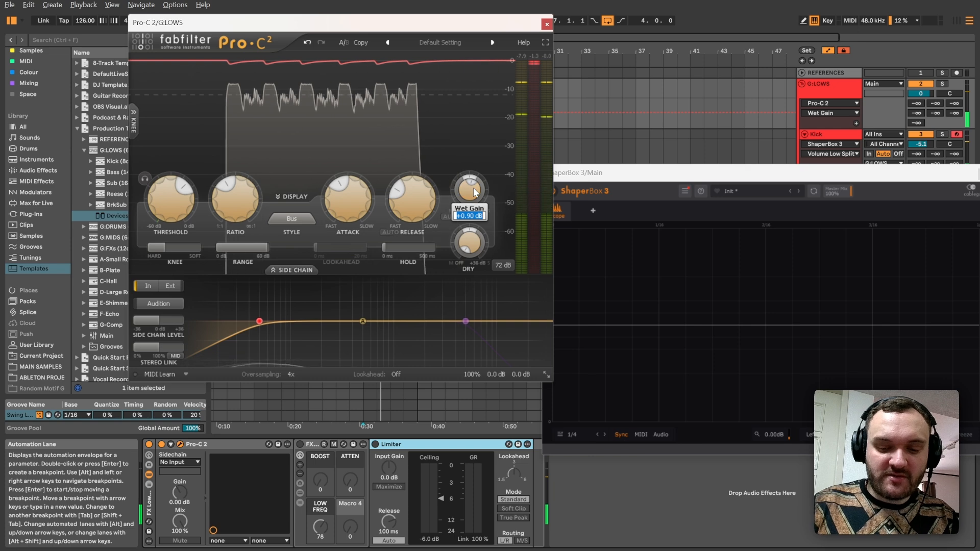
pyautogui.press('space')
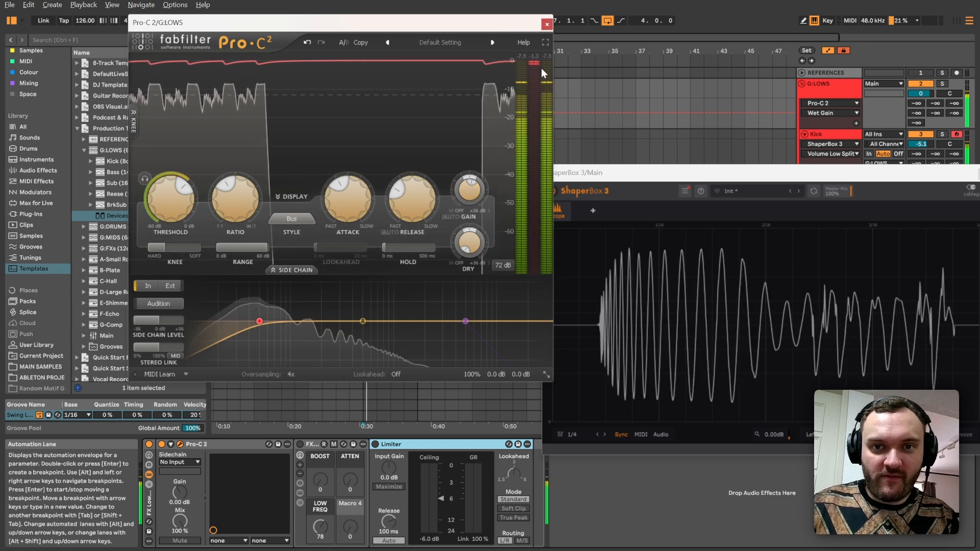
pyautogui.press('space')
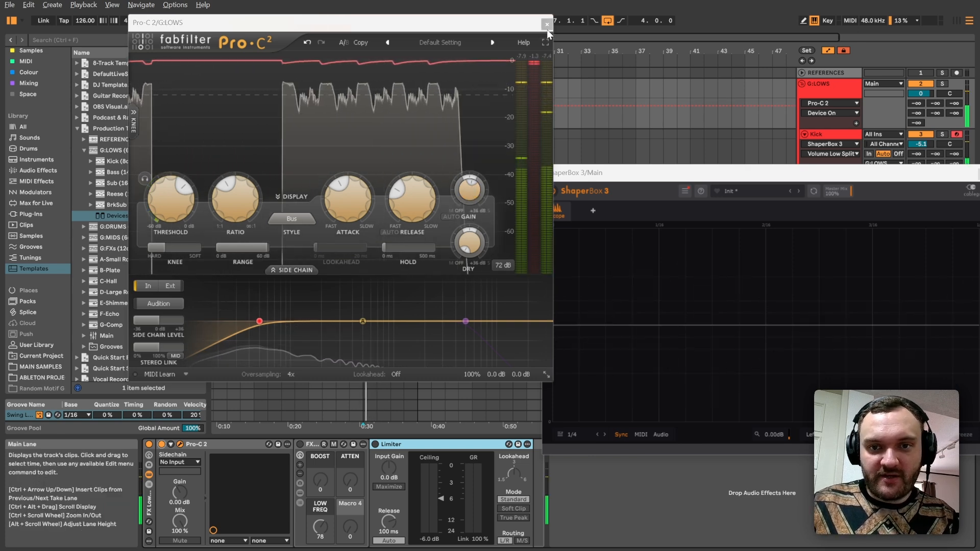
# Step: Put away the compressor and scope windows, turn on the FX PULTEQ rack on G:LOWS and show its PTEq-X plug-in window
pyautogui.click(547, 25)
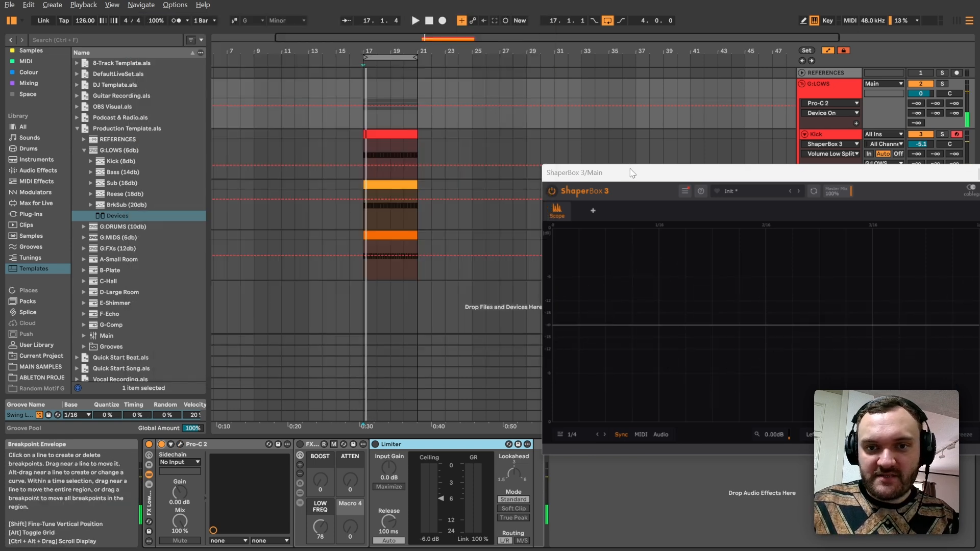
pyautogui.moveTo(633, 174); pyautogui.dragTo(408, 116)
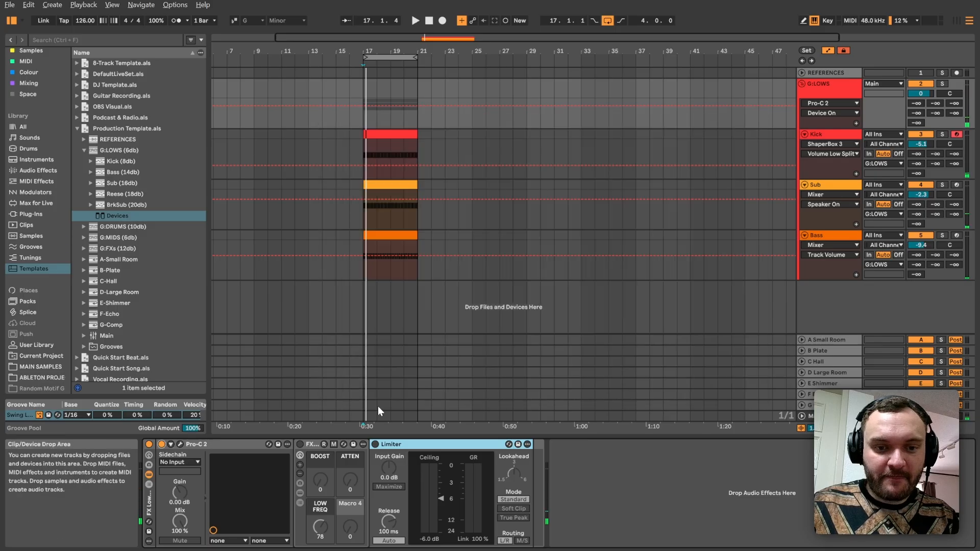
pyautogui.click(300, 444)
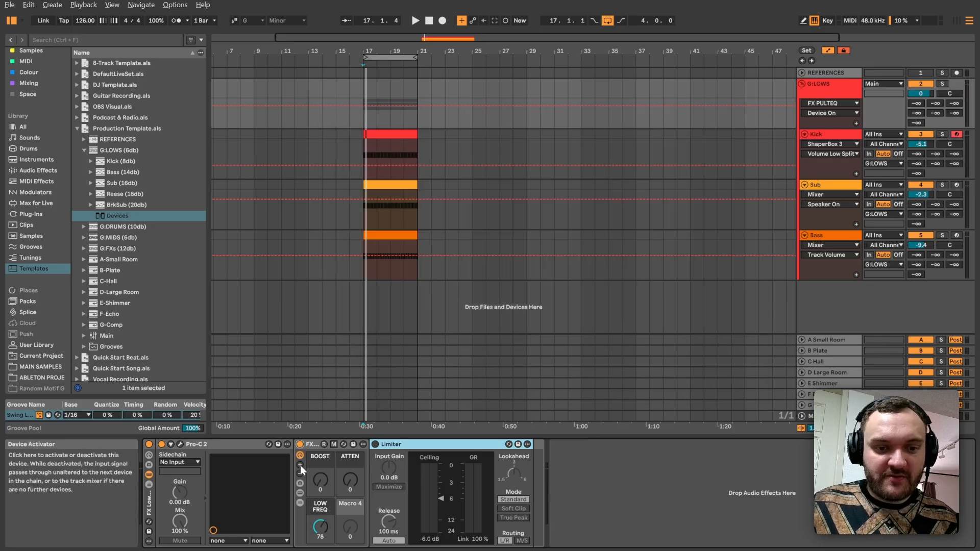
pyautogui.click(299, 494)
pyautogui.click(386, 444)
pyautogui.click(393, 445)
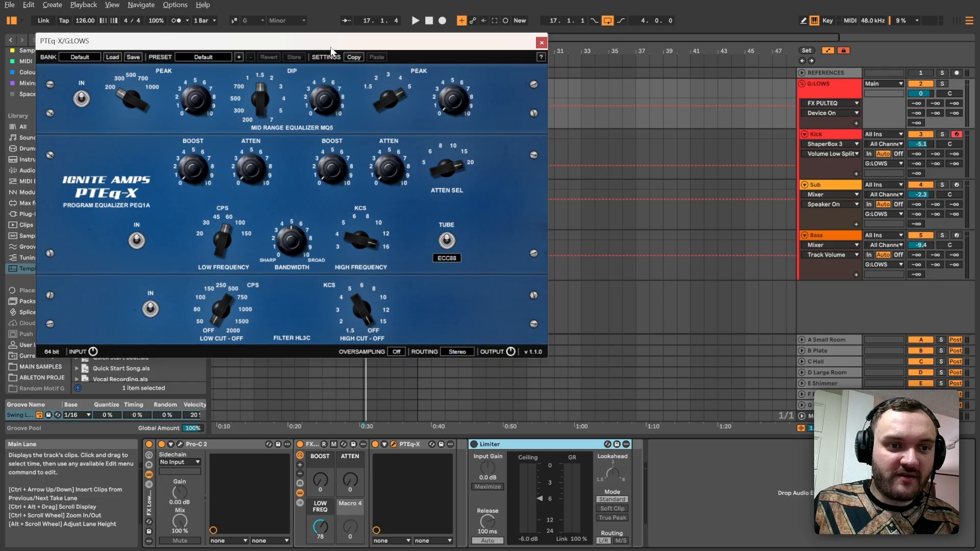
pyautogui.moveTo(331, 50); pyautogui.dragTo(372, 54)
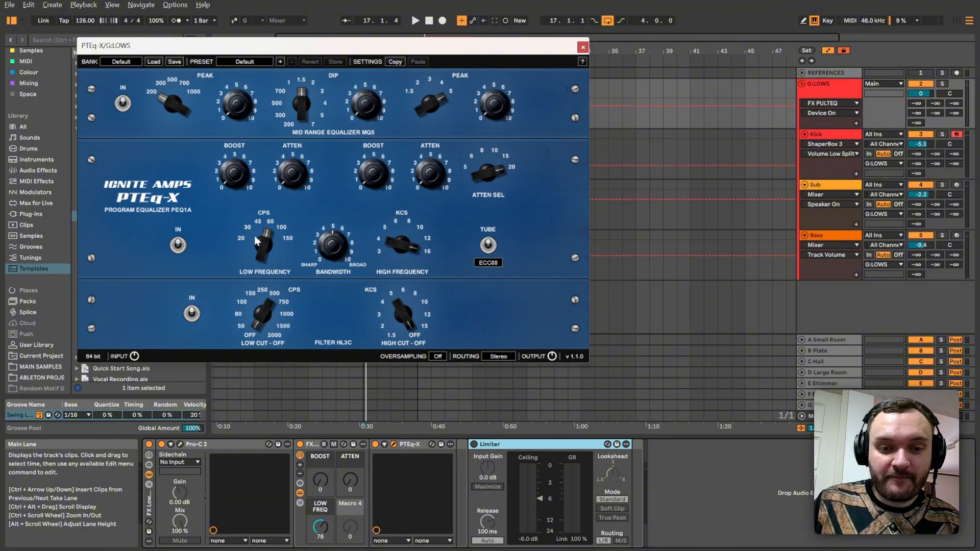
# Step: Load Pro-Q 4 onto G:LOWS and use its piano display to look up the frequency of D#1
pyautogui.hotkey('ctrl', 'f')
pyautogui.write('q-4')
pyautogui.moveTo(156, 47); pyautogui.dragTo(284, 50)
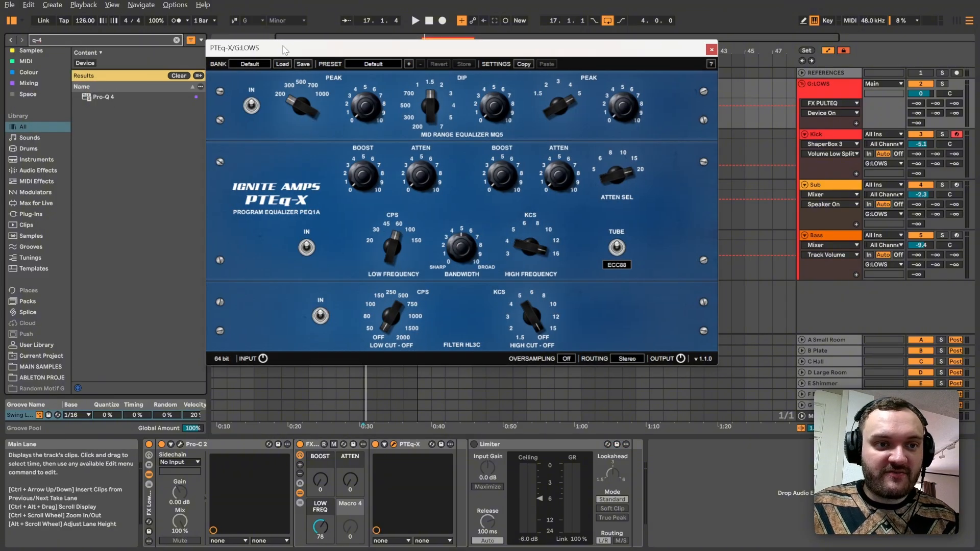
pyautogui.click(110, 97)
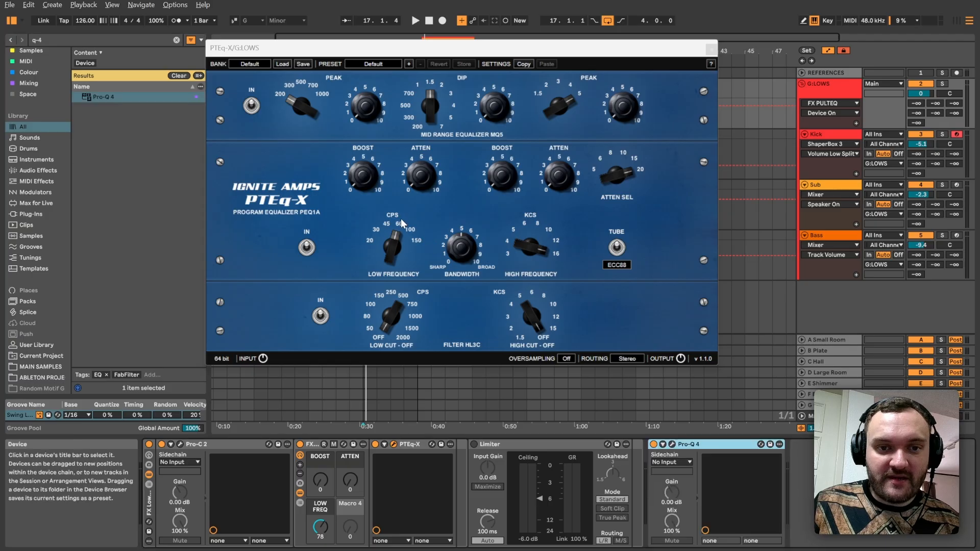
pyautogui.click(672, 446)
pyautogui.click(303, 371)
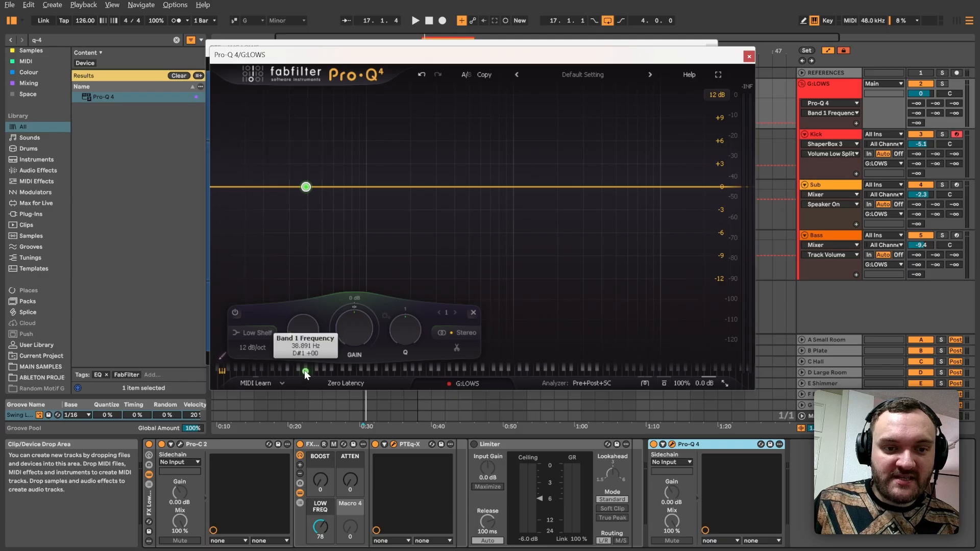
# Step: Delete the test band and remove Pro-Q 4 from the G:LOWS chain
pyautogui.rightClick(307, 188)
pyautogui.click(366, 351)
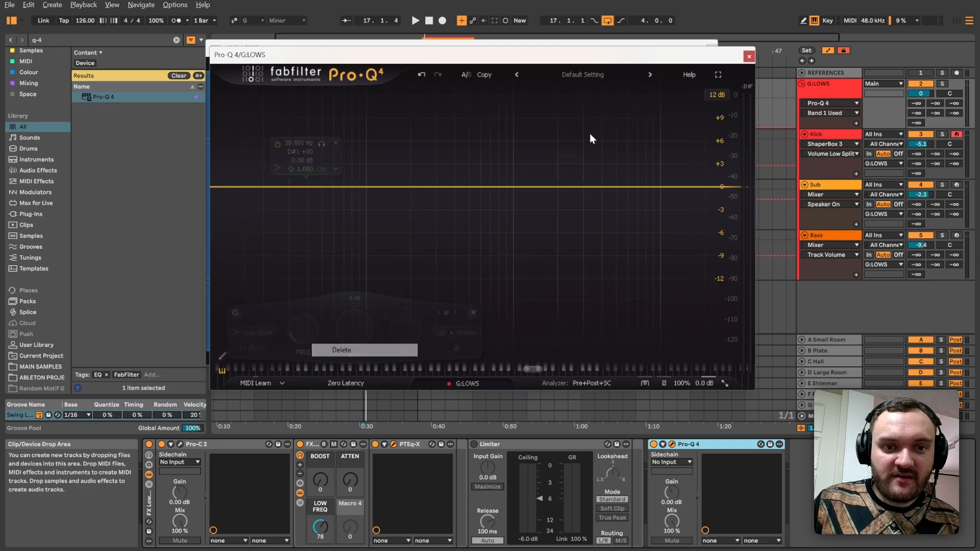
pyautogui.click(749, 56)
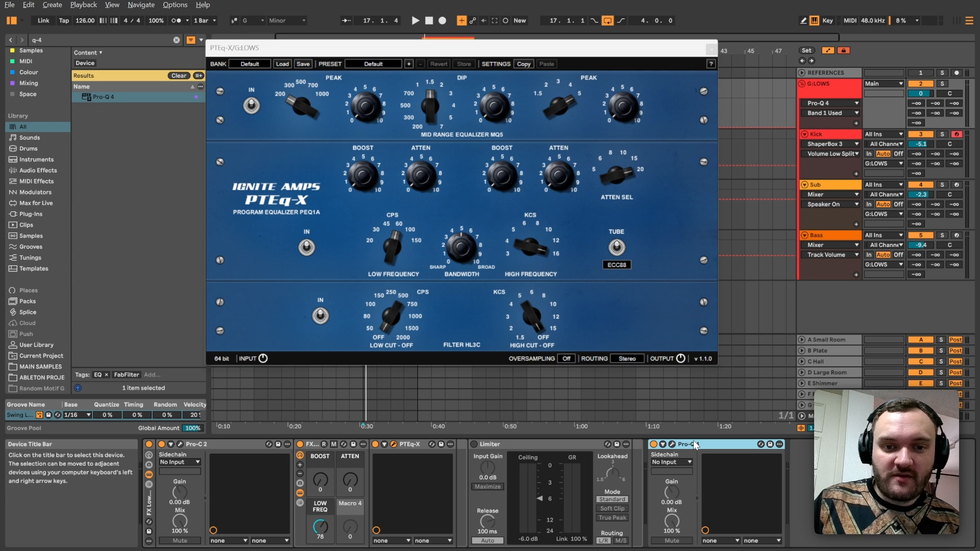
pyautogui.press('Delete')
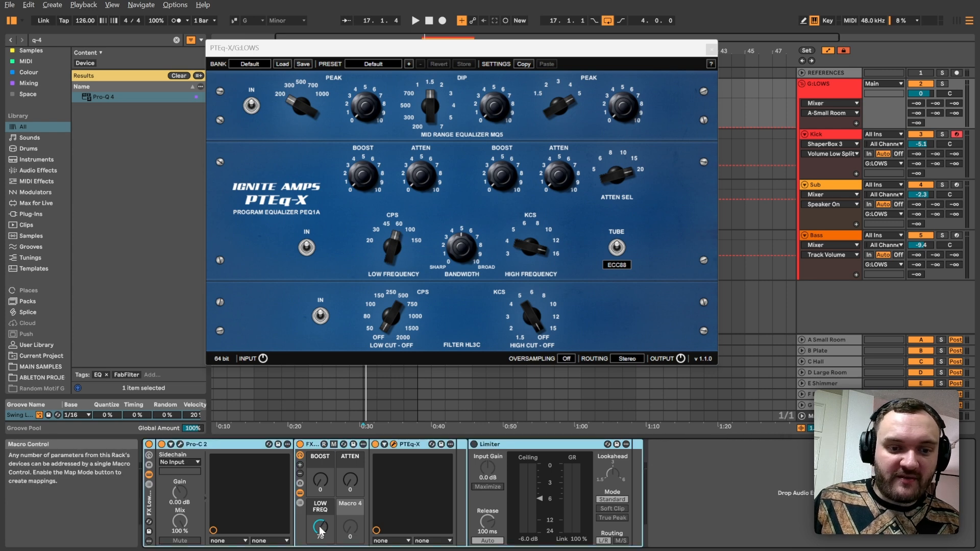
# Step: Turn on the Limiter and set the PULTEQ rack's LOW FREQ to 57, BOOST to 36 and ATTEN to 16 while listening
pyautogui.moveTo(319, 529); pyautogui.dragTo(319, 546)
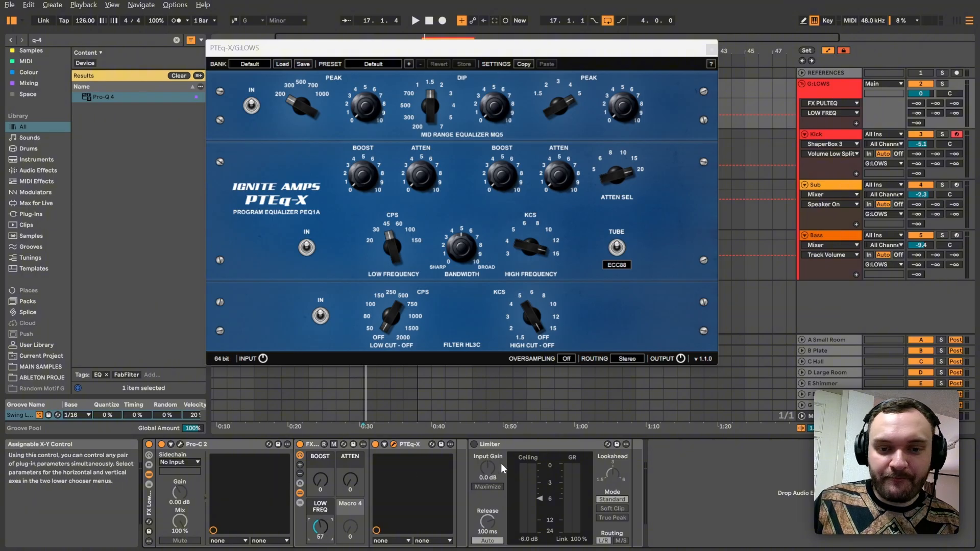
pyautogui.click(544, 442)
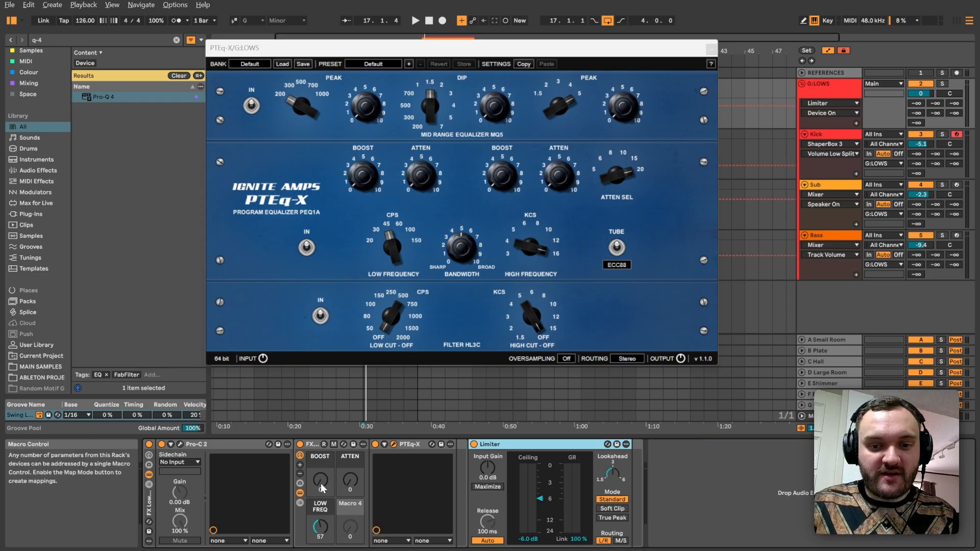
pyautogui.press('space')
pyautogui.moveTo(323, 483); pyautogui.dragTo(324, 453)
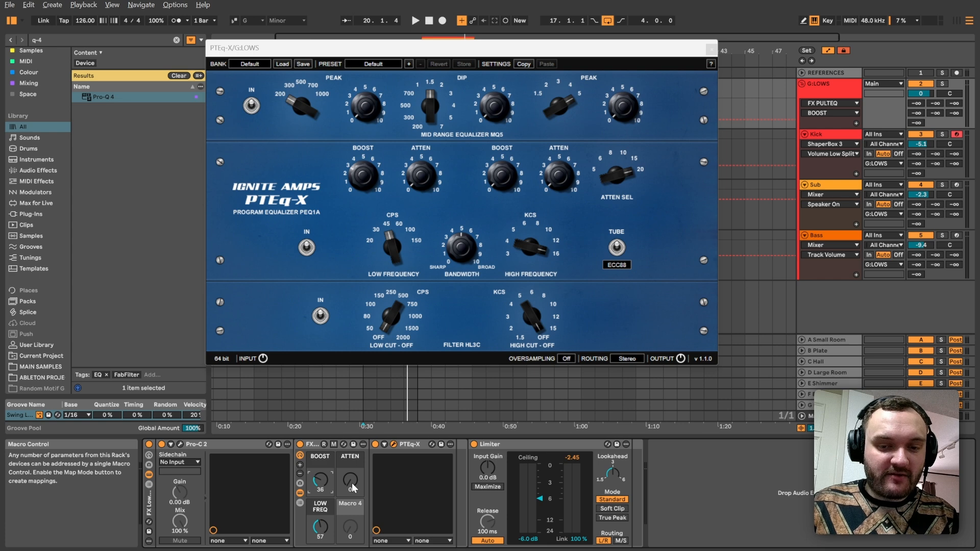
pyautogui.moveTo(349, 481)
pyautogui.mouseDown()
pyautogui.moveTo(352, 464)
pyautogui.moveTo(355, 483)
pyautogui.mouseUp()
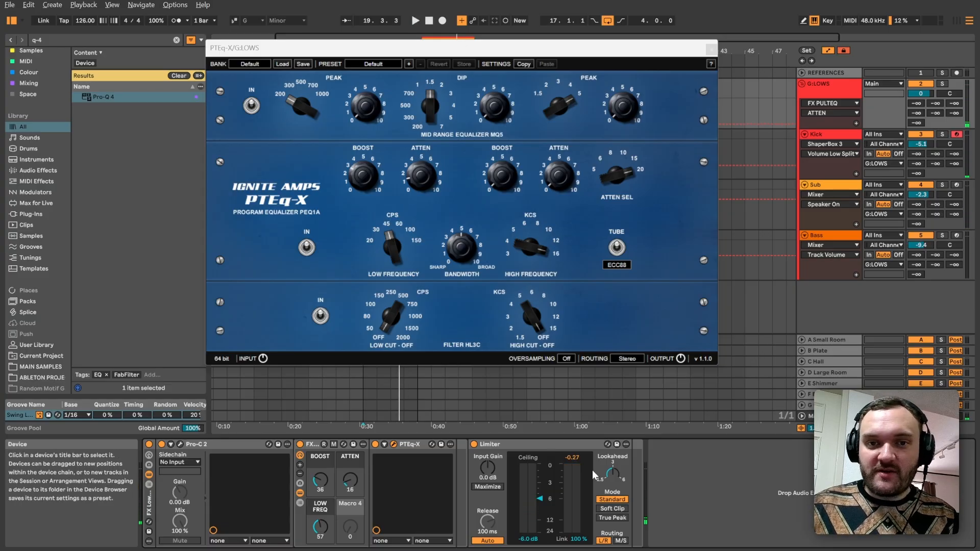
# Step: Review the G:LOWS compressor and Limiter, and inspect the BSAClipper settings on the Main track
pyautogui.click(179, 444)
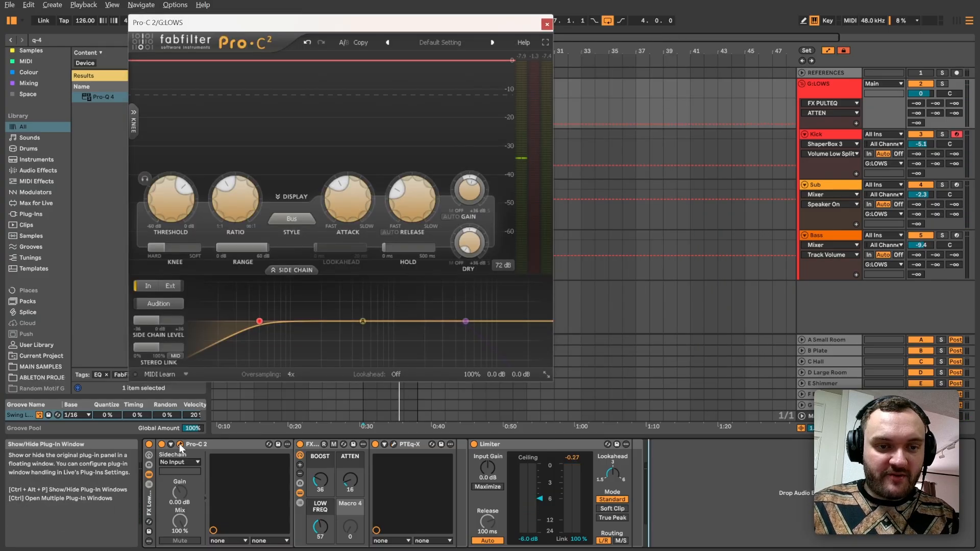
pyautogui.click(179, 444)
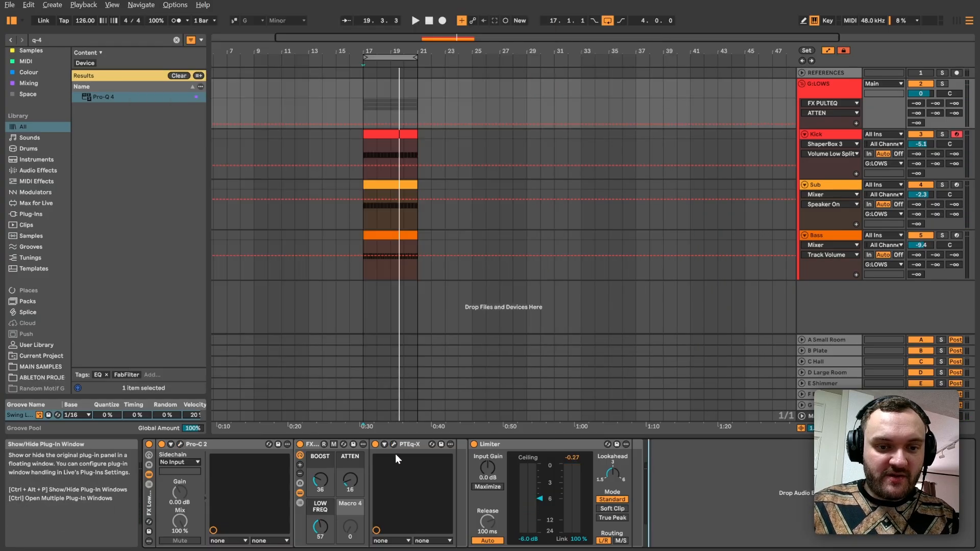
pyautogui.click(509, 449)
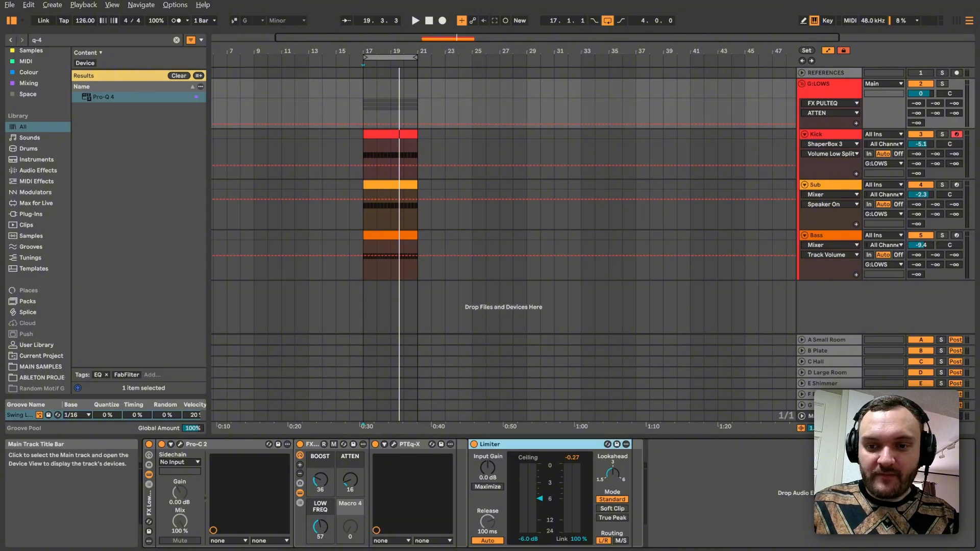
pyautogui.click(837, 416)
pyautogui.hscroll(-6, 407, 493)
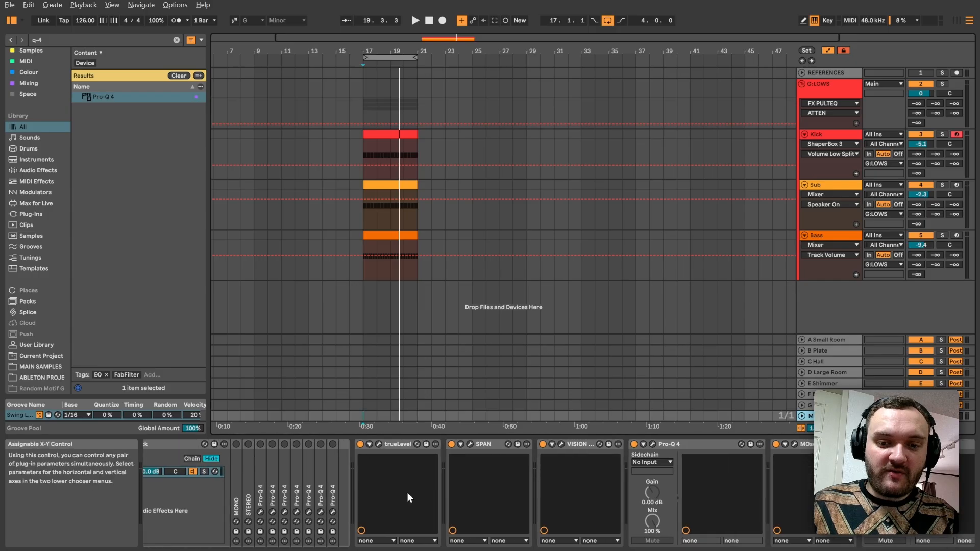
pyautogui.click(168, 444)
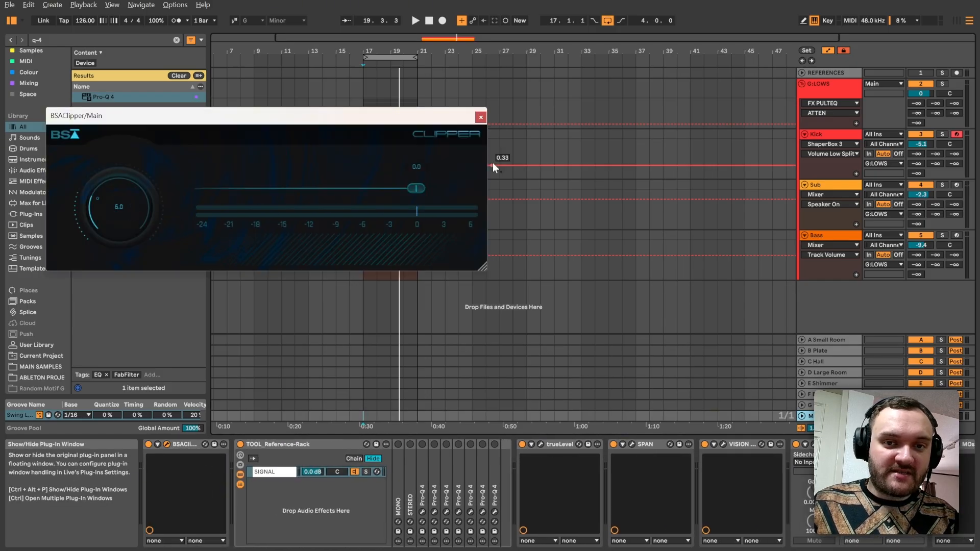
pyautogui.click(481, 117)
# Step: Play back the lows in the mixer view and check the track levels and the waveform in the Main scope
pyautogui.press('Tab')
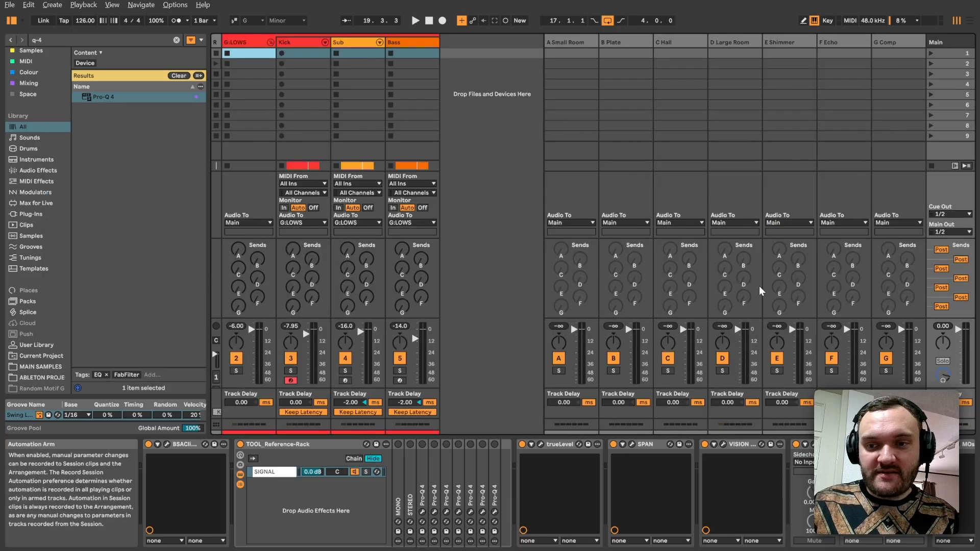
pyautogui.press('space')
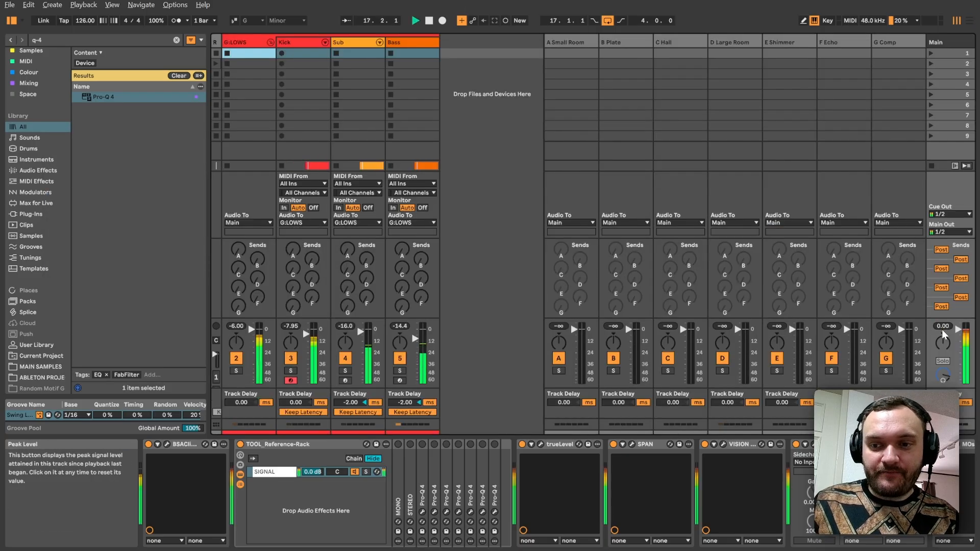
pyautogui.hotkey('ctrl', 'alt', 'p')
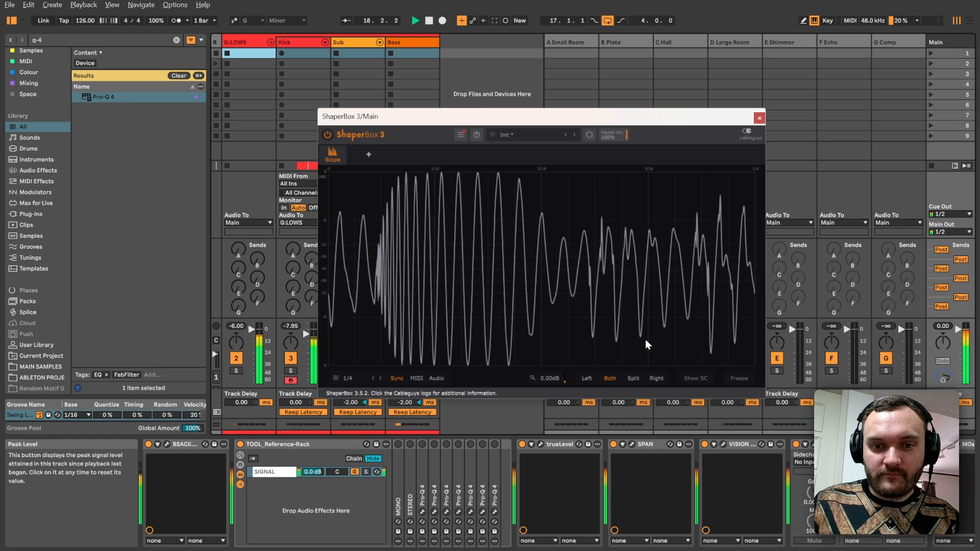
pyautogui.hotkey('ctrl', 'alt', 'p')
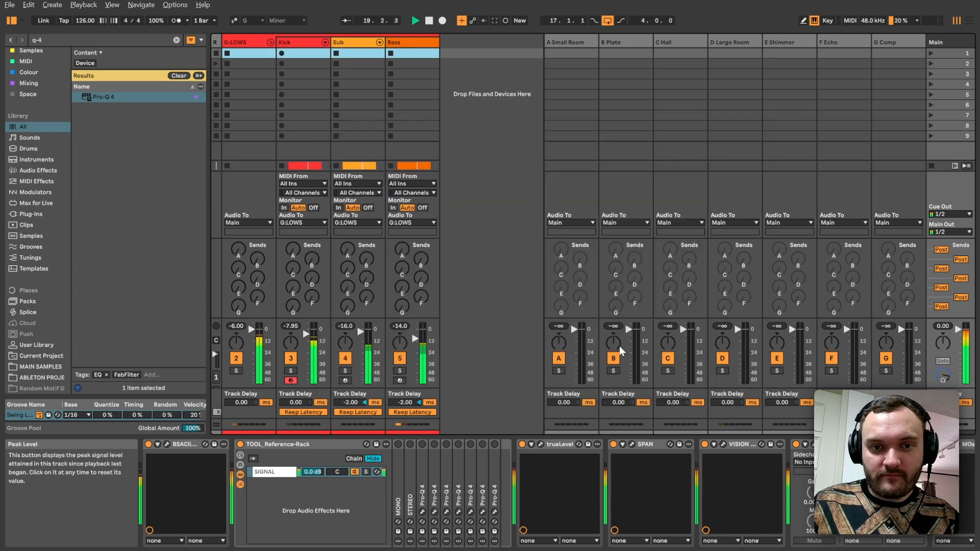
pyautogui.press('Tab')
pyautogui.press('space')
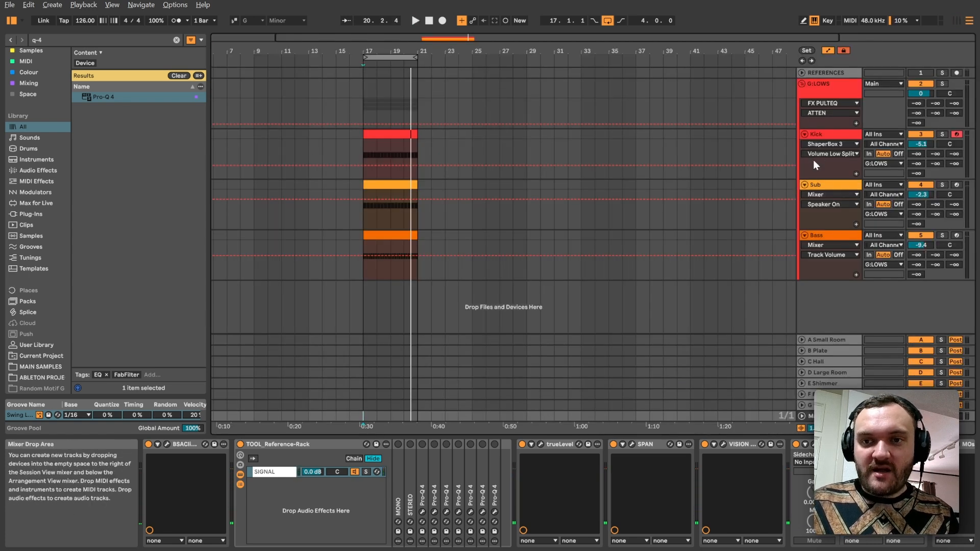
# Step: Unfold the REFERENCES track, show the Main track's true:level meter and solo the reference track
pyautogui.click(819, 82)
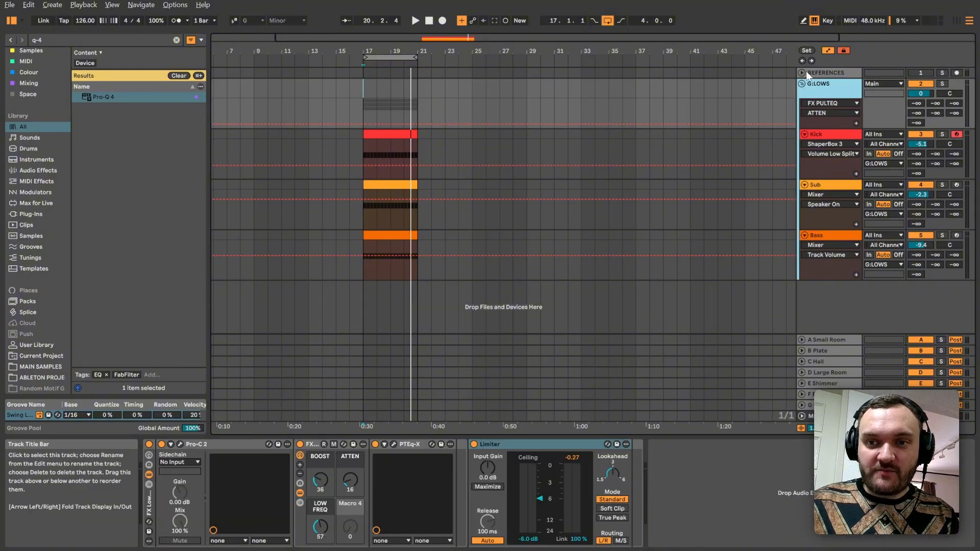
pyautogui.click(803, 73)
pyautogui.click(817, 72)
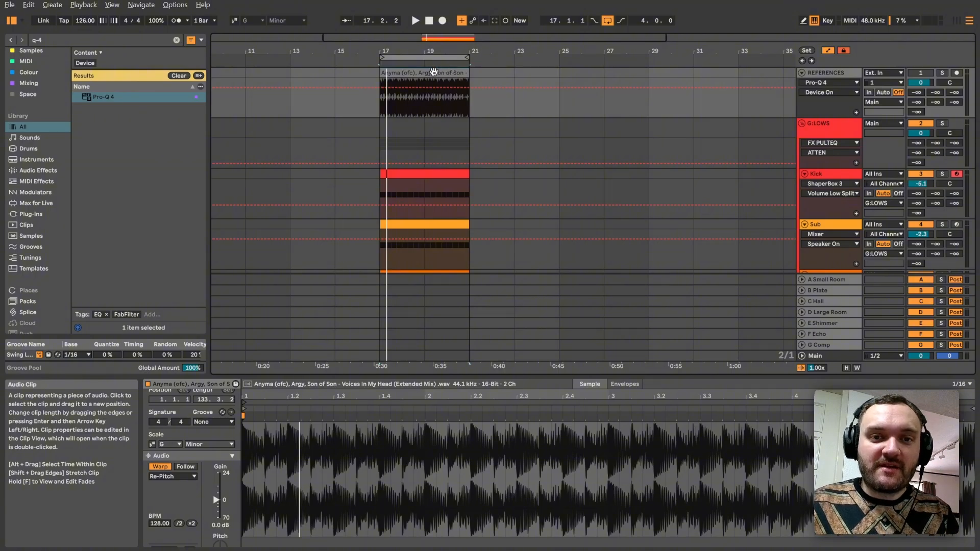
pyautogui.click(816, 356)
pyautogui.doubleClick(816, 357)
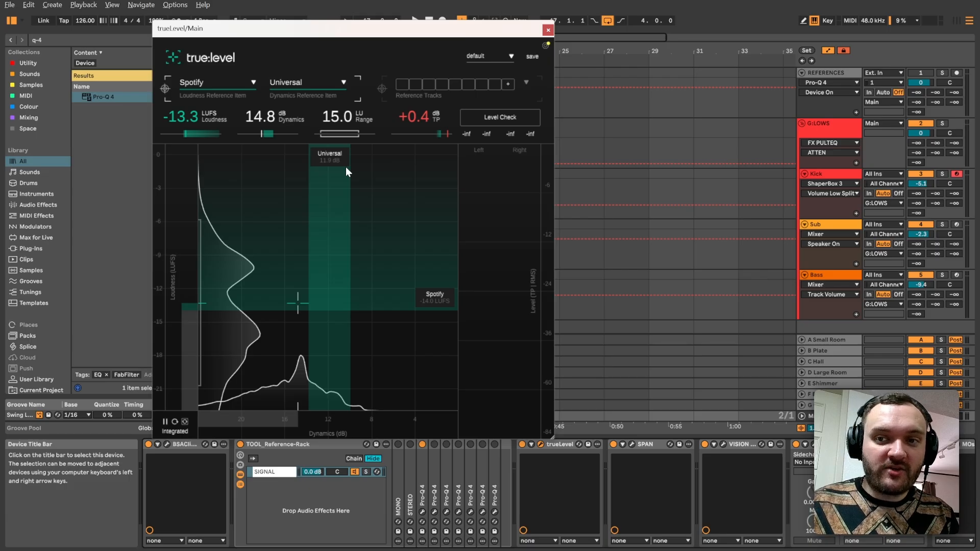
pyautogui.press('s')
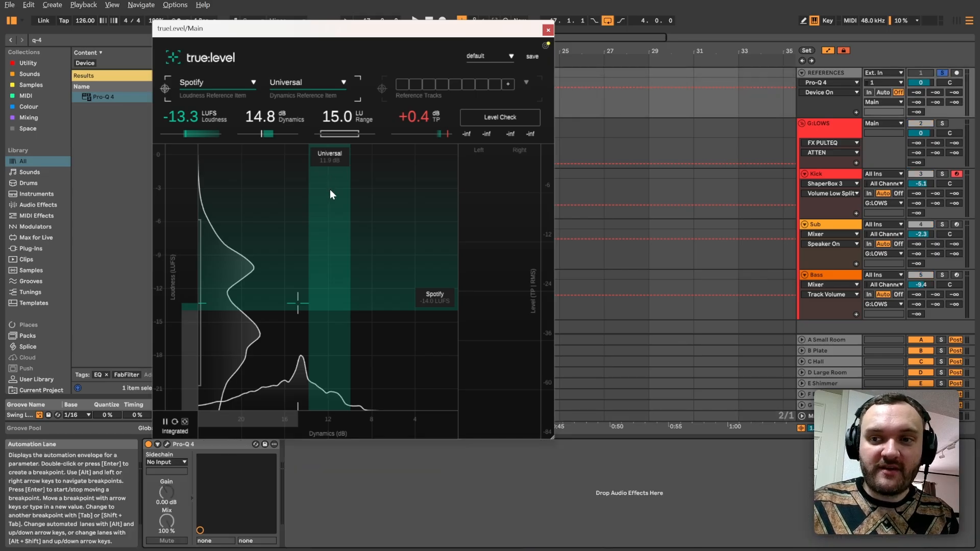
# Step: Play the soloed reference track and measure its loudness in true:level and its waveform in the Main ShaperBox scope
pyautogui.click(174, 423)
pyautogui.press('space')
pyautogui.hotkey('ctrl', 'alt', 'p')
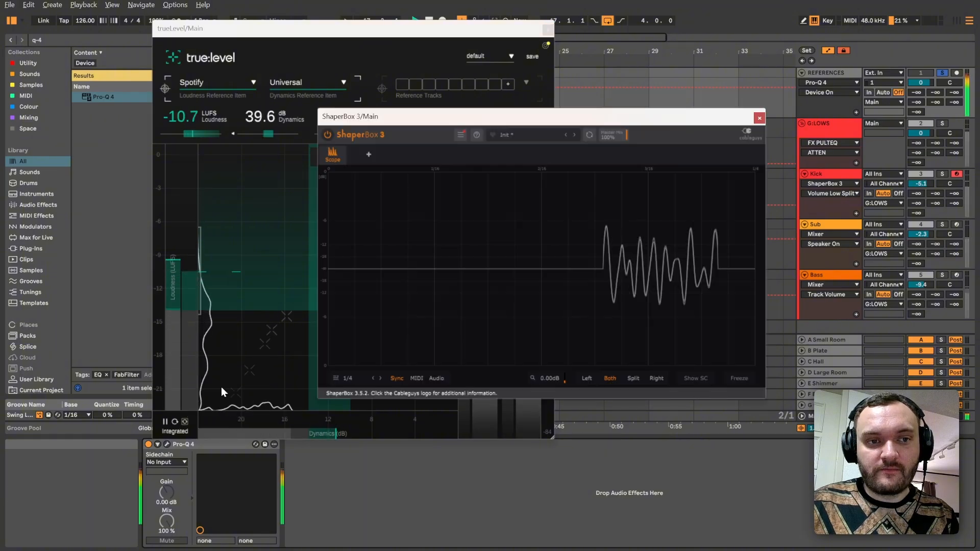
pyautogui.moveTo(493, 119); pyautogui.dragTo(679, 160)
pyautogui.press('space')
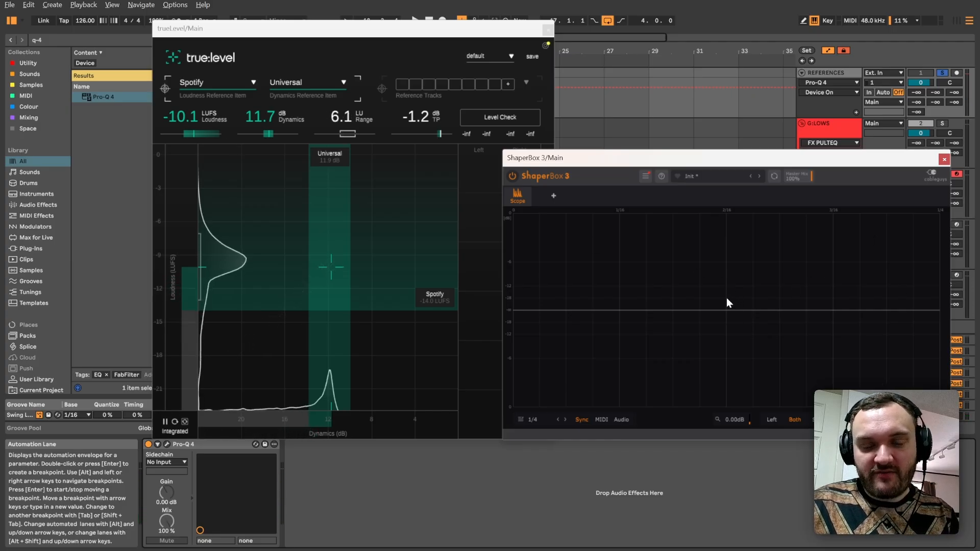
pyautogui.press('space')
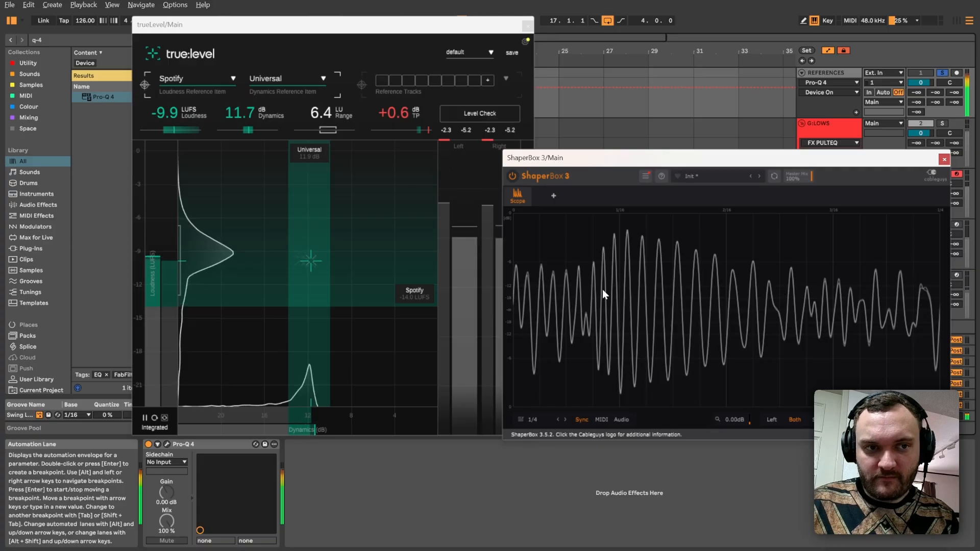
# Step: Reset the true:level readings and measure the loudness of the low-end tracks without the reference soloed
pyautogui.press('space')
pyautogui.click(157, 417)
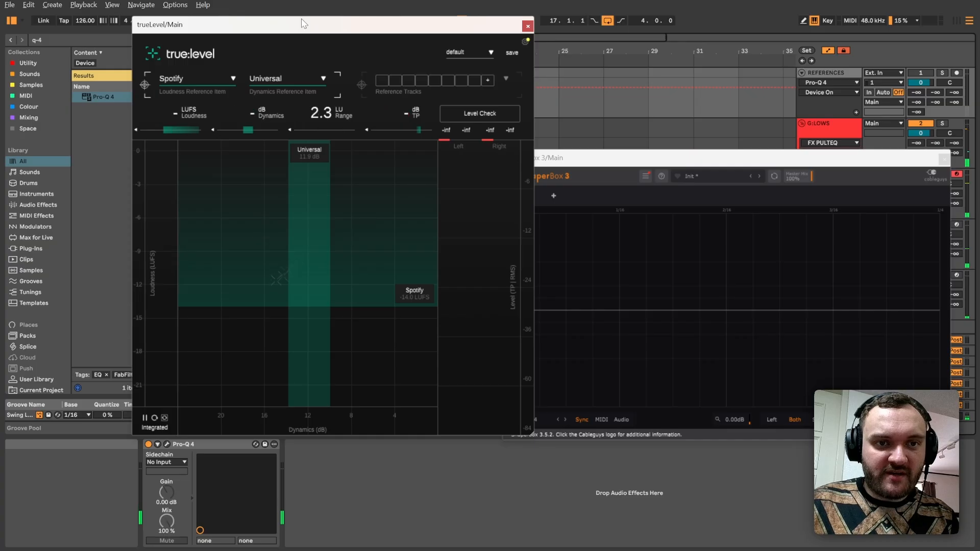
pyautogui.press('space')
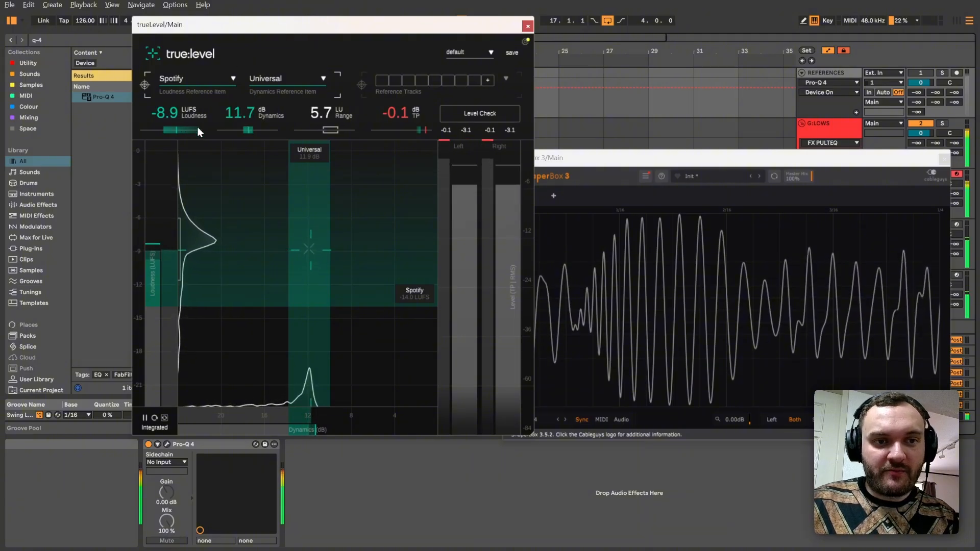
pyautogui.press('space')
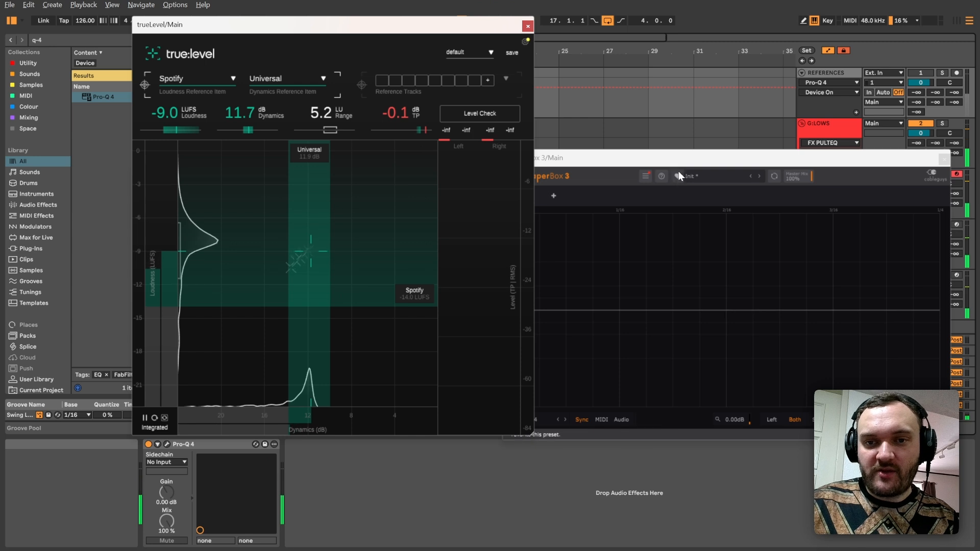
# Step: Compare the reference and low-end waveforms in the Main scope and set the Sub track's volume to -5 dB
pyautogui.press('Escape')
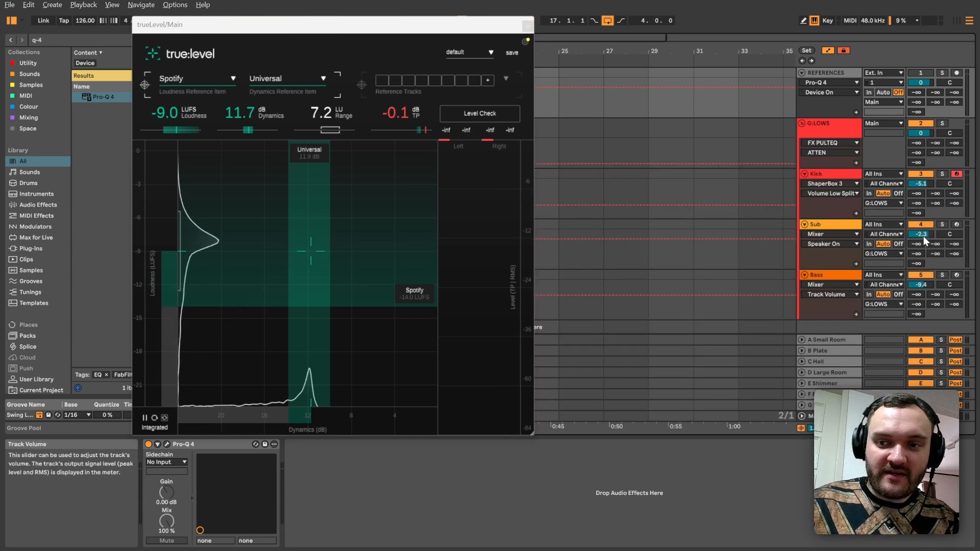
pyautogui.hotkey('ctrl', 'alt', 'p')
pyautogui.press('space')
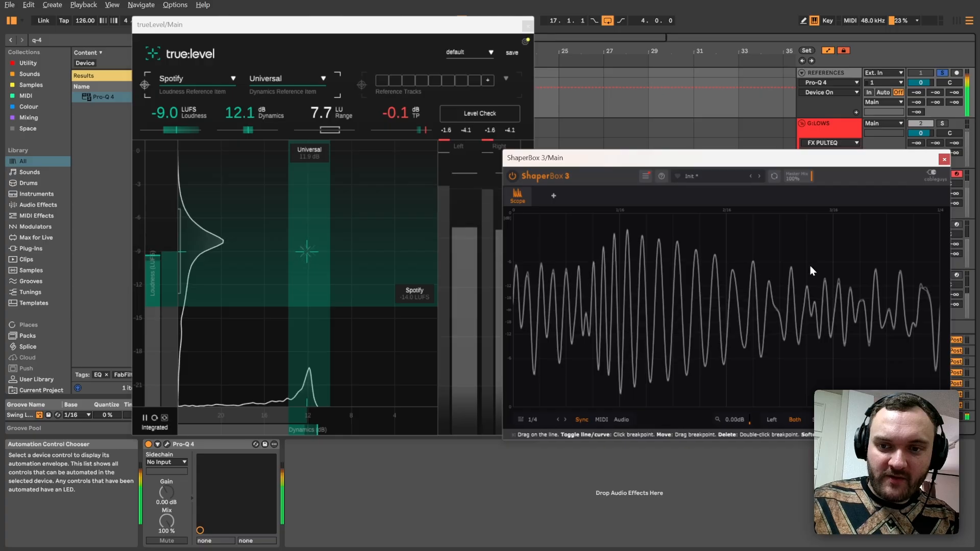
pyautogui.press('s')
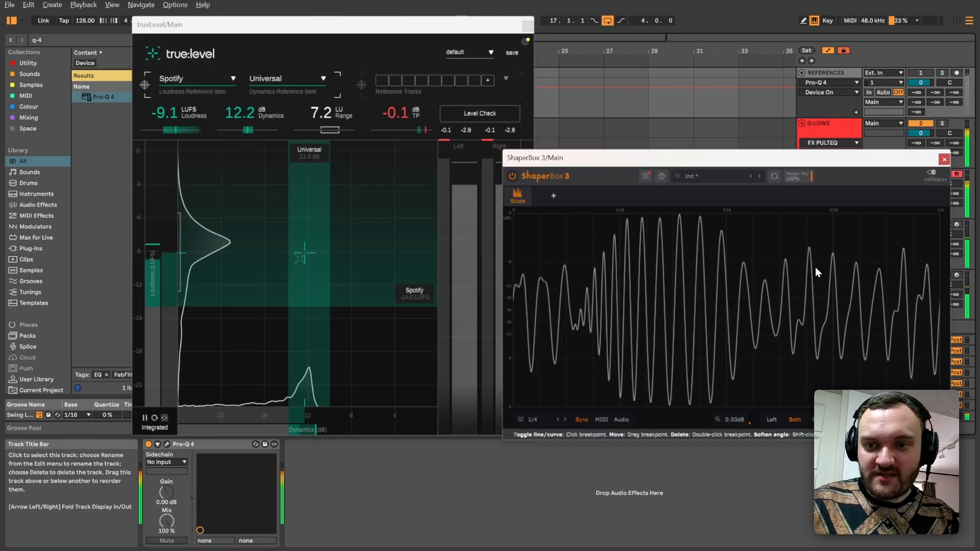
pyautogui.press('Escape')
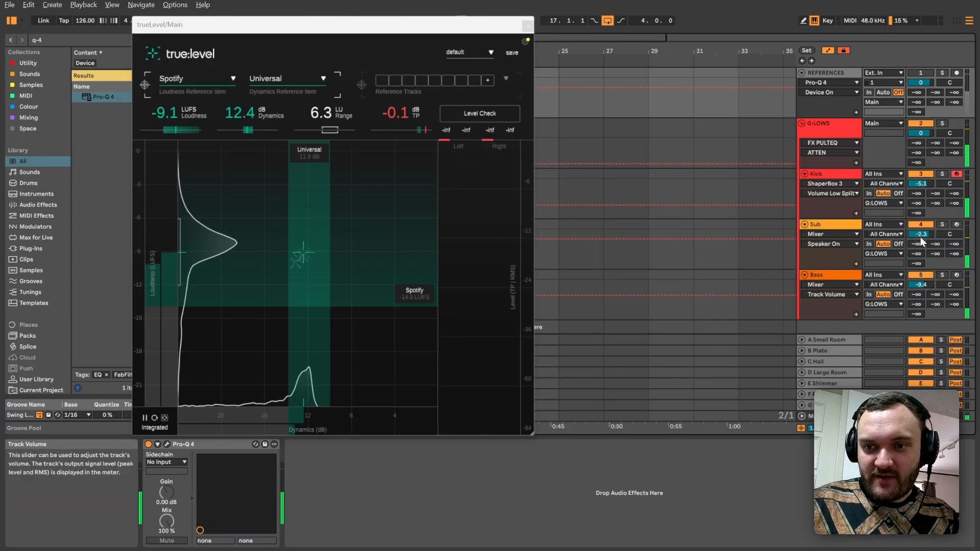
pyautogui.write('-5')
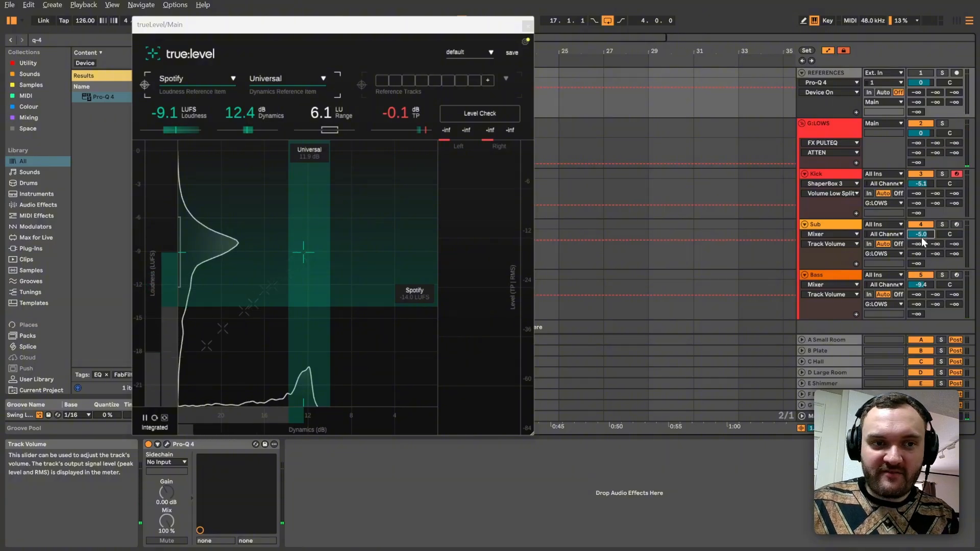
# Step: Remeasure the lows against the soloed reference and set the Sub track's volume to -7 dB
pyautogui.press('space')
pyautogui.click(157, 418)
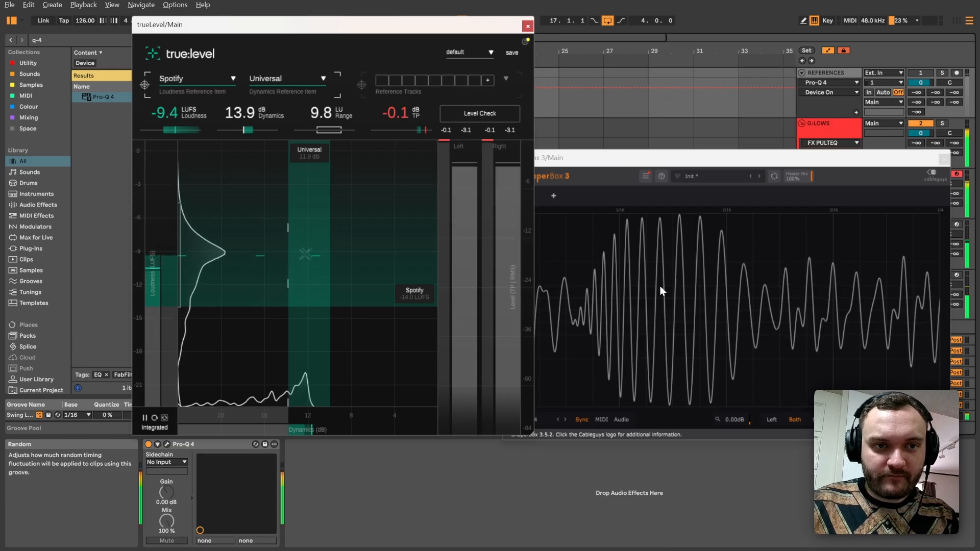
pyautogui.click(942, 73)
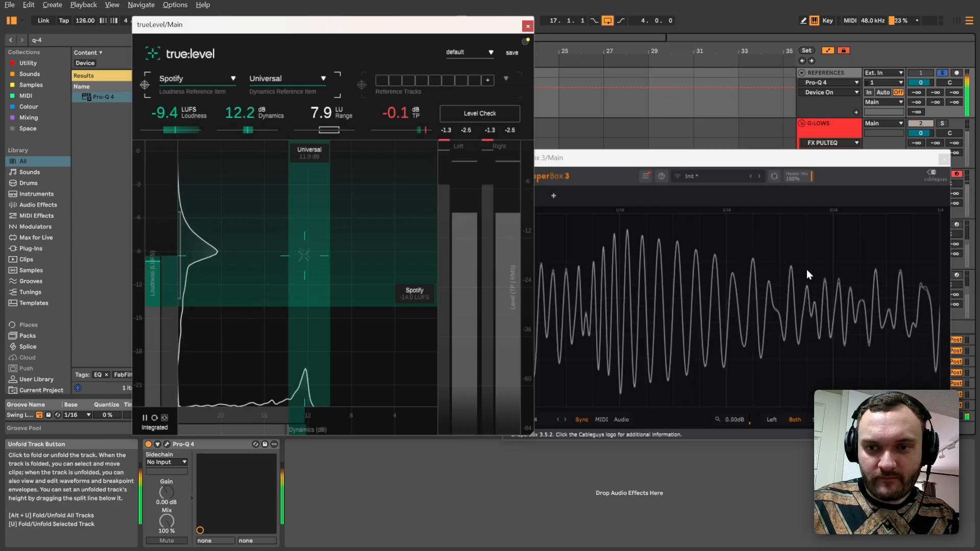
pyautogui.press('s')
pyautogui.click(945, 160)
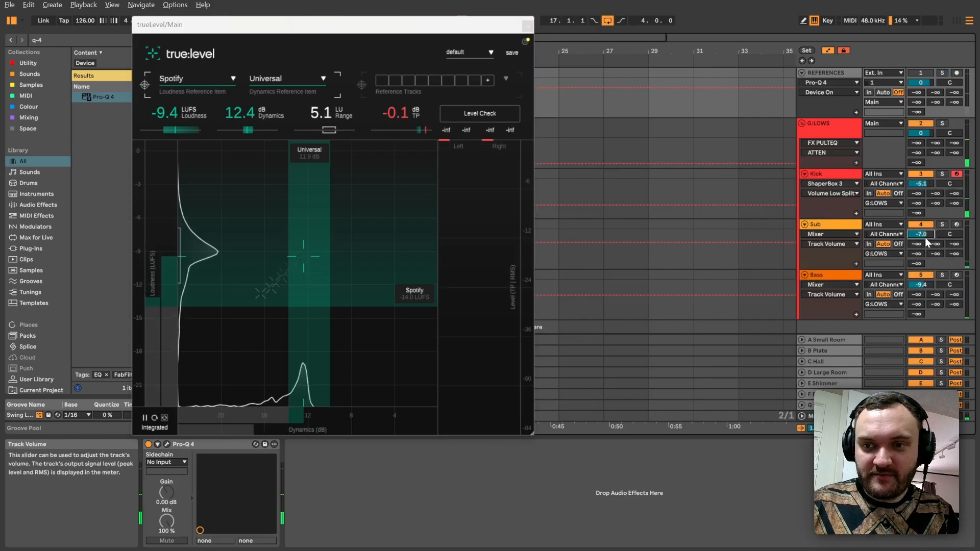
# Step: Reset the loudness meter and compare the lows' level and waveform with the reference track in the Main scope
pyautogui.click(155, 418)
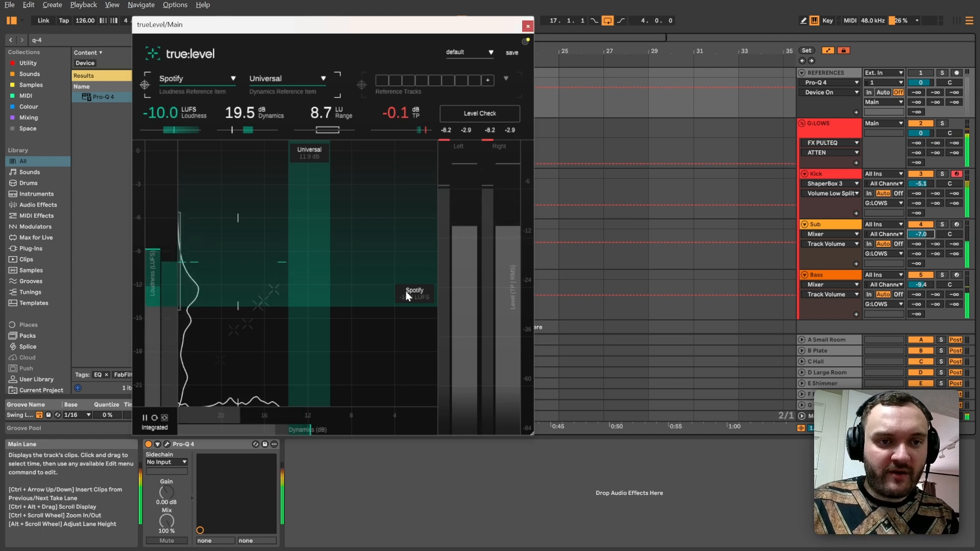
pyautogui.hotkey('ctrl', 'alt', 'p')
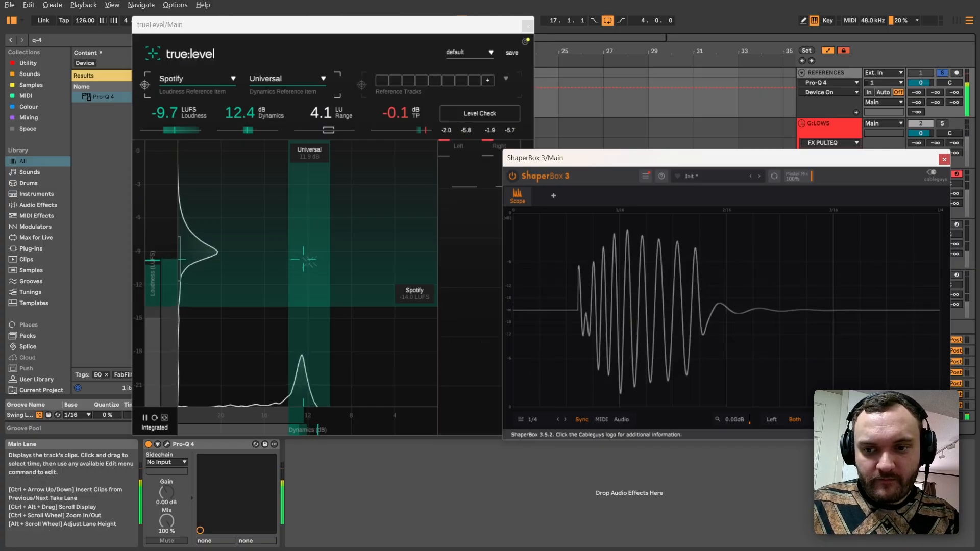
pyautogui.press('space')
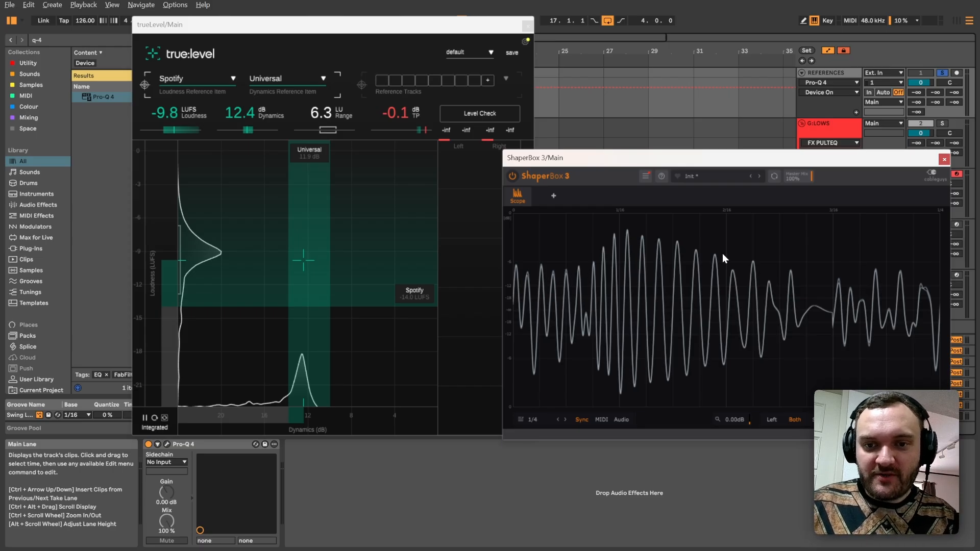
pyautogui.press('space')
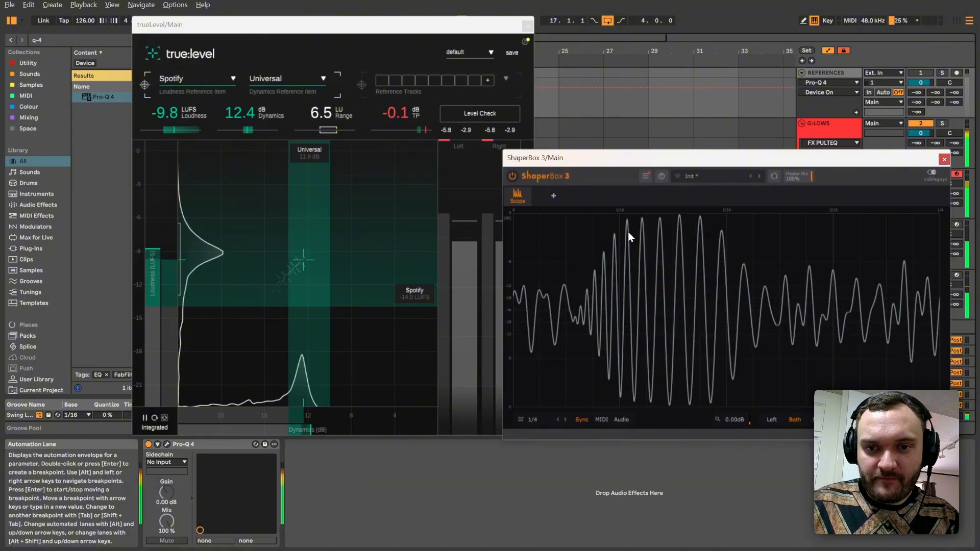
pyautogui.press('space')
pyautogui.click(945, 159)
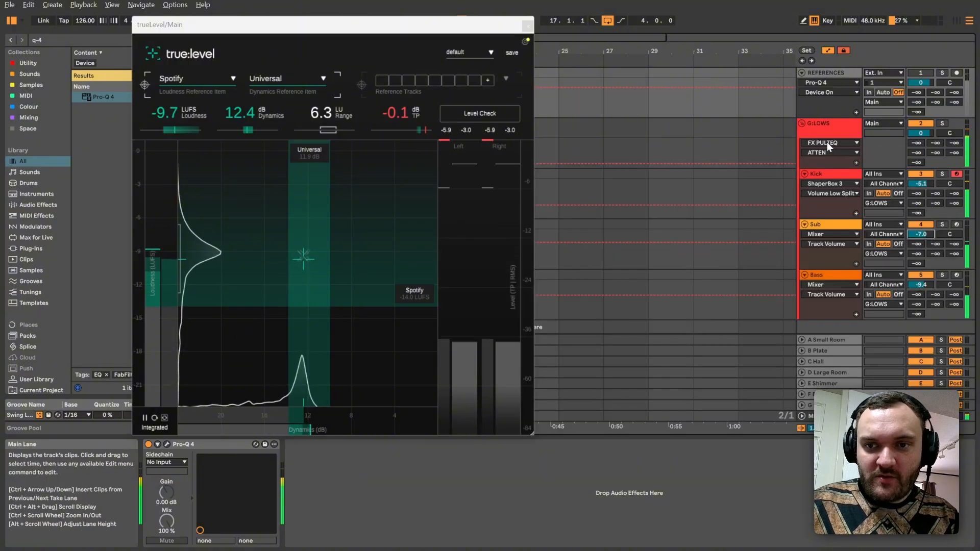
# Step: Set the kick sample's Fade Out to 185 ms and check the soloed kick's waveform in the Main scope
pyautogui.click(823, 174)
pyautogui.click(182, 472)
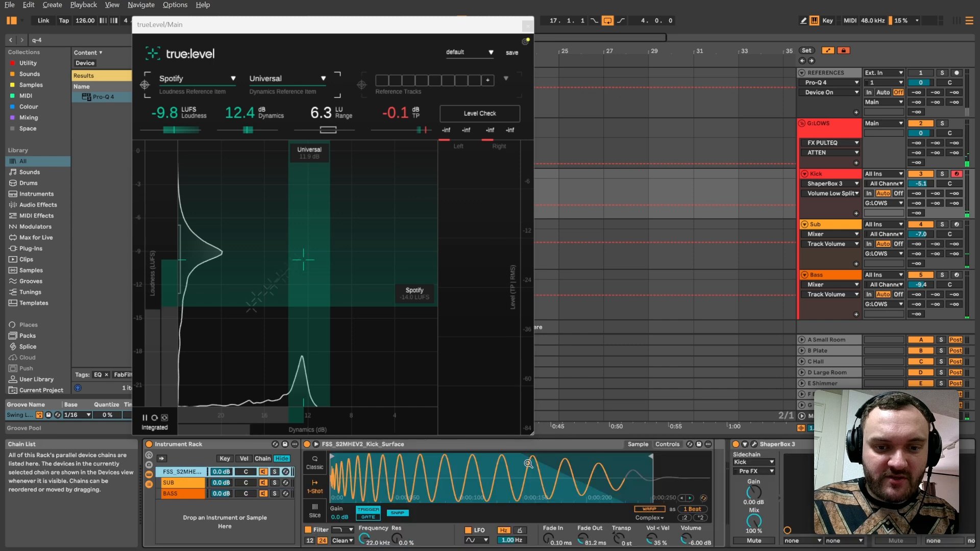
pyautogui.click(582, 539)
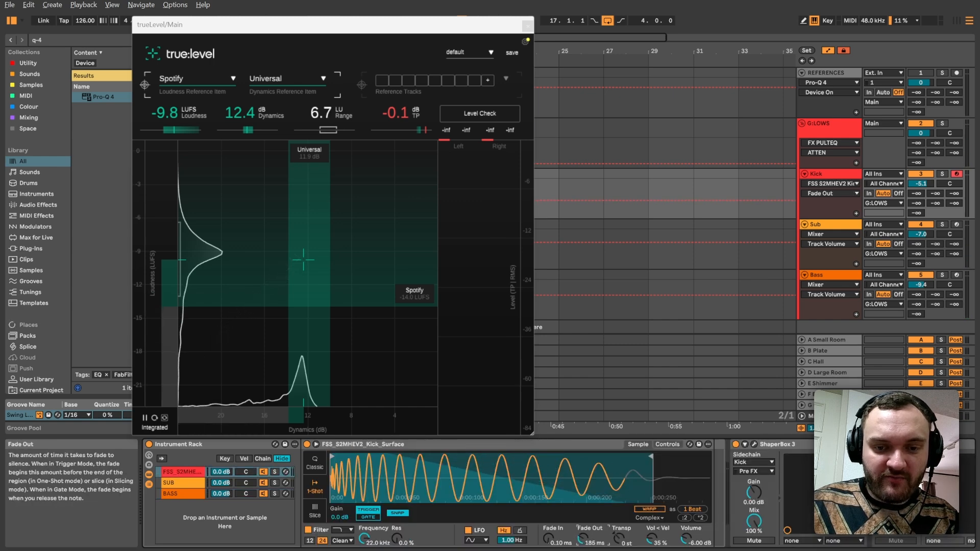
pyautogui.click(942, 174)
pyautogui.hotkey('ctrl', 'alt', 'p')
pyautogui.press('space')
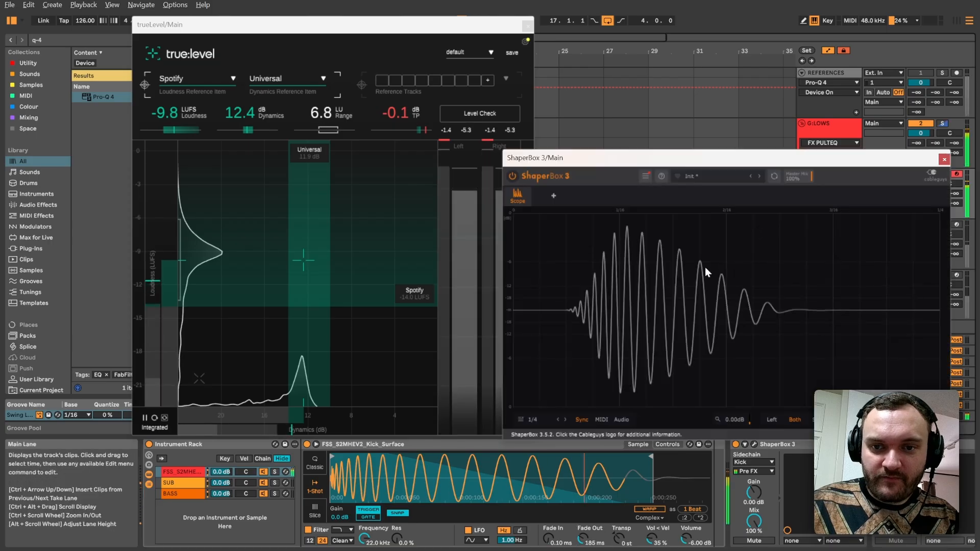
# Step: Try the kick sample's Fade Out at 42.9 ms and 149 ms while watching the waveform in the scope
pyautogui.moveTo(583, 539); pyautogui.dragTo(582, 550)
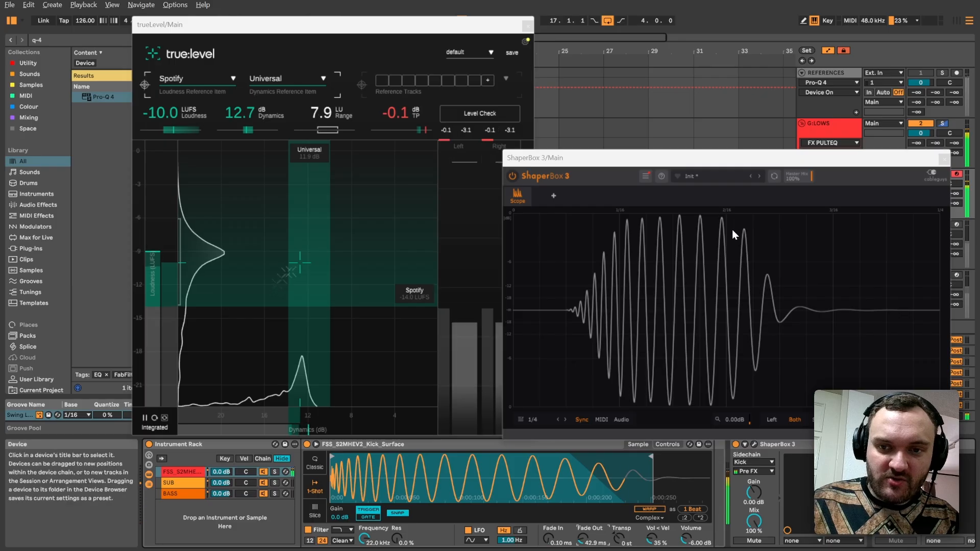
pyautogui.moveTo(592, 548)
pyautogui.mouseDown()
pyautogui.moveTo(592, 526)
pyautogui.moveTo(584, 543)
pyautogui.mouseUp()
pyautogui.click(944, 159)
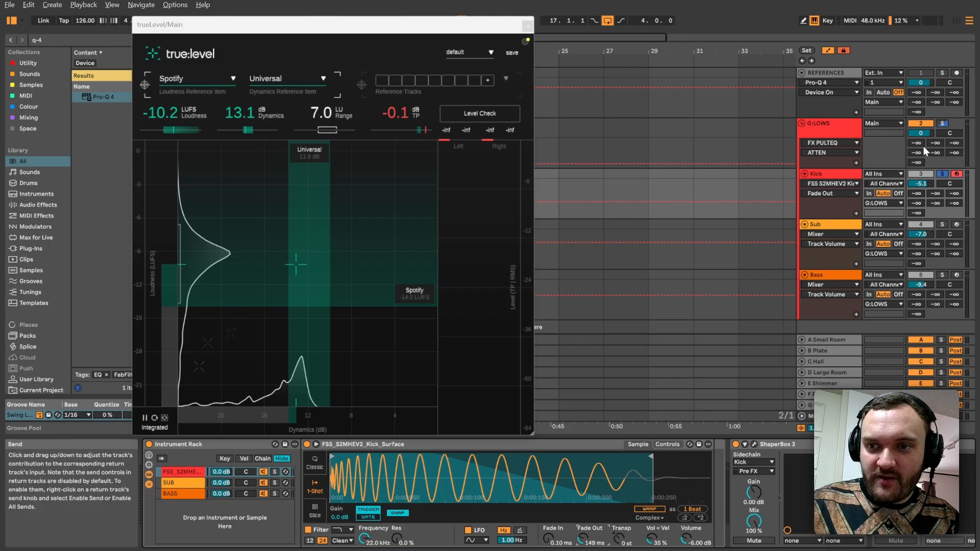
# Step: Remeasure the soloed reference and the lows with fresh true:level readings and compare their waveforms
pyautogui.click(827, 416)
pyautogui.press('r')
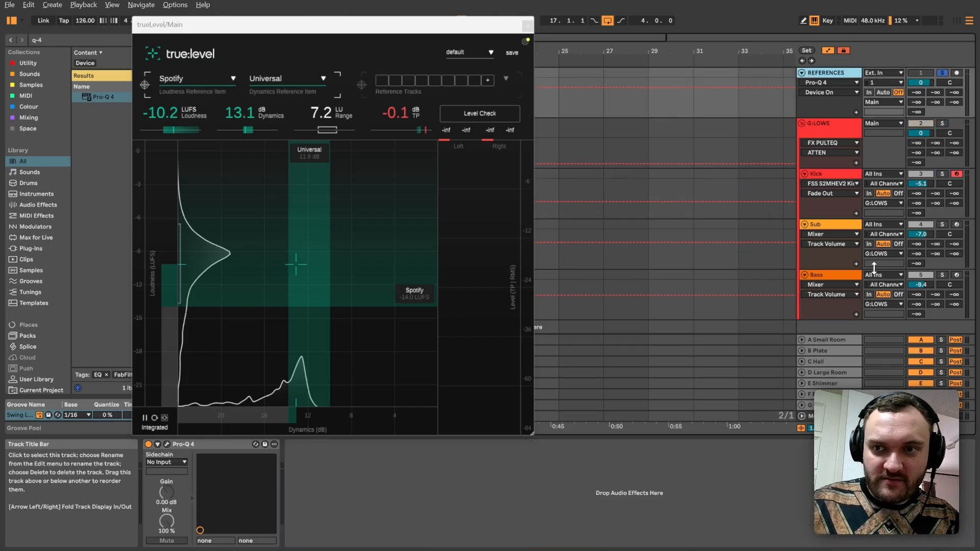
pyautogui.press('space')
pyautogui.click(163, 414)
pyautogui.click(155, 418)
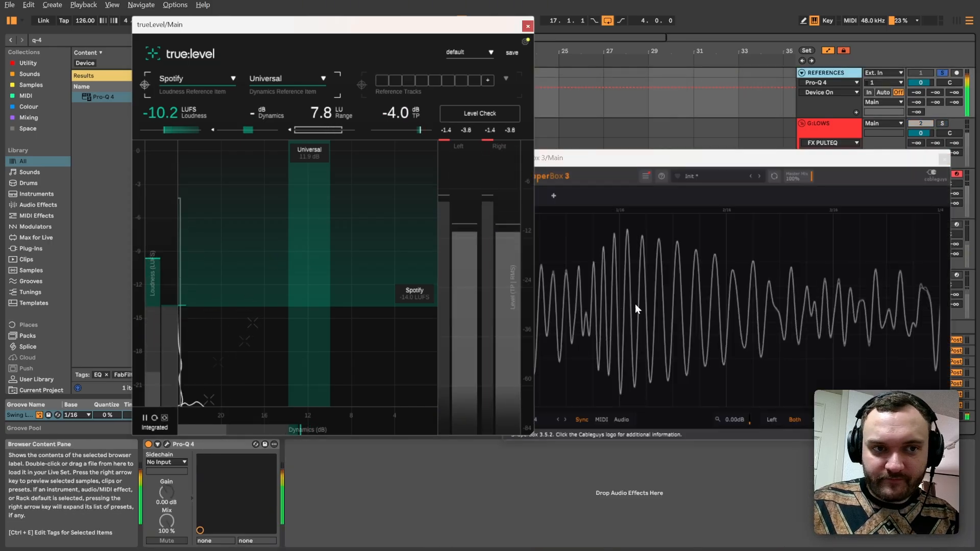
pyautogui.click(155, 417)
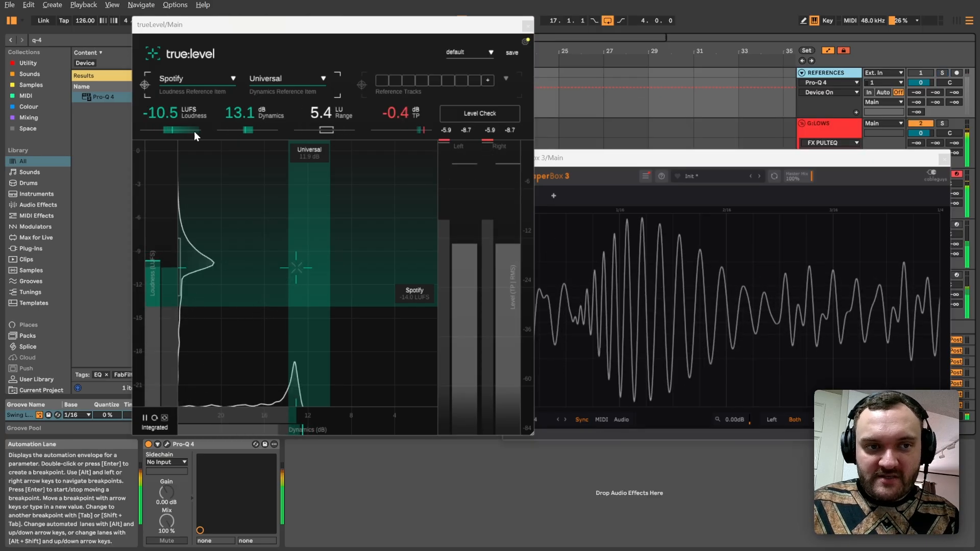
pyautogui.moveTo(683, 164); pyautogui.dragTo(589, 169)
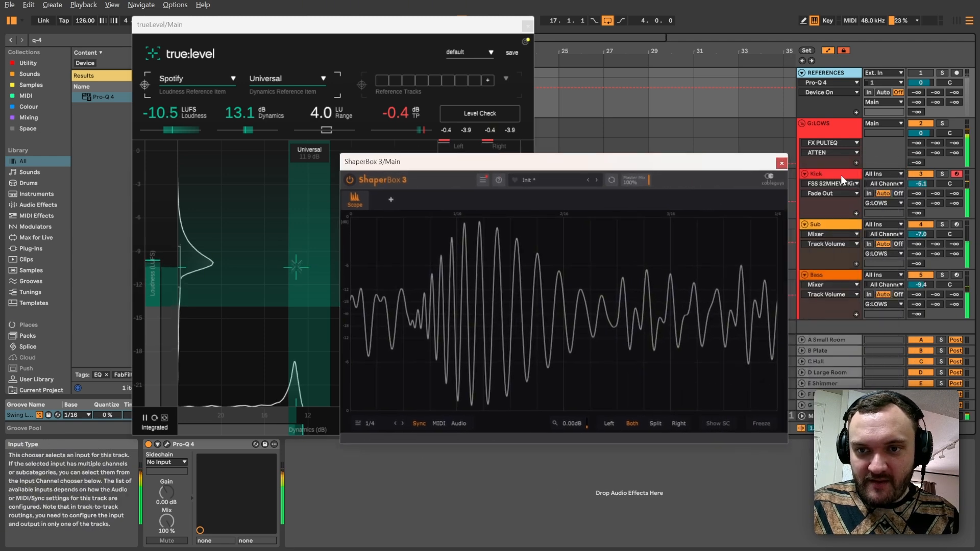
# Step: Set the kick sample's Fade Out to 125 ms and the Sub track's volume to -6 dB, and remeasure the loudness
pyautogui.click(832, 173)
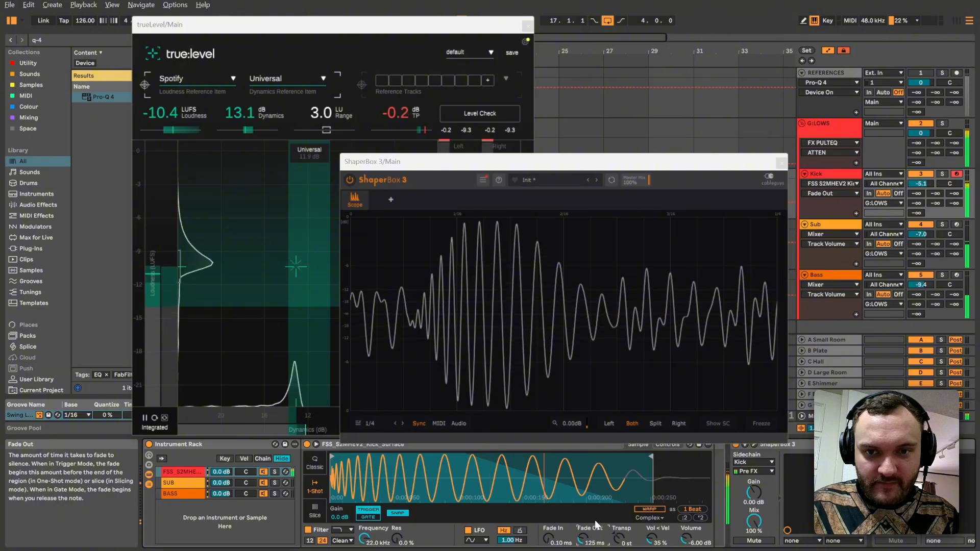
pyautogui.scroll(1, 928, 235)
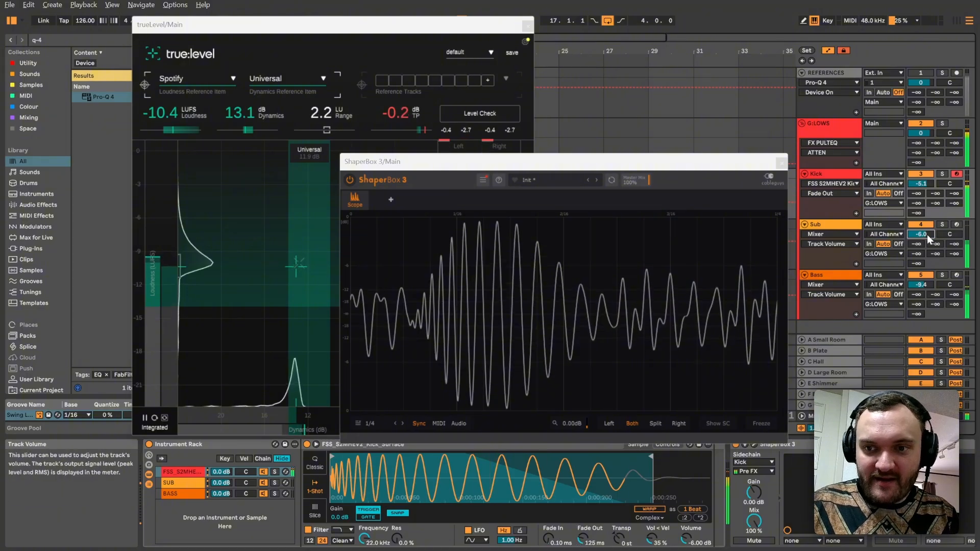
pyautogui.click(156, 414)
pyautogui.click(656, 278)
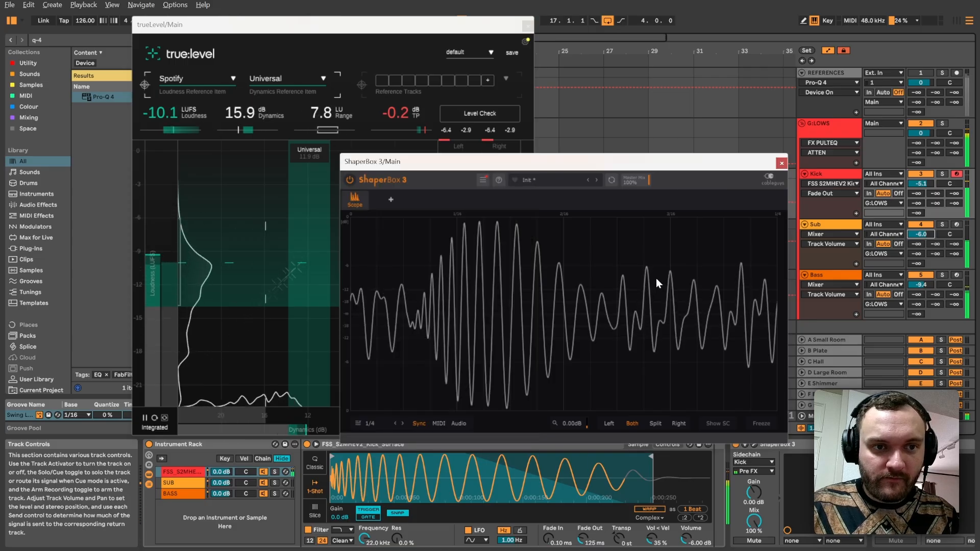
# Step: Set the Sub track's volume to -6.5 dB and recheck the lows against the soloed reference with reset loudness readings
pyautogui.moveTo(508, 161); pyautogui.dragTo(629, 115)
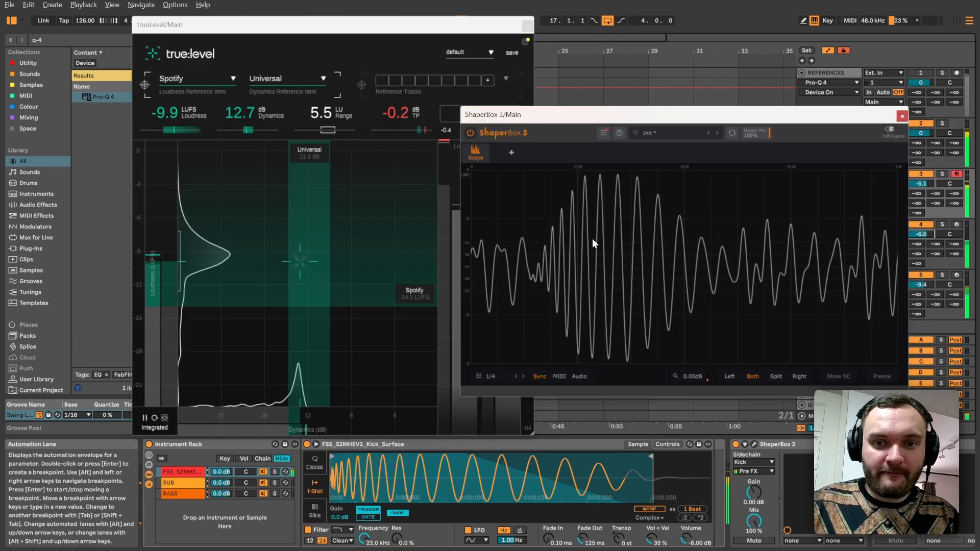
pyautogui.moveTo(686, 122); pyautogui.dragTo(662, 116)
pyautogui.click(922, 234)
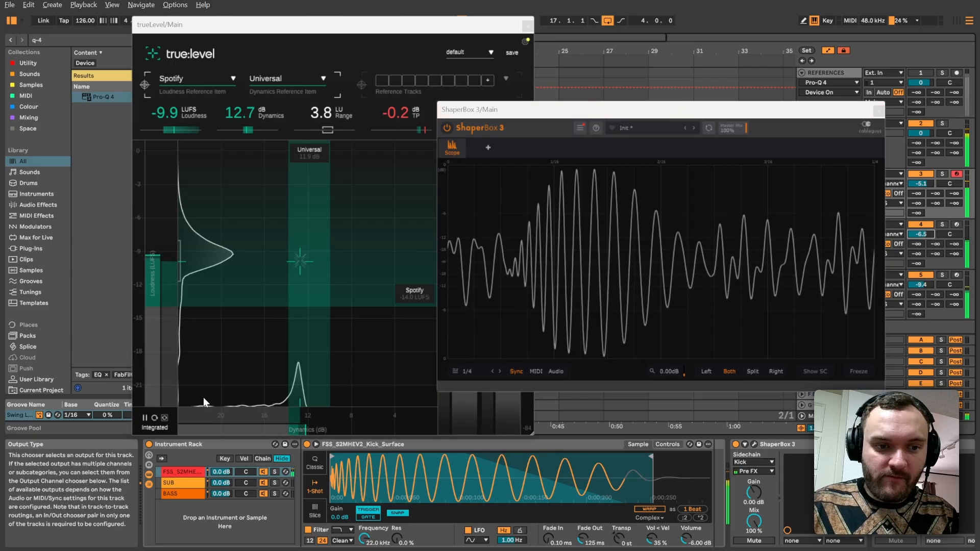
pyautogui.click(155, 419)
pyautogui.click(698, 240)
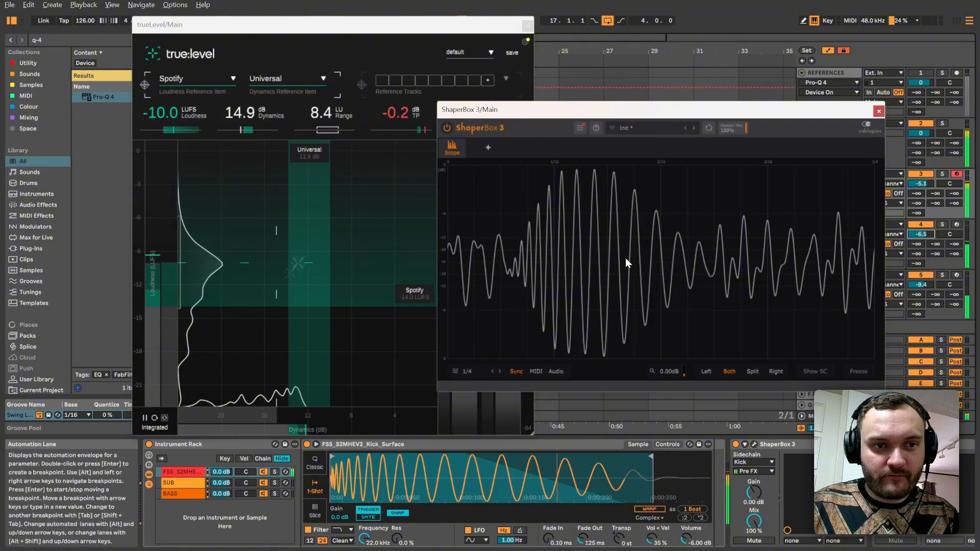
pyautogui.press('s')
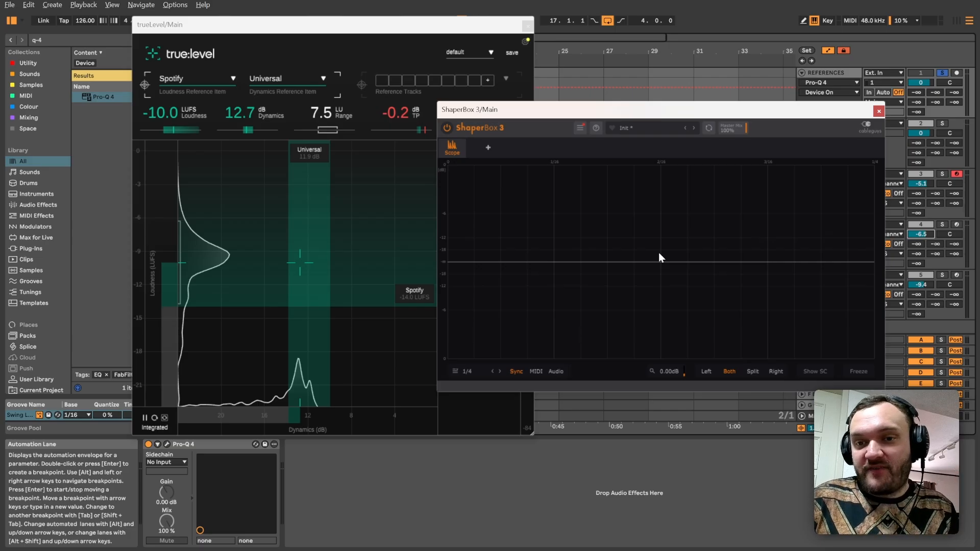
# Step: Compare the lows' waveform in the scope with the Sub track's sidechained ShaperBox 3 bypassed and active
pyautogui.moveTo(670, 110); pyautogui.dragTo(586, 104)
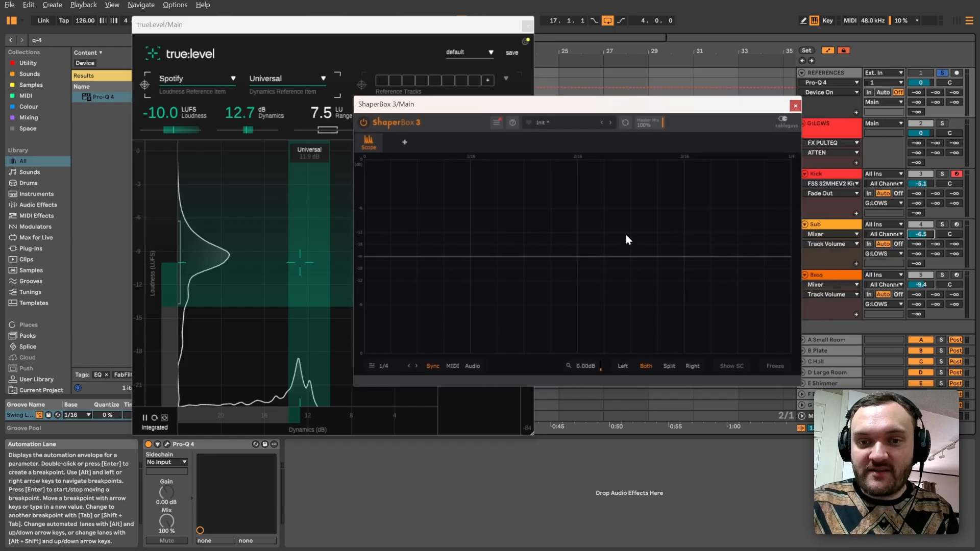
pyautogui.click(835, 228)
pyautogui.click(440, 447)
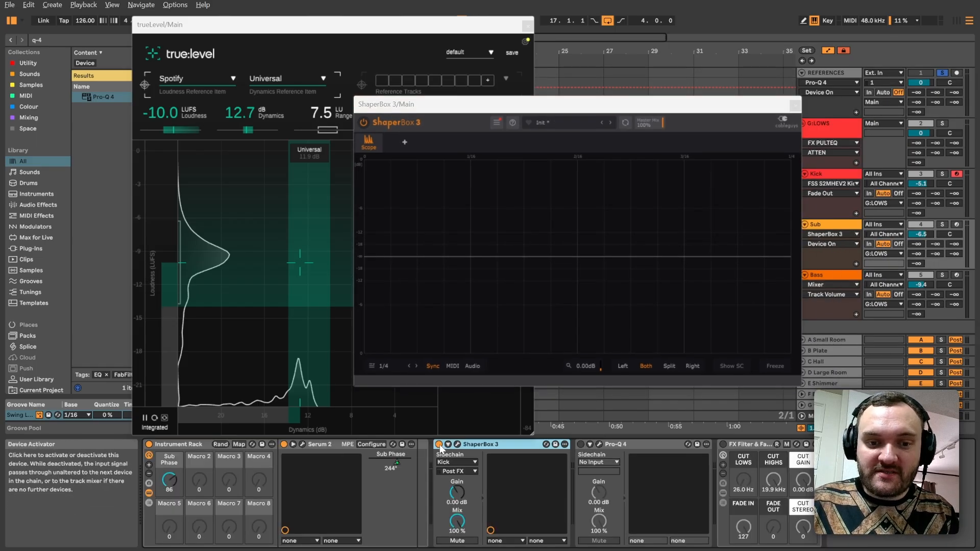
pyautogui.press('space')
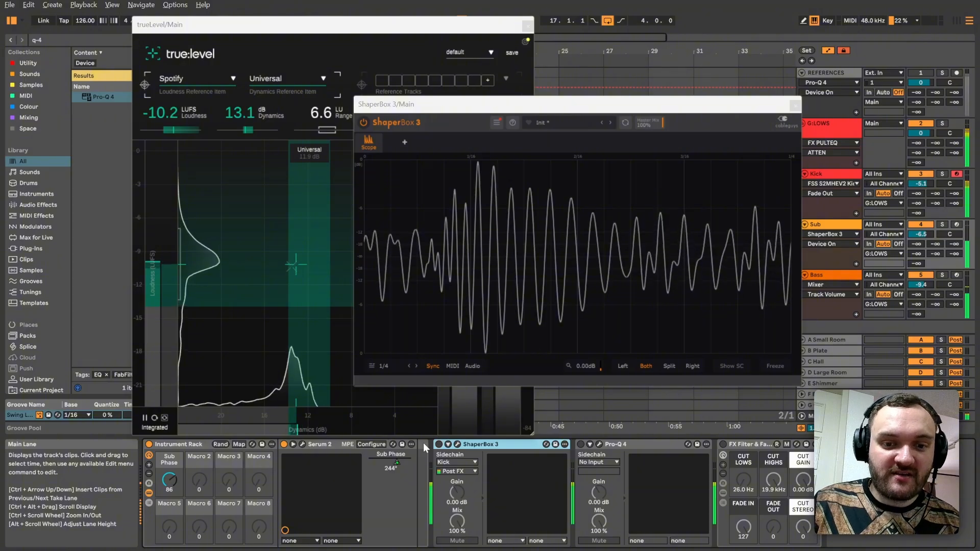
pyautogui.click(438, 444)
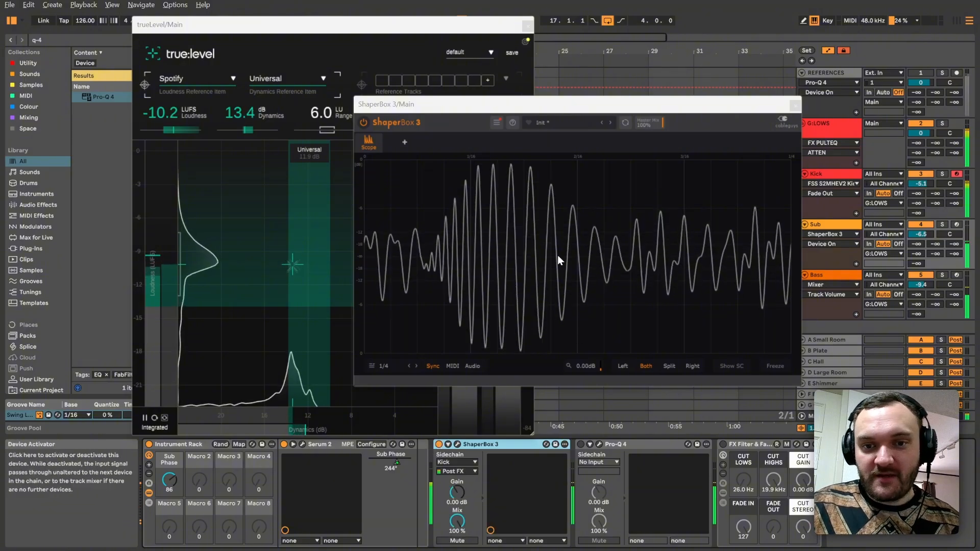
# Step: Close the meter windows, stop playback and activate the second Pro-Q 4 filter in the Main track's TOOL_Reference-Rack
pyautogui.click(796, 106)
pyautogui.click(528, 26)
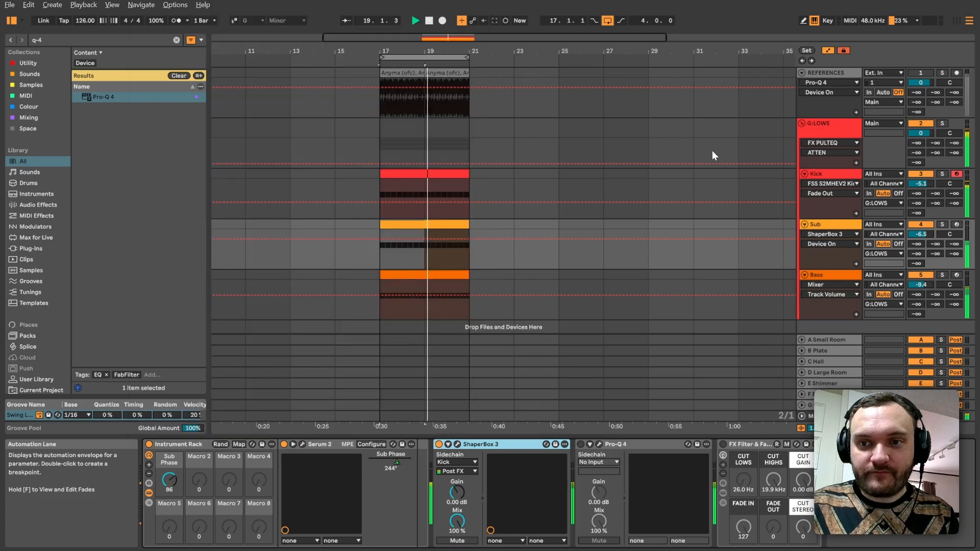
pyautogui.press('space')
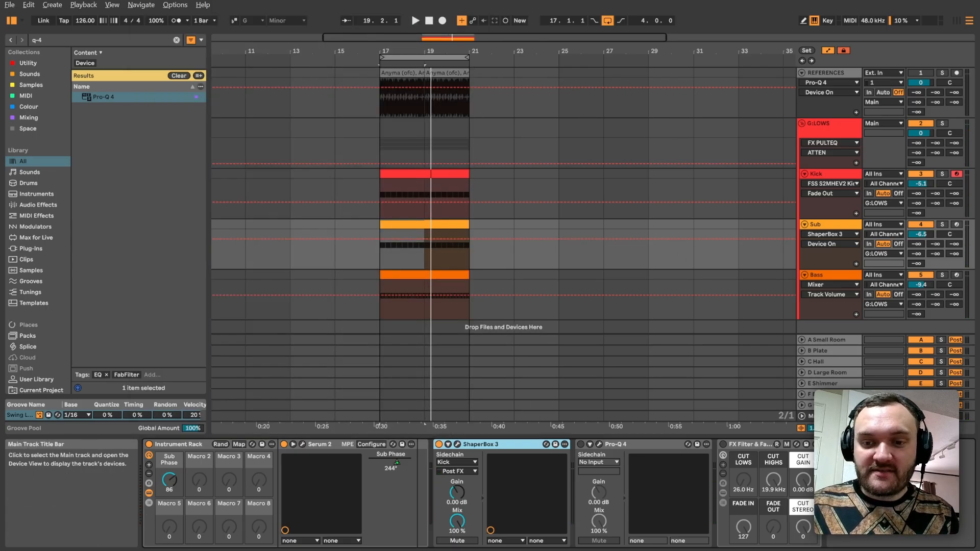
pyautogui.click(828, 416)
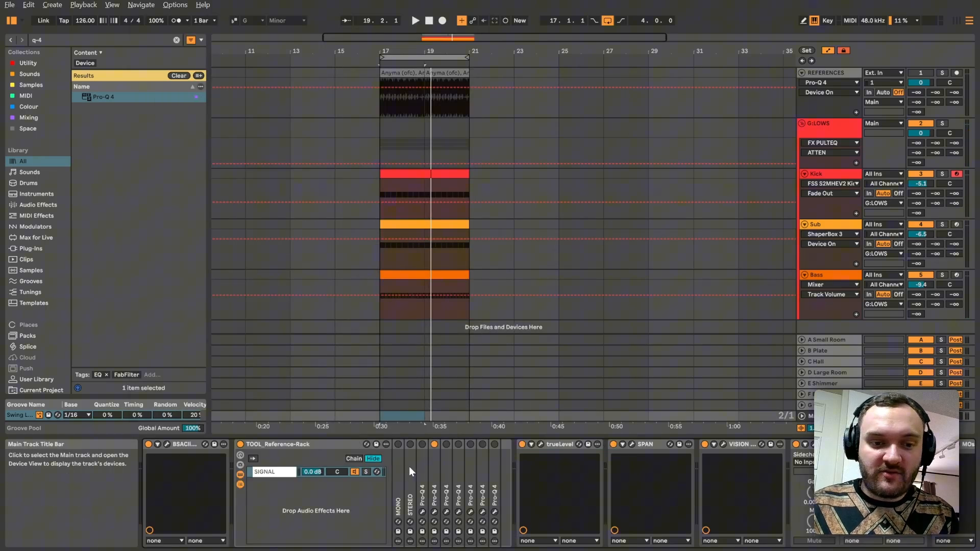
pyautogui.doubleClick(437, 463)
pyautogui.doubleClick(467, 446)
# Step: Measure the soloed reference through the selected filter with a fresh true:level reading and show its waveform in the scope
pyautogui.press('space')
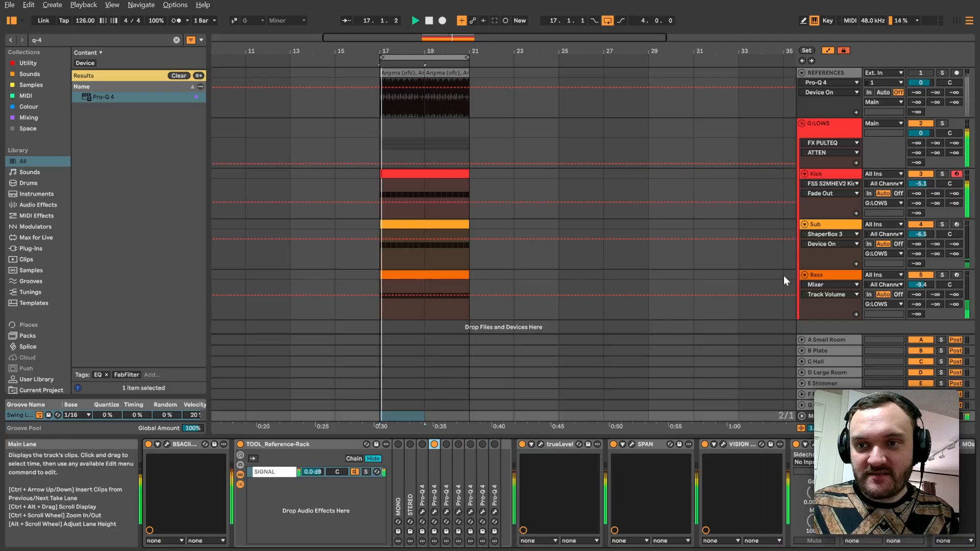
pyautogui.press('s')
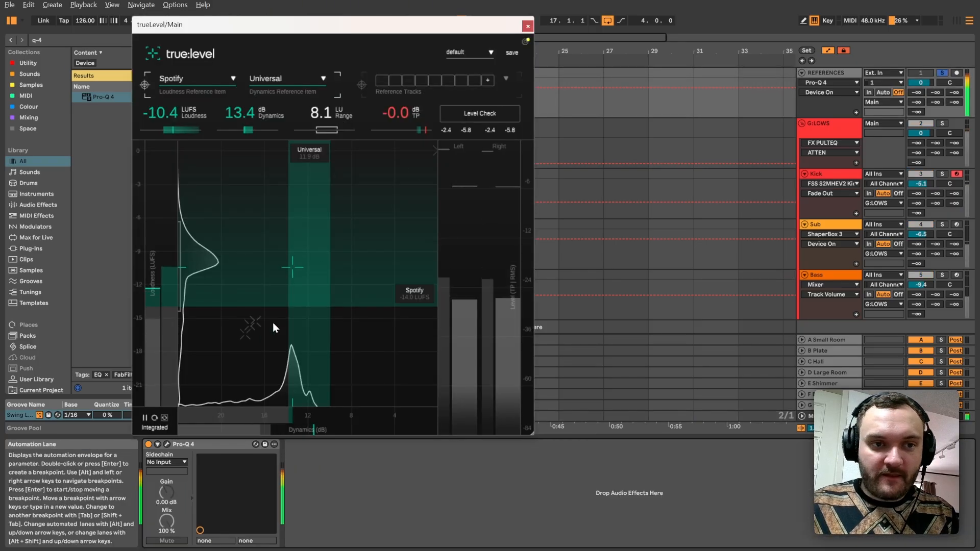
pyautogui.click(154, 418)
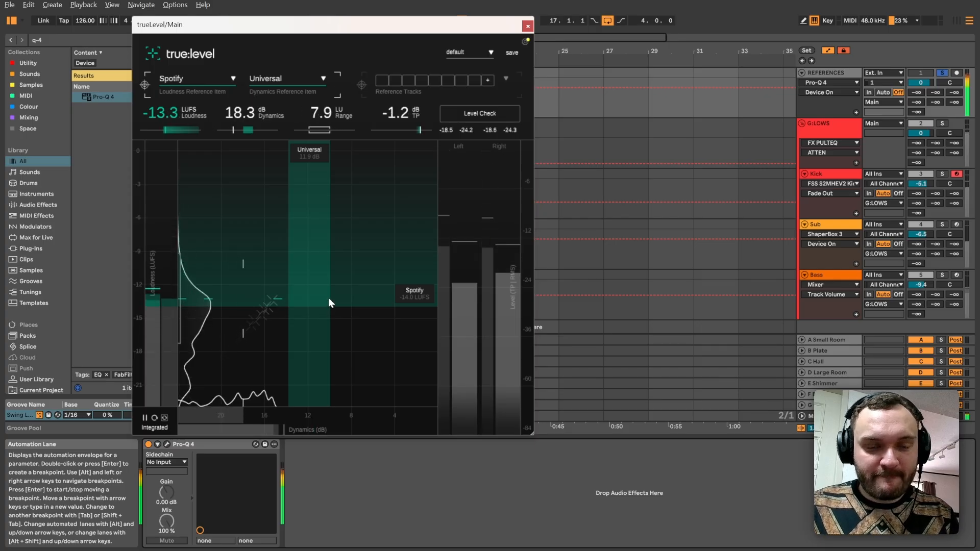
pyautogui.hotkey('ctrl', 'alt', 'p')
pyautogui.moveTo(531, 107); pyautogui.dragTo(593, 125)
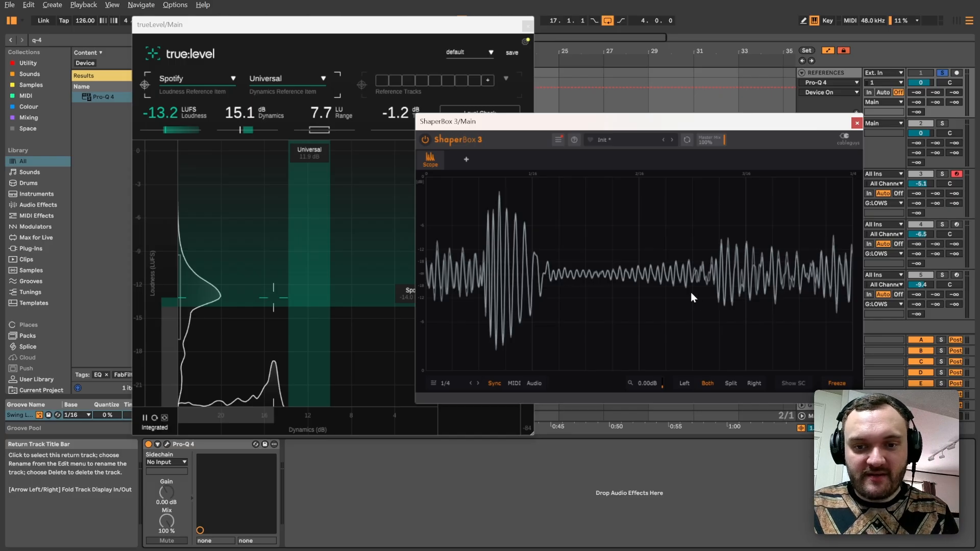
# Step: Measure the filtered lows with a fresh true:level reading and compare their waveform with the soloed reference
pyautogui.press('s')
pyautogui.press('space')
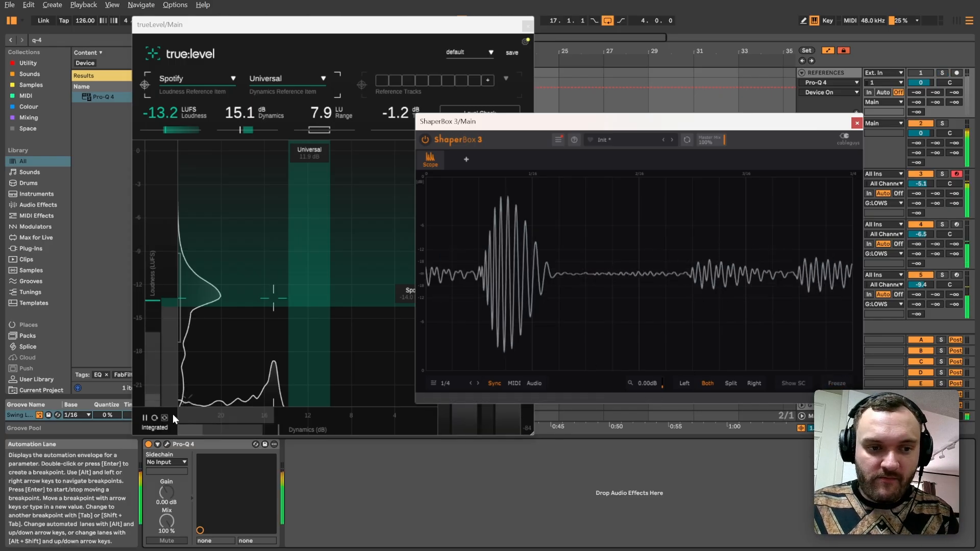
pyautogui.click(156, 418)
pyautogui.click(635, 295)
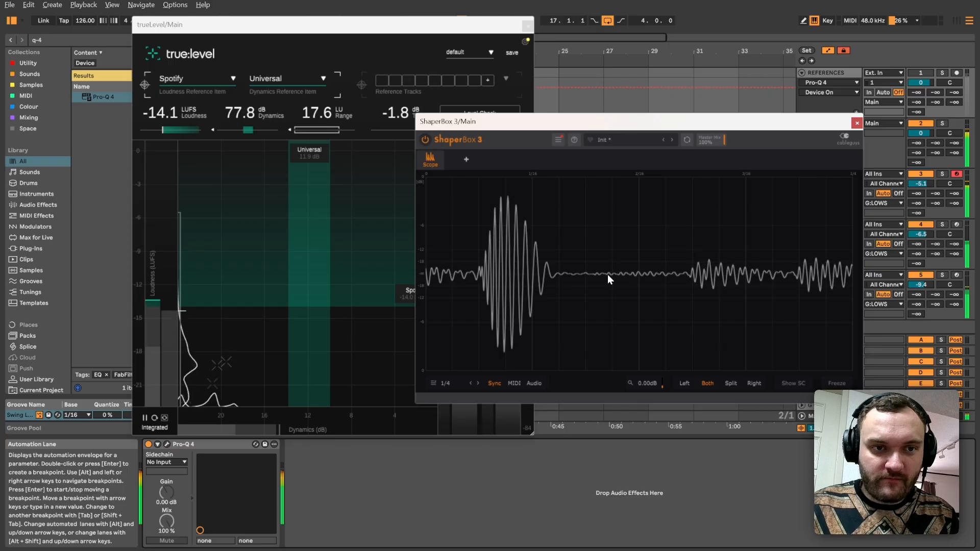
pyautogui.press('s')
pyautogui.press('s')
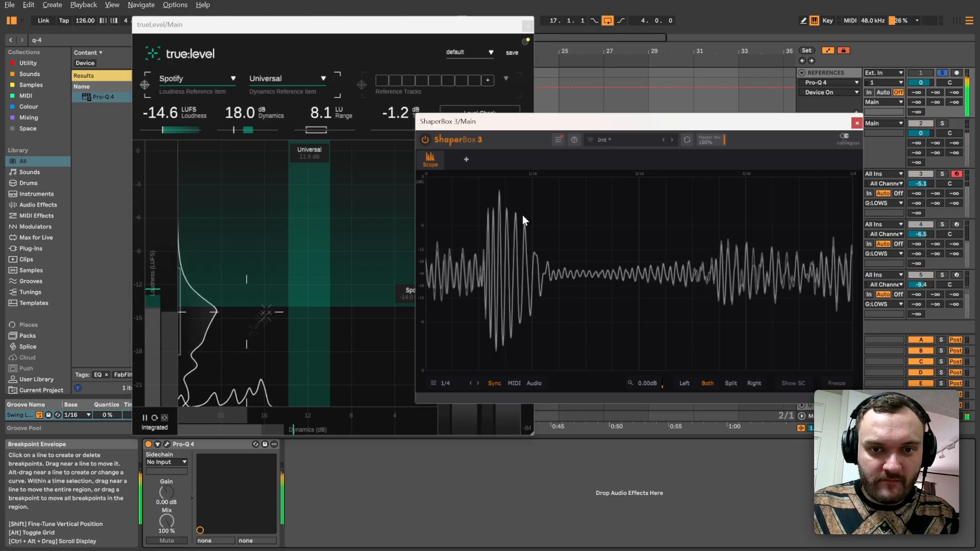
pyautogui.press('s')
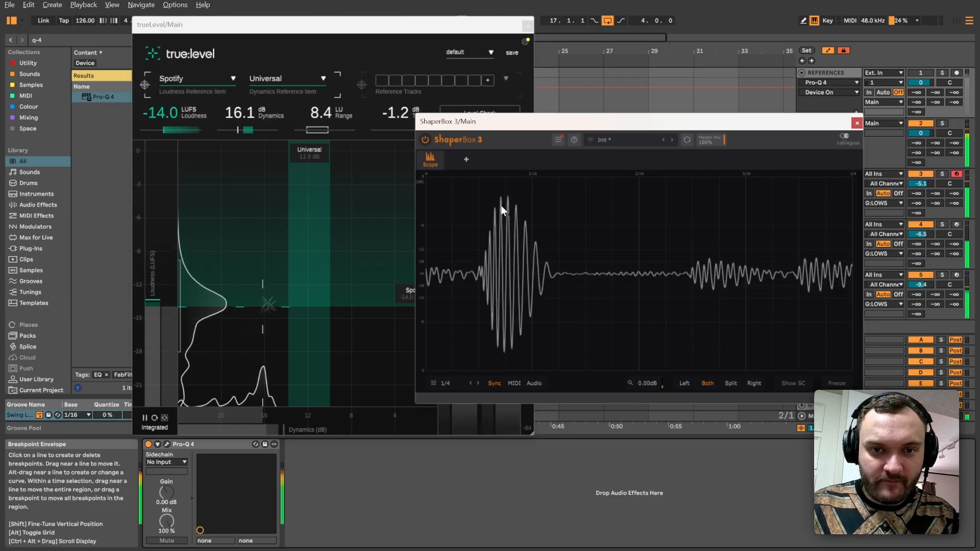
pyautogui.press('s')
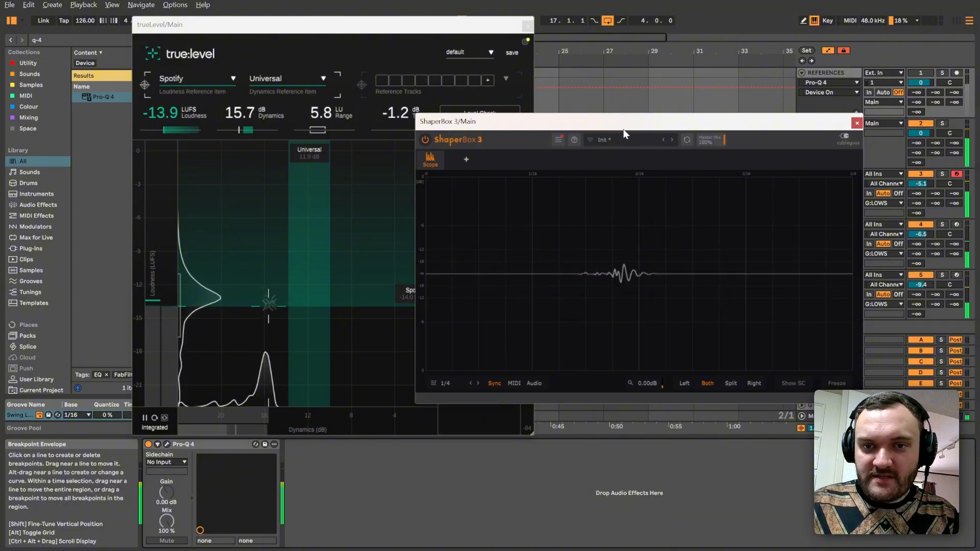
# Step: Open the Kick track's Pro-Q 4 beside the scope and delete its 25 Hz low-cut band
pyautogui.moveTo(627, 125); pyautogui.dragTo(530, 127)
pyautogui.click(823, 173)
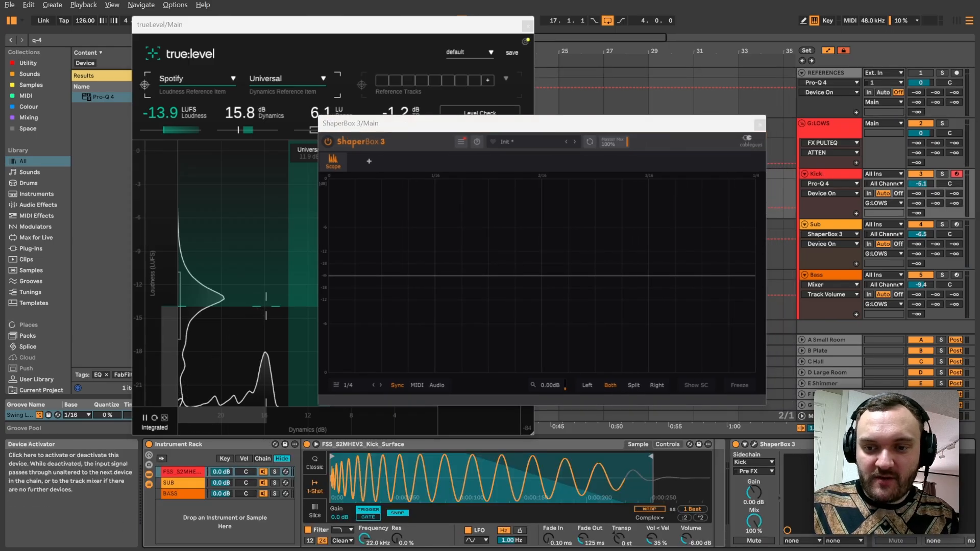
pyautogui.click(896, 445)
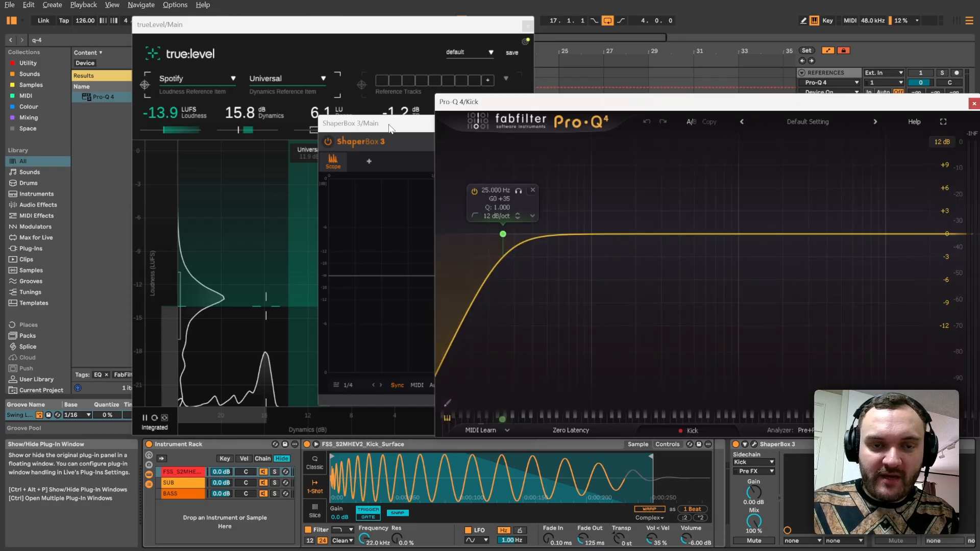
pyautogui.moveTo(389, 125); pyautogui.dragTo(106, 102)
pyautogui.moveTo(561, 105); pyautogui.dragTo(604, 105)
pyautogui.rightClick(548, 235)
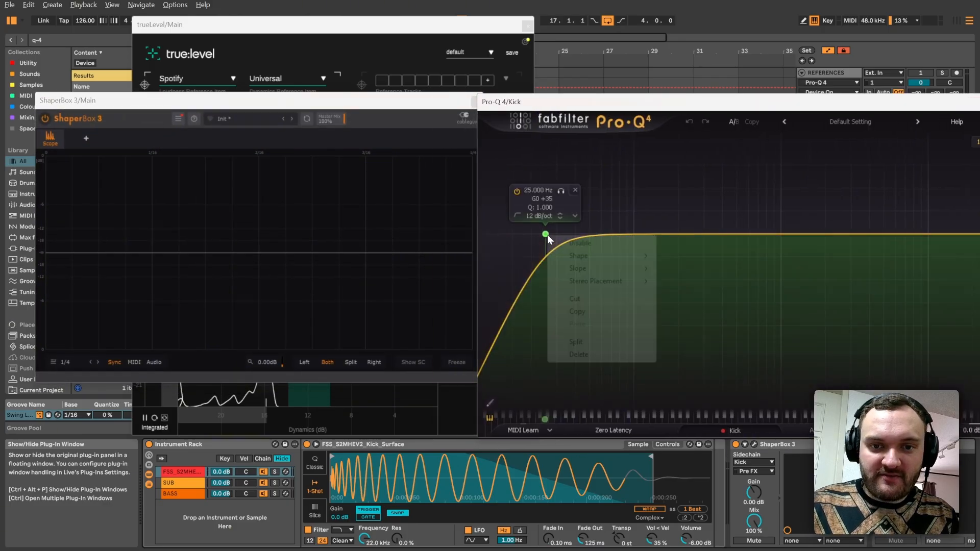
pyautogui.click(579, 354)
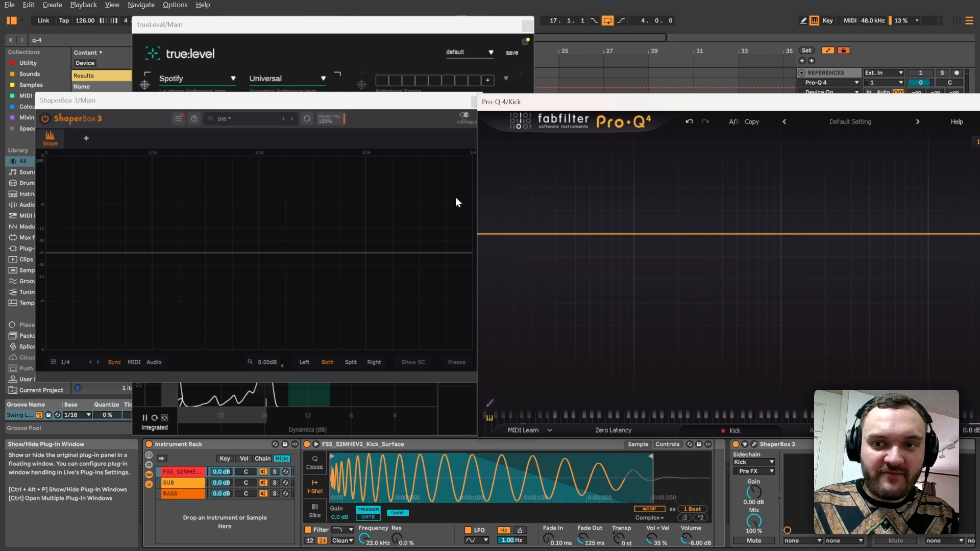
# Step: Solo the Kick and add a bell band in its Pro-Q 4, auditioning it down to about 142 Hz
pyautogui.moveTo(857, 105); pyautogui.dragTo(841, 117)
pyautogui.click(942, 173)
pyautogui.click(795, 245)
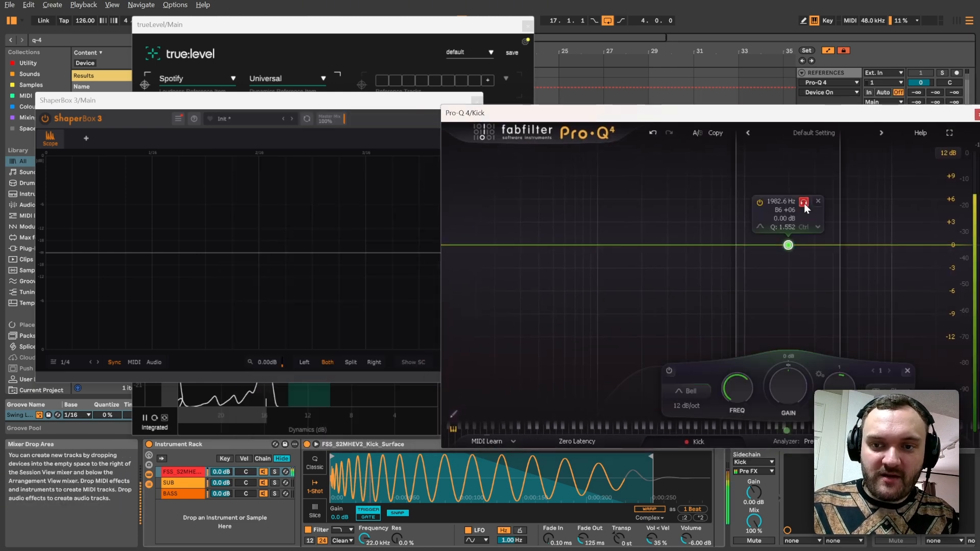
pyautogui.click(811, 203)
pyautogui.moveTo(814, 204); pyautogui.dragTo(640, 202)
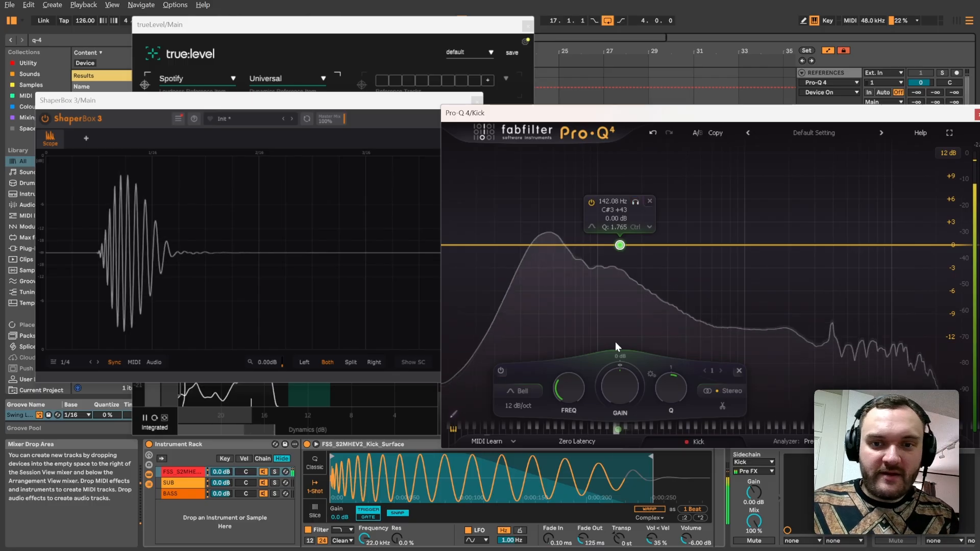
# Step: Set the Kick EQ's 142 Hz bell to -2 dB gain and a Q of about 3.45
pyautogui.doubleClick(621, 380)
pyautogui.write('-2')
pyautogui.press('Return')
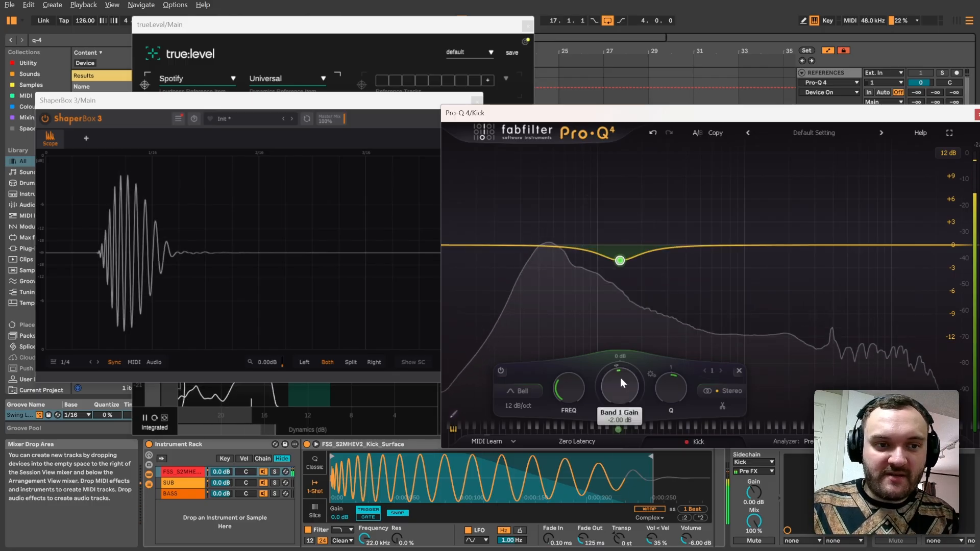
pyautogui.moveTo(683, 394)
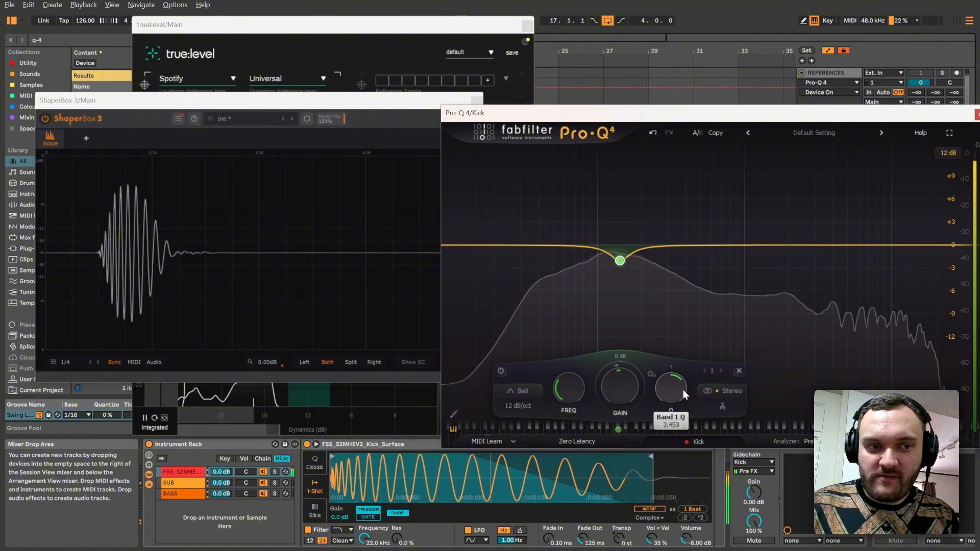
# Step: Close the Kick's Pro-Q 4 window and unsolo the Kick track
pyautogui.moveTo(931, 118); pyautogui.dragTo(855, 132)
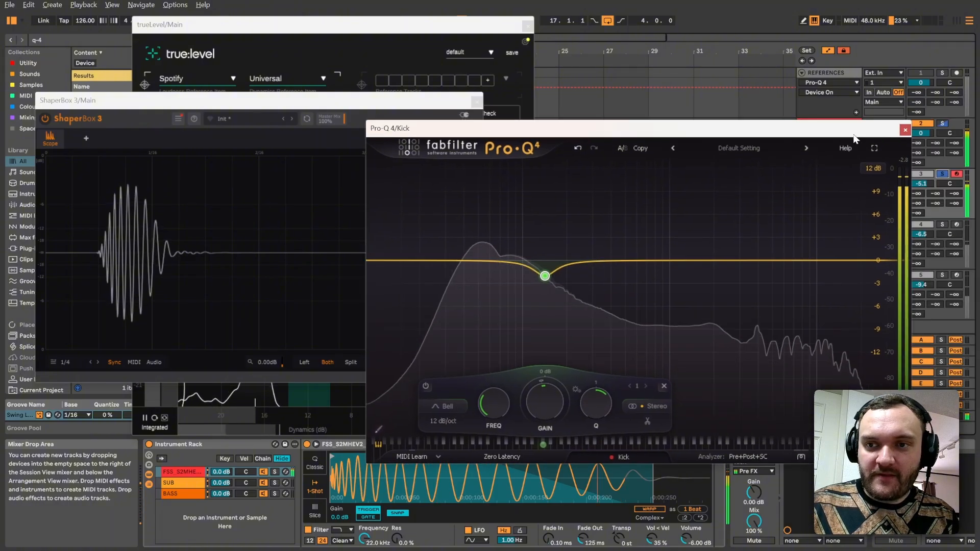
pyautogui.click(907, 129)
pyautogui.click(942, 174)
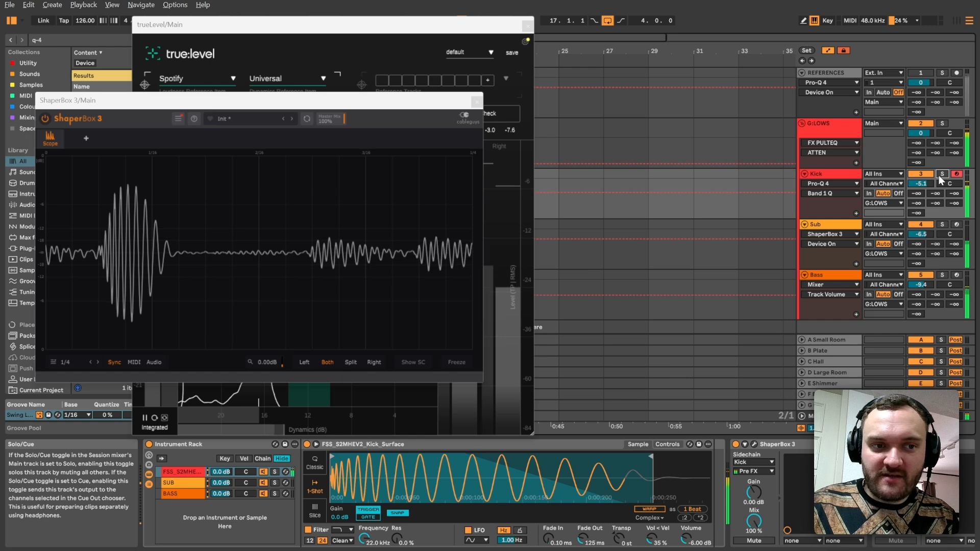
# Step: Compare the equalized lows with the soloed reference in the scope, freezing the reference's waveform for inspection
pyautogui.press('1')
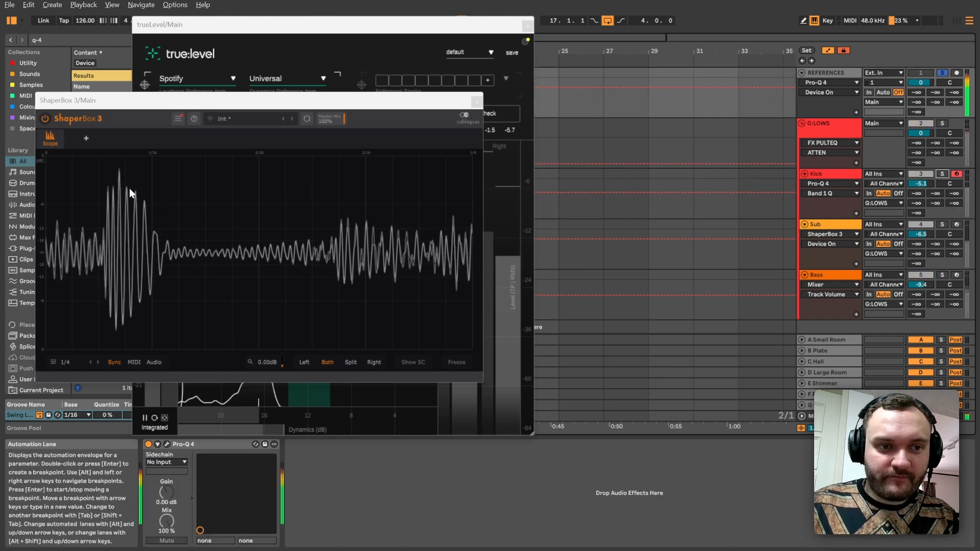
pyautogui.click(113, 187)
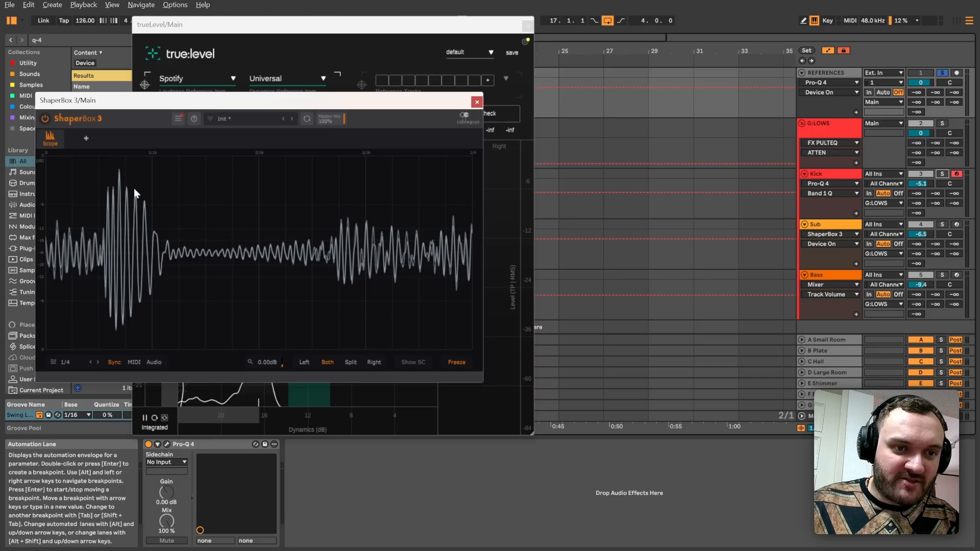
pyautogui.click(459, 364)
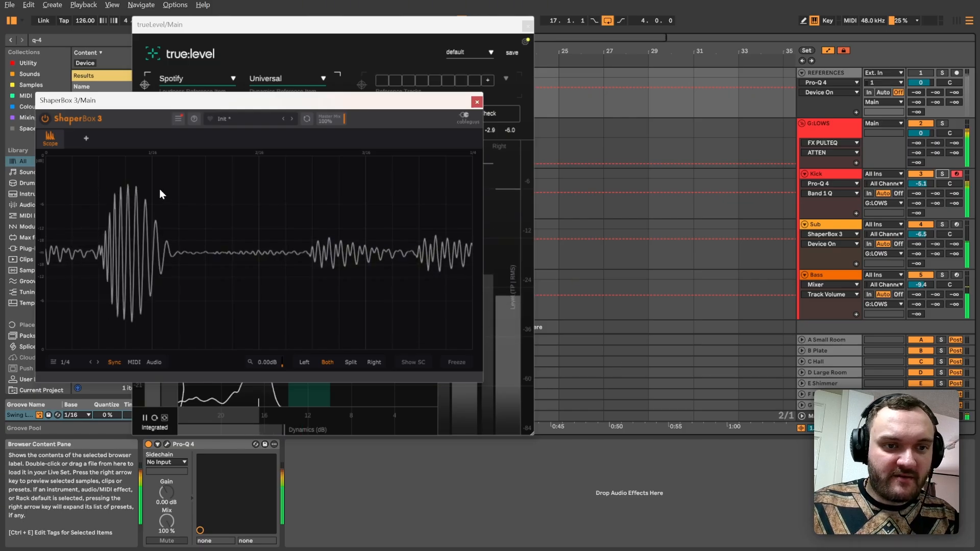
pyautogui.press('s')
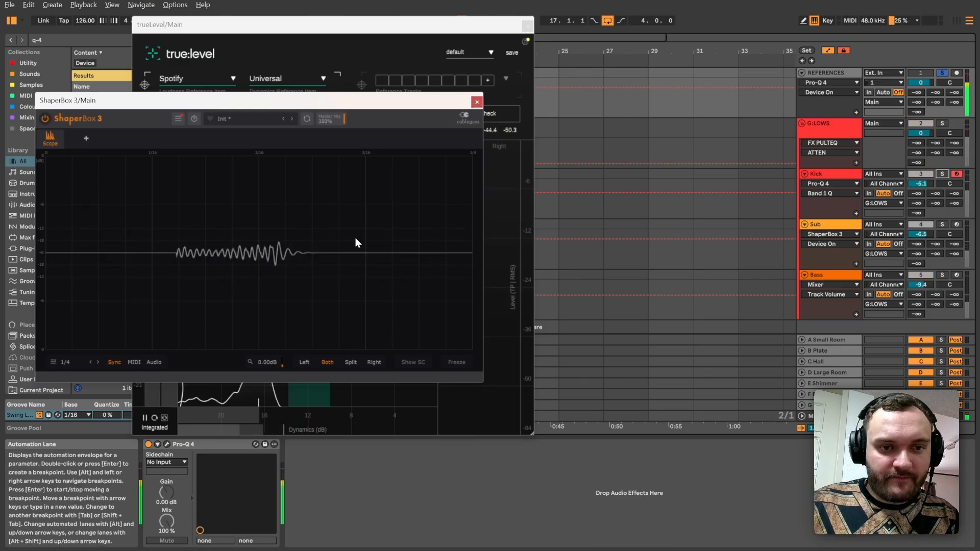
pyautogui.click(459, 361)
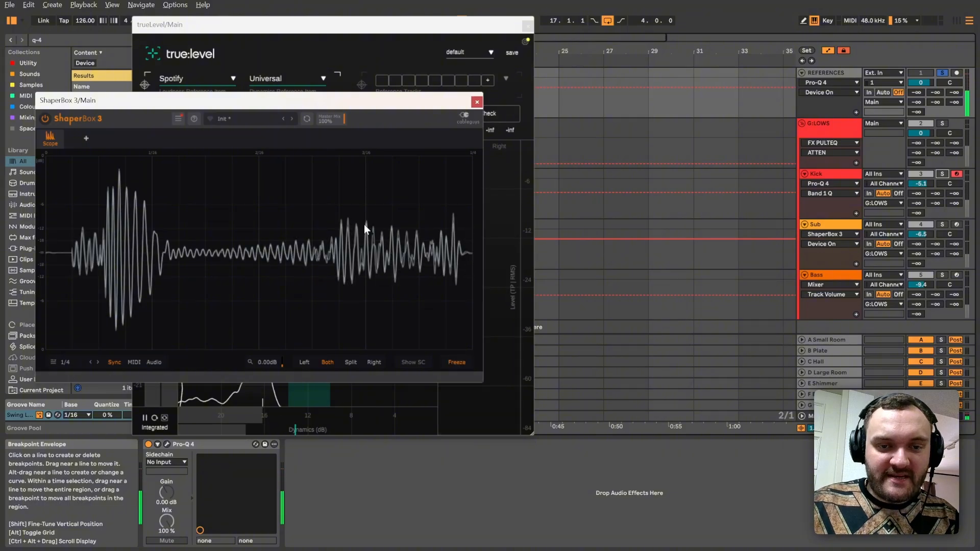
pyautogui.click(459, 362)
pyautogui.press('space')
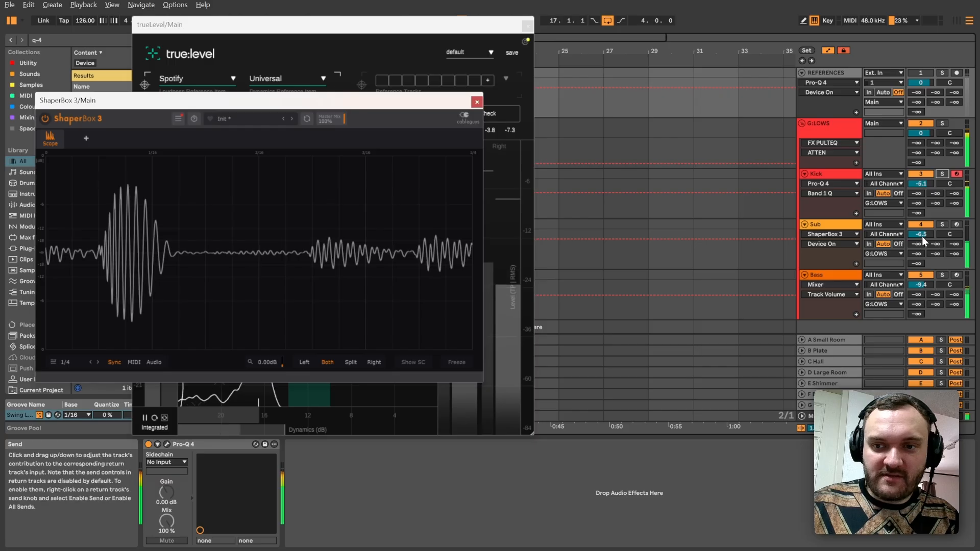
# Step: Set the Bass track's volume to -3 dB and check the waveform against the soloed reference
pyautogui.moveTo(921, 285); pyautogui.dragTo(922, 271)
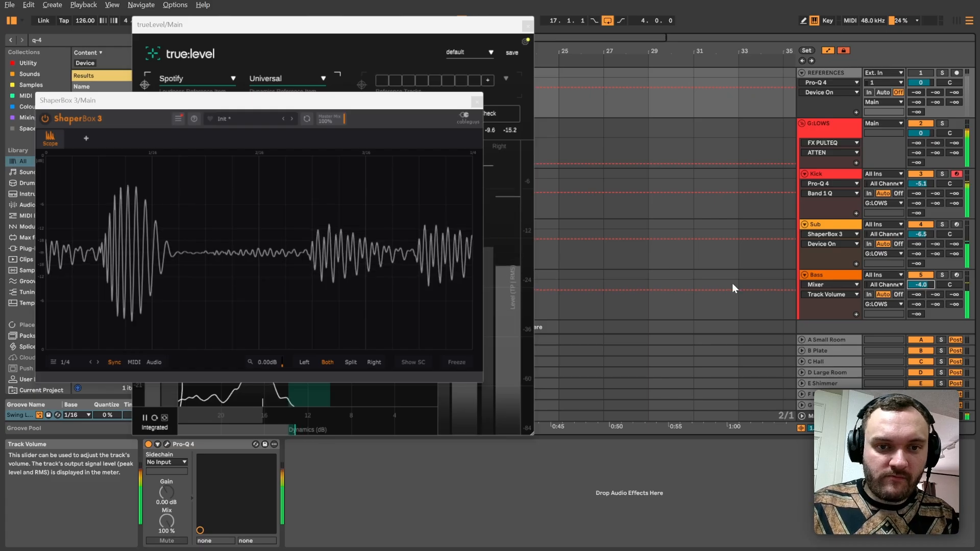
pyautogui.press('Up')
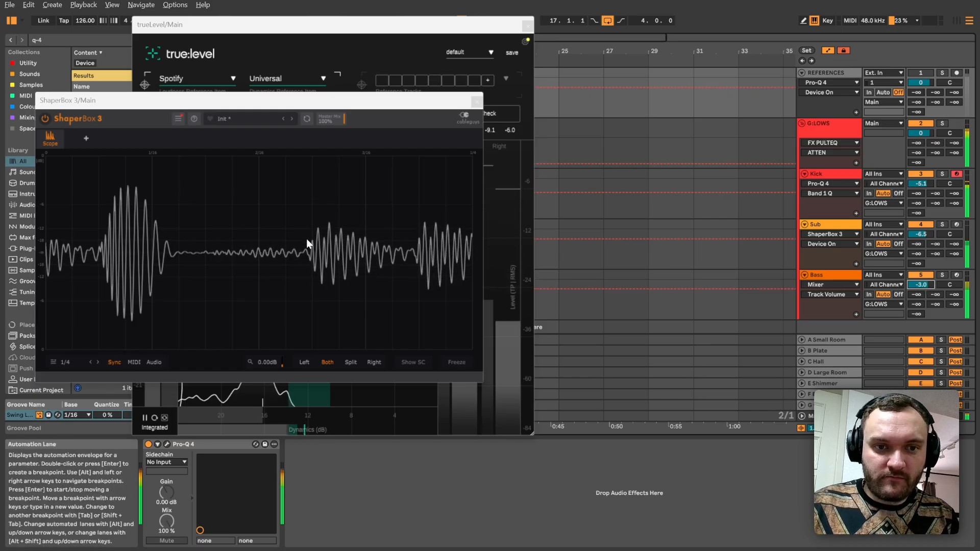
pyautogui.press('s')
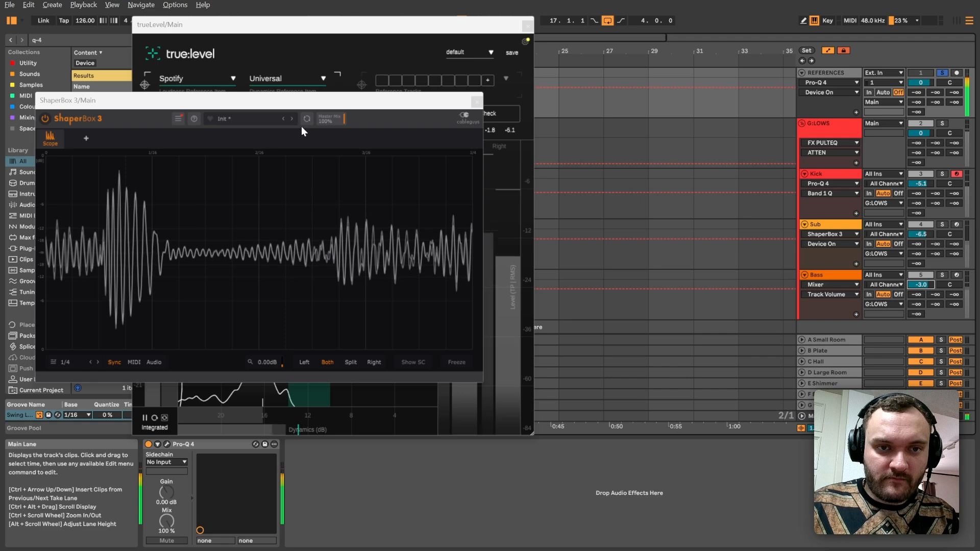
# Step: Move the ShaperBox scope beside the trueLevel meter, reset the meter, and measure the soloed reference's integrated loudness during playback
pyautogui.moveTo(301, 101); pyautogui.dragTo(763, 107)
pyautogui.click(830, 416)
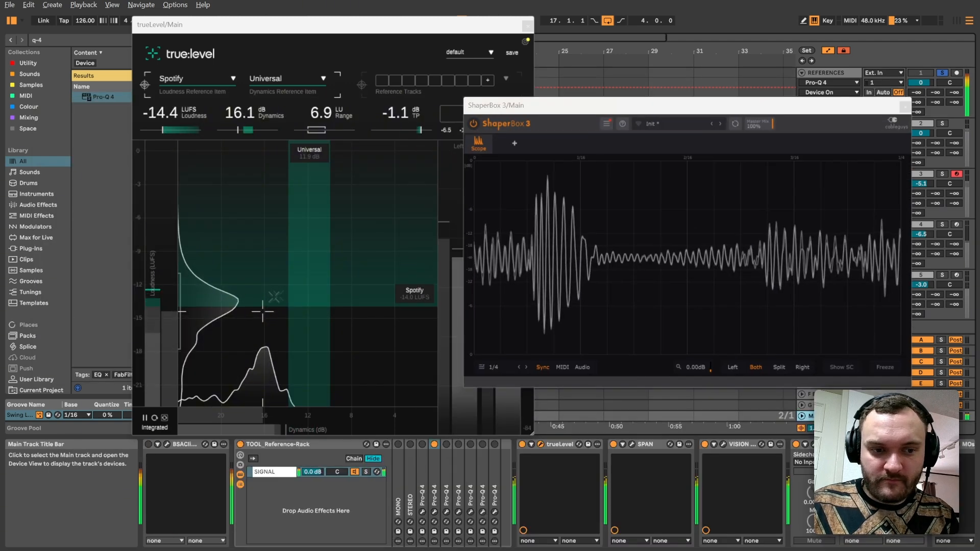
pyautogui.click(832, 72)
pyautogui.moveTo(686, 116); pyautogui.dragTo(690, 135)
pyautogui.press('space')
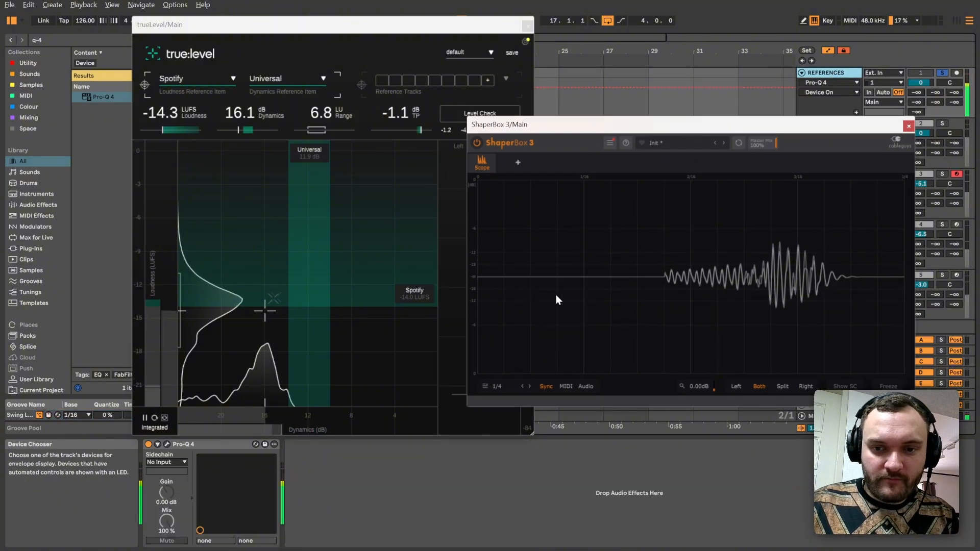
pyautogui.click(153, 418)
pyautogui.press('space')
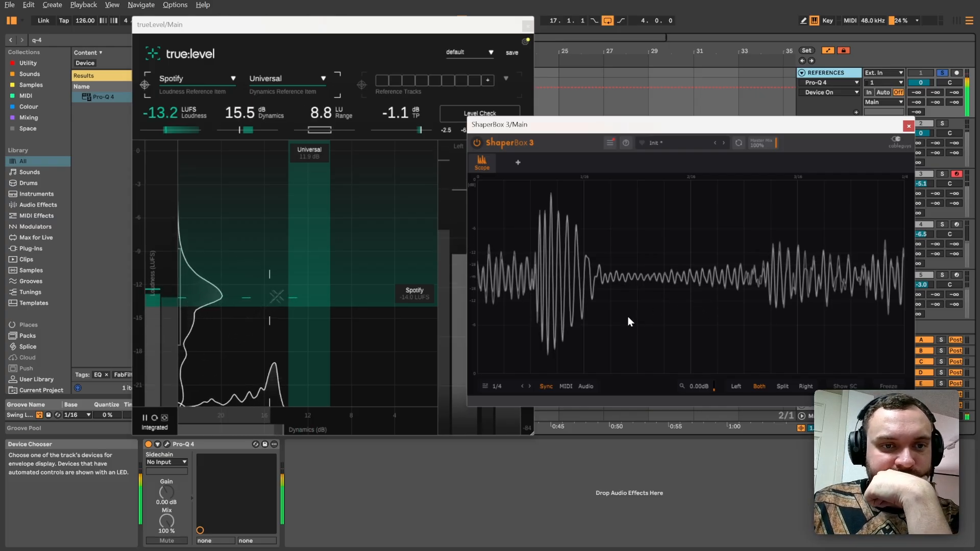
pyautogui.press('space')
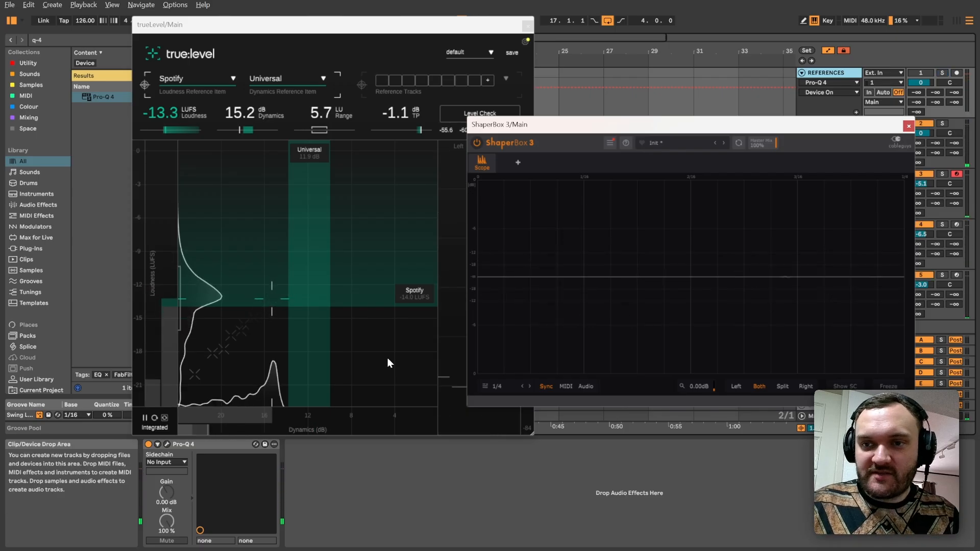
# Step: Play the low-end group with the reference unsoloed and measure its integrated loudness from a reset trueLevel reading
pyautogui.press('space')
pyautogui.click(155, 418)
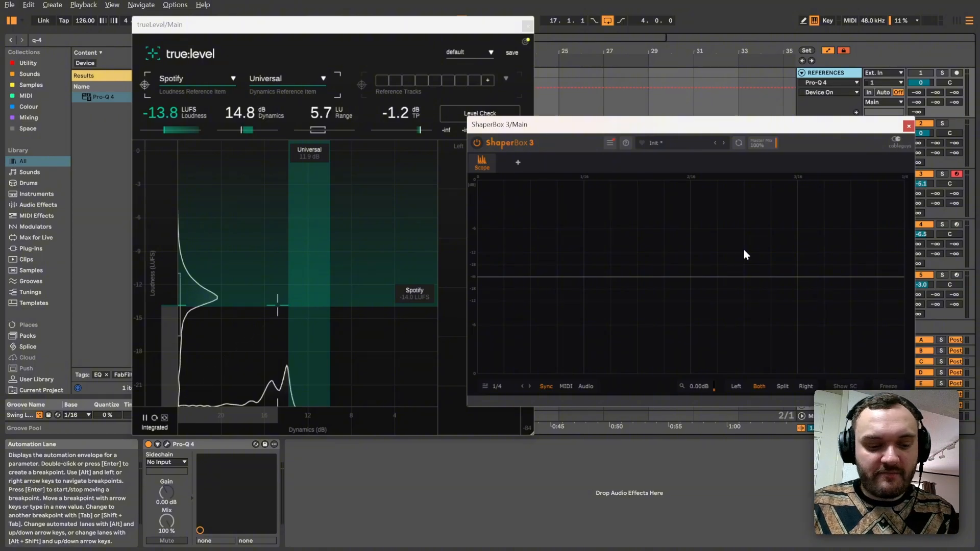
pyautogui.press('space')
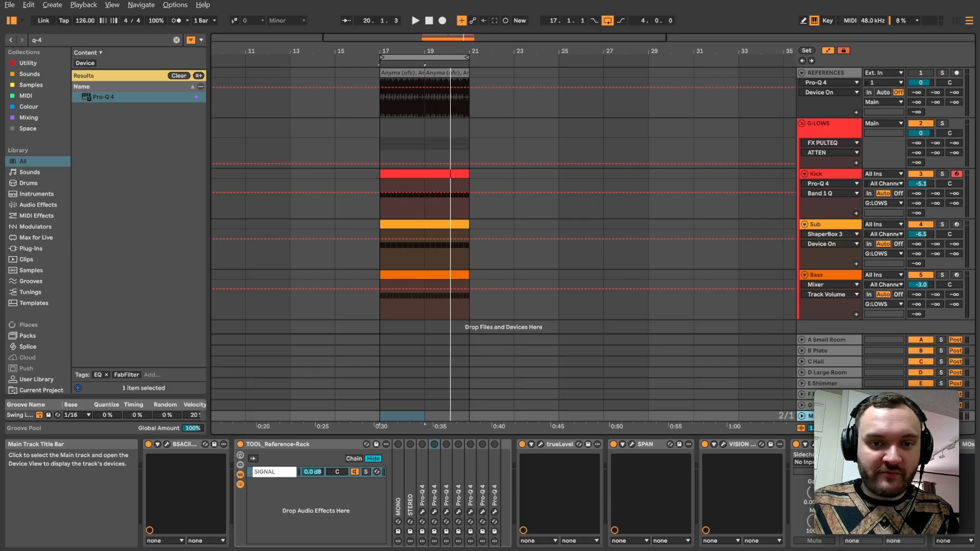
# Step: Play the low-end group and examine its spectrogram and frequency balance in VISION 4X
pyautogui.press('space')
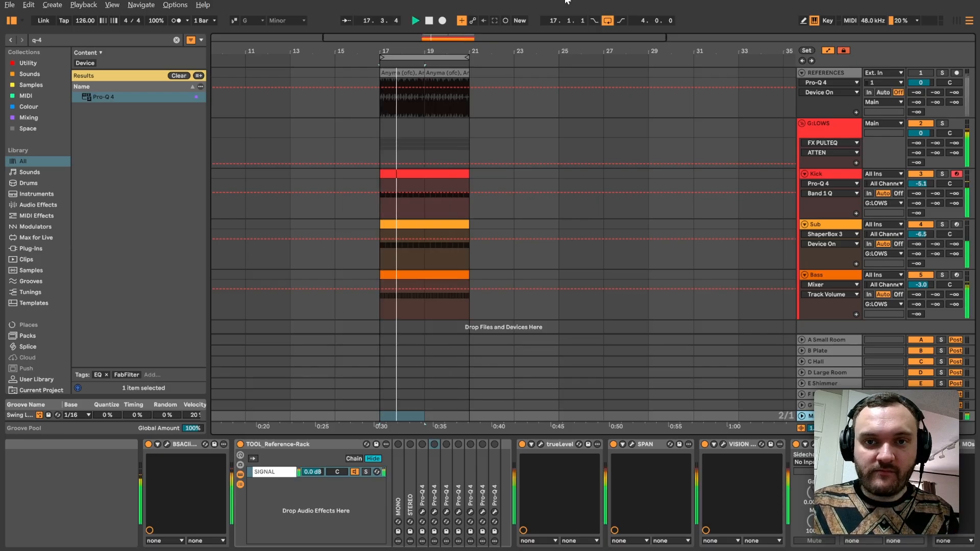
pyautogui.hotkey('ctrl', 'alt', 'p')
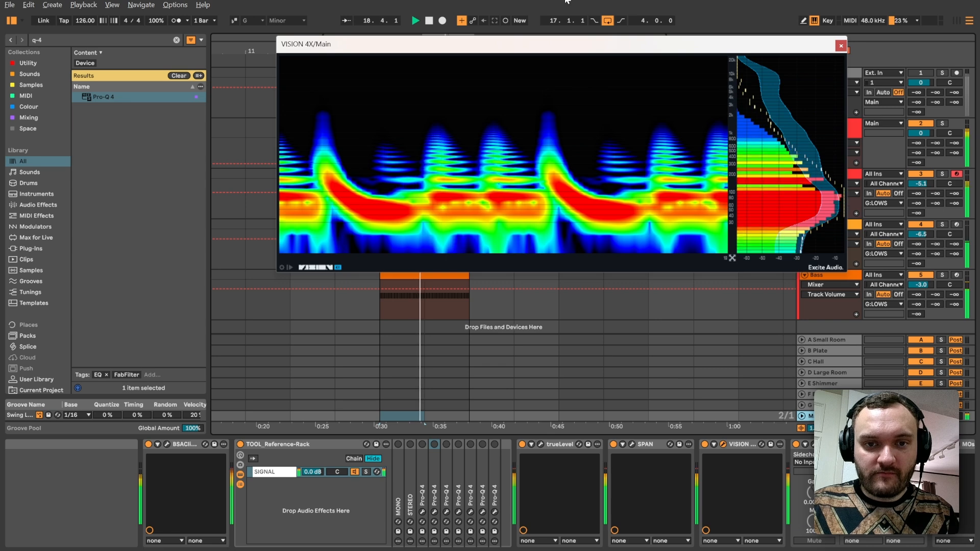
pyautogui.press('space')
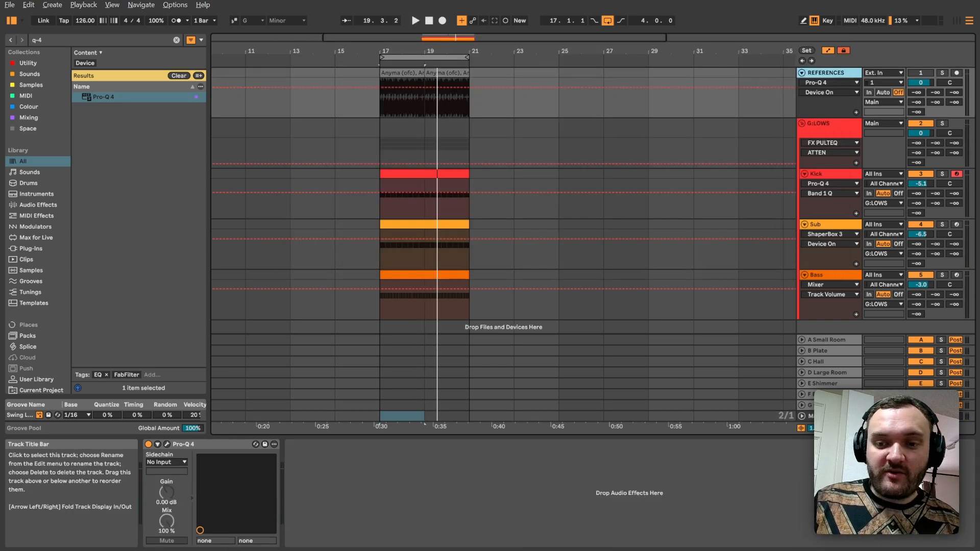
# Step: Inspect the BSAClipper settings on the Main track and close the plug-in window
pyautogui.click(836, 416)
pyautogui.click(187, 446)
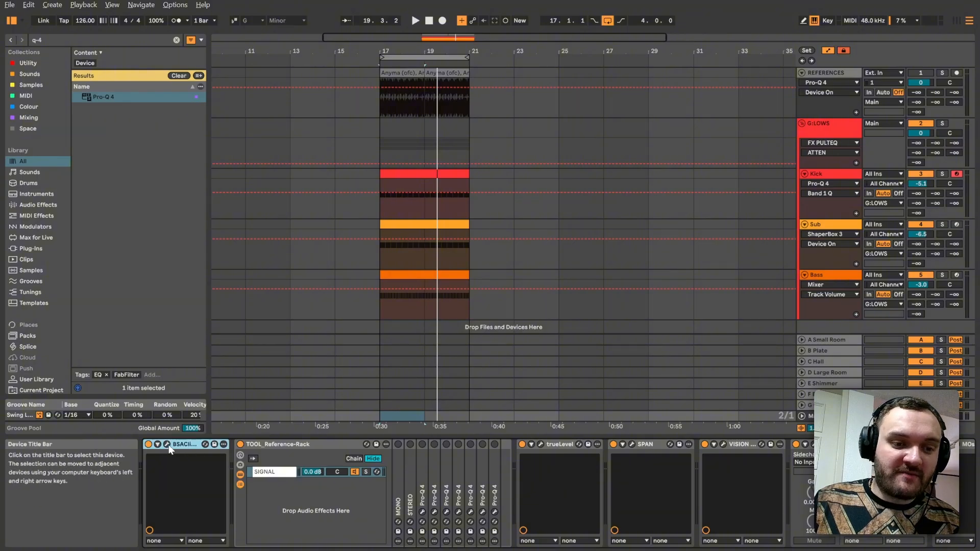
pyautogui.click(167, 445)
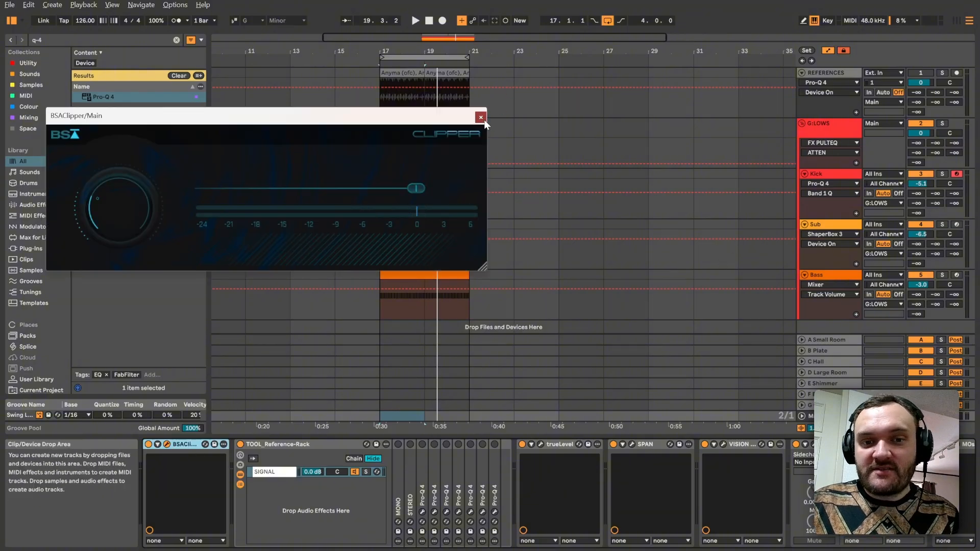
pyautogui.click(481, 117)
# Step: Glance at the session mixer, return to the arrangement, and display the G:LOWS group's device chain
pyautogui.press('Tab')
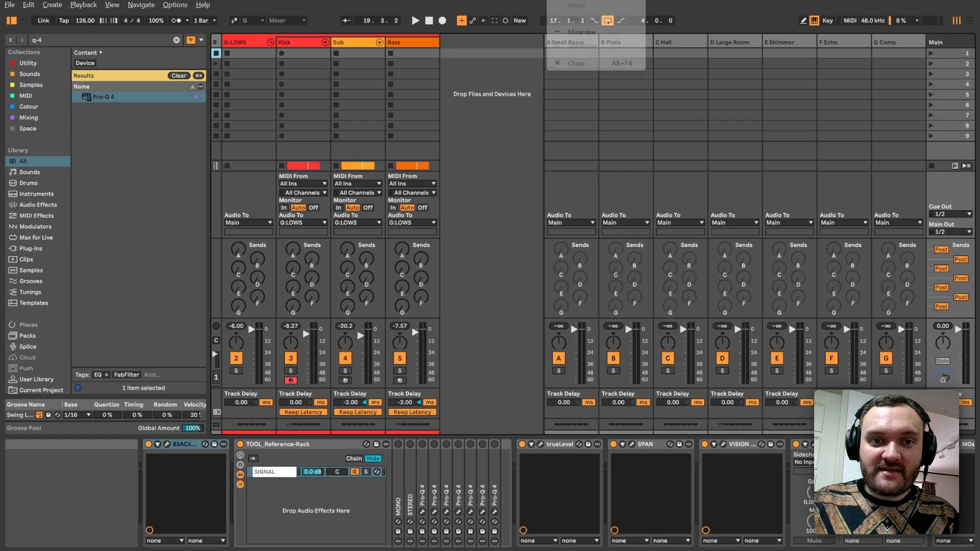
pyautogui.press('Tab')
pyautogui.click(827, 136)
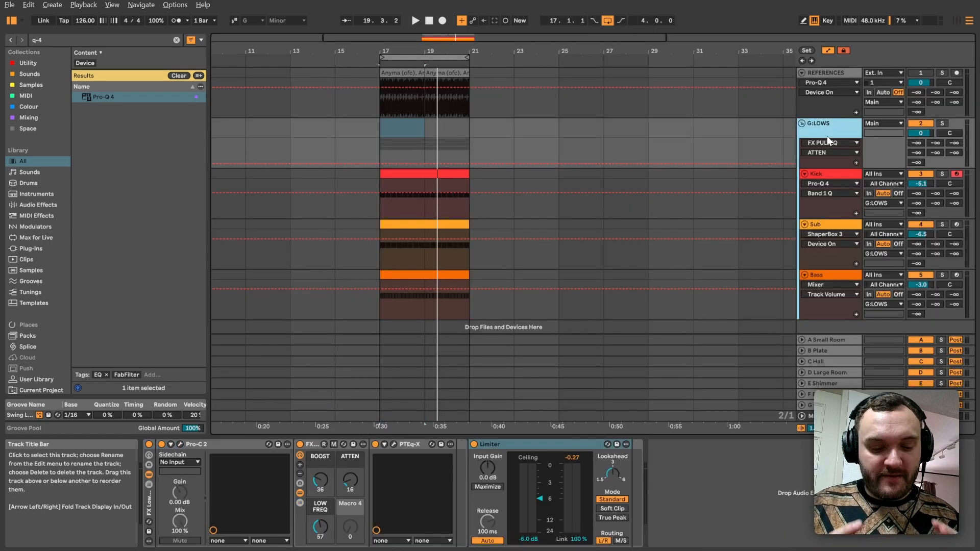